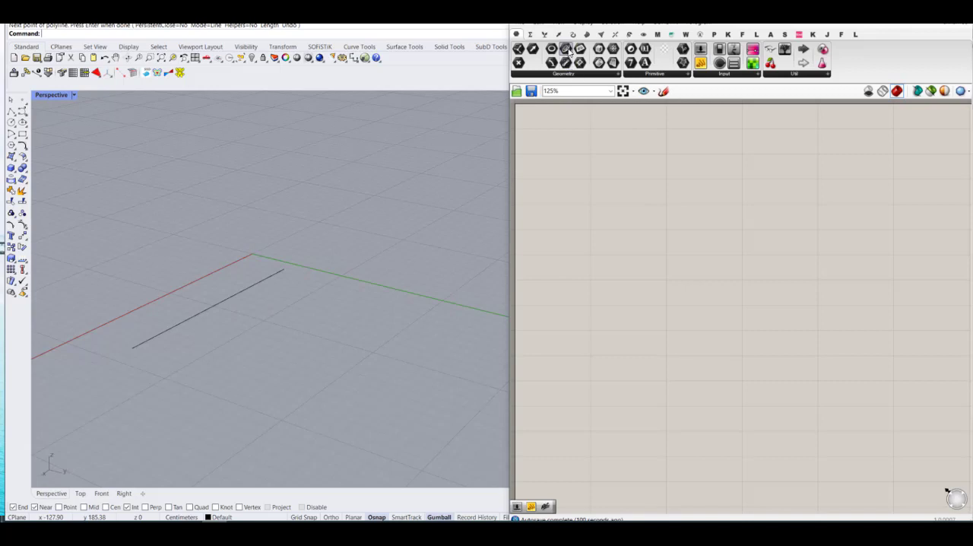
# Step: Place a Curve parameter on the canvas and reference the drawn Rhino line in it
pyautogui.click(580, 62)
pyautogui.click(582, 182)
pyautogui.rightClick(584, 187)
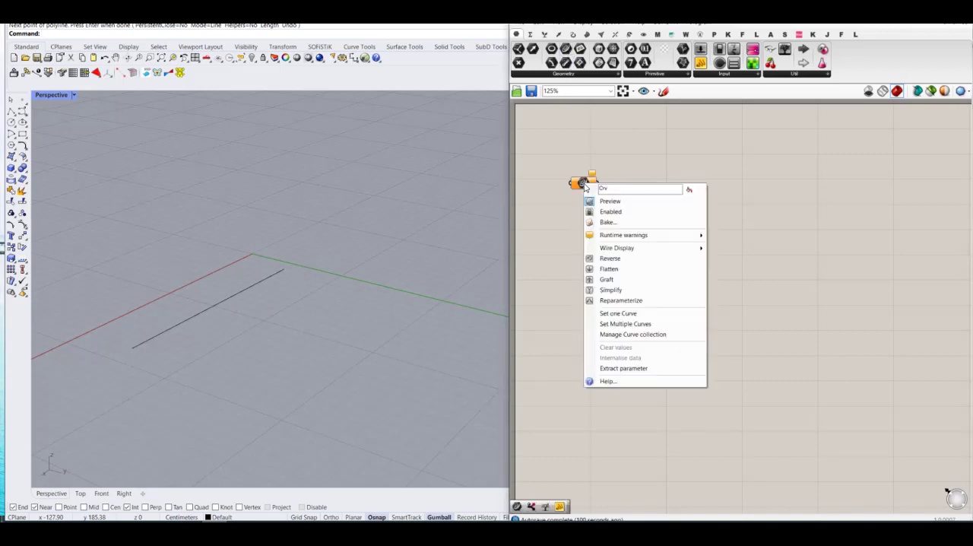
pyautogui.click(626, 324)
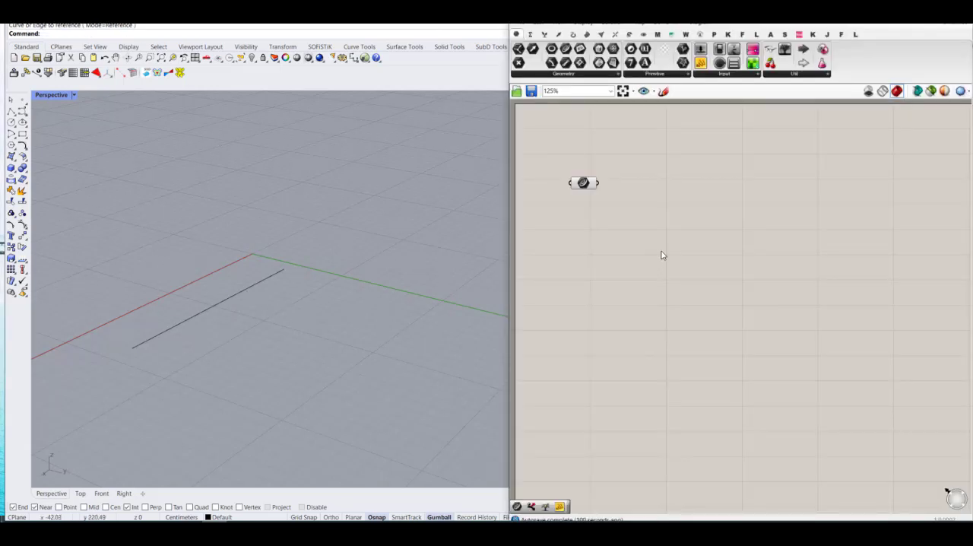
# Step: Add an End Points component and wire the Curve parameter into its curve input
pyautogui.doubleClick(671, 237)
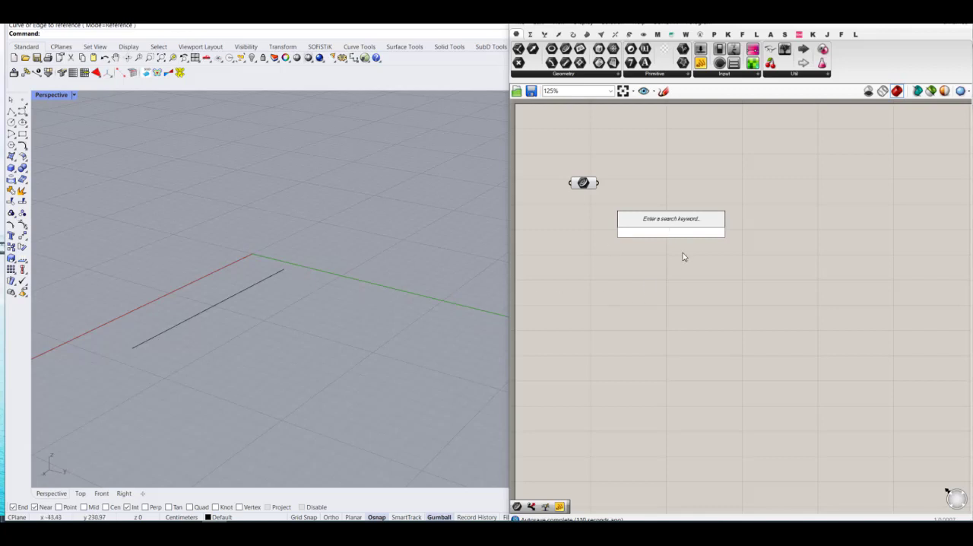
pyautogui.write('endp')
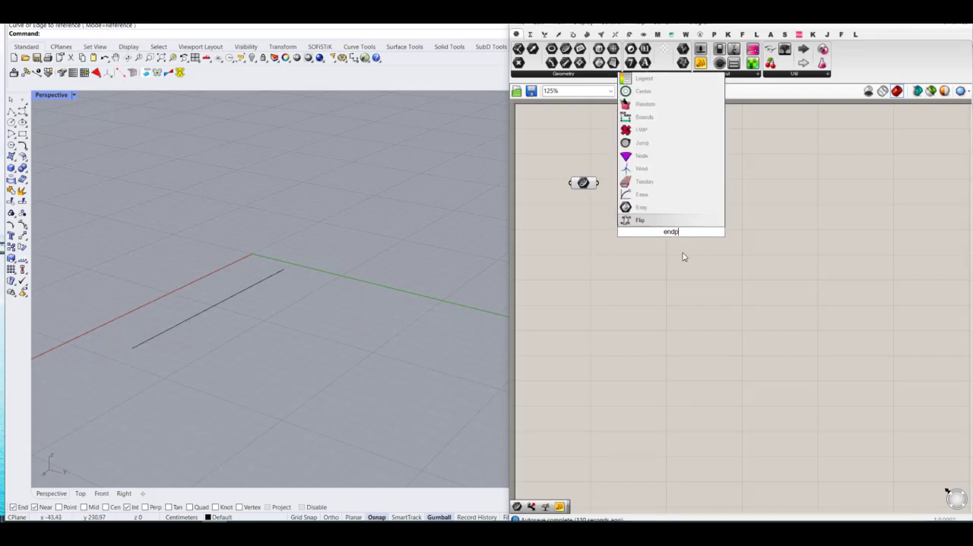
pyautogui.write('oin')
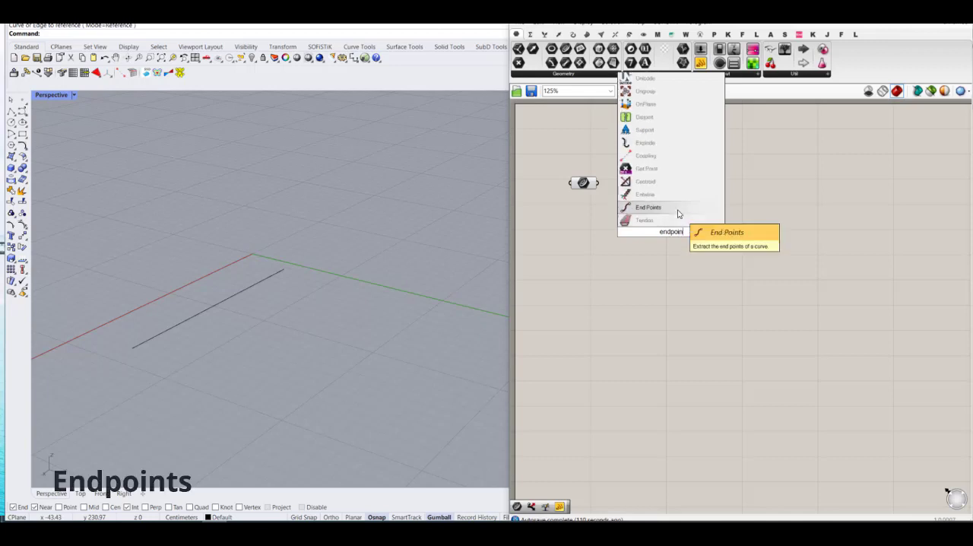
pyautogui.click(678, 213)
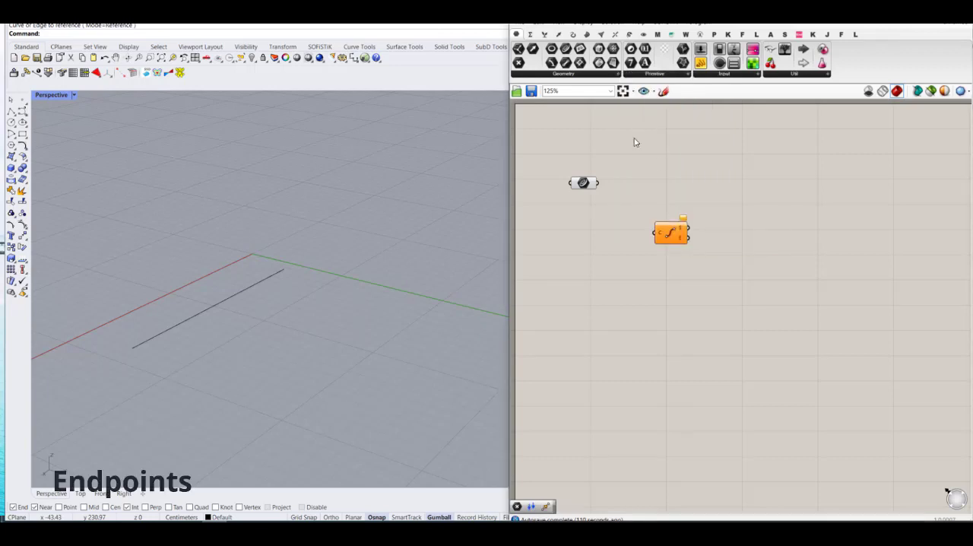
pyautogui.moveTo(599, 183); pyautogui.dragTo(644, 184)
pyautogui.click(673, 238)
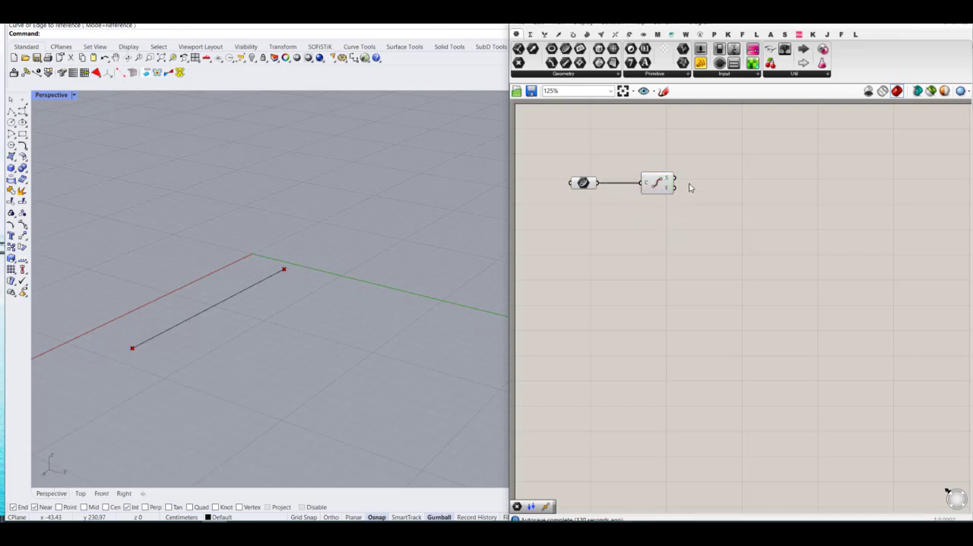
# Step: Place the Kangaroo Solver component at the far end of the definition
pyautogui.click(728, 35)
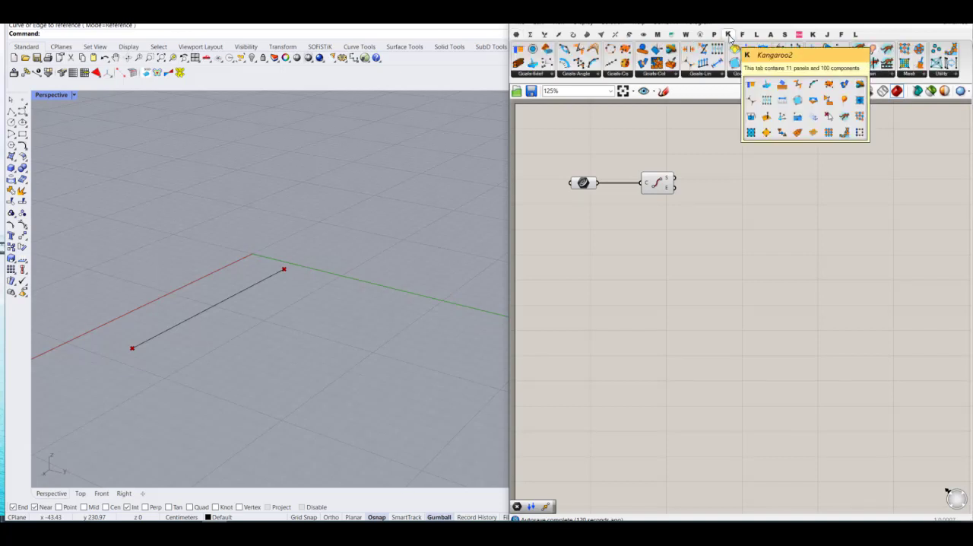
pyautogui.click(880, 76)
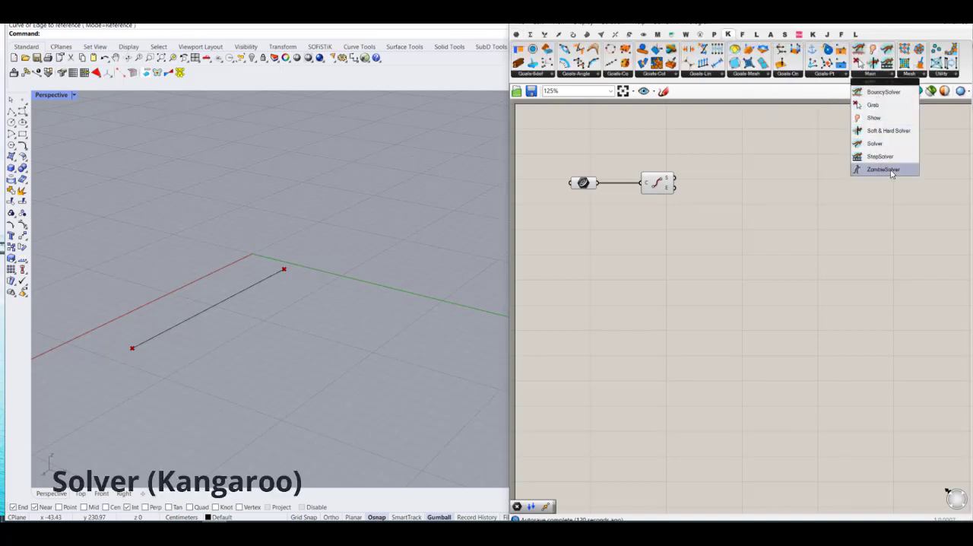
pyautogui.moveTo(874, 143); pyautogui.dragTo(863, 191)
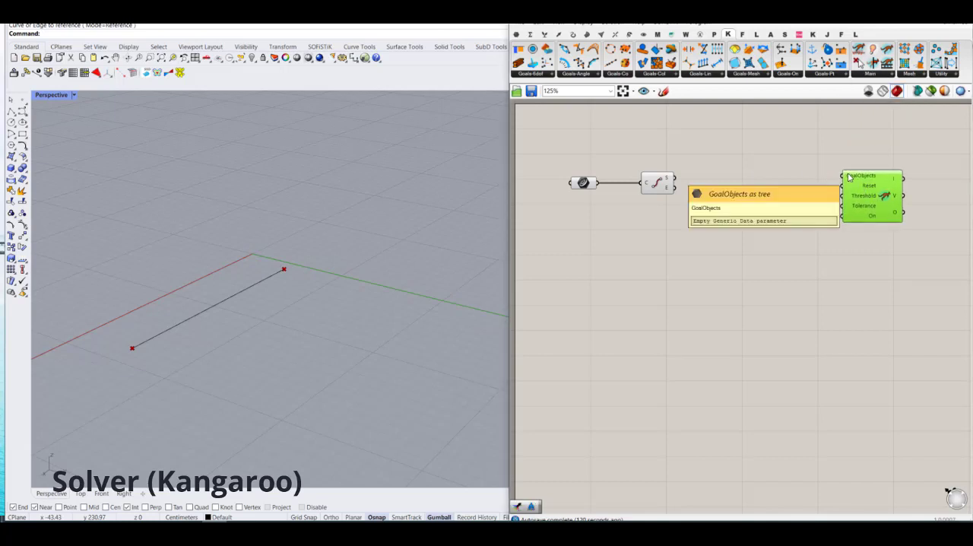
# Step: Add a Merge component just ahead of the Solver's GoalObjects input
pyautogui.doubleClick(812, 175)
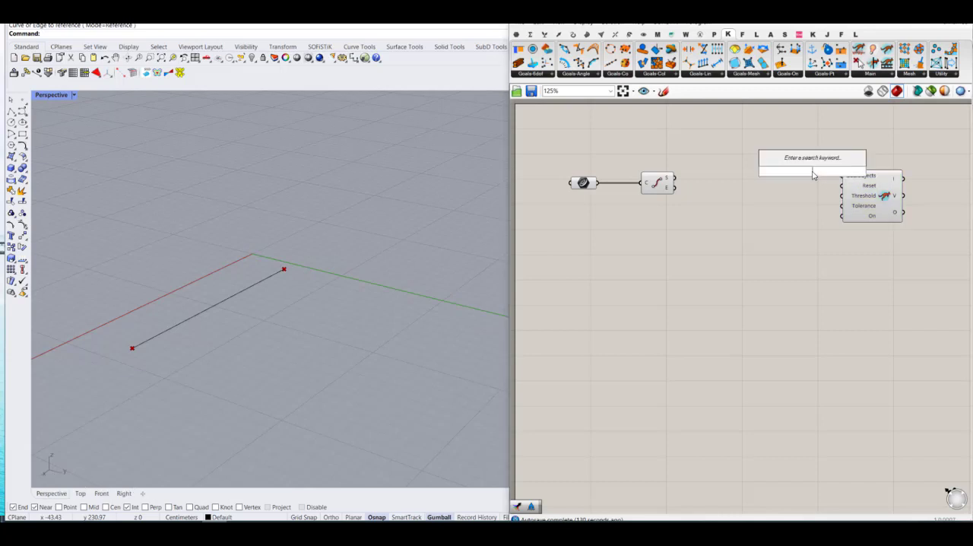
pyautogui.write('merge')
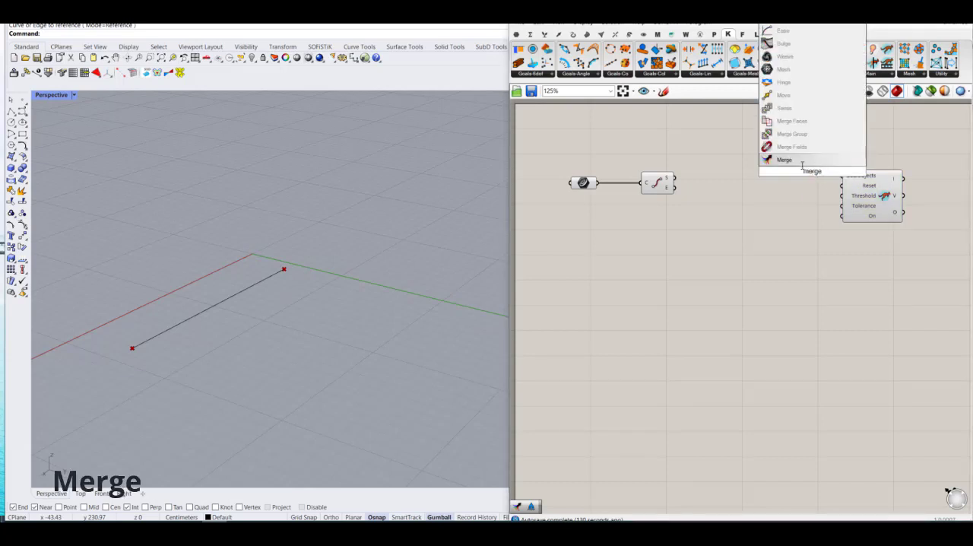
pyautogui.press('Return')
pyautogui.moveTo(813, 174); pyautogui.dragTo(806, 173)
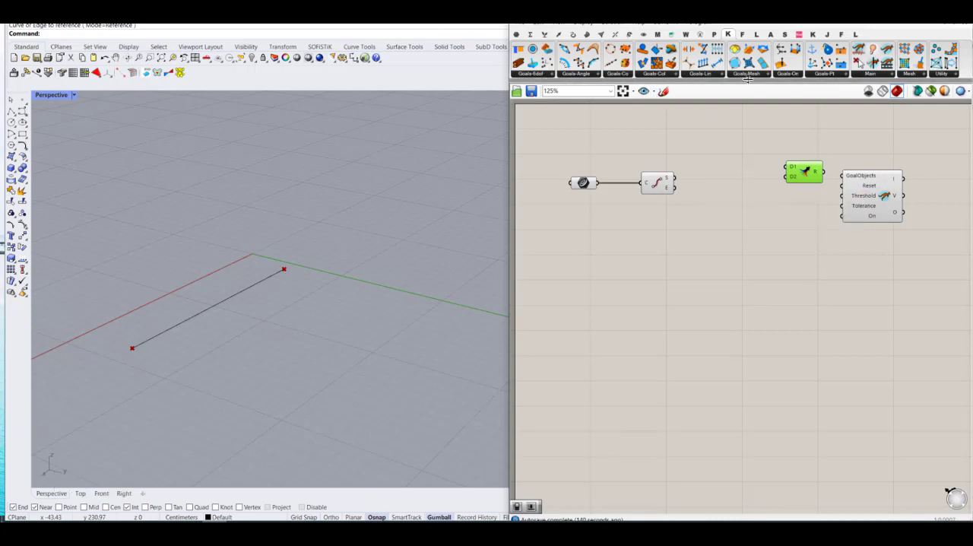
# Step: Add a Kangaroo Anchor goal and connect the line's start point to its P input
pyautogui.click(824, 76)
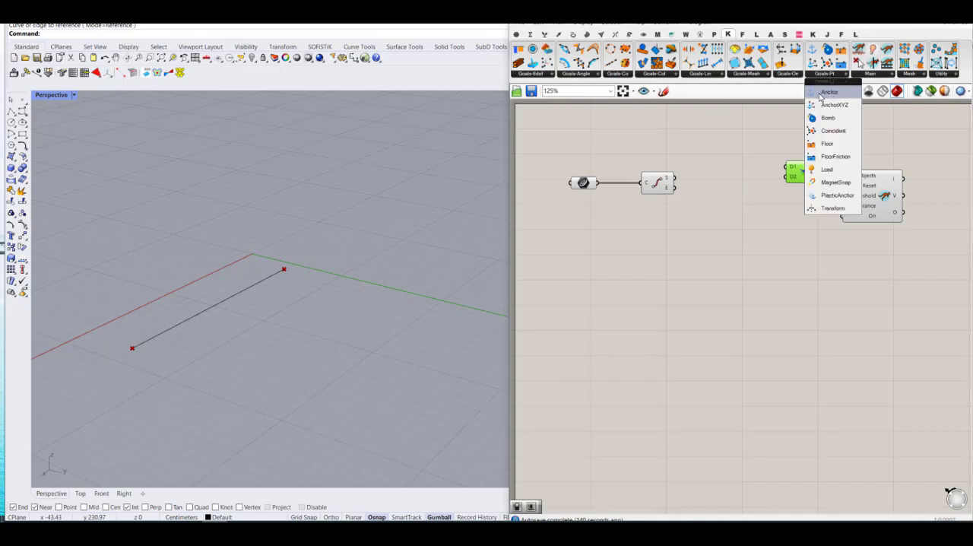
pyautogui.moveTo(828, 92); pyautogui.dragTo(728, 170)
pyautogui.scroll(2, 709, 182)
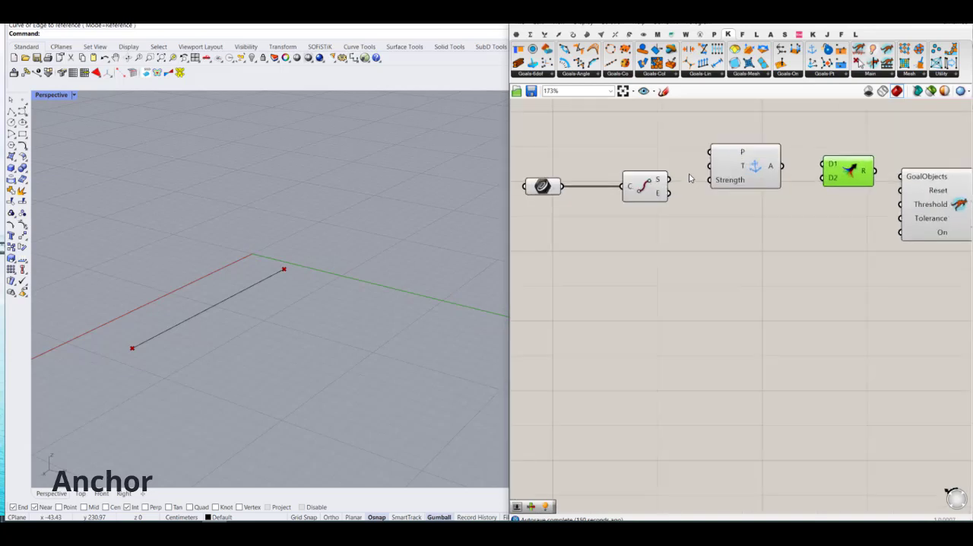
pyautogui.moveTo(670, 181); pyautogui.dragTo(736, 184)
pyautogui.scroll(-1, 727, 161)
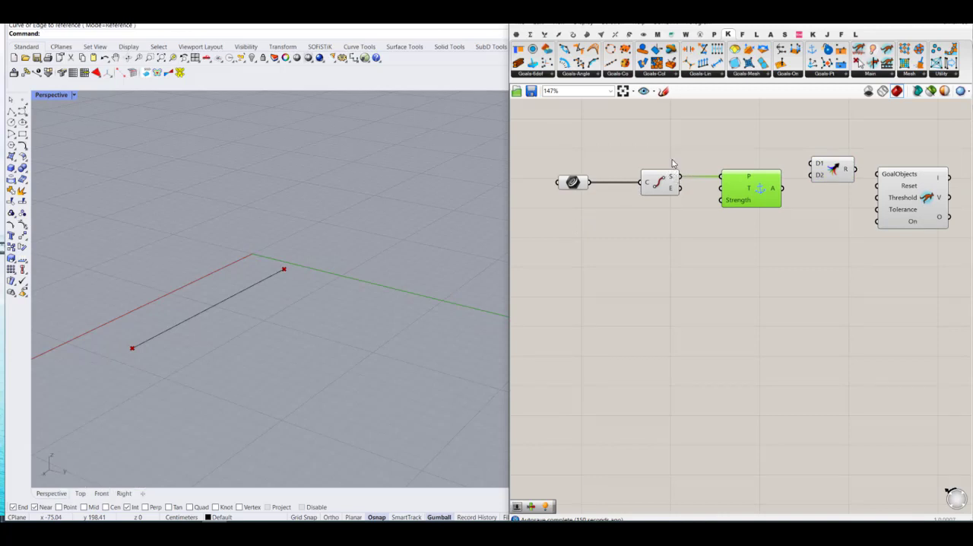
pyautogui.click(517, 35)
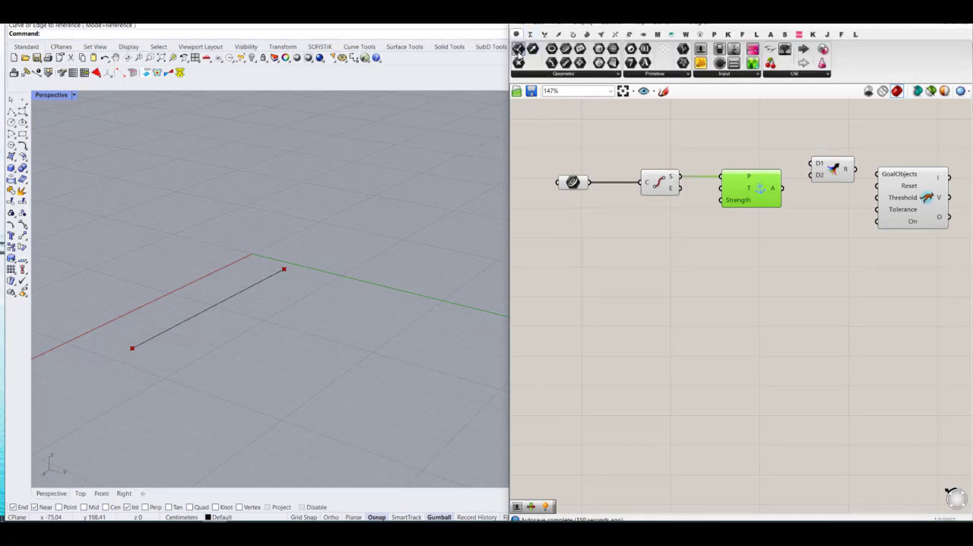
pyautogui.moveTo(519, 61); pyautogui.dragTo(709, 163)
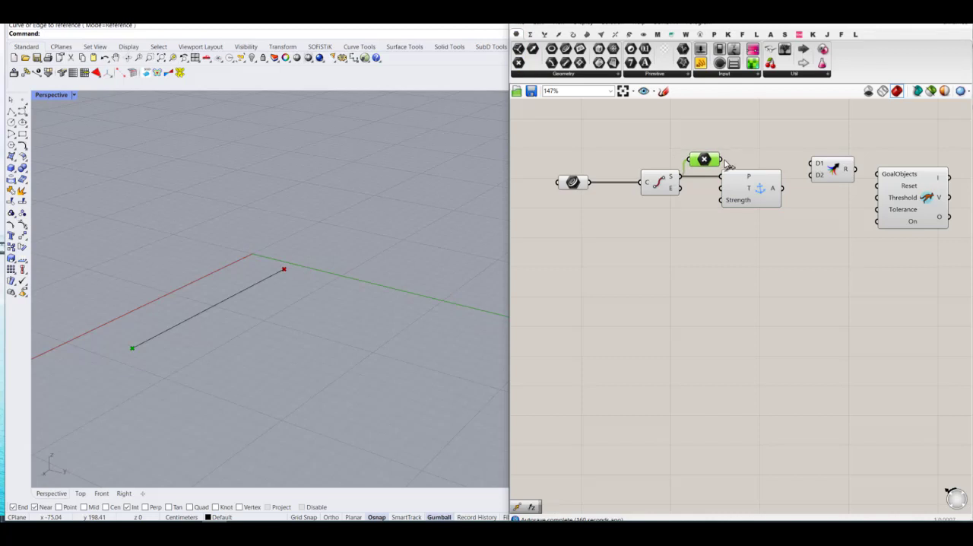
pyautogui.press('Delete')
# Step: Feed the anchor into the Merge component's D1 input and add a Move component below the End Points
pyautogui.moveTo(811, 164); pyautogui.dragTo(830, 199)
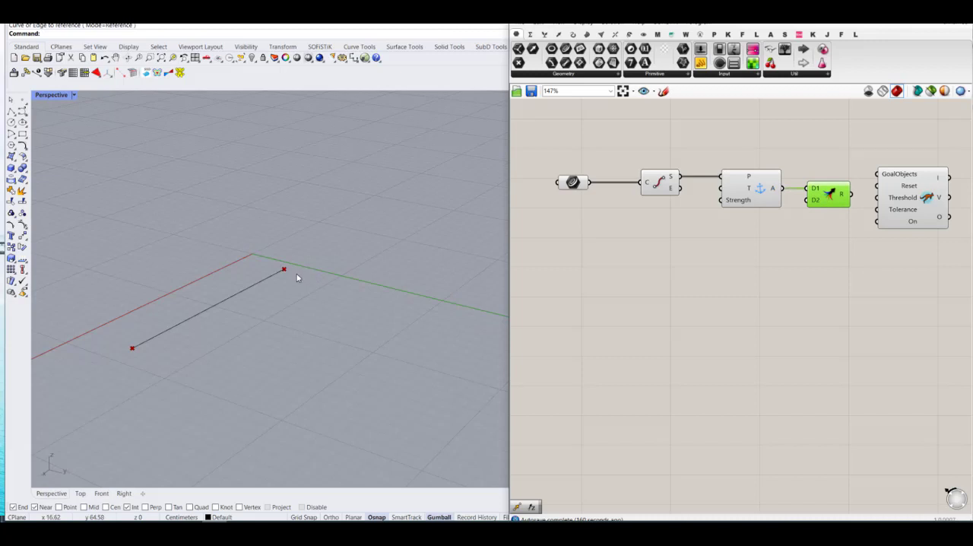
pyautogui.doubleClick(701, 242)
pyautogui.write('mov')
pyautogui.press('Return')
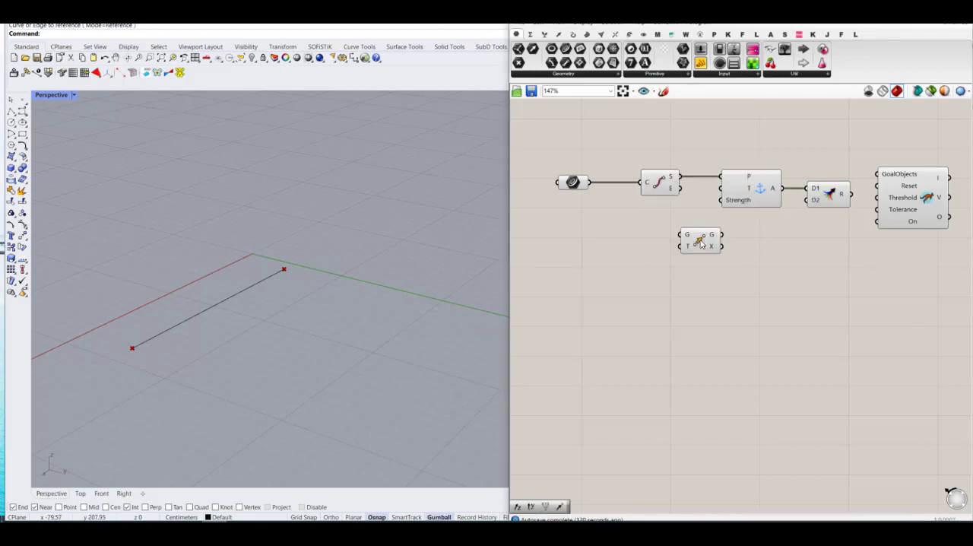
# Step: Duplicate the Anchor, wire the line's end point to the copy's P and the Move's geometry input, and space the components out
pyautogui.click(741, 196)
pyautogui.hotkey('ctrl', 'c')
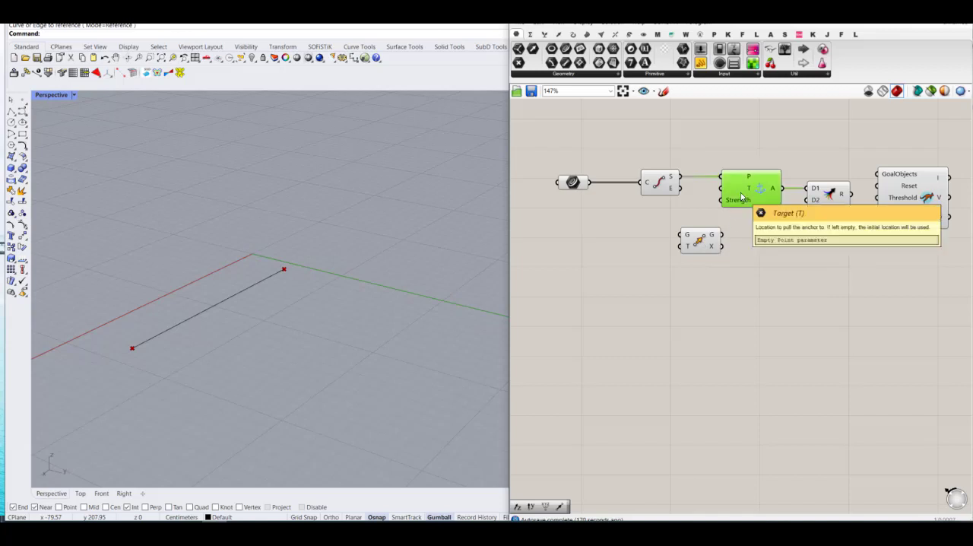
pyautogui.hotkey('ctrl', 'v')
pyautogui.moveTo(770, 201); pyautogui.dragTo(784, 246)
pyautogui.moveTo(682, 189); pyautogui.dragTo(697, 240)
pyautogui.moveTo(680, 189); pyautogui.dragTo(679, 244)
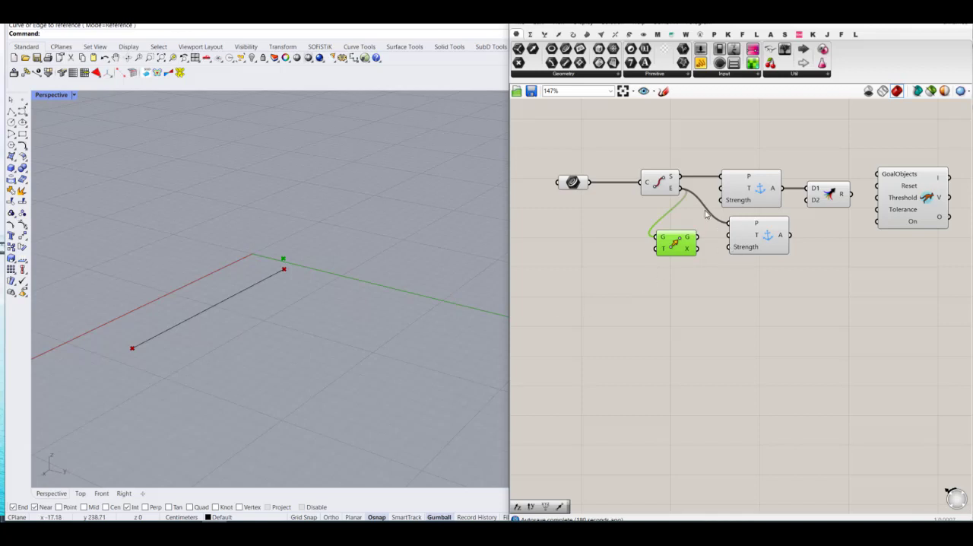
pyautogui.keyDown('alt'); pyautogui.moveTo(703, 166); pyautogui.dragTo(798, 167); pyautogui.keyUp('alt')
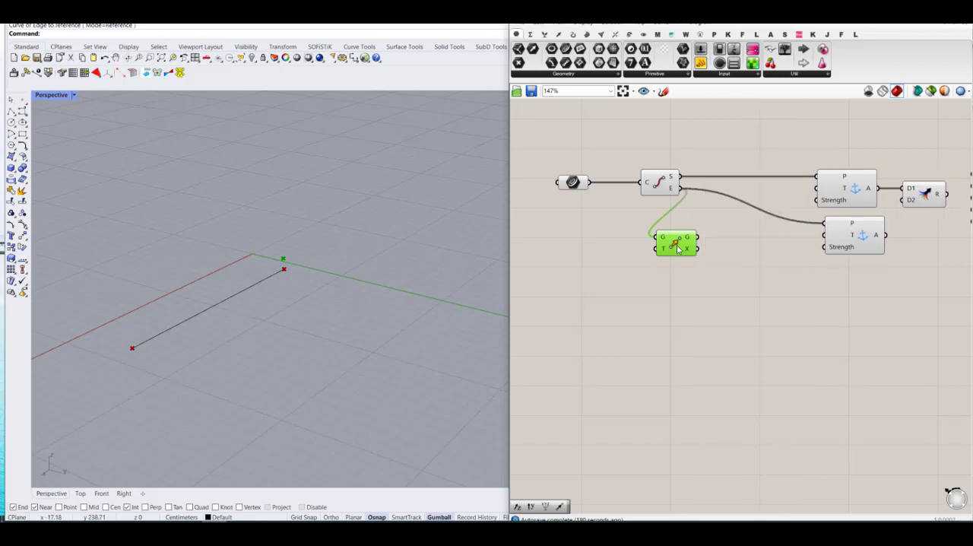
pyautogui.moveTo(678, 247); pyautogui.dragTo(734, 231)
# Step: Add a Vector 2Pt component with the line's end point as A and its start point as B
pyautogui.doubleClick(661, 257)
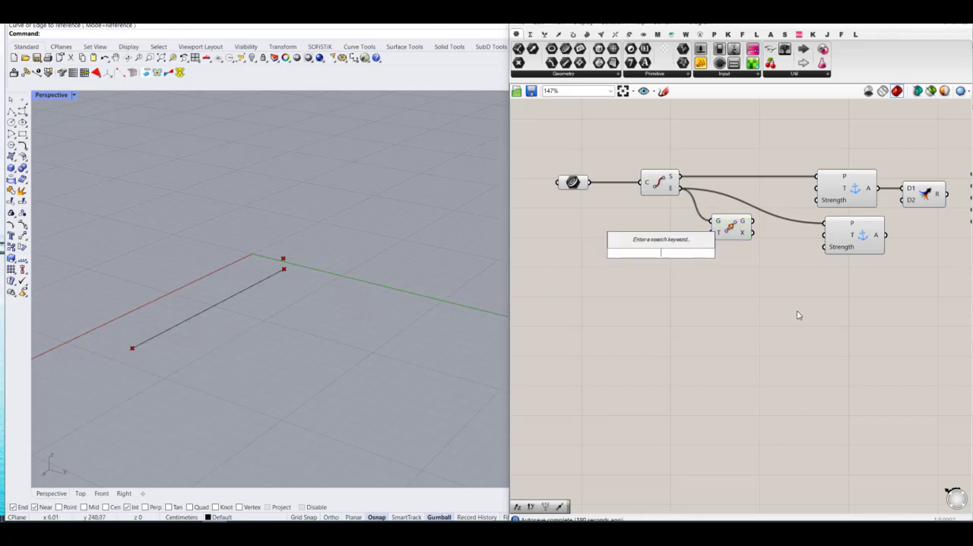
pyautogui.write('vec')
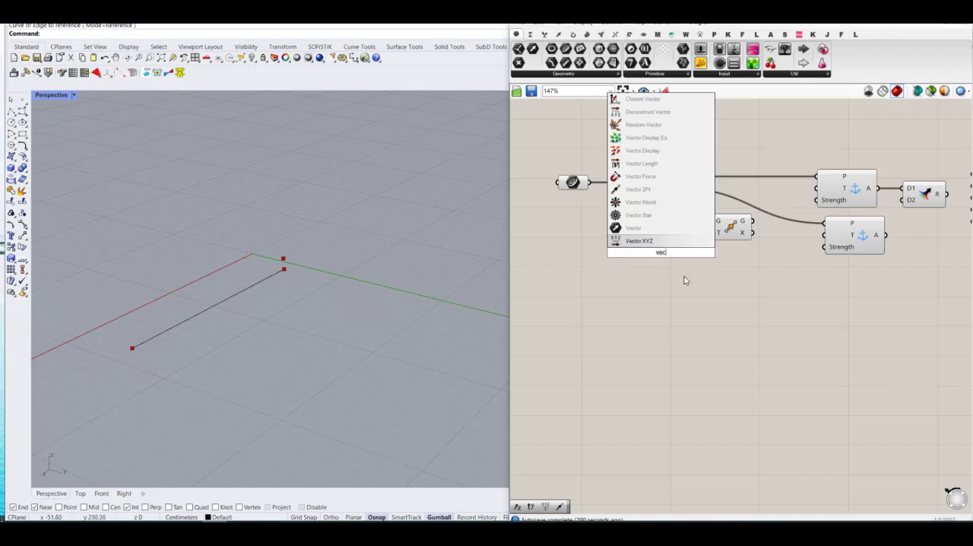
pyautogui.click(635, 189)
pyautogui.moveTo(662, 254); pyautogui.dragTo(670, 254)
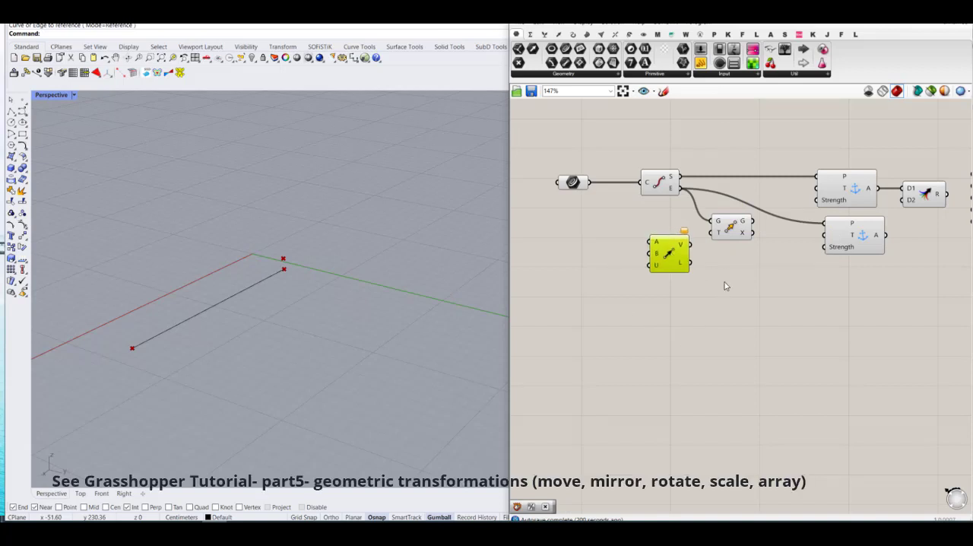
pyautogui.moveTo(738, 231); pyautogui.dragTo(776, 230)
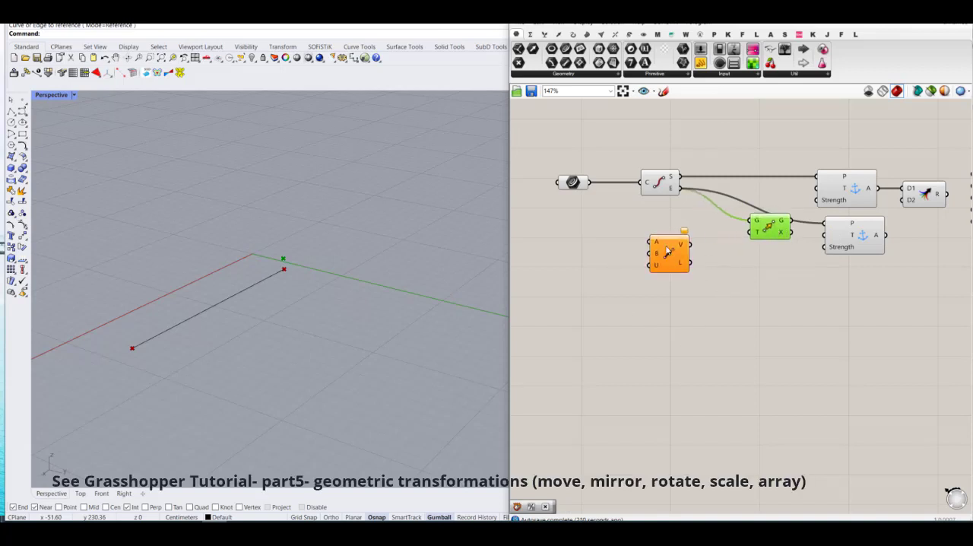
pyautogui.moveTo(671, 246); pyautogui.dragTo(703, 234)
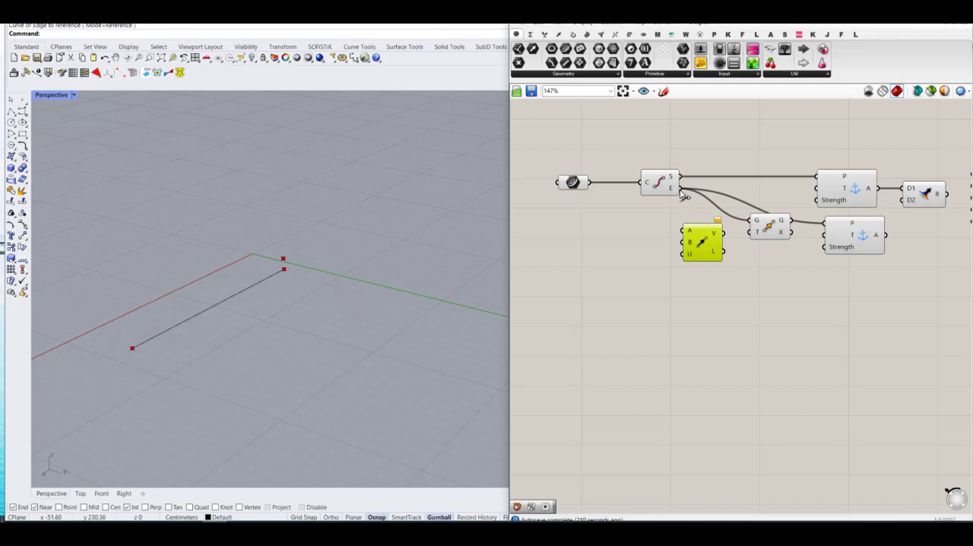
pyautogui.moveTo(682, 190); pyautogui.dragTo(683, 230)
pyautogui.moveTo(680, 176); pyautogui.dragTo(688, 256)
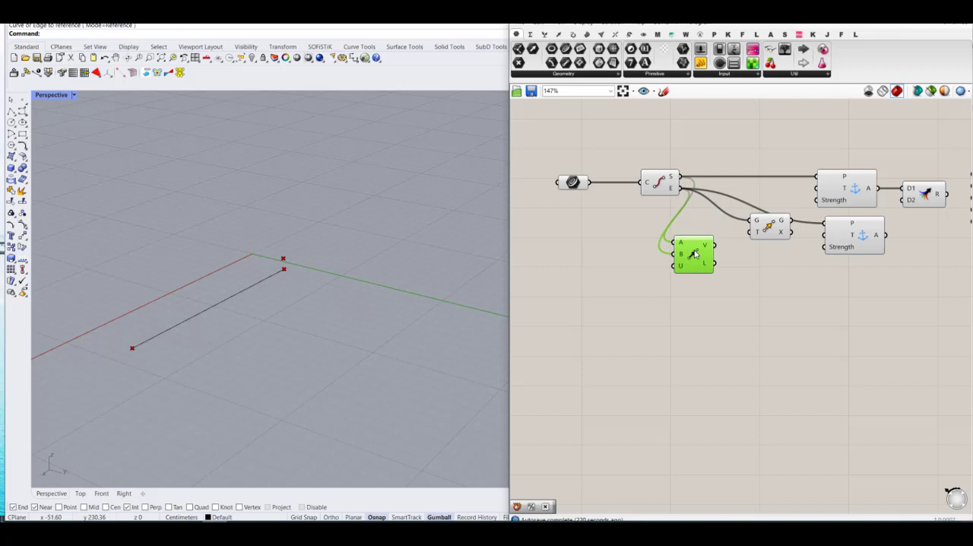
# Step: Add a Multiplication component and connect the Vector 2Pt vector to its A input
pyautogui.doubleClick(745, 273)
pyautogui.write('*')
pyautogui.press('Return')
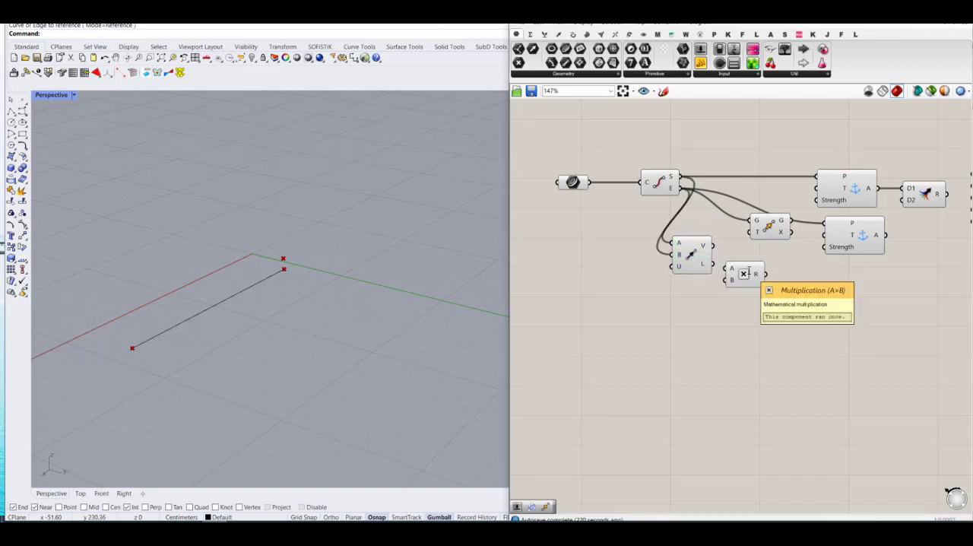
pyautogui.moveTo(712, 245); pyautogui.dragTo(726, 268)
# Step: Add a 0 to 1 number slider set to 0.01 as the multiplication's B input and feed the product into the Move's T input
pyautogui.doubleClick(696, 302)
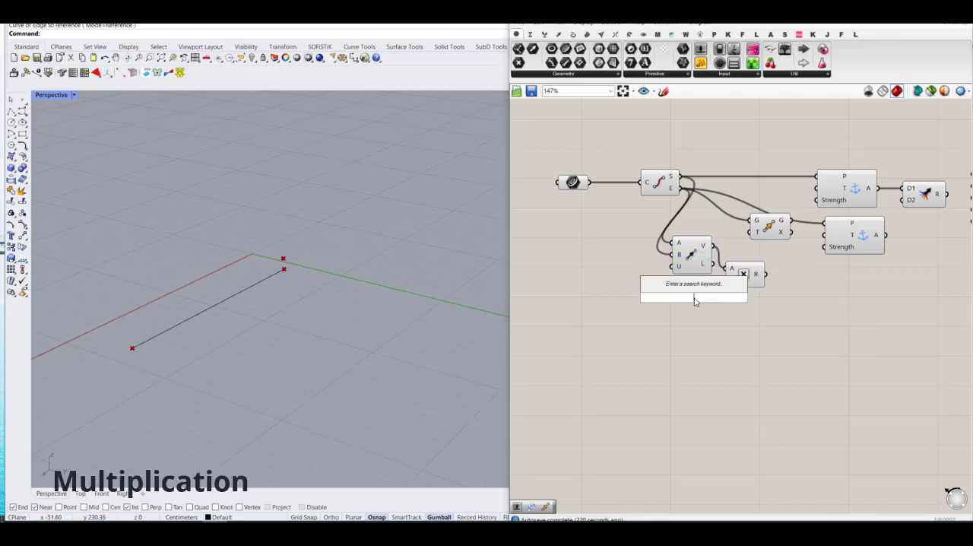
pyautogui.write('0')
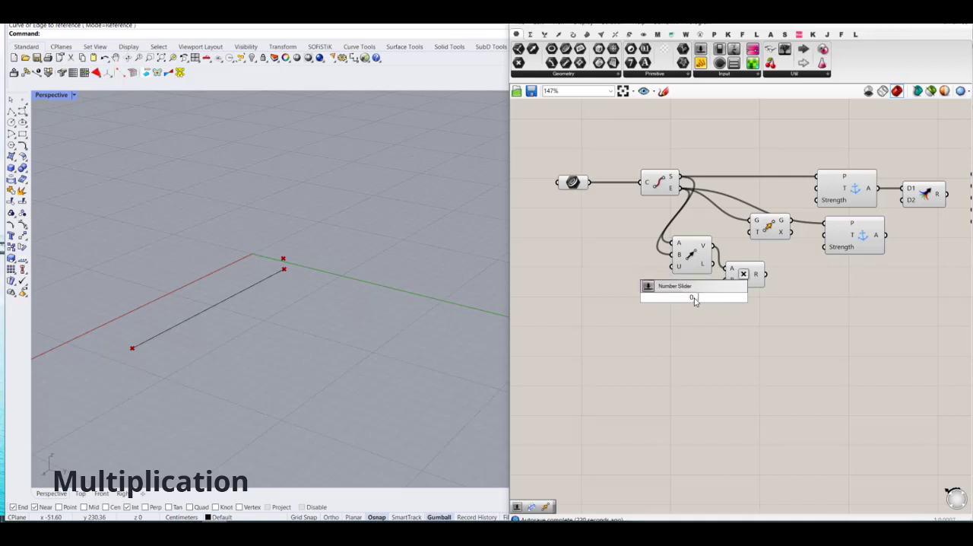
pyautogui.write('..0.01..1')
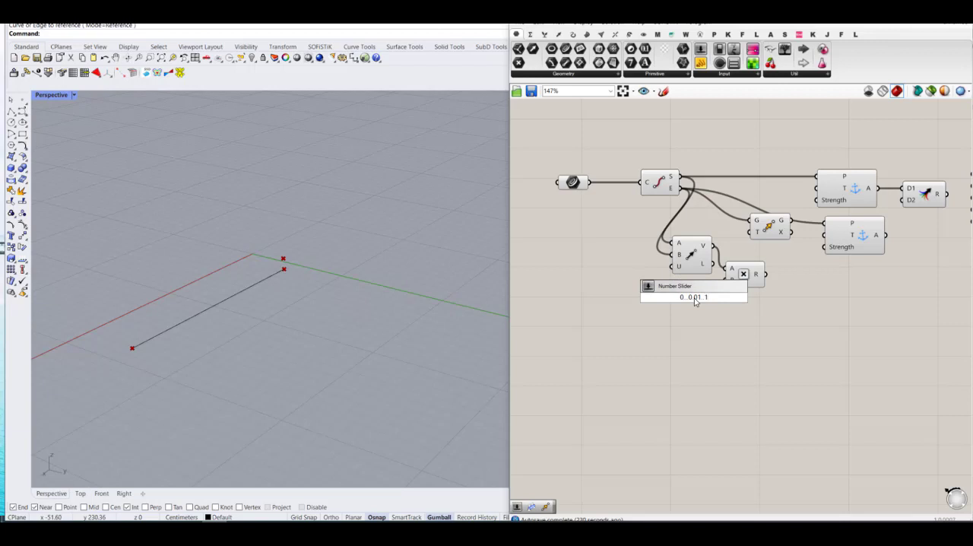
pyautogui.press('Return')
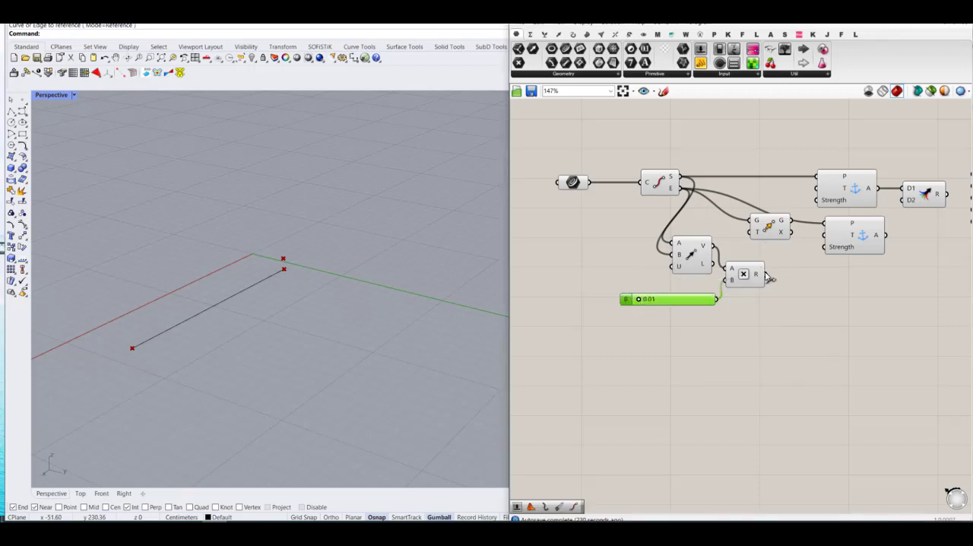
pyautogui.moveTo(763, 274); pyautogui.dragTo(758, 235)
pyautogui.keyDown('alt'); pyautogui.moveTo(747, 186); pyautogui.dragTo(830, 187); pyautogui.keyUp('alt')
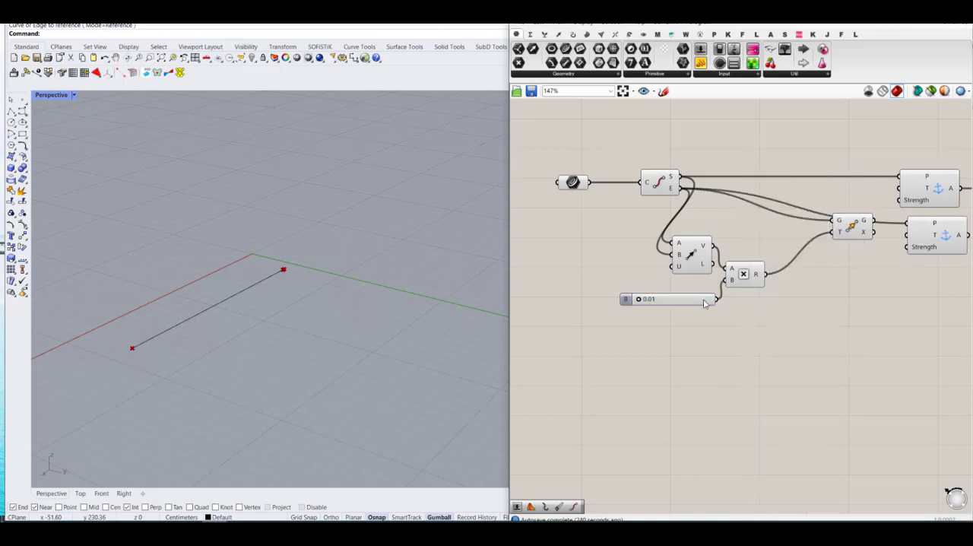
# Step: Move the Multiplication component clear of the Vector 2Pt component and set the number slider to 0.00
pyautogui.moveTo(759, 279); pyautogui.dragTo(797, 277)
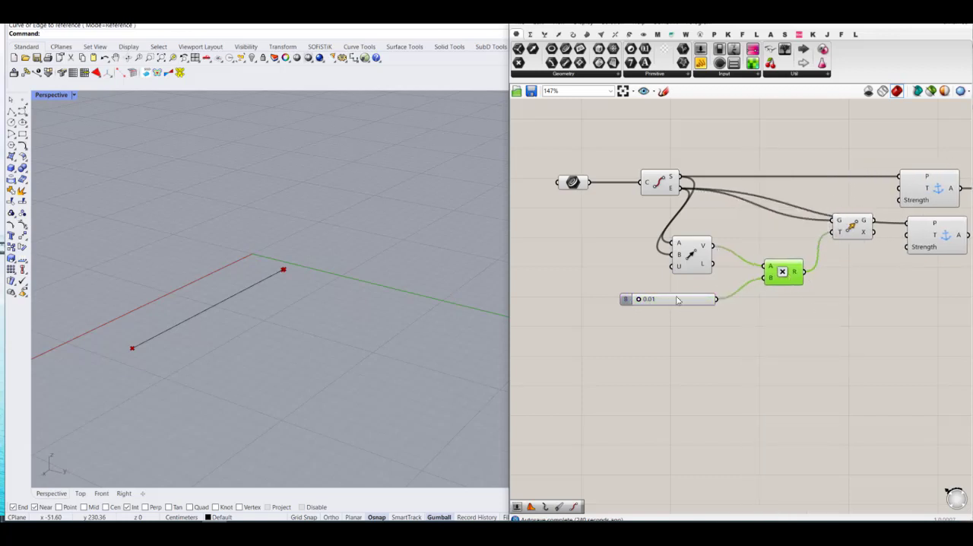
pyautogui.click(855, 226)
pyautogui.moveTo(638, 300)
pyautogui.mouseDown()
pyautogui.moveTo(629, 301)
pyautogui.moveTo(713, 300)
pyautogui.moveTo(628, 312)
pyautogui.mouseUp()
pyautogui.click(778, 357)
# Step: Rewire the Move's geometry output to the second Anchor's T input and connect that Anchor's A output to the Merge's D2 input
pyautogui.scroll(-3, 727, 286)
pyautogui.scroll(5, 856, 236)
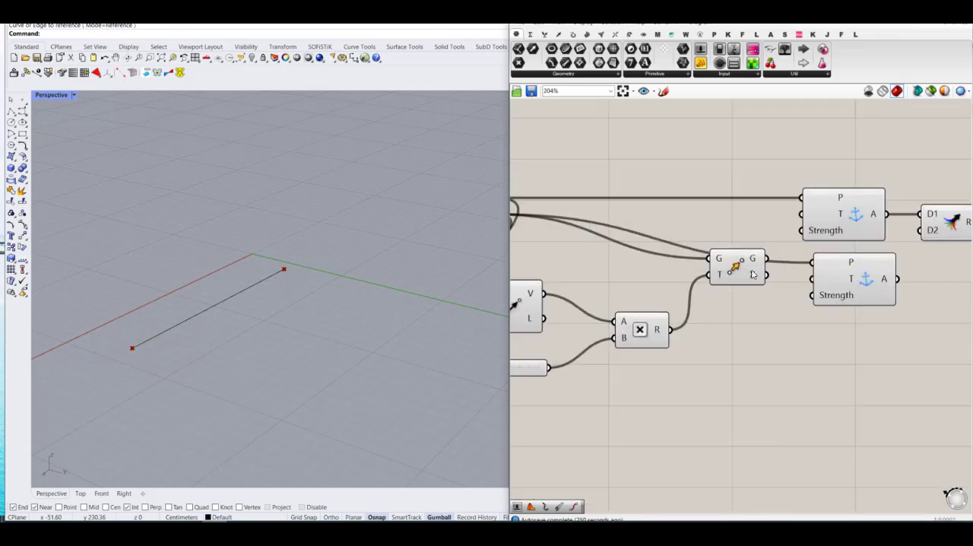
pyautogui.moveTo(751, 271); pyautogui.dragTo(812, 279)
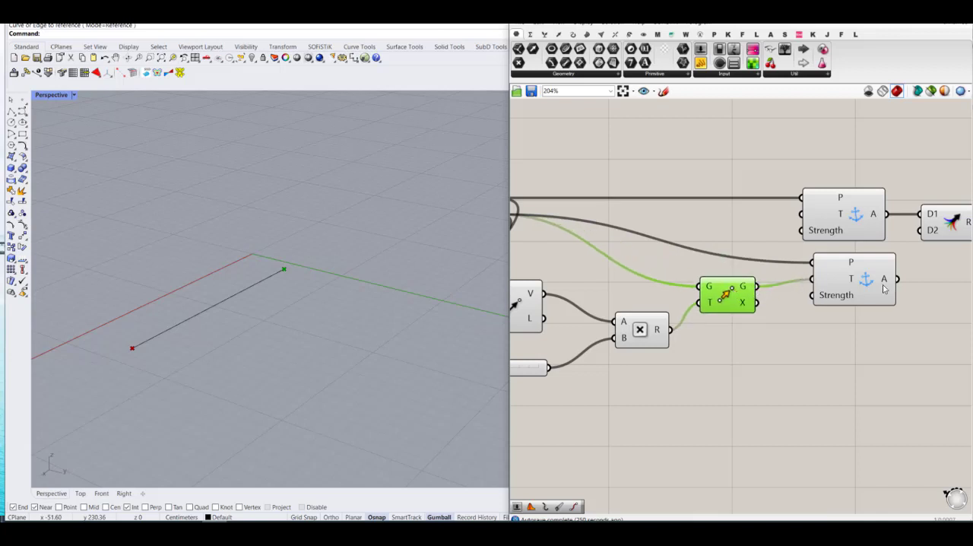
pyautogui.moveTo(877, 285); pyautogui.dragTo(862, 291)
pyautogui.scroll(-2, 741, 285)
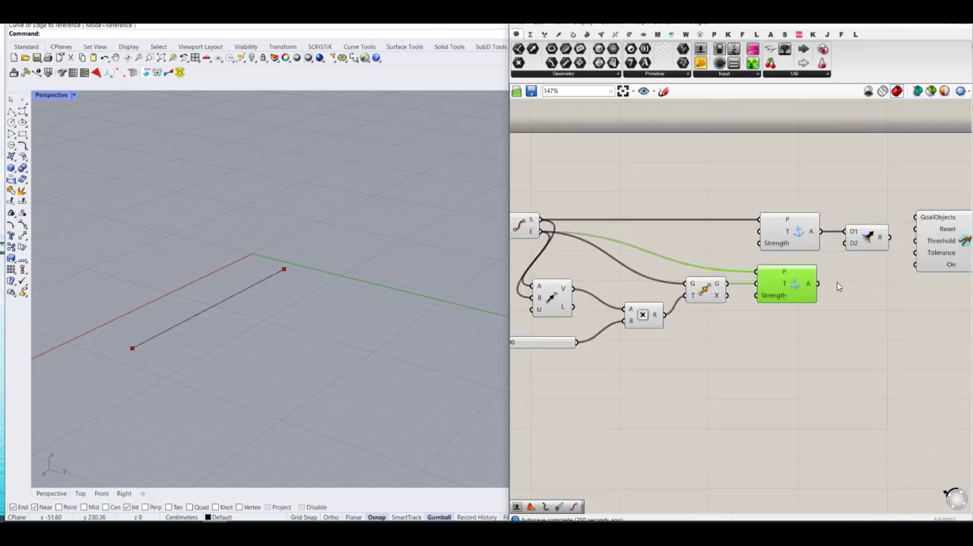
pyautogui.moveTo(845, 243); pyautogui.dragTo(818, 283)
pyautogui.click(848, 329)
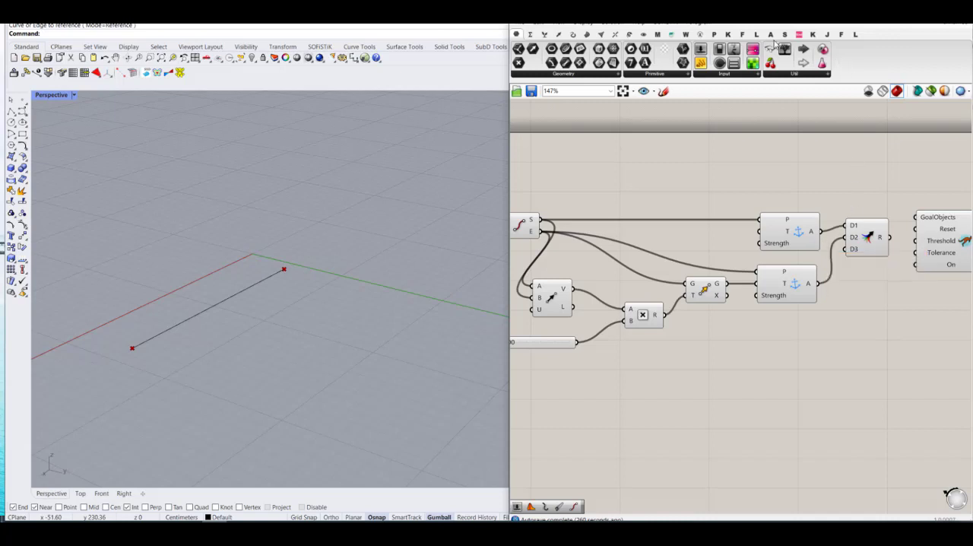
# Step: Add a Kangaroo Load component below the anchors and connect the line's start and end points to its P input
pyautogui.click(727, 35)
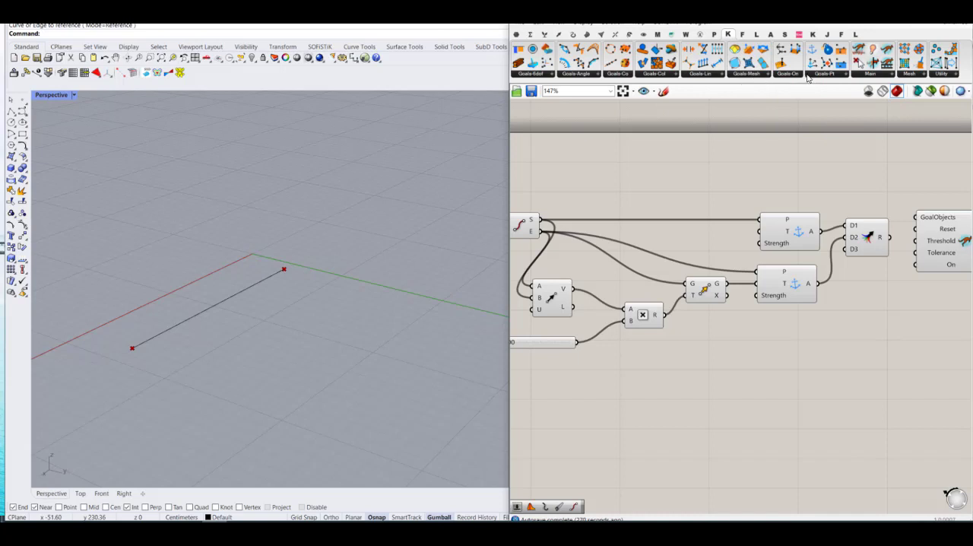
pyautogui.click(808, 76)
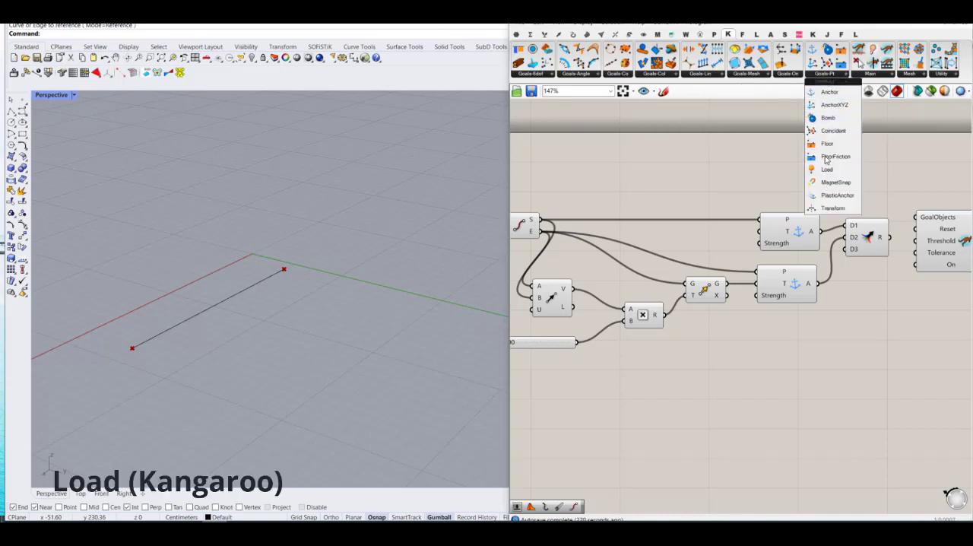
pyautogui.moveTo(827, 169); pyautogui.dragTo(800, 344)
pyautogui.click(722, 376)
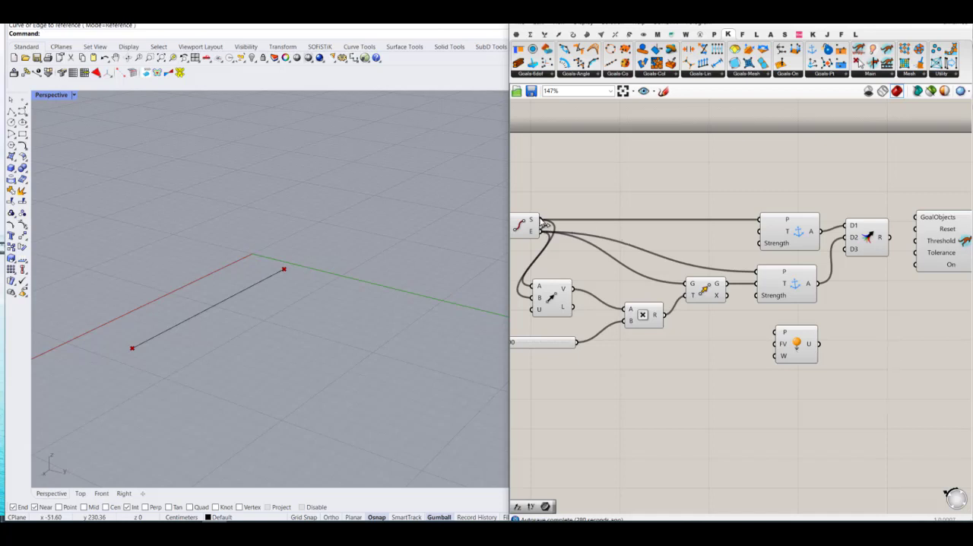
pyautogui.moveTo(541, 221); pyautogui.dragTo(775, 331)
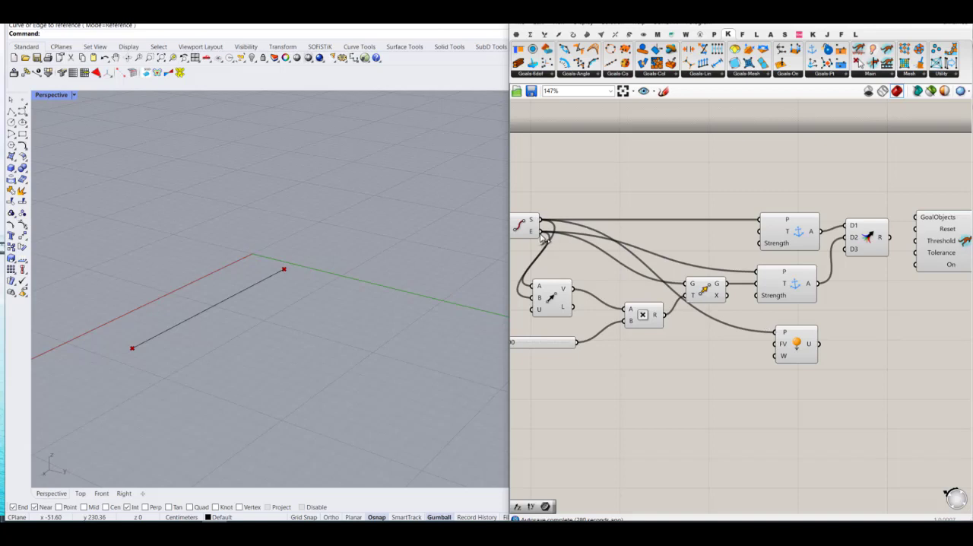
pyautogui.keyDown('shift'); pyautogui.moveTo(541, 233); pyautogui.dragTo(796, 354); pyautogui.keyUp('shift')
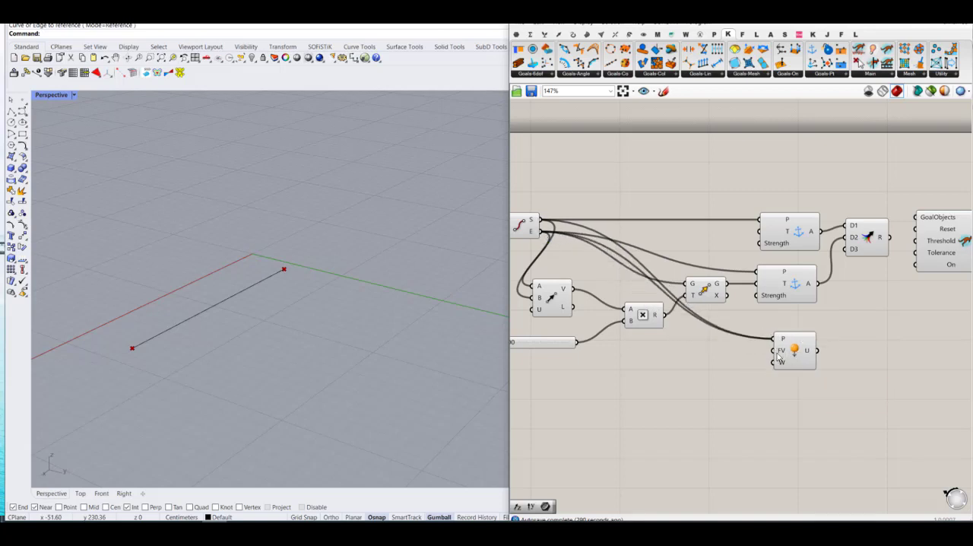
pyautogui.moveTo(778, 355)
# Step: Connect the Load's U output to the Merge's D3 input and remove the spare D4 input
pyautogui.moveTo(819, 350); pyautogui.dragTo(870, 269)
pyautogui.scroll(4, 880, 271)
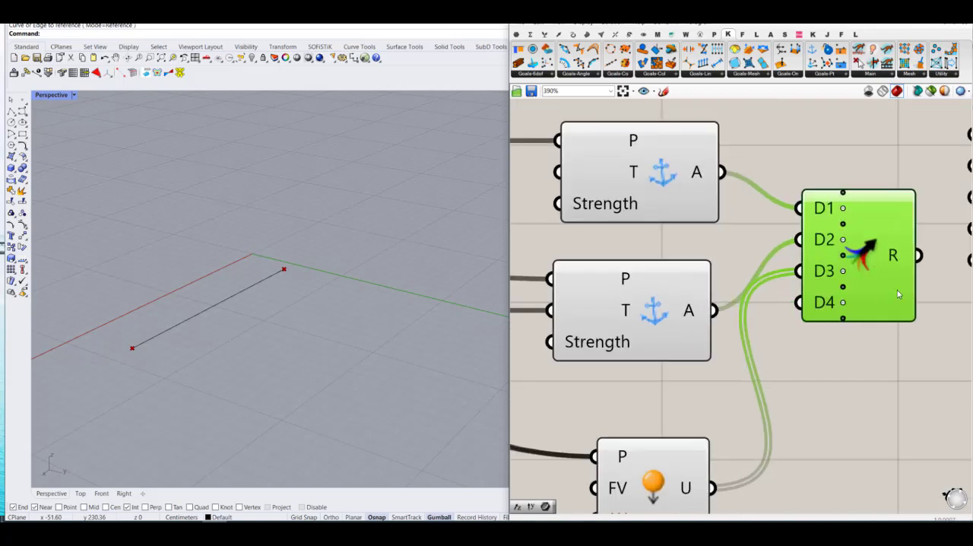
pyautogui.click(843, 303)
pyautogui.moveTo(873, 282); pyautogui.dragTo(890, 295)
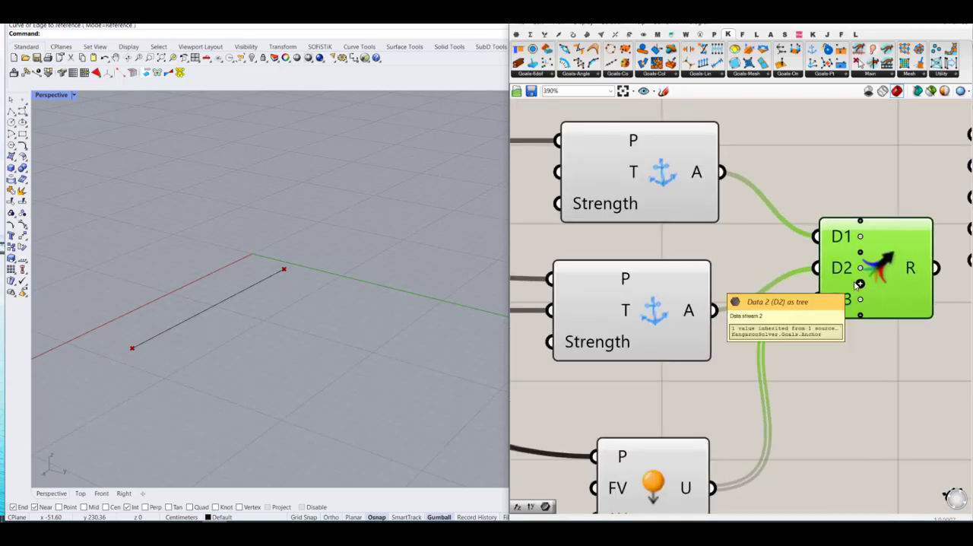
# Step: Add a Length(Line) goal below the Load and connect the referenced curve to its Line input
pyautogui.scroll(-2, 794, 263)
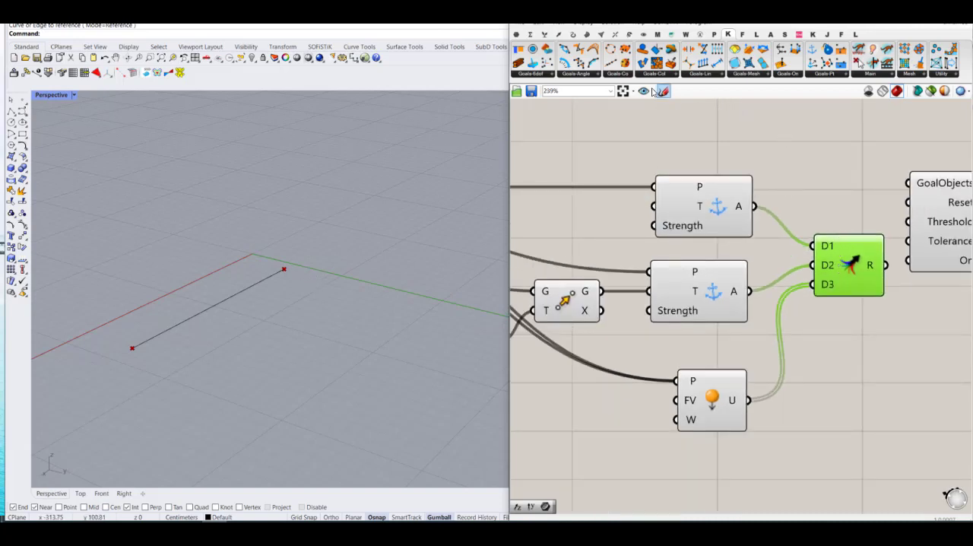
pyautogui.click(703, 75)
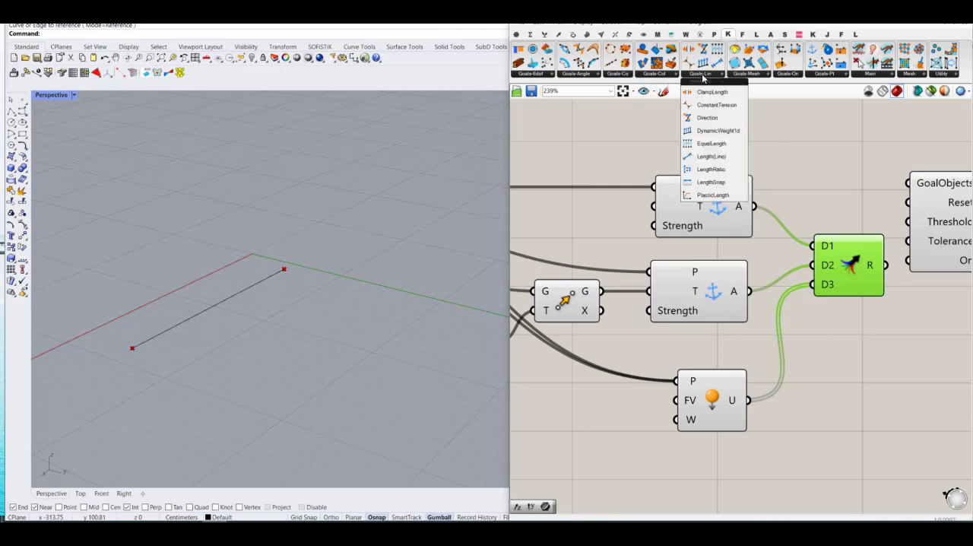
pyautogui.click(711, 156)
pyautogui.scroll(-3, 722, 384)
pyautogui.click(708, 395)
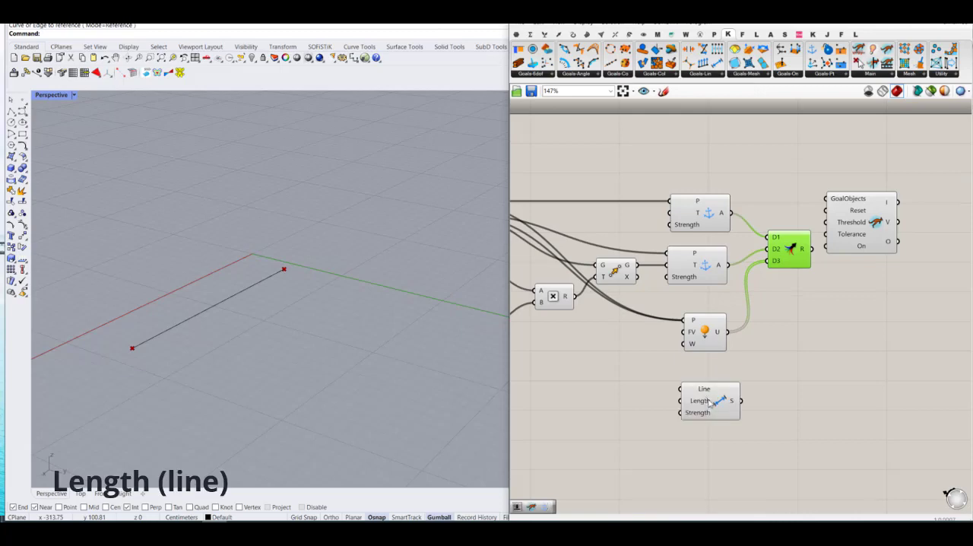
pyautogui.scroll(-3, 680, 338)
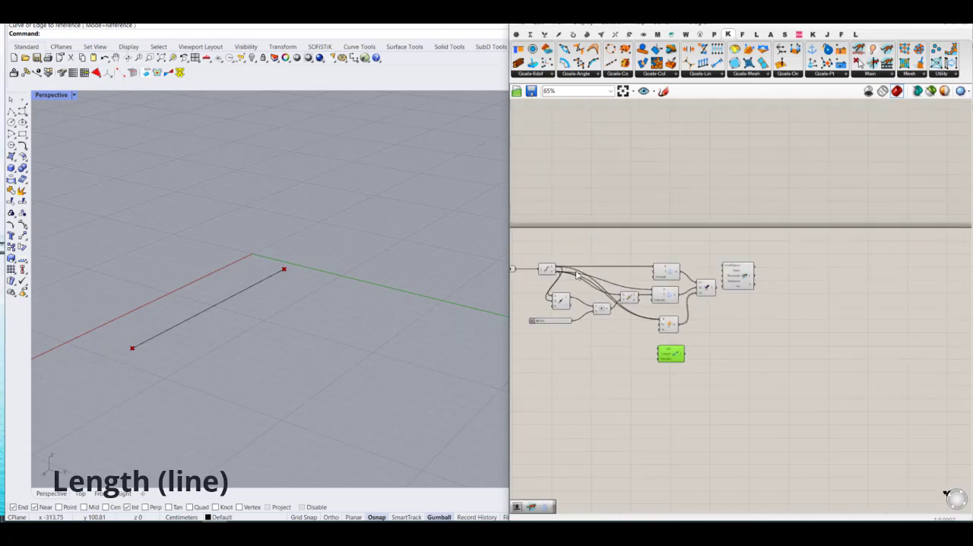
pyautogui.moveTo(530, 278); pyautogui.dragTo(598, 276, button='right')
pyautogui.moveTo(598, 266); pyautogui.dragTo(769, 344)
pyautogui.scroll(4, 775, 338)
pyautogui.moveTo(792, 408); pyautogui.dragTo(786, 412)
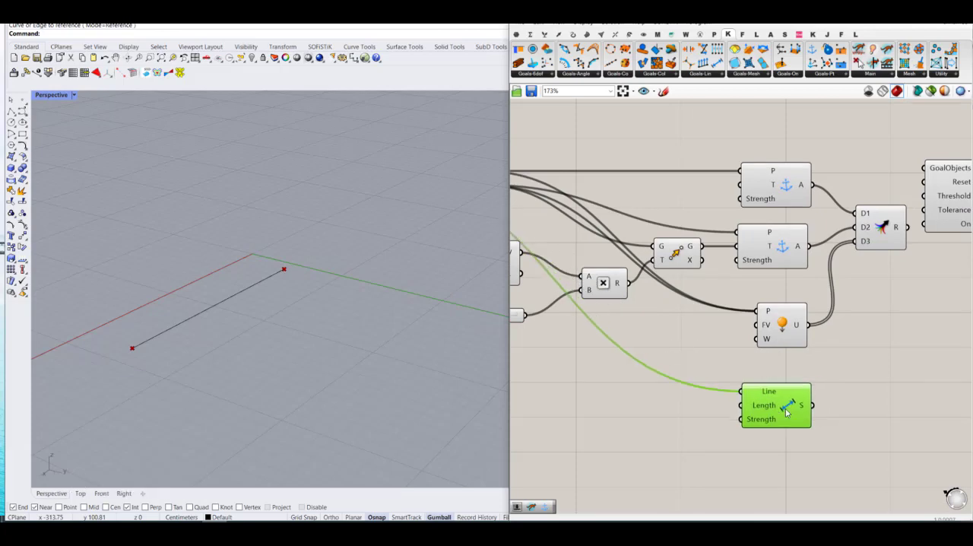
pyautogui.click(881, 391)
# Step: Add a D4 input to the Merge, connect the Length(Line) S output to it, and remove the spare D5 input
pyautogui.scroll(5, 866, 242)
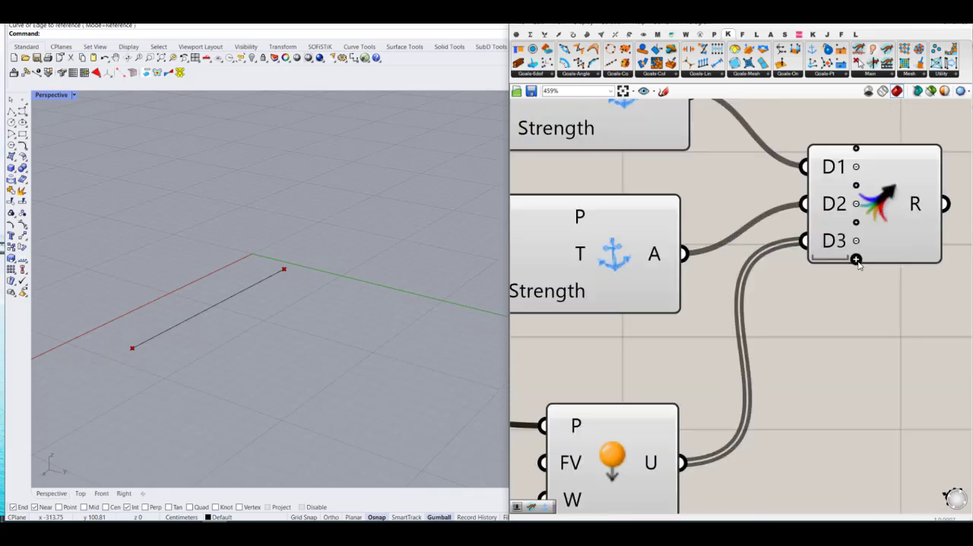
pyautogui.click(855, 258)
pyautogui.scroll(-3, 853, 257)
pyautogui.moveTo(769, 470); pyautogui.dragTo(885, 298)
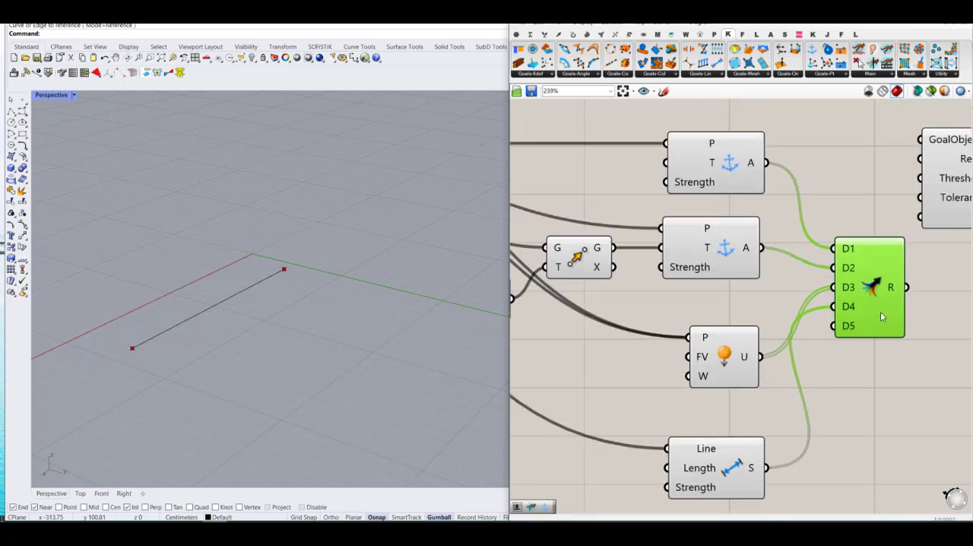
pyautogui.click(902, 386)
pyautogui.scroll(6, 897, 387)
pyautogui.click(893, 386)
pyautogui.scroll(-8, 894, 387)
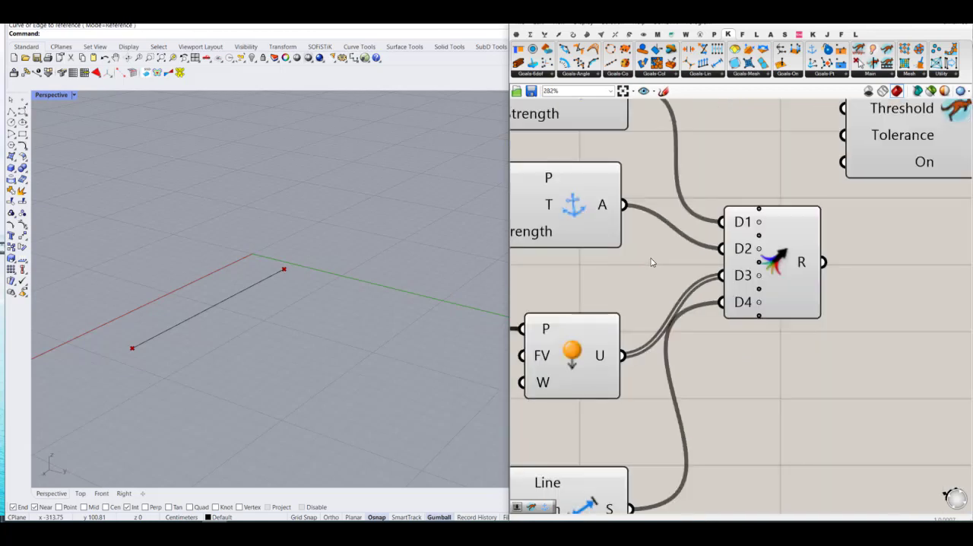
# Step: Place the Kangaroo solver beside the Merge and connect the merged result to its GoalObjects input
pyautogui.moveTo(817, 175); pyautogui.dragTo(866, 275)
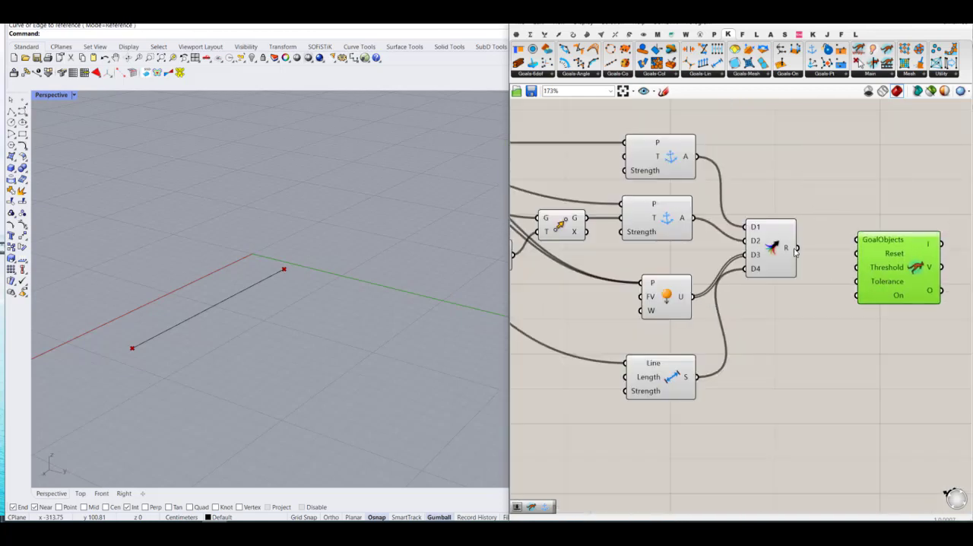
pyautogui.moveTo(796, 248); pyautogui.dragTo(856, 240)
pyautogui.moveTo(775, 250); pyautogui.dragTo(803, 244)
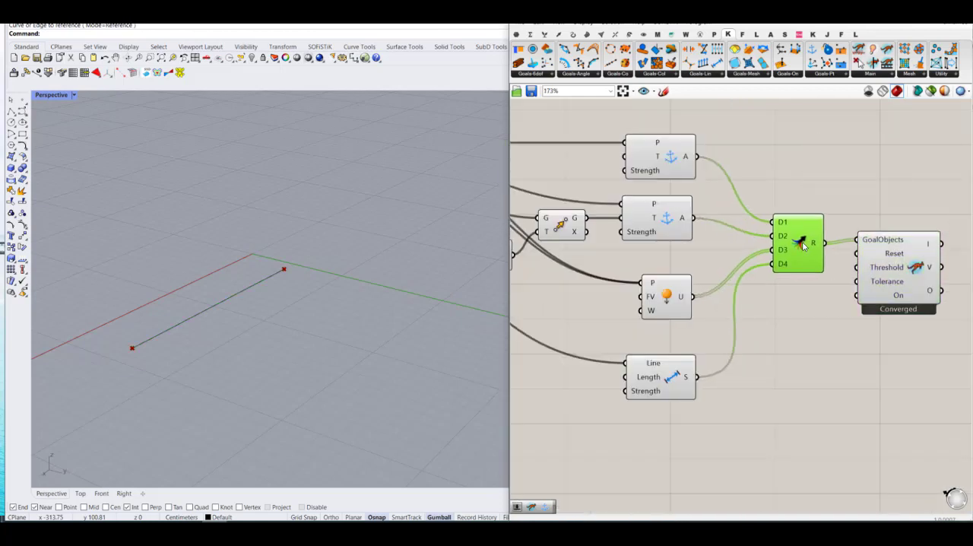
pyautogui.scroll(-3, 751, 249)
pyautogui.click(802, 345)
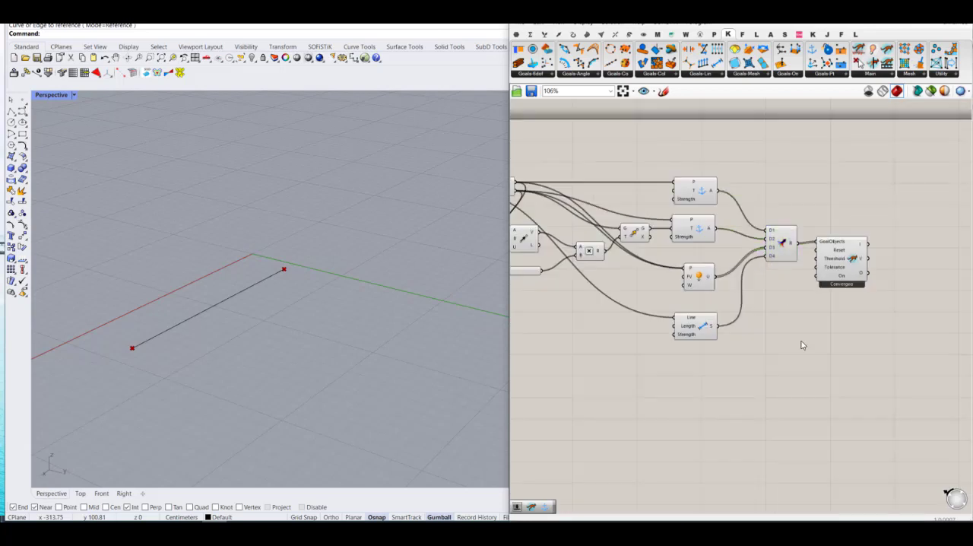
# Step: Make room before the solver and add a Button connected to its Reset input
pyautogui.moveTo(838, 266); pyautogui.dragTo(906, 269)
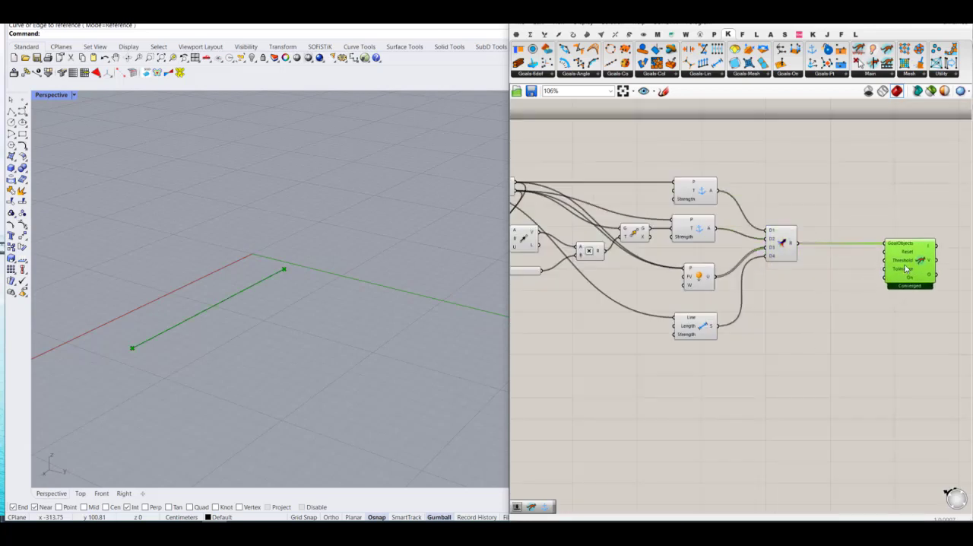
pyautogui.click(849, 285)
pyautogui.doubleClick(842, 273)
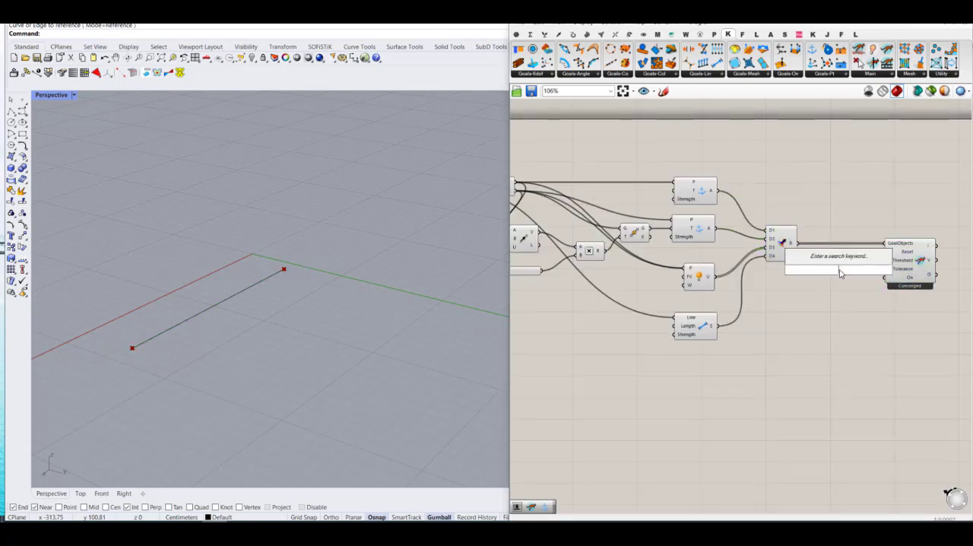
pyautogui.write('bu')
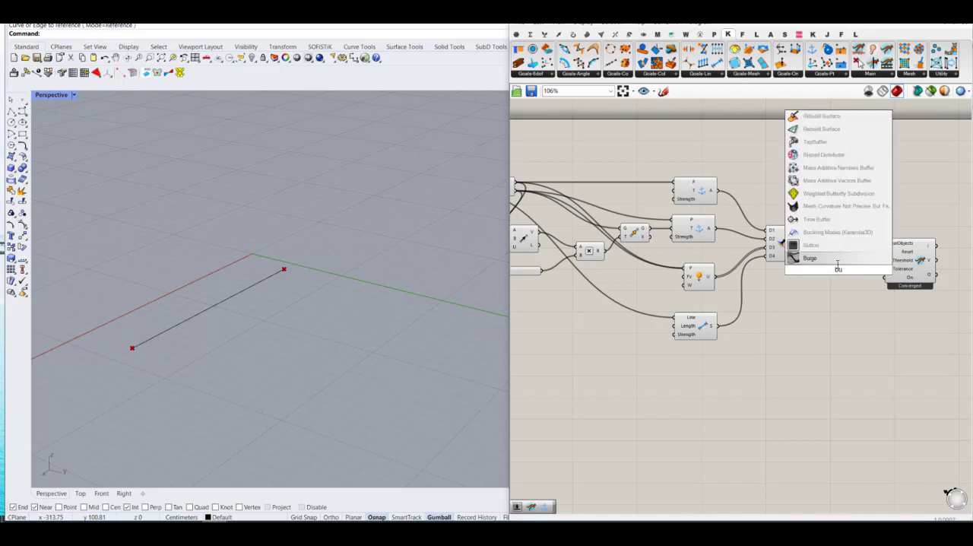
pyautogui.click(810, 245)
pyautogui.moveTo(886, 251); pyautogui.dragTo(824, 275)
# Step: Add a Boolean Toggle below the Button and connect it to the solver's On input
pyautogui.doubleClick(833, 295)
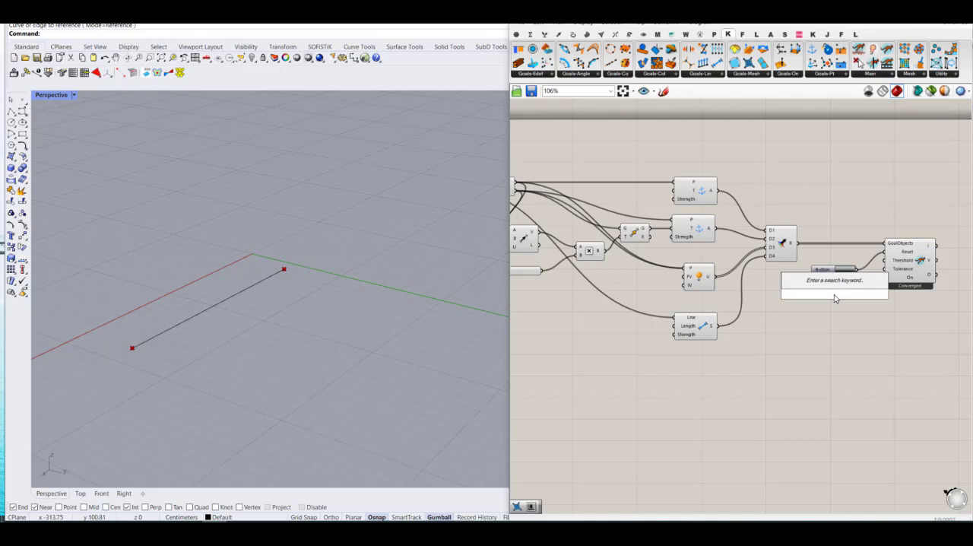
pyautogui.write('bool')
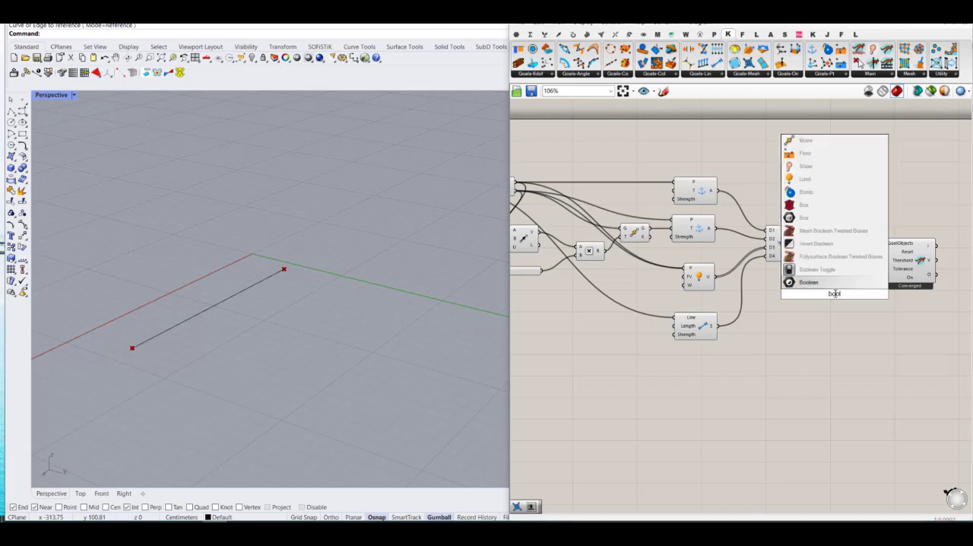
pyautogui.press('Return')
pyautogui.moveTo(886, 278); pyautogui.dragTo(829, 284)
pyautogui.click(848, 301)
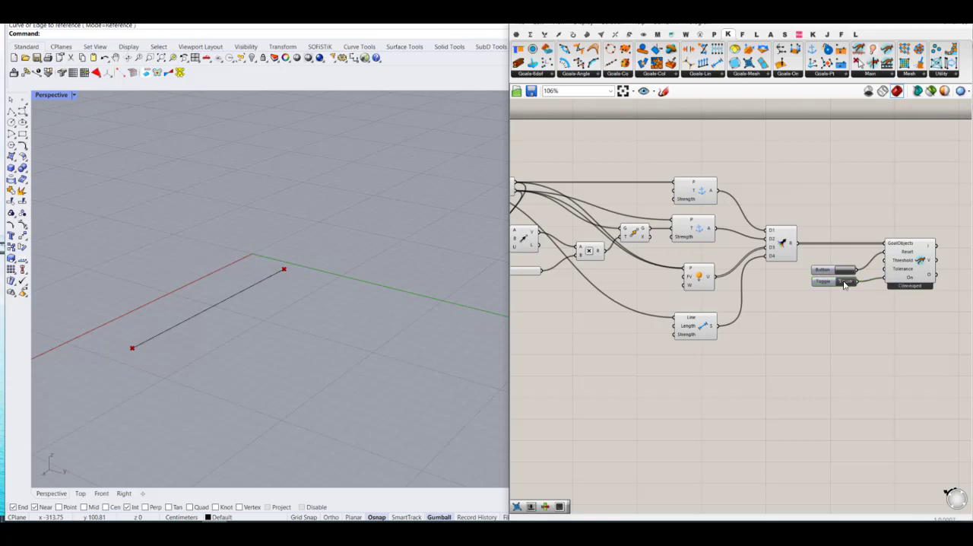
# Step: Run the solver with the slider at 0.00 and the toggle set to True, and select it to highlight its preview
pyautogui.scroll(-3, 845, 275)
pyautogui.scroll(4, 738, 304)
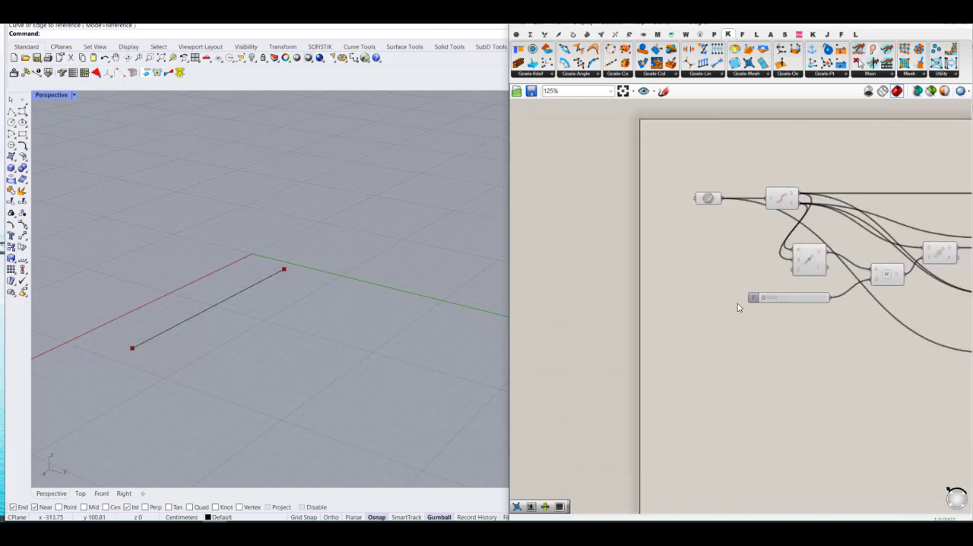
pyautogui.moveTo(764, 298)
pyautogui.mouseDown()
pyautogui.moveTo(810, 301)
pyautogui.moveTo(752, 297)
pyautogui.moveTo(811, 298)
pyautogui.moveTo(751, 298)
pyautogui.mouseUp()
pyautogui.scroll(-4, 706, 320)
pyautogui.moveTo(885, 313); pyautogui.dragTo(782, 312, button='right')
pyautogui.scroll(5, 859, 305)
pyautogui.click(851, 282)
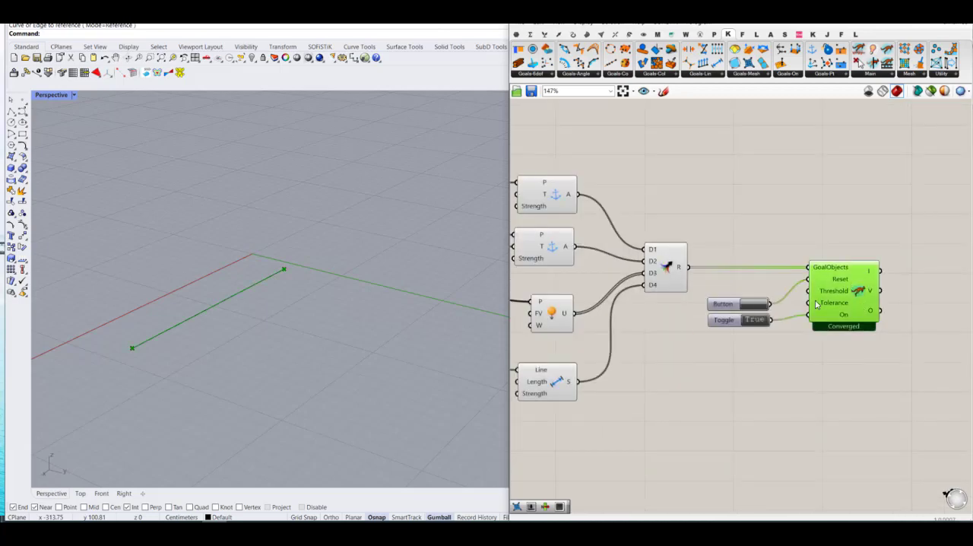
# Step: Test the end point's shift with the slider at 0.13, and return the slider to 0.00 and the toggle to False
pyautogui.scroll(-3, 816, 304)
pyautogui.moveTo(615, 291); pyautogui.dragTo(760, 299, button='right')
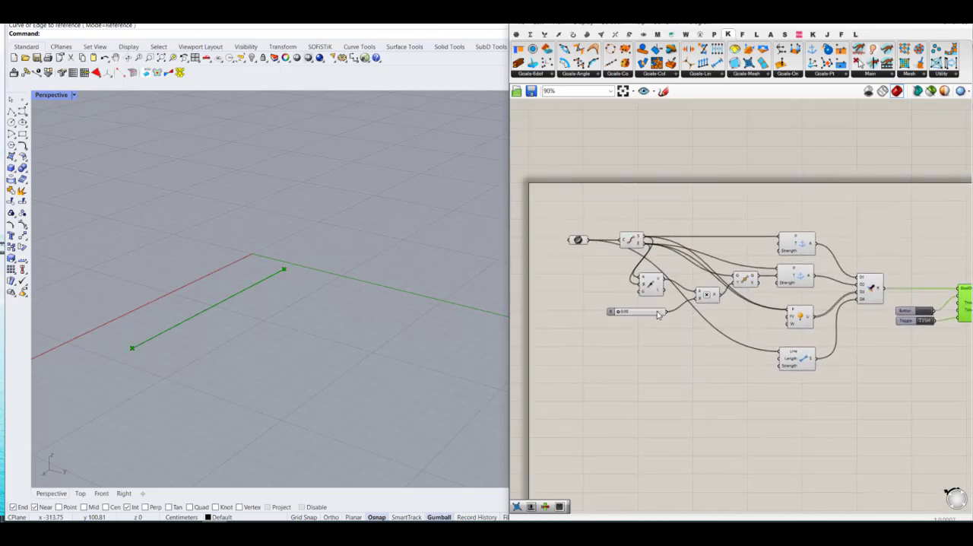
pyautogui.scroll(3, 619, 318)
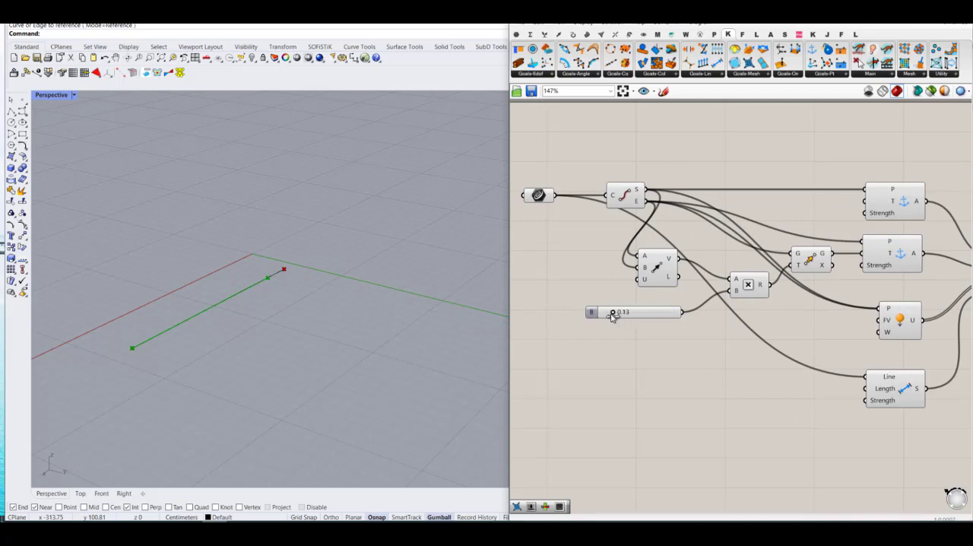
pyautogui.click(652, 348)
pyautogui.scroll(-3, 580, 260)
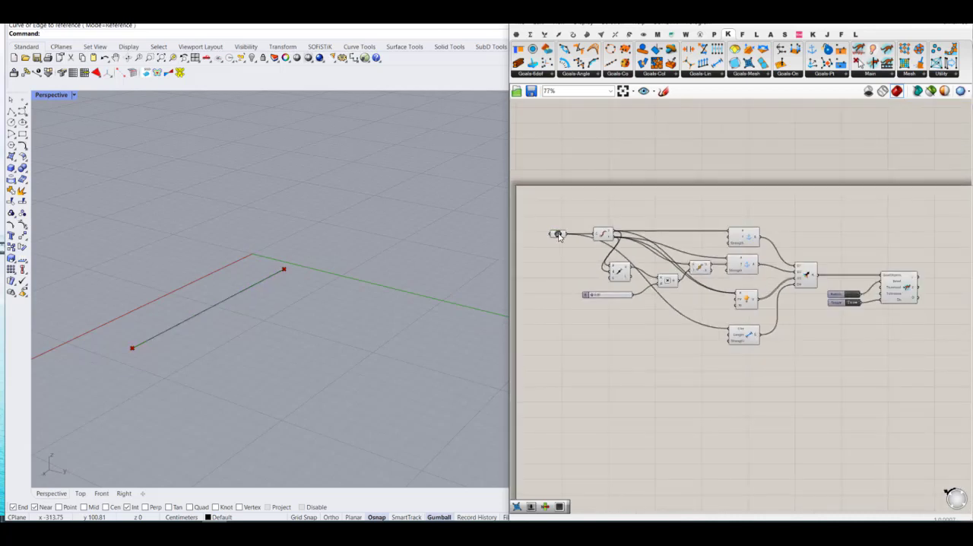
pyautogui.scroll(-3, 586, 214)
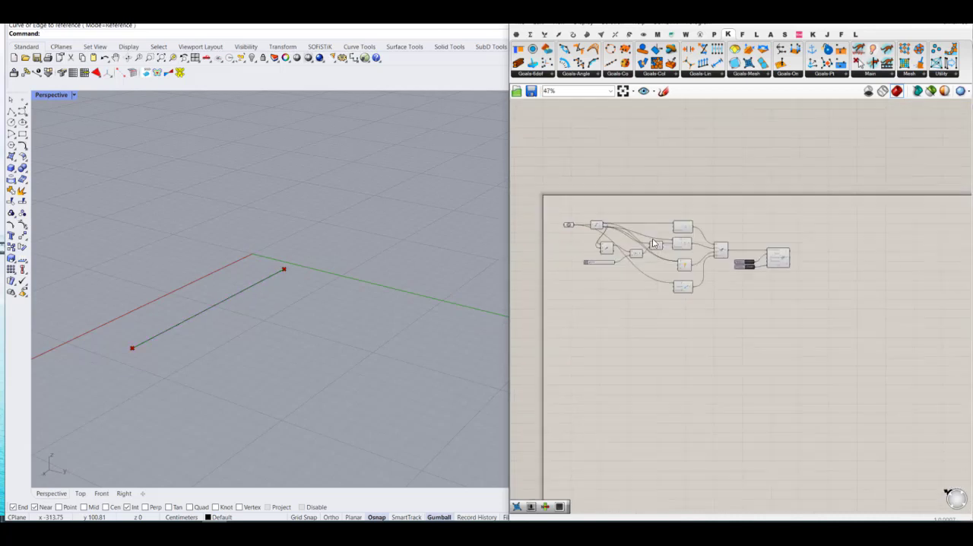
# Step: Group all components of the line definition on the canvas
pyautogui.moveTo(820, 352); pyautogui.dragTo(574, 218)
pyautogui.middleClick(586, 221)
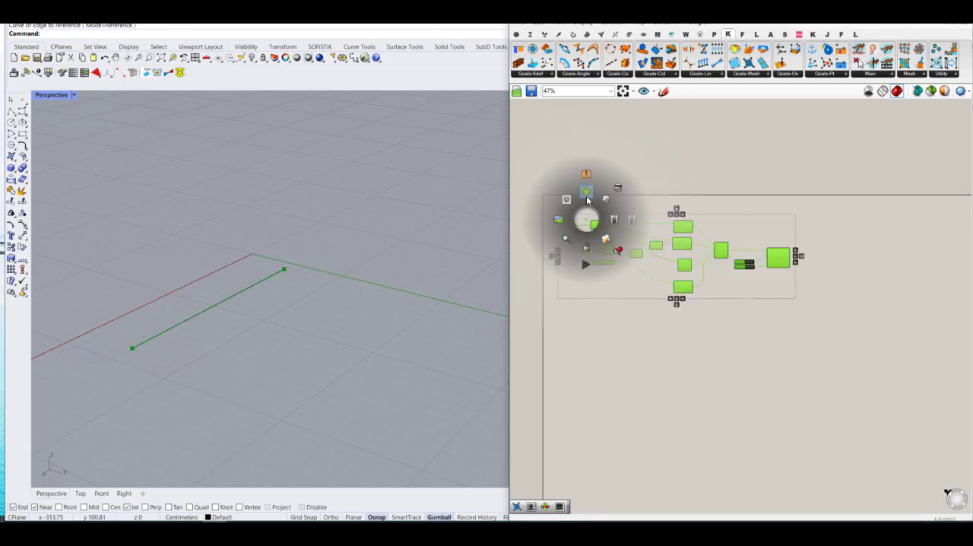
pyautogui.click(587, 193)
pyautogui.click(827, 193)
pyautogui.moveTo(761, 233); pyautogui.dragTo(773, 246)
pyautogui.click(872, 241)
# Step: Add a Scribble above the group with the text "A line cannot make a bending behavior"
pyautogui.scroll(4, 560, 219)
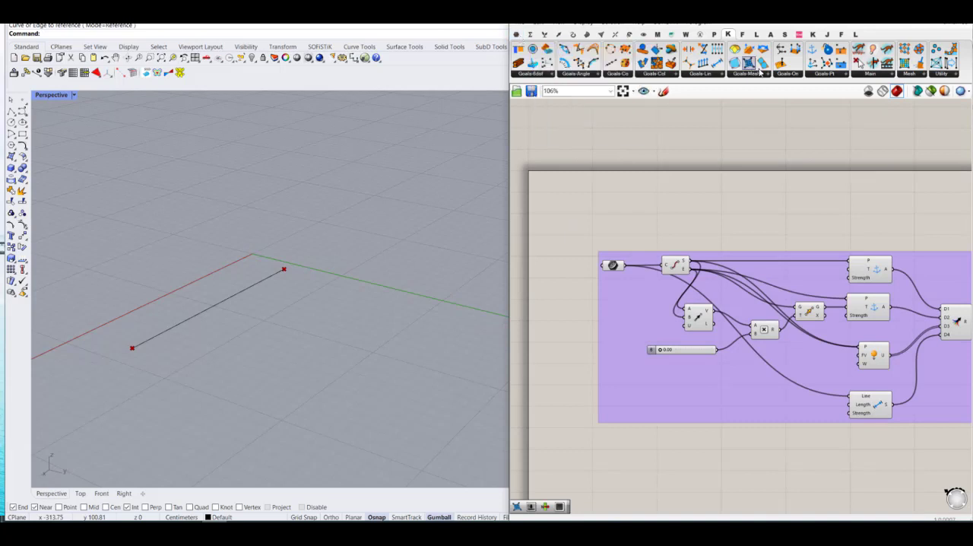
pyautogui.click(517, 35)
pyautogui.click(796, 76)
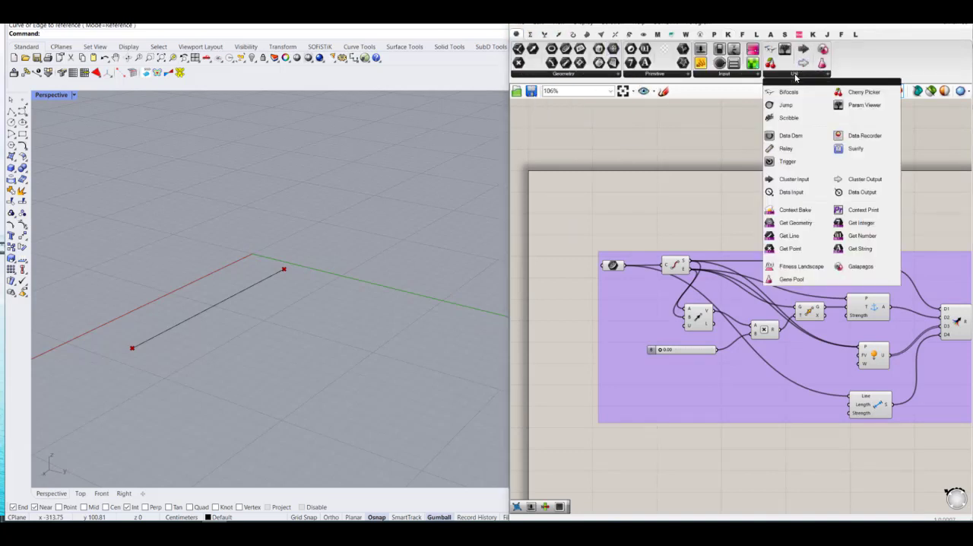
pyautogui.click(788, 118)
pyautogui.click(661, 240)
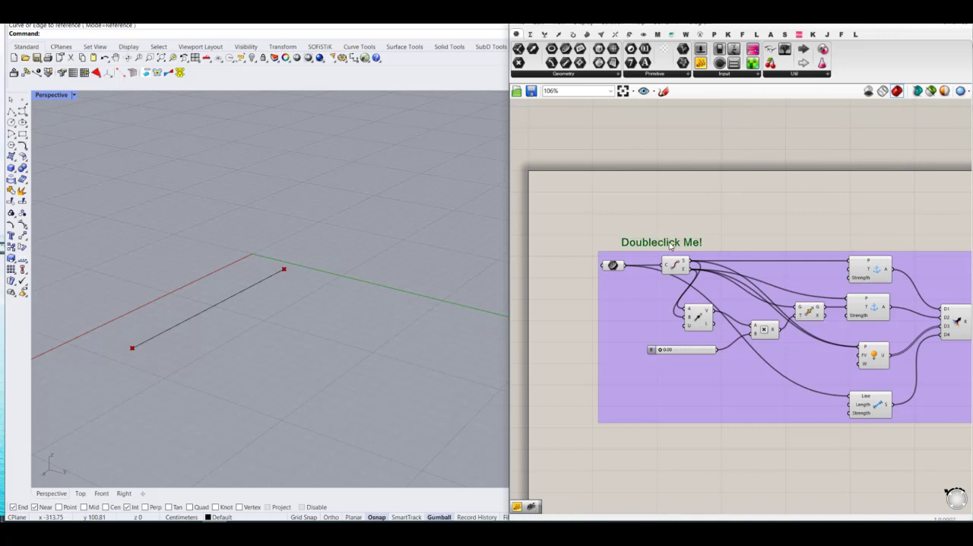
pyautogui.doubleClick(670, 243)
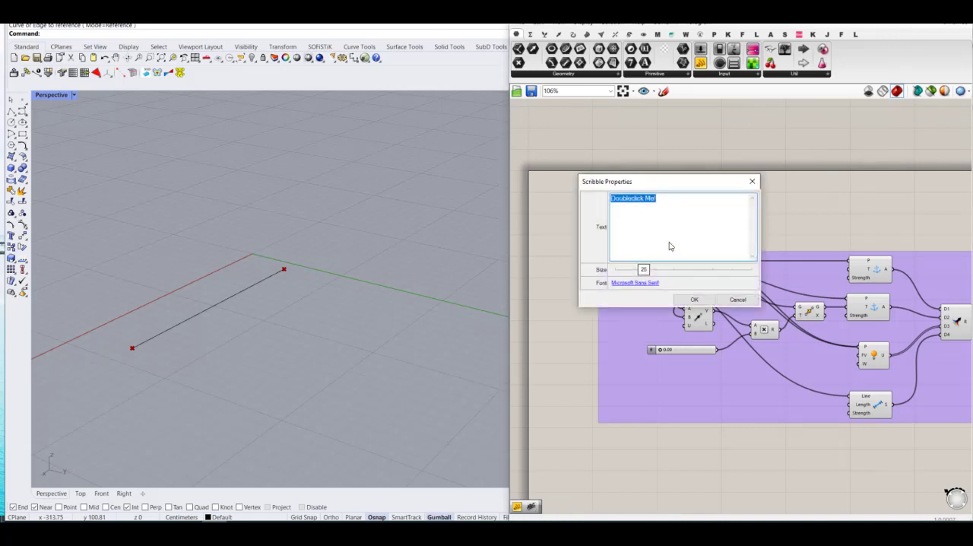
pyautogui.write('A (')
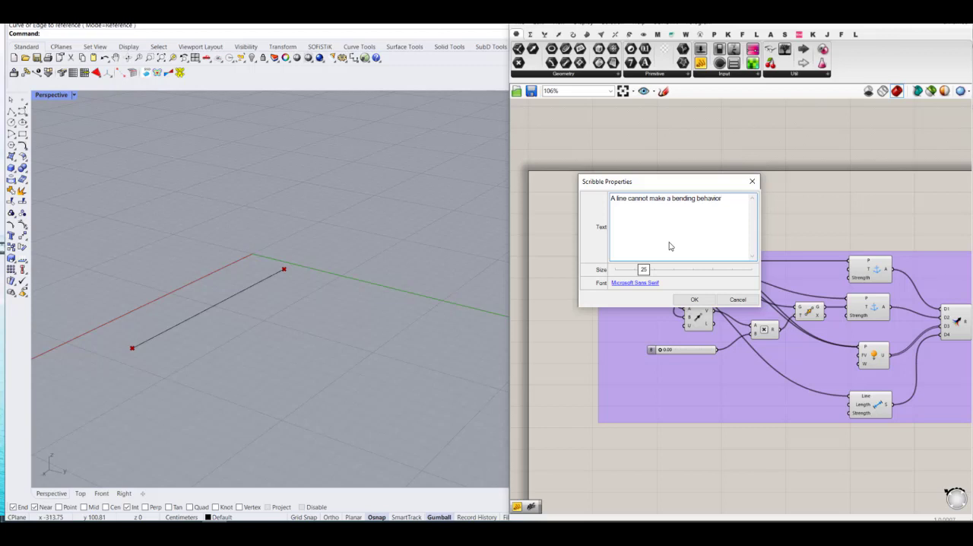
pyautogui.click(694, 300)
# Step: Disable the whole grouped line definition together with its Scribble
pyautogui.scroll(-5, 650, 220)
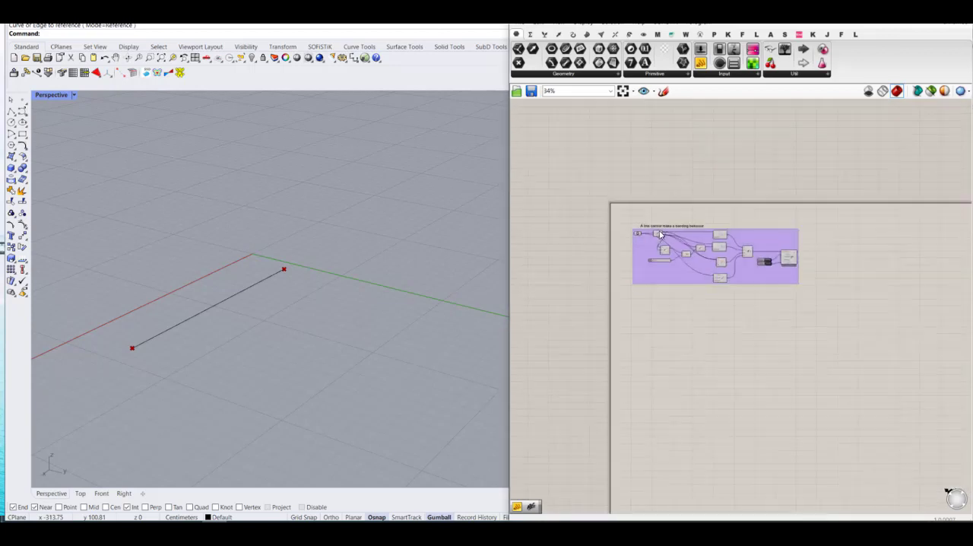
pyautogui.moveTo(723, 284); pyautogui.dragTo(654, 223, button='right')
pyautogui.scroll(2, 600, 221)
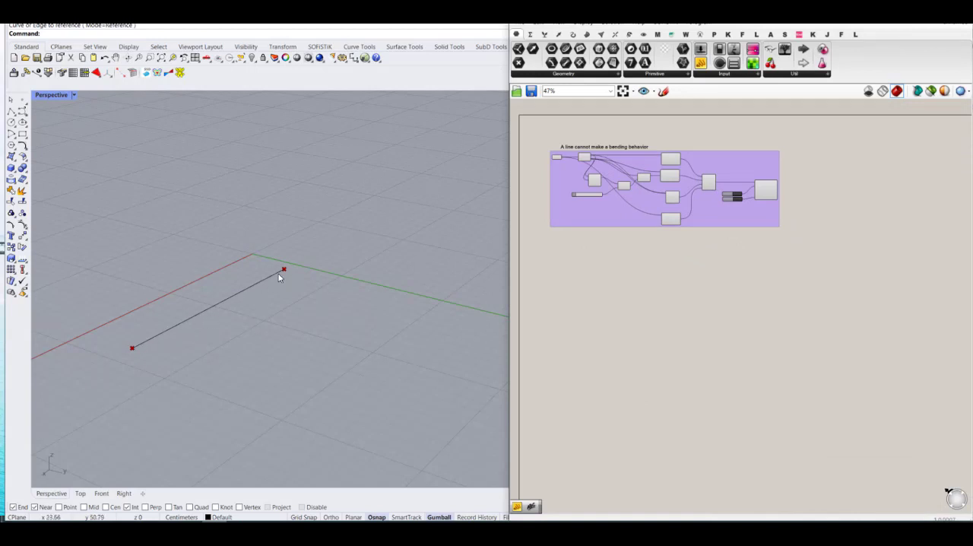
pyautogui.moveTo(876, 280); pyautogui.dragTo(507, 133)
pyautogui.middleClick(823, 175)
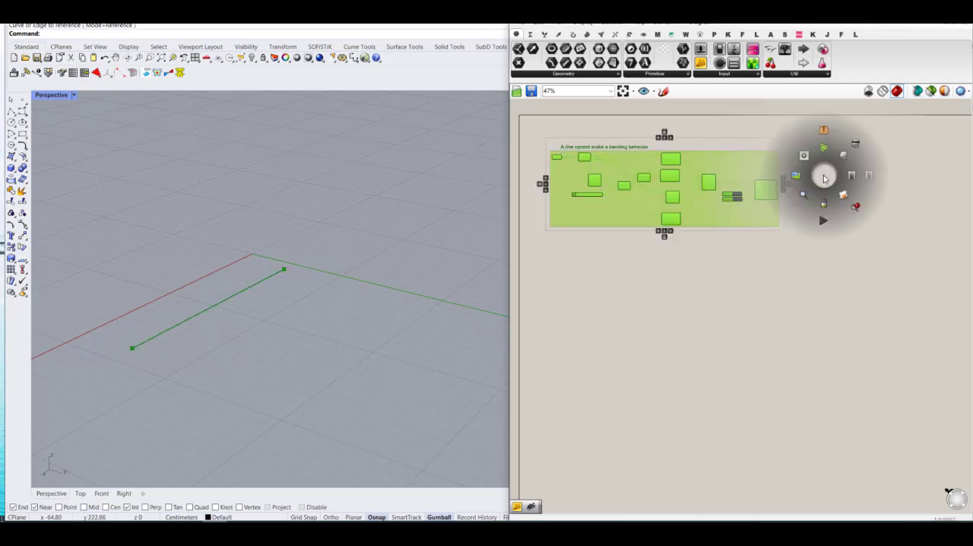
pyautogui.click(870, 176)
pyautogui.click(697, 310)
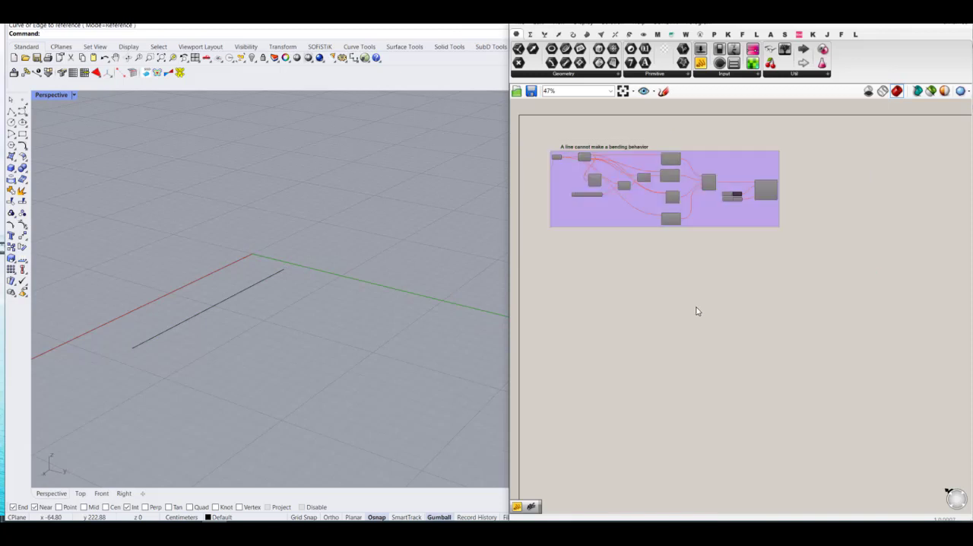
# Step: Hide the source line in the Rhino Perspective viewport
pyautogui.moveTo(266, 223); pyautogui.dragTo(192, 354)
pyautogui.write('hi')
pyautogui.press('Return')
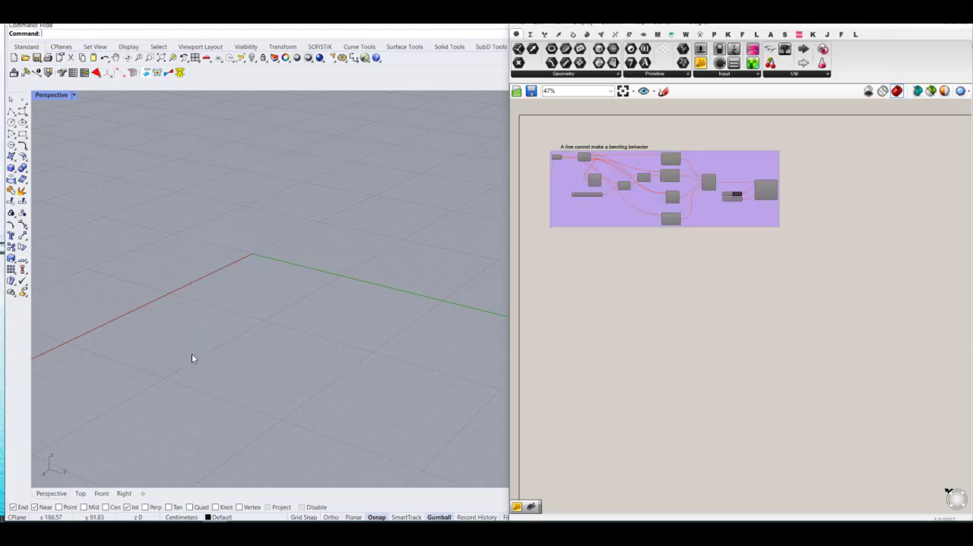
# Step: Internalise the data of the Curve parameter at the start of the line definition
pyautogui.scroll(4, 562, 171)
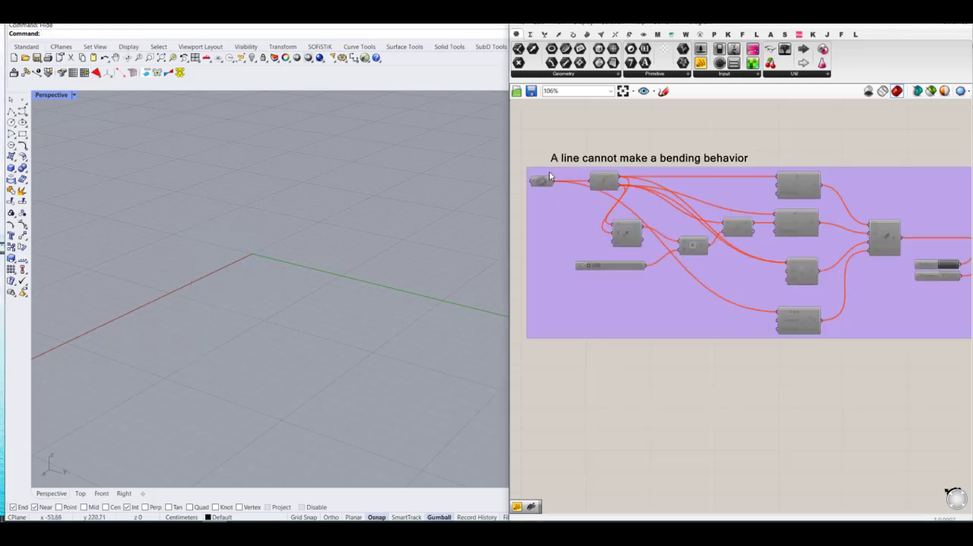
pyautogui.rightClick(540, 181)
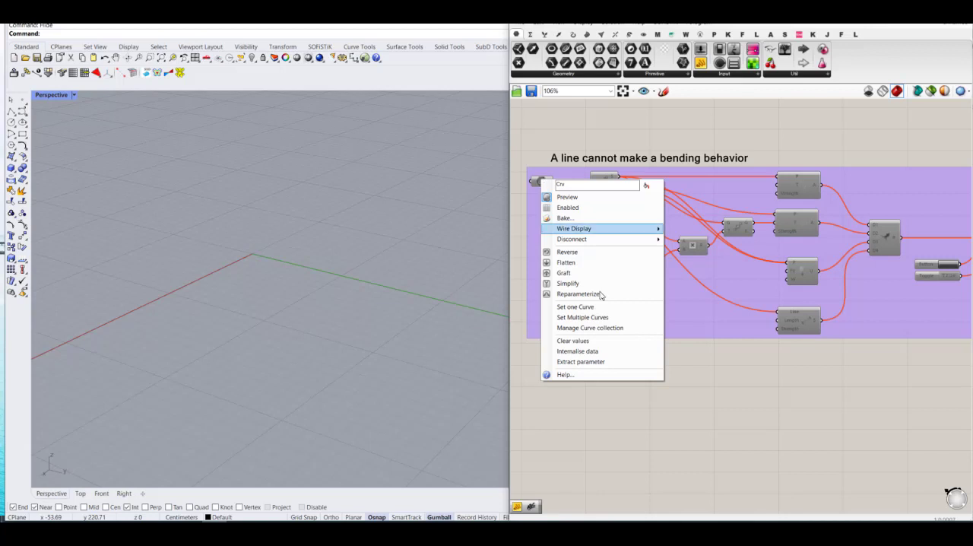
pyautogui.click(590, 352)
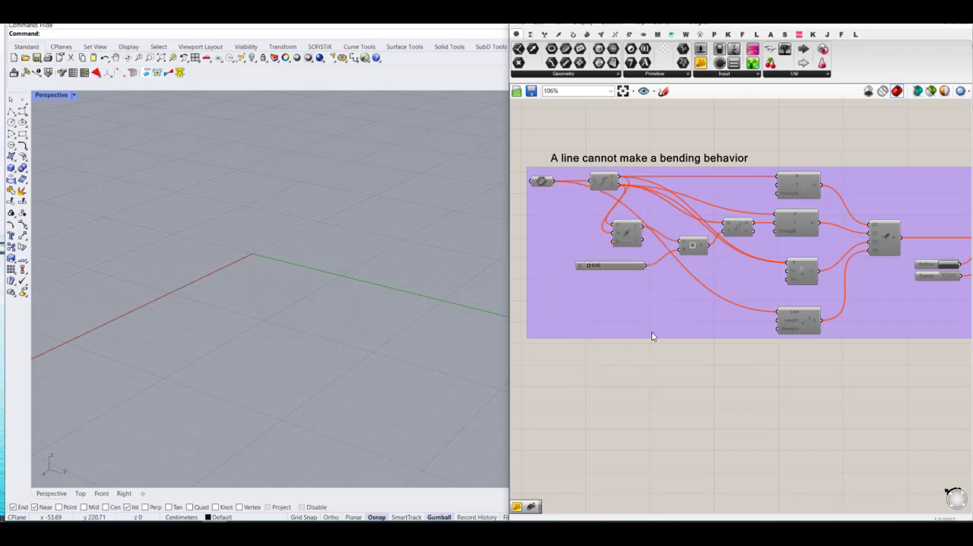
# Step: Add a Series component in the empty canvas area below the group
pyautogui.scroll(-2, 651, 336)
pyautogui.moveTo(682, 351); pyautogui.dragTo(685, 266, button='right')
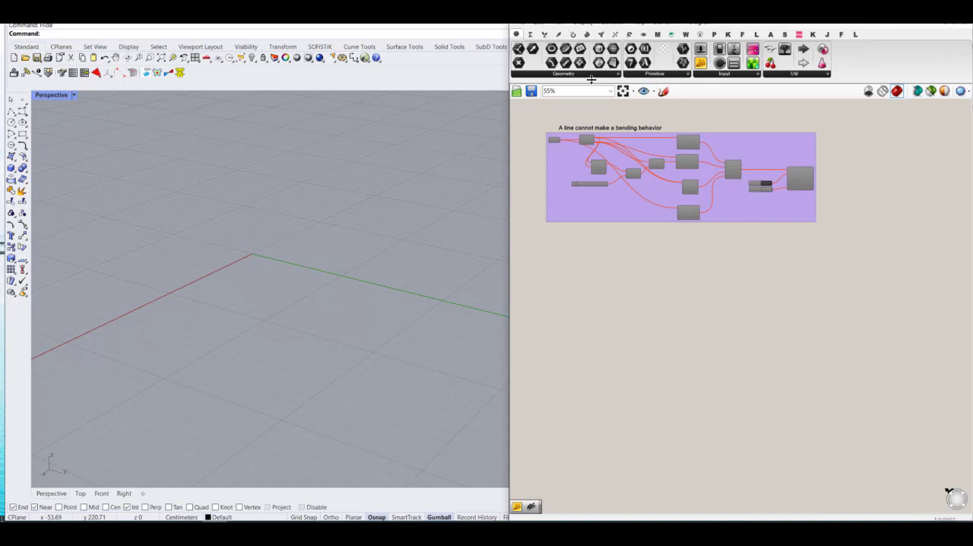
pyautogui.doubleClick(595, 274)
pyautogui.write('se')
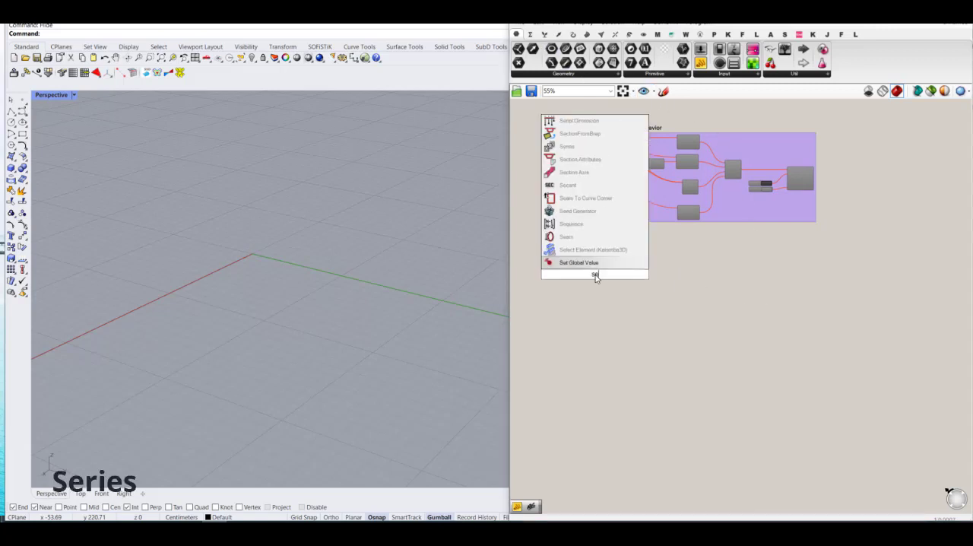
pyautogui.write('rie')
pyautogui.click(577, 263)
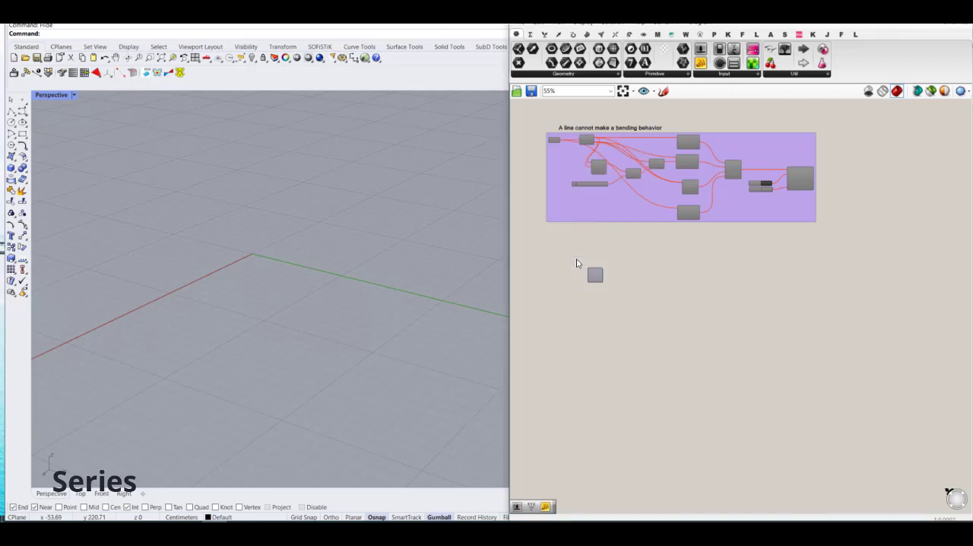
# Step: Add a Construct Point component beside the Series and line the Series up with it
pyautogui.scroll(4, 576, 263)
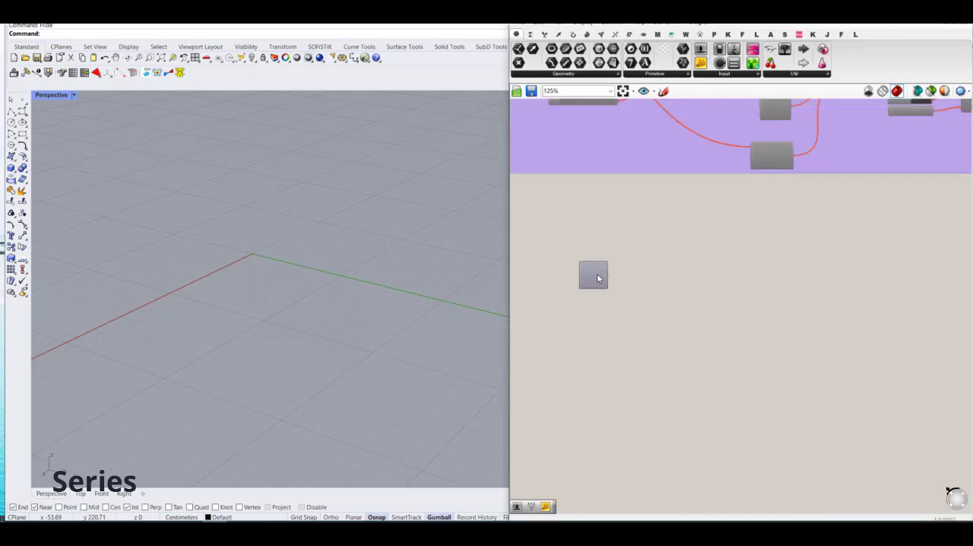
pyautogui.doubleClick(648, 275)
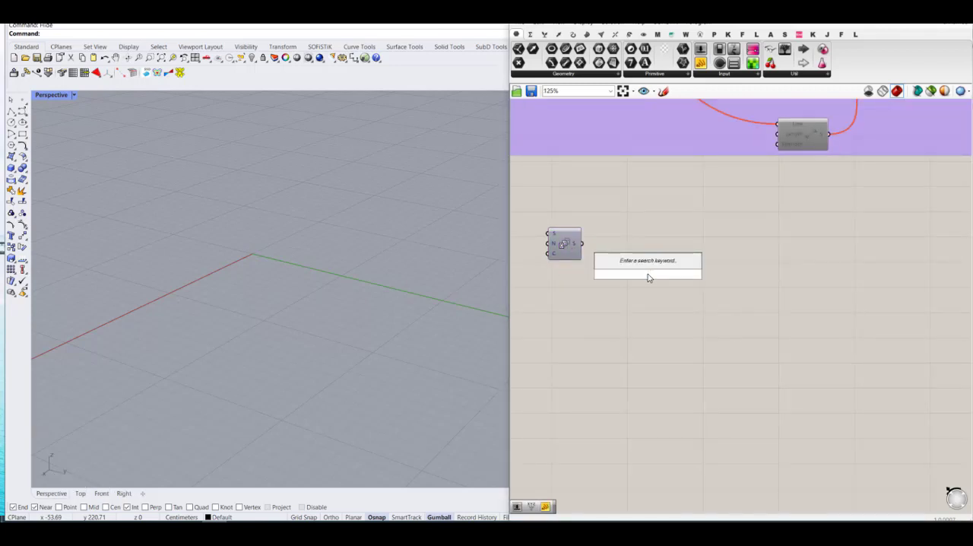
pyautogui.write('con pt')
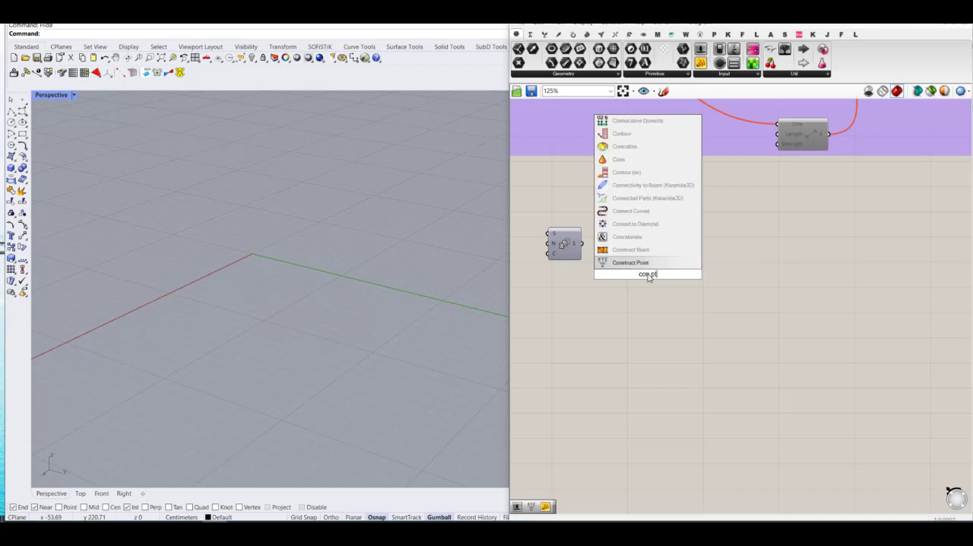
pyautogui.click(643, 263)
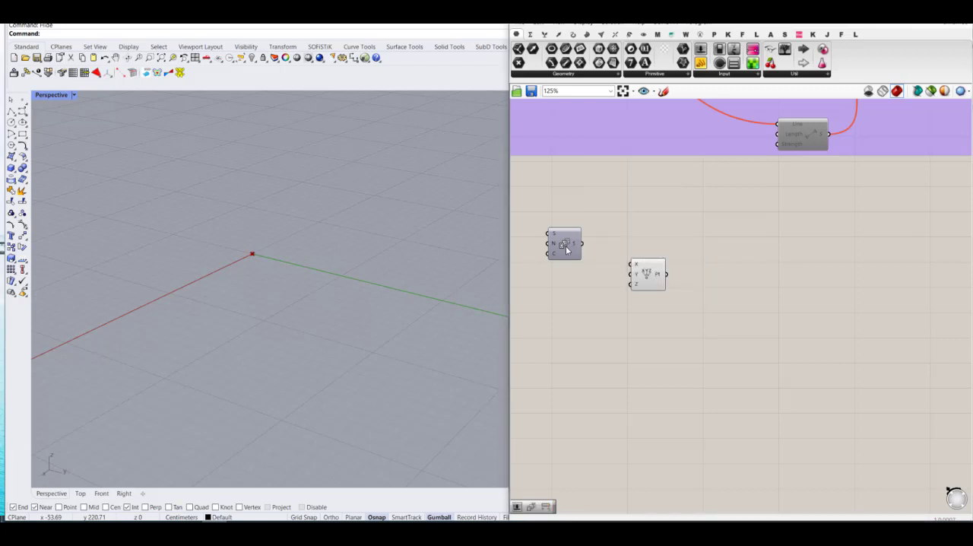
pyautogui.moveTo(566, 249); pyautogui.dragTo(566, 273)
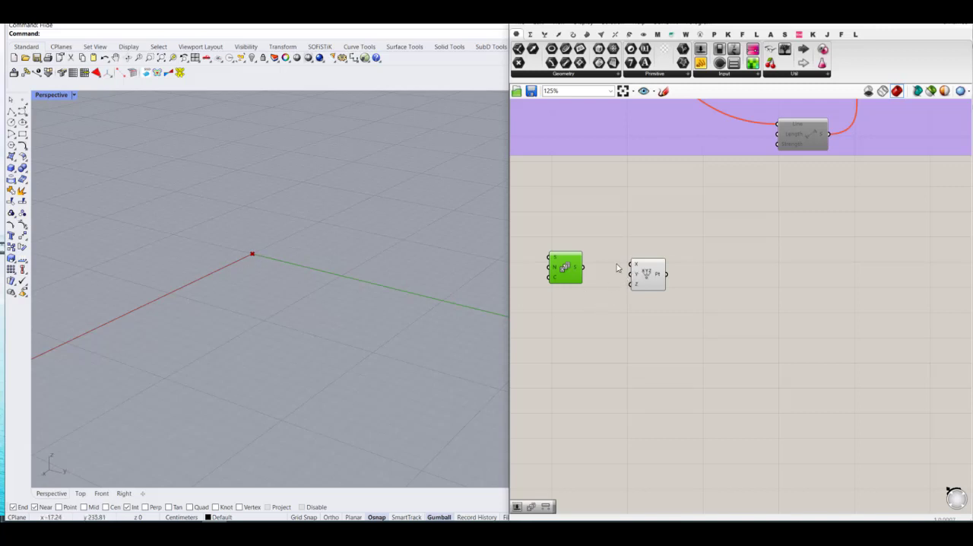
# Step: Connect the Series output to the Y input of Construct Point
pyautogui.scroll(2, 645, 277)
pyautogui.click(666, 278)
pyautogui.moveTo(592, 277); pyautogui.dragTo(701, 276, button='right')
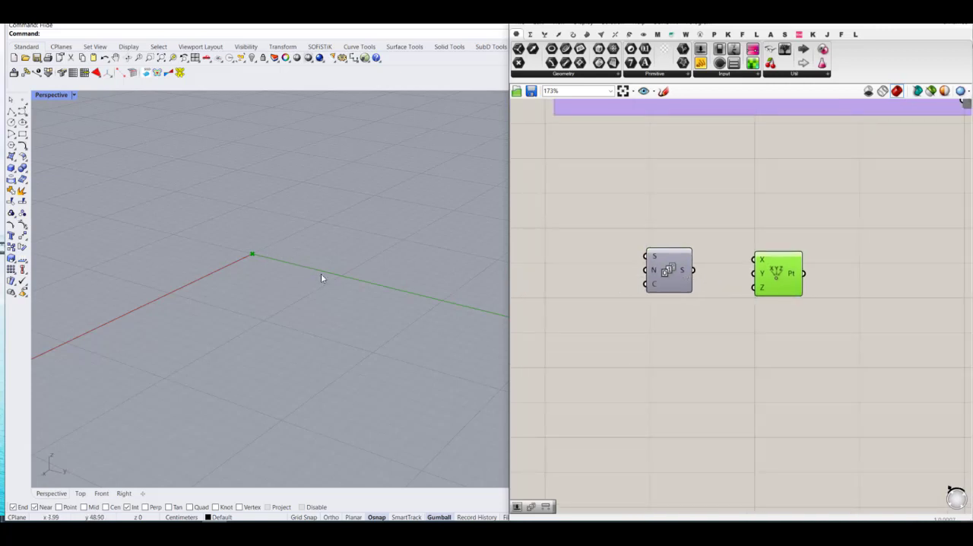
pyautogui.moveTo(678, 273); pyautogui.dragTo(709, 277)
# Step: Add a number slider set to 20 and connect it to the Series' Count input
pyautogui.scroll(4, 654, 284)
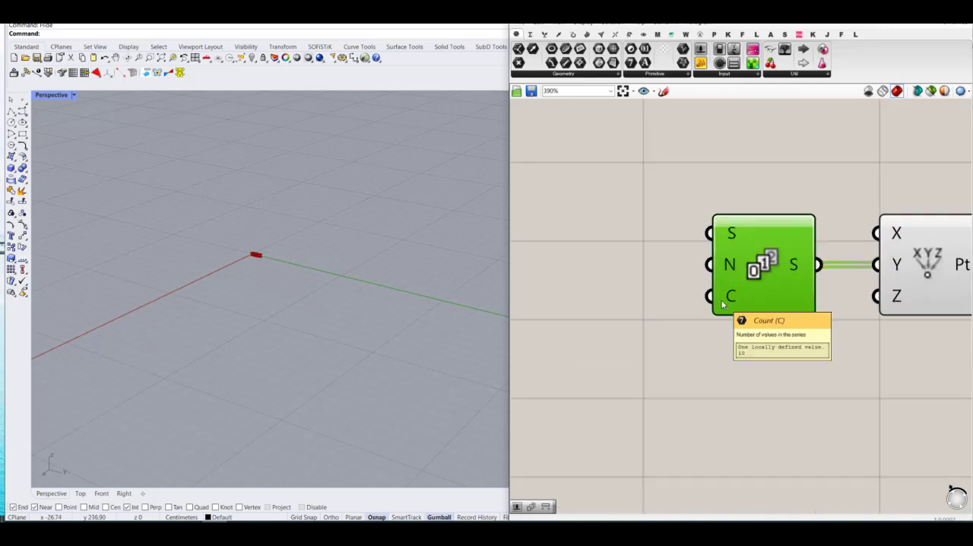
pyautogui.doubleClick(647, 308)
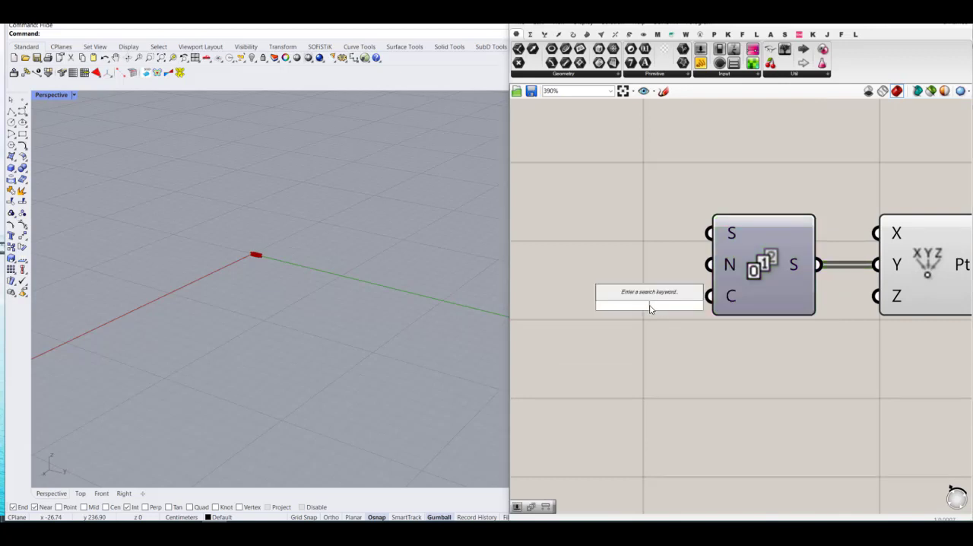
pyautogui.write('20')
pyautogui.press('Return')
pyautogui.moveTo(708, 306); pyautogui.dragTo(641, 303)
pyautogui.scroll(-2, 686, 303)
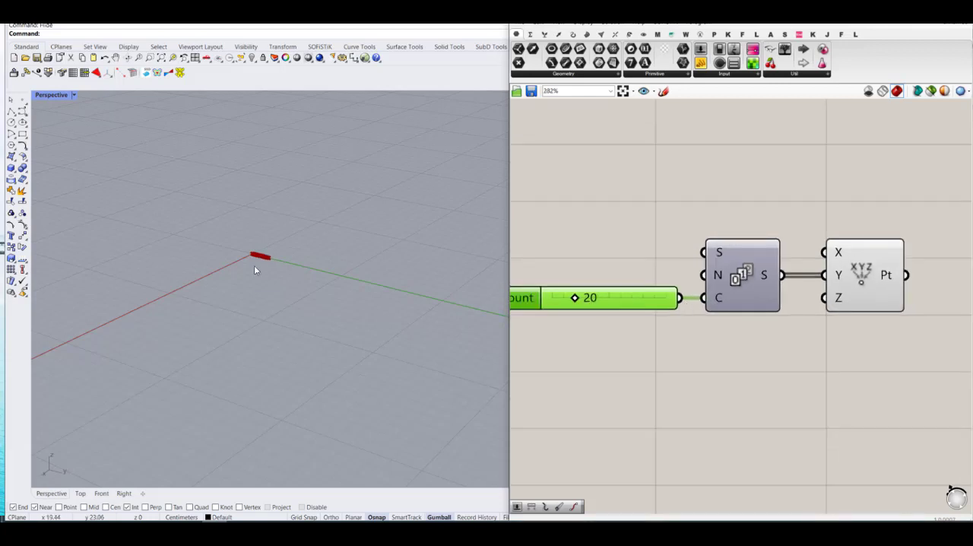
# Step: Add a number slider set to 4 and connect it to the Series' Step (N) input
pyautogui.scroll(10, 255, 266)
pyautogui.scroll(-5, 274, 224)
pyautogui.click(610, 271)
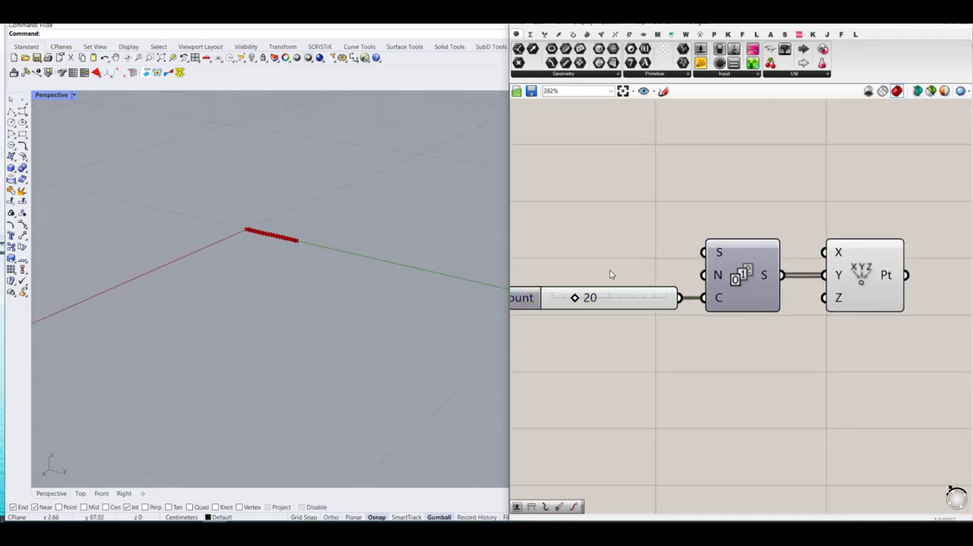
pyautogui.doubleClick(610, 275)
pyautogui.write('4')
pyautogui.press('Return')
pyautogui.click(628, 275)
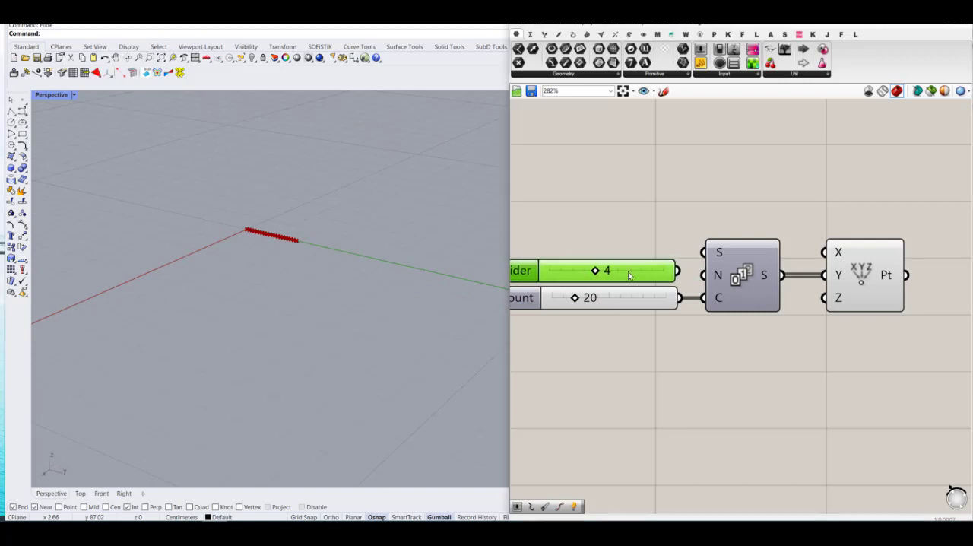
pyautogui.moveTo(708, 279); pyautogui.dragTo(641, 274)
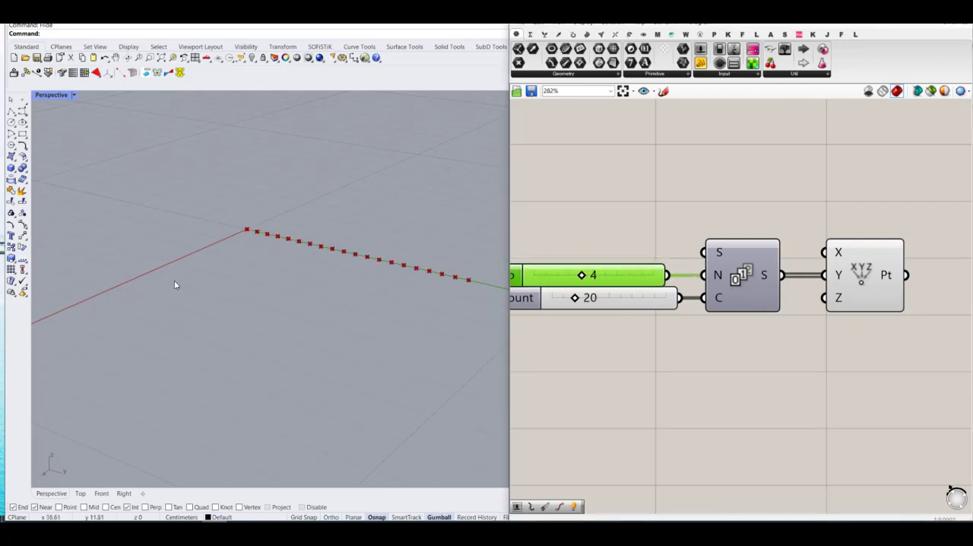
# Step: Add a PolyLine component after Construct Point and connect the points to its vertices input
pyautogui.scroll(-3, 202, 318)
pyautogui.scroll(3, 276, 269)
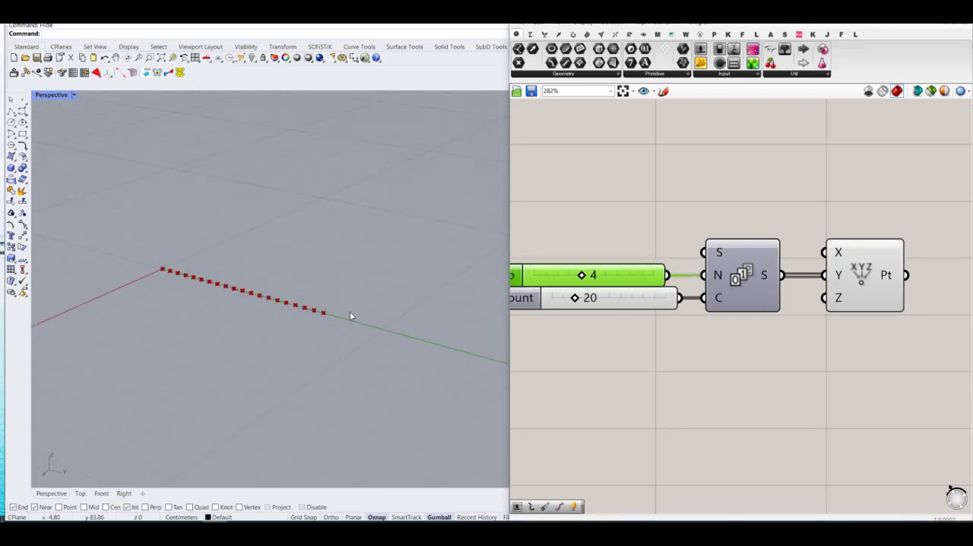
pyautogui.scroll(-4, 731, 314)
pyautogui.doubleClick(864, 322)
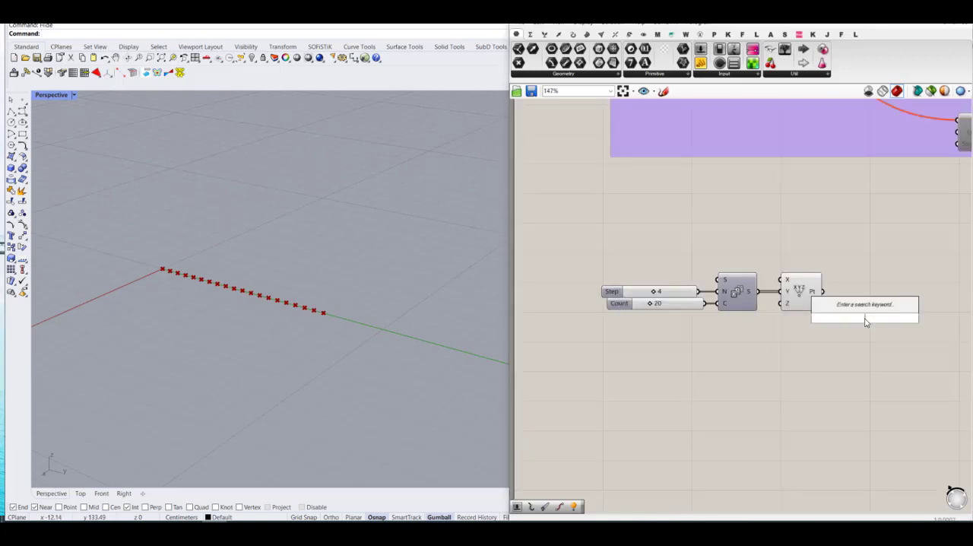
pyautogui.write('polyline')
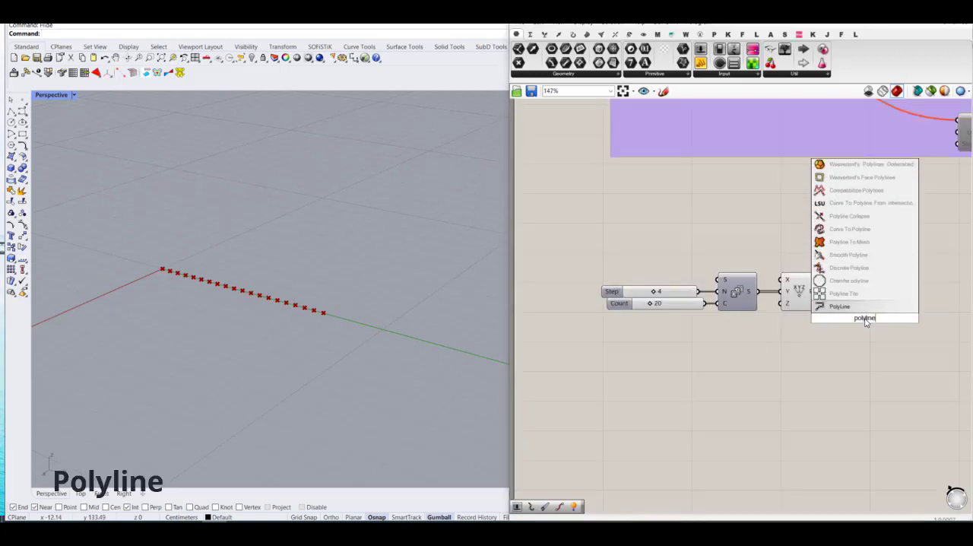
pyautogui.press('Return')
pyautogui.scroll(2, 823, 278)
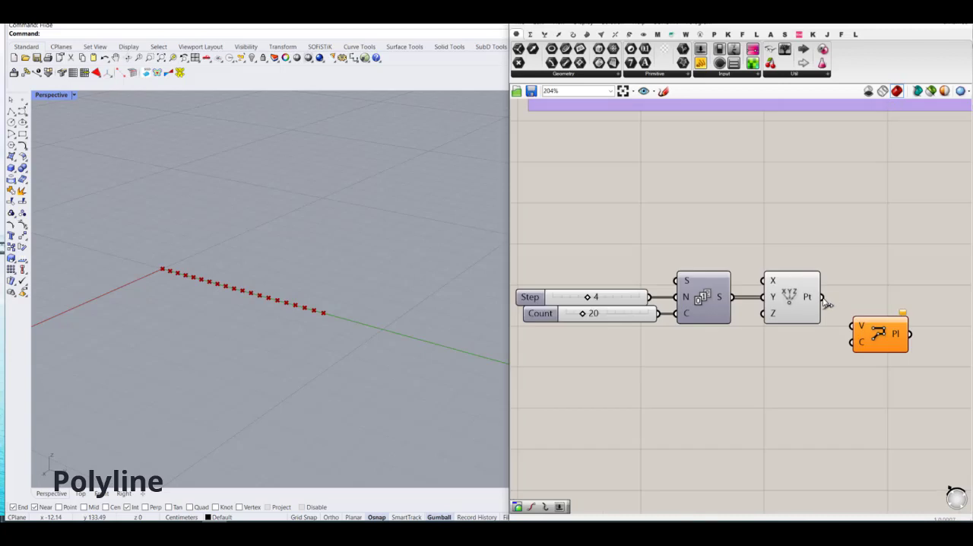
pyautogui.moveTo(822, 296); pyautogui.dragTo(890, 323)
pyautogui.click(842, 250)
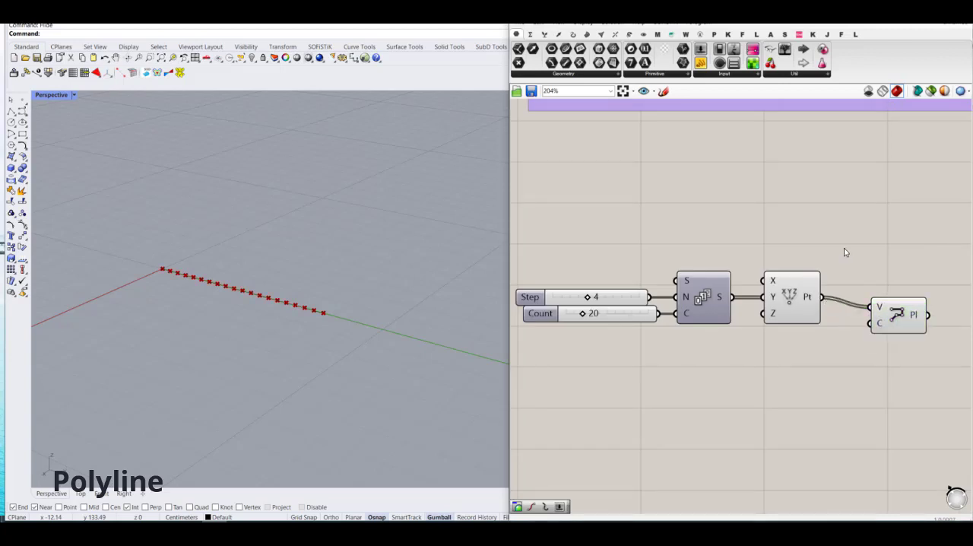
pyautogui.scroll(-1, 787, 260)
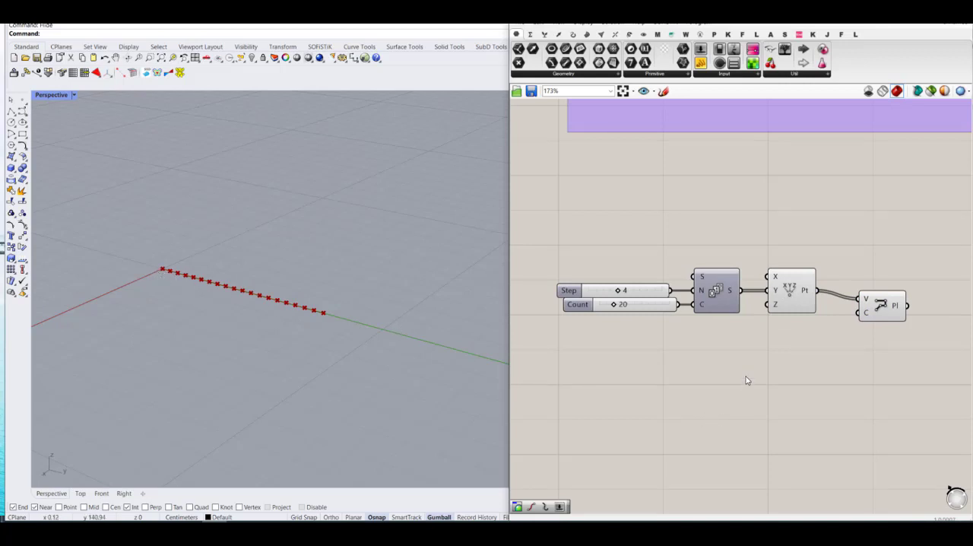
# Step: Add a number slider, connect it to the X input of Construct Point and set it to 10
pyautogui.moveTo(746, 380); pyautogui.dragTo(774, 376, button='right')
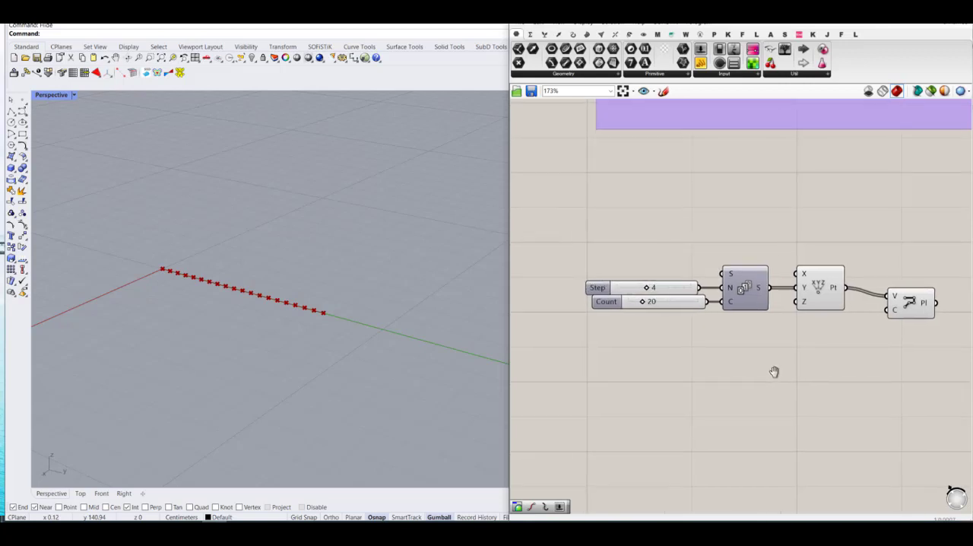
pyautogui.doubleClick(734, 243)
pyautogui.write('2')
pyautogui.press('Return')
pyautogui.moveTo(765, 245); pyautogui.dragTo(795, 273)
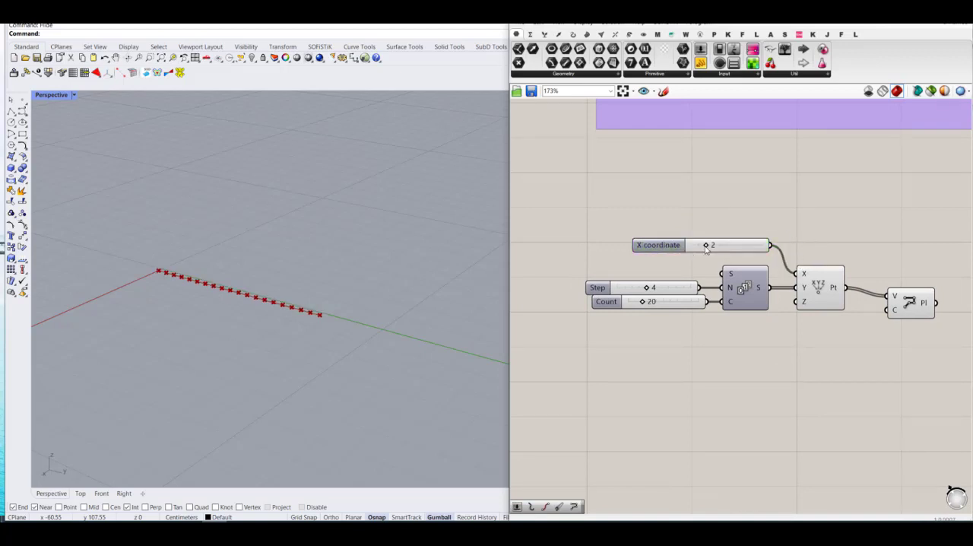
pyautogui.moveTo(706, 248); pyautogui.dragTo(762, 246)
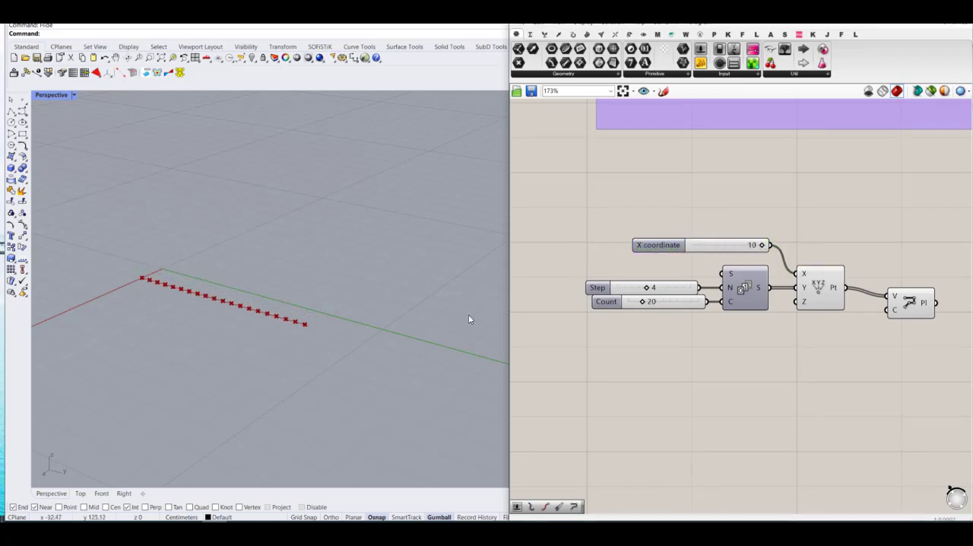
# Step: Copy the goal components, Merge, button, toggle and solver from the purple group and place the copy beside the new PolyLine
pyautogui.scroll(-5, 779, 363)
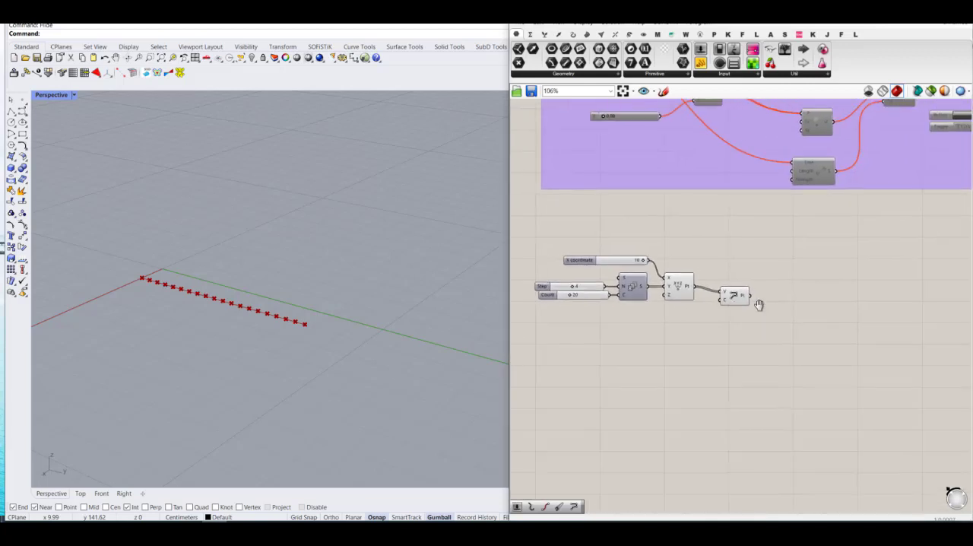
pyautogui.moveTo(780, 283); pyautogui.dragTo(717, 315, button='right')
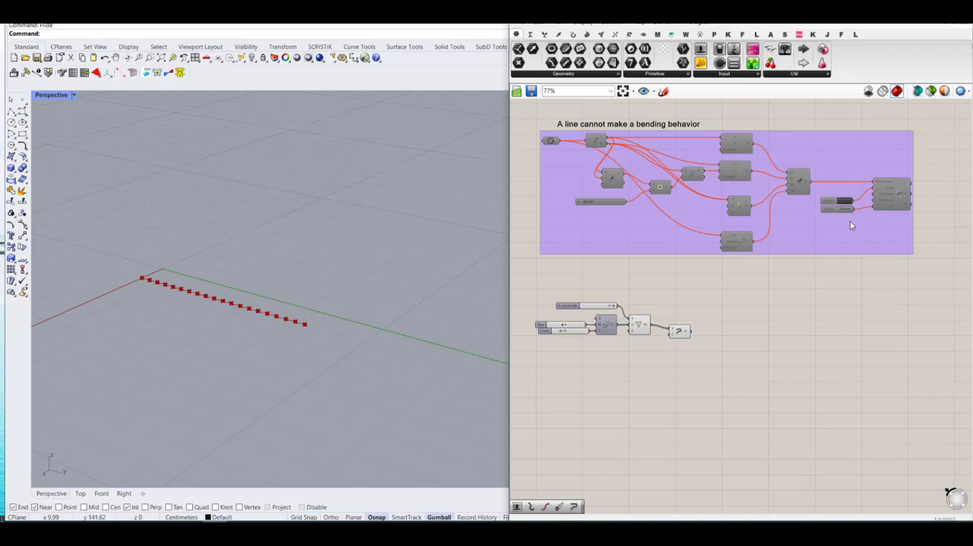
pyautogui.moveTo(819, 240); pyautogui.dragTo(710, 292, button='right')
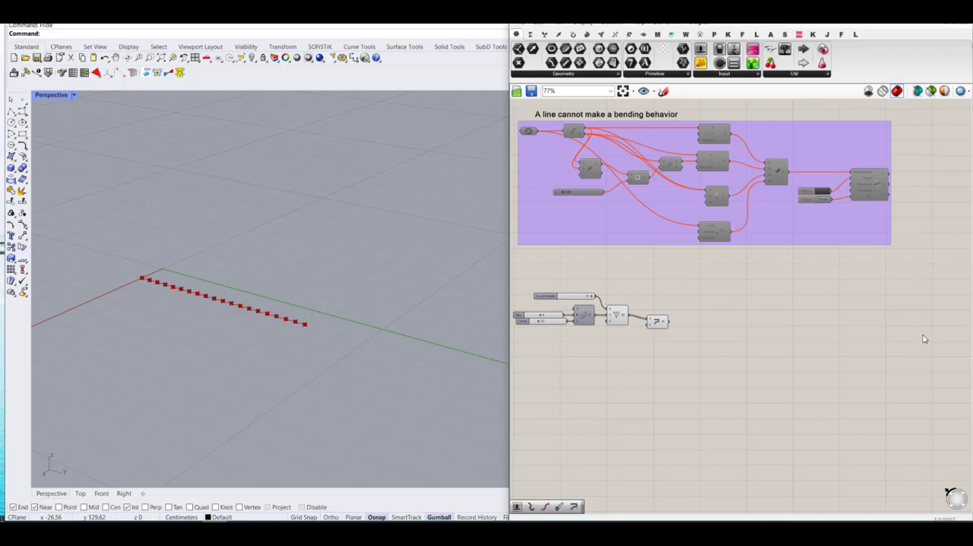
pyautogui.moveTo(923, 339); pyautogui.dragTo(710, 124)
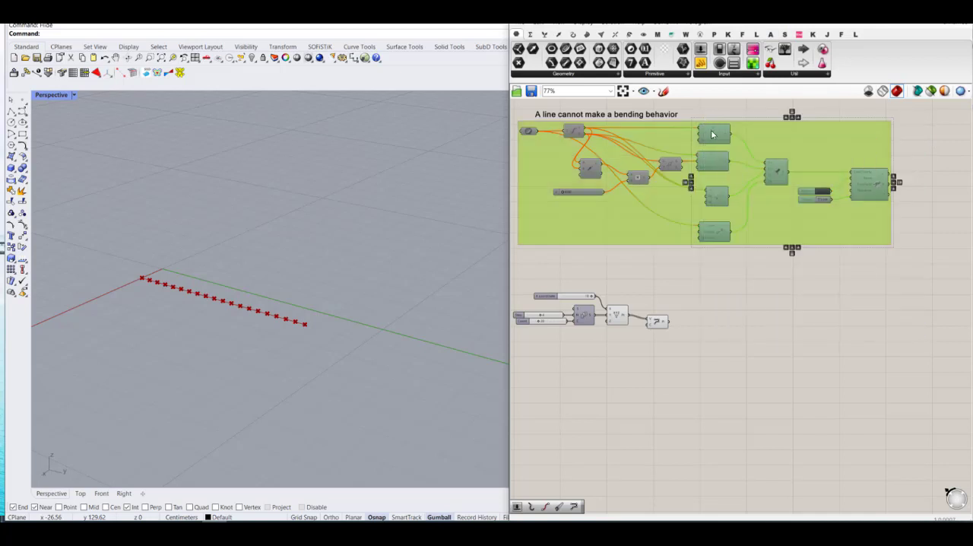
pyautogui.keyDown('ctrl'); pyautogui.click(651, 214); pyautogui.keyUp('ctrl')
pyautogui.hotkey('ctrl', 'c')
pyautogui.hotkey('ctrl', 'v')
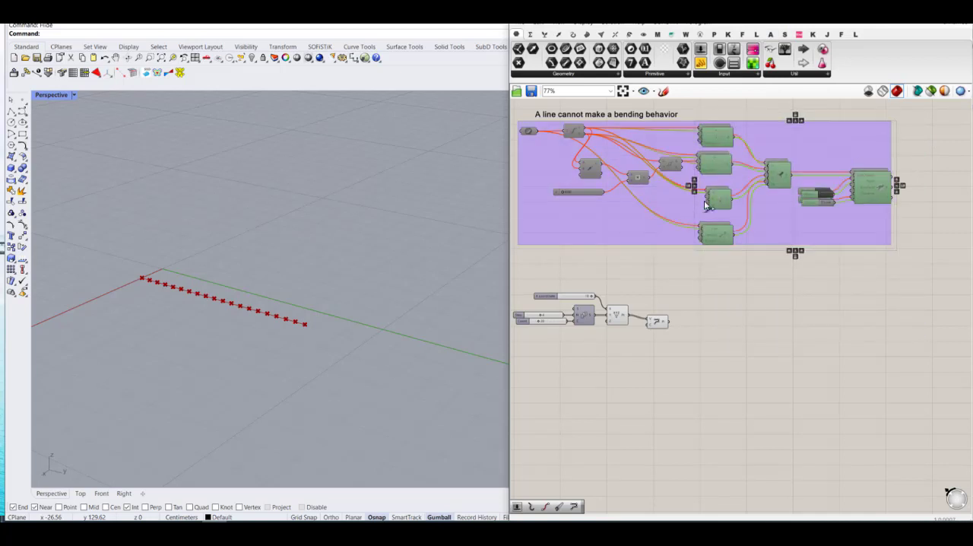
pyautogui.moveTo(720, 164); pyautogui.dragTo(745, 336)
pyautogui.click(748, 263)
# Step: Disconnect the P input of the first copied Anchor and the P and T inputs of the second
pyautogui.scroll(5, 722, 332)
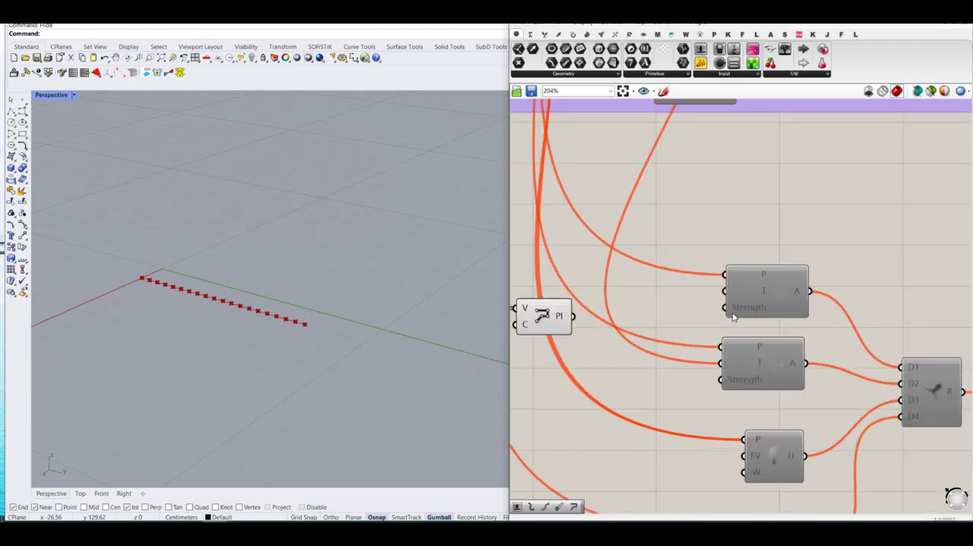
pyautogui.rightClick(734, 274)
pyautogui.moveTo(791, 312)
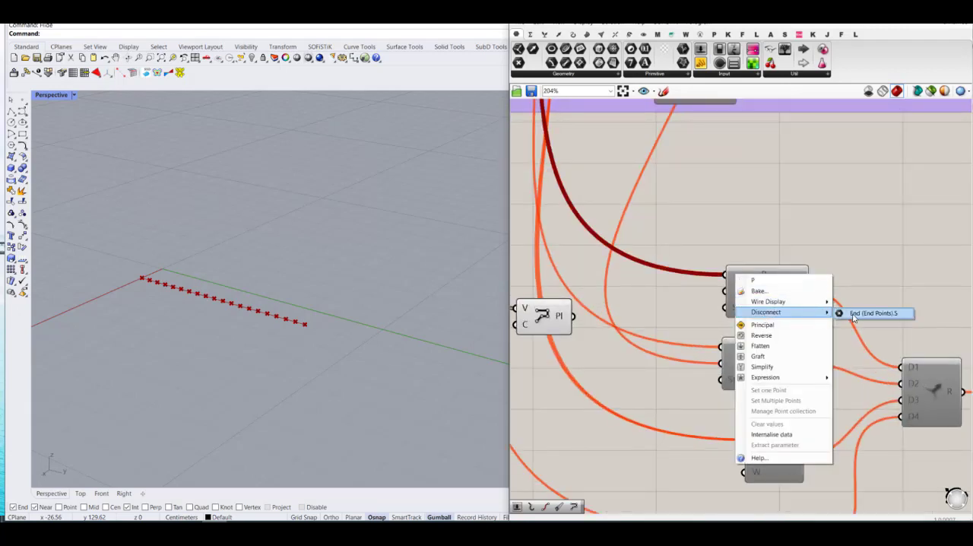
pyautogui.click(872, 314)
pyautogui.rightClick(728, 349)
pyautogui.moveTo(790, 367)
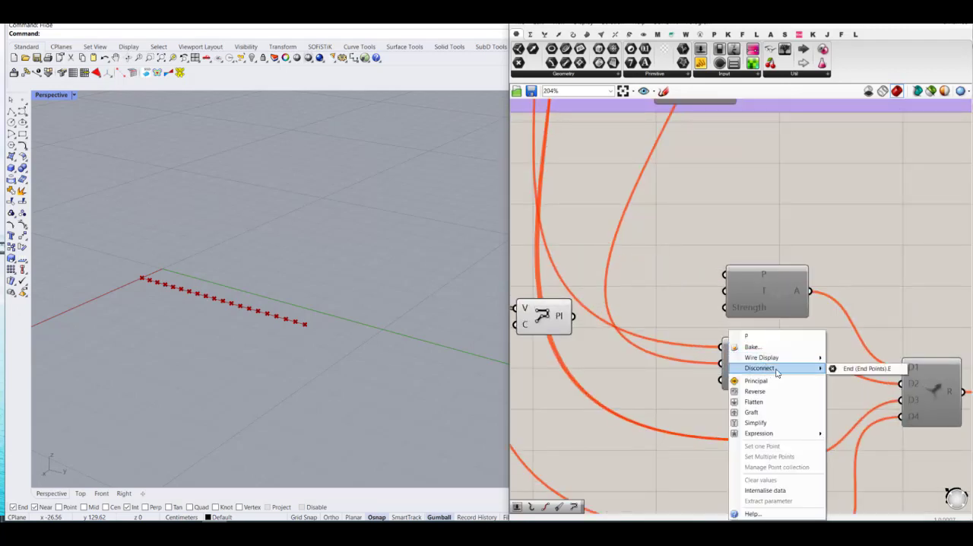
pyautogui.click(859, 370)
pyautogui.rightClick(727, 363)
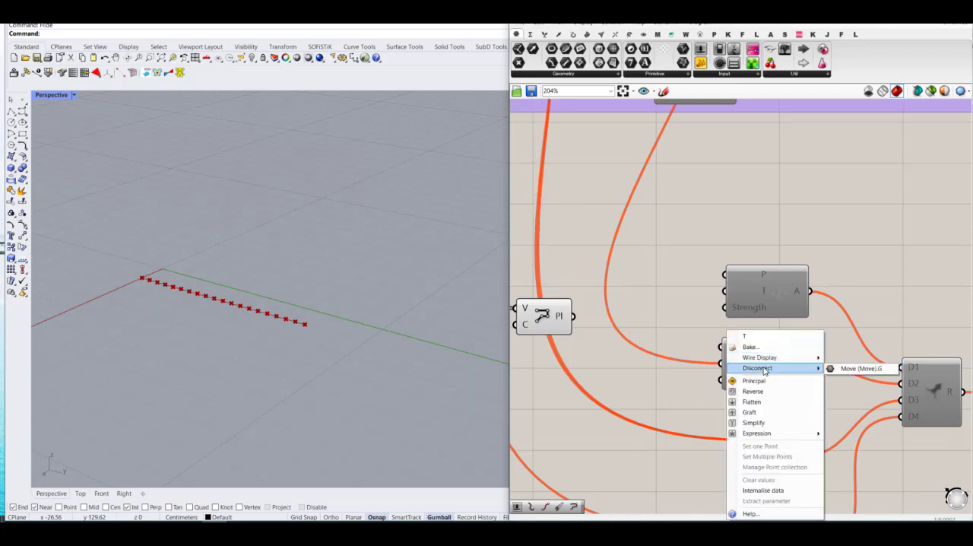
pyautogui.click(862, 368)
# Step: Disconnect the P input of the copied Load and the Line input of the copied Length(Line) goal
pyautogui.moveTo(798, 348); pyautogui.dragTo(799, 243, button='right')
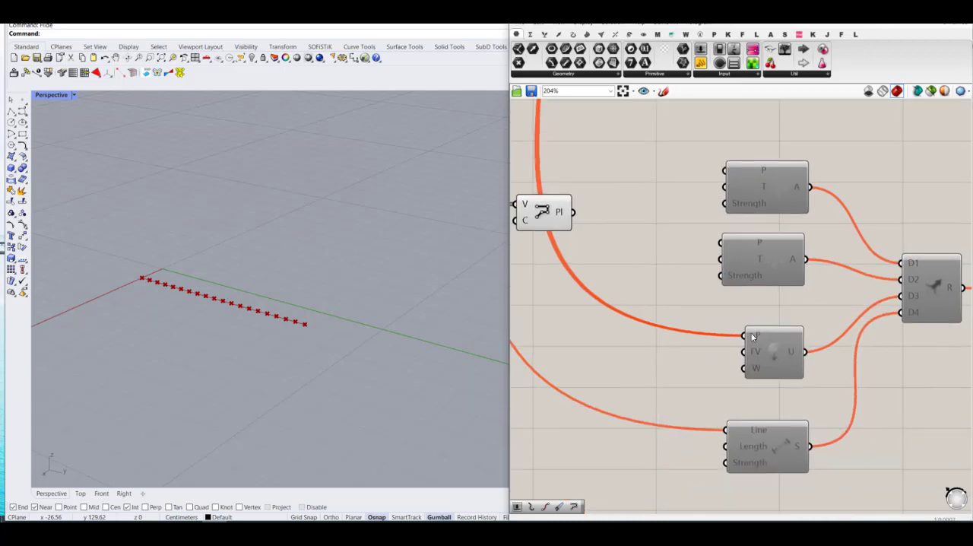
pyautogui.rightClick(745, 335)
pyautogui.moveTo(784, 372)
pyautogui.click(898, 373)
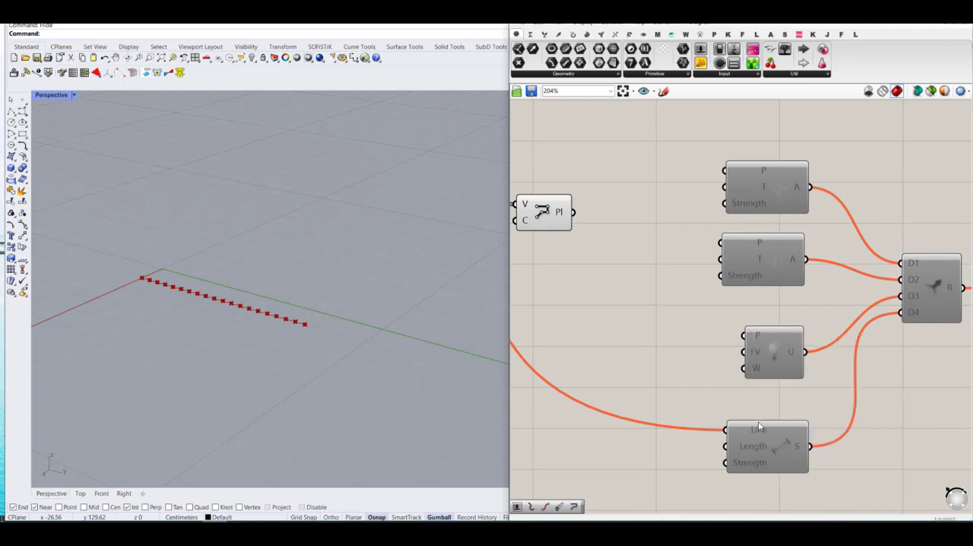
pyautogui.rightClick(734, 432)
pyautogui.moveTo(790, 371)
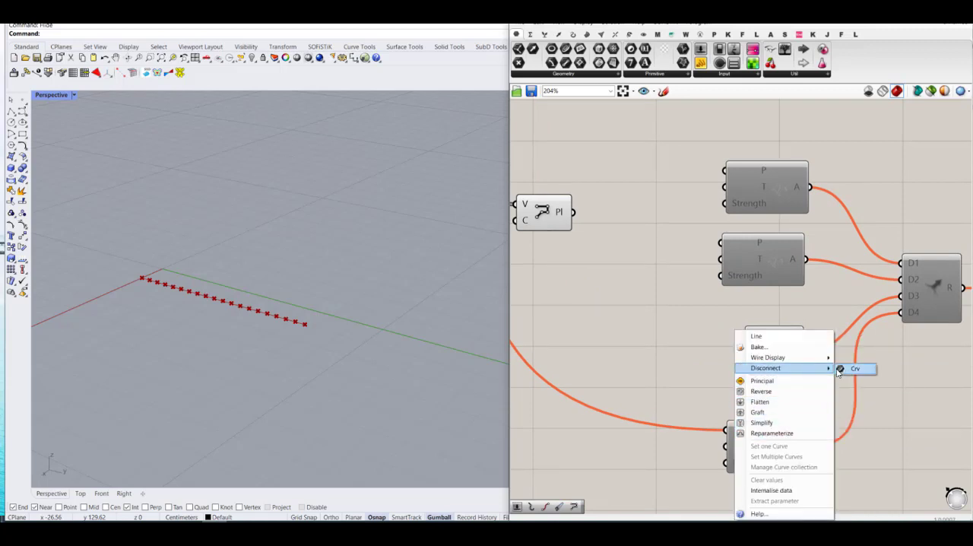
pyautogui.click(855, 370)
# Step: Enable all the copied goal, Merge, button, toggle and solver components
pyautogui.scroll(-3, 731, 351)
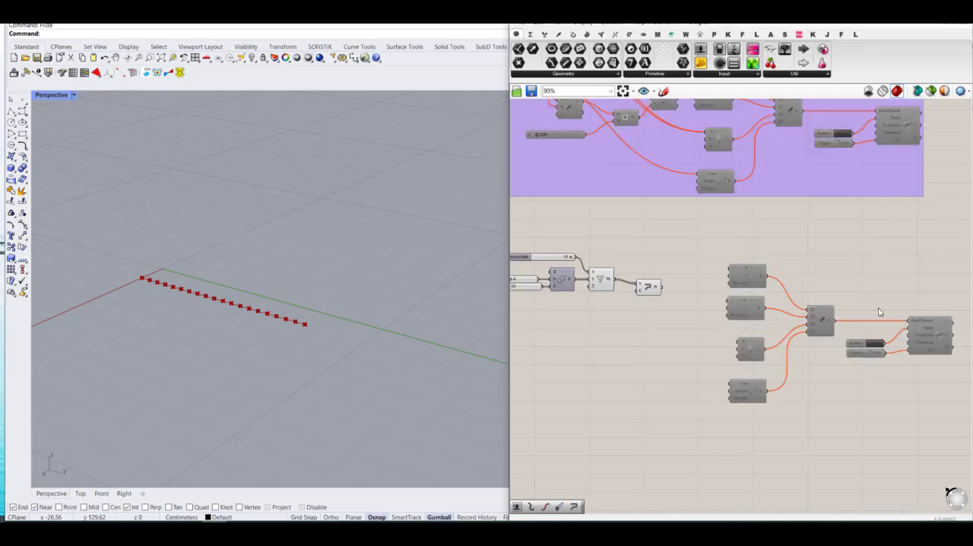
pyautogui.moveTo(953, 263); pyautogui.dragTo(748, 434)
pyautogui.press('space')
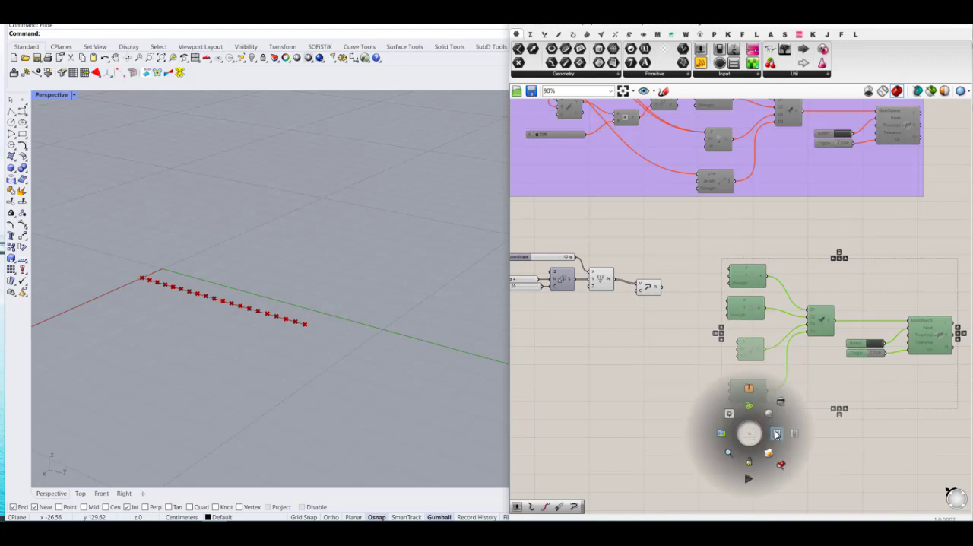
pyautogui.click(776, 432)
pyautogui.click(689, 316)
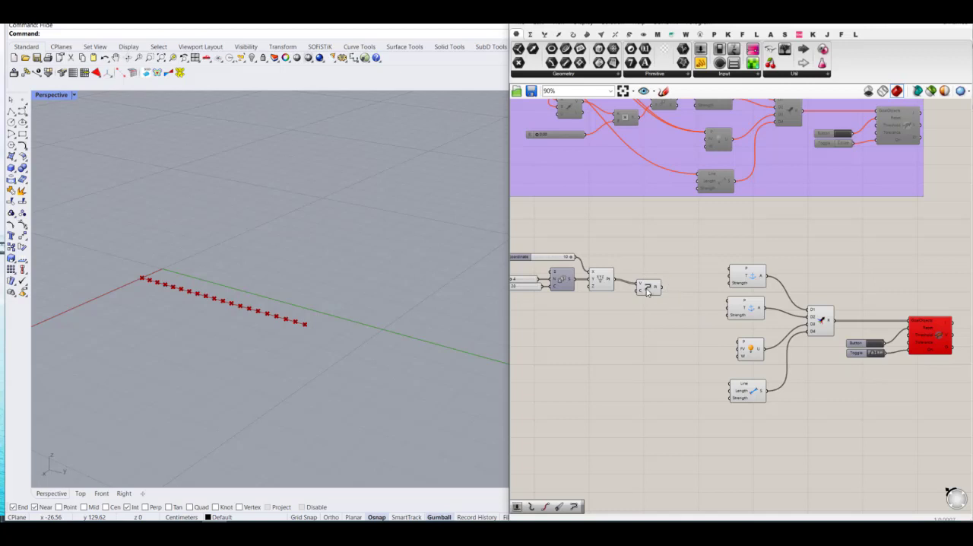
# Step: Add an End Points component after the PolyLine and connect the polyline to its C input
pyautogui.moveTo(648, 290); pyautogui.dragTo(649, 282)
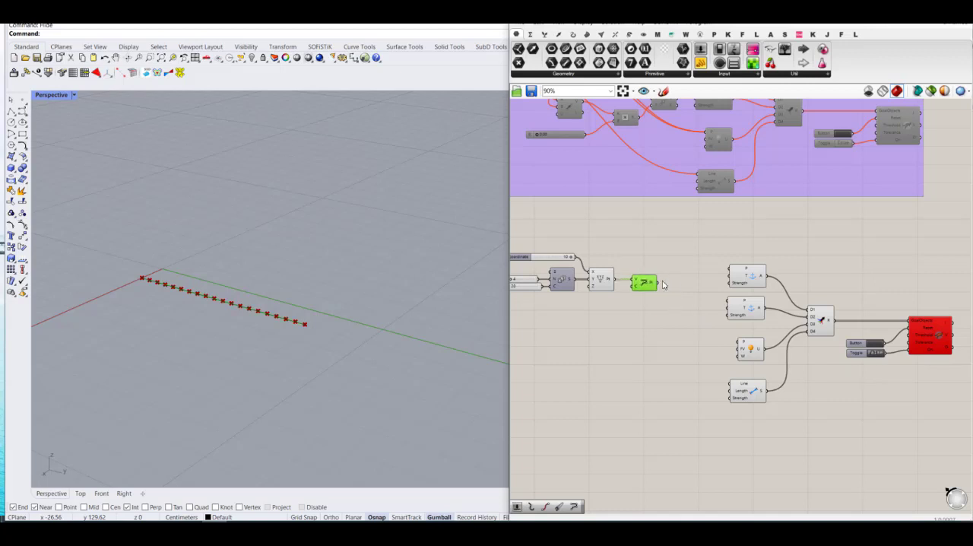
pyautogui.doubleClick(690, 297)
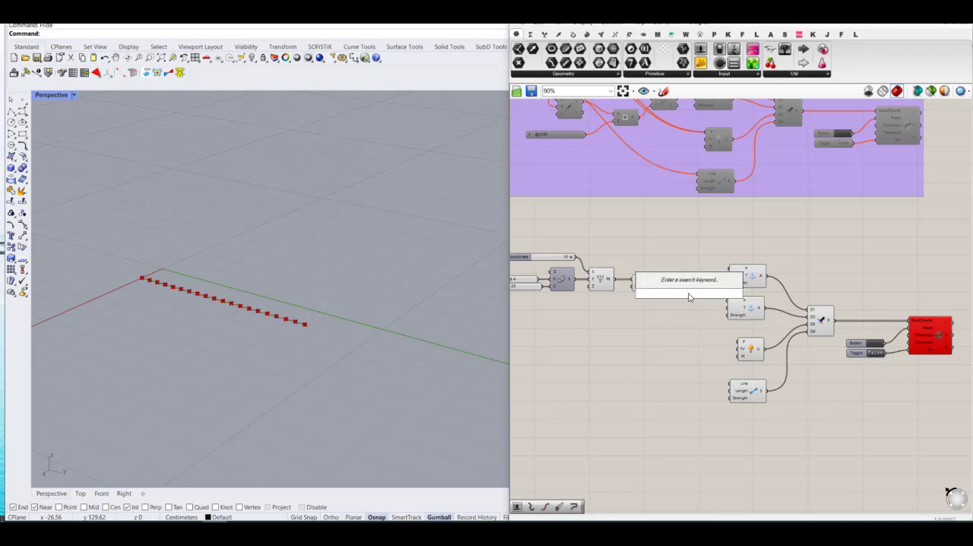
pyautogui.write('en')
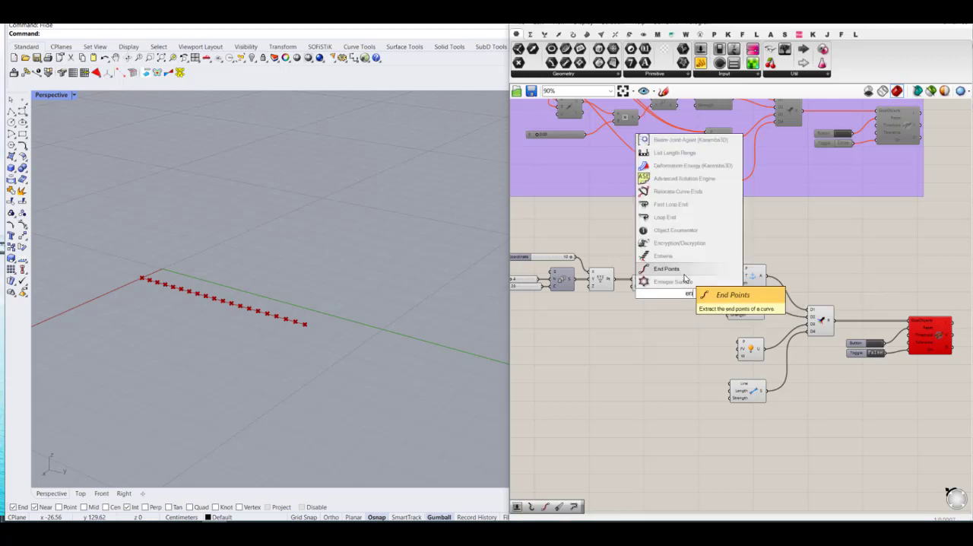
pyautogui.click(669, 268)
pyautogui.scroll(3, 665, 262)
pyautogui.moveTo(648, 288); pyautogui.dragTo(706, 314)
pyautogui.moveTo(747, 276); pyautogui.dragTo(783, 290)
pyautogui.scroll(2, 718, 307)
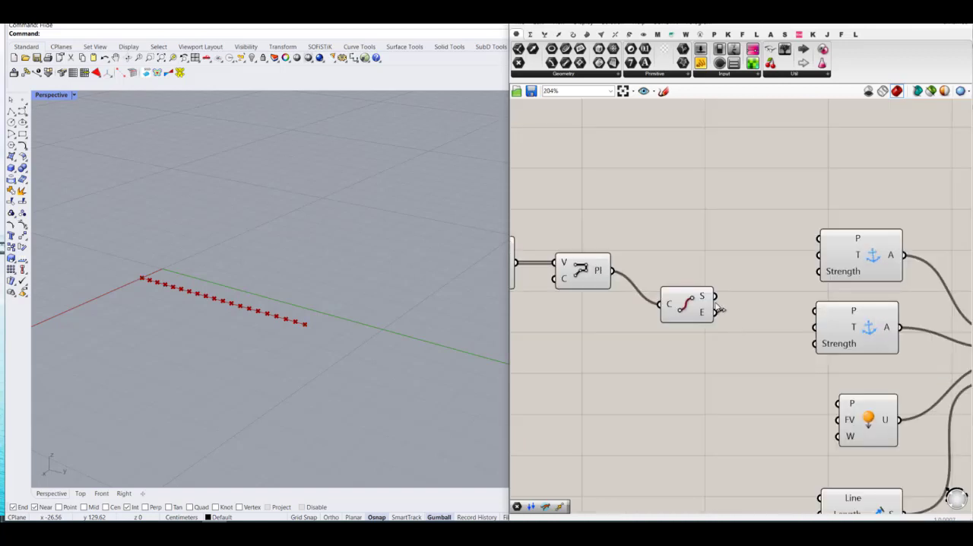
# Step: Connect the End Points' S and E outputs to the P inputs of the two Anchors, and space out the goal components below
pyautogui.moveTo(715, 295); pyautogui.dragTo(820, 230)
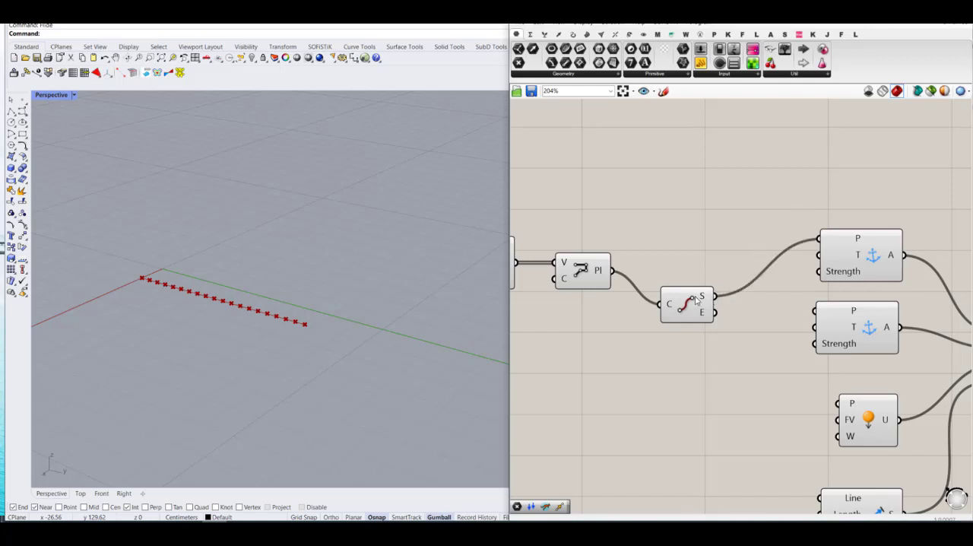
pyautogui.moveTo(695, 297); pyautogui.dragTo(706, 264)
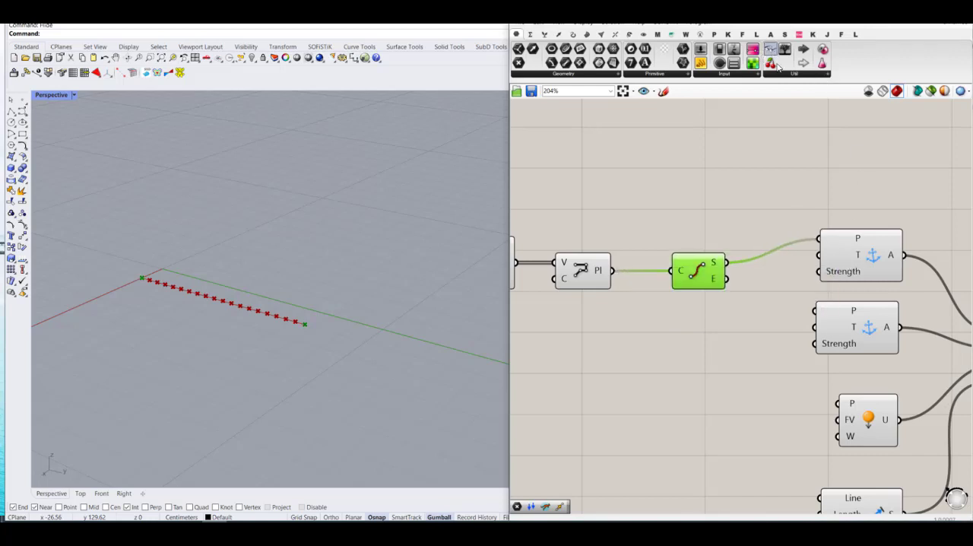
pyautogui.scroll(-8, 860, 281)
pyautogui.scroll(6, 904, 288)
pyautogui.scroll(2, 904, 289)
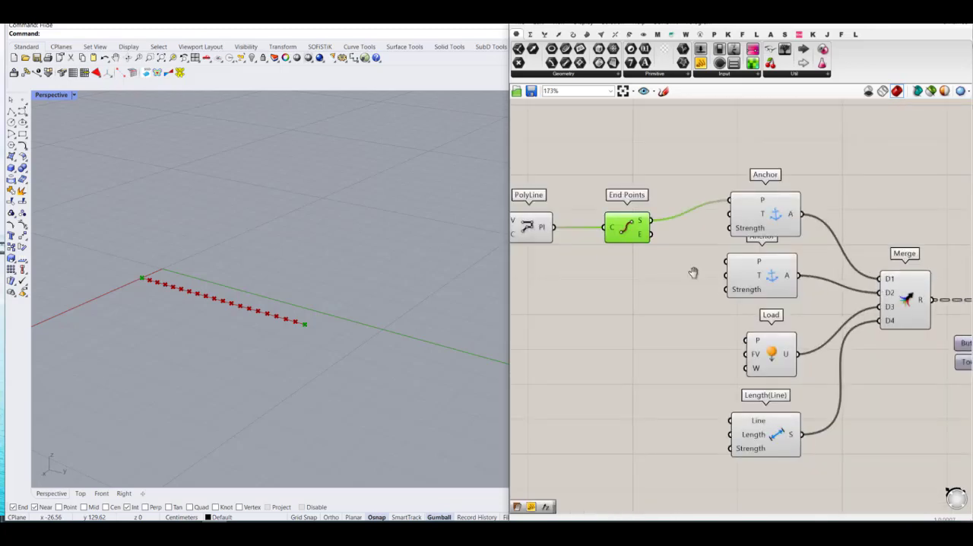
pyautogui.moveTo(676, 290); pyautogui.dragTo(747, 261, button='right')
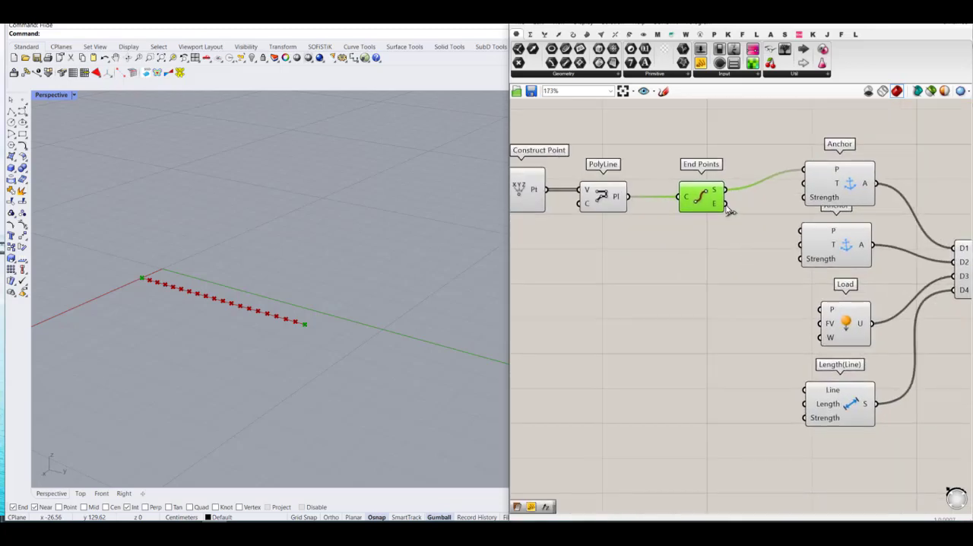
pyautogui.moveTo(725, 205); pyautogui.dragTo(845, 264)
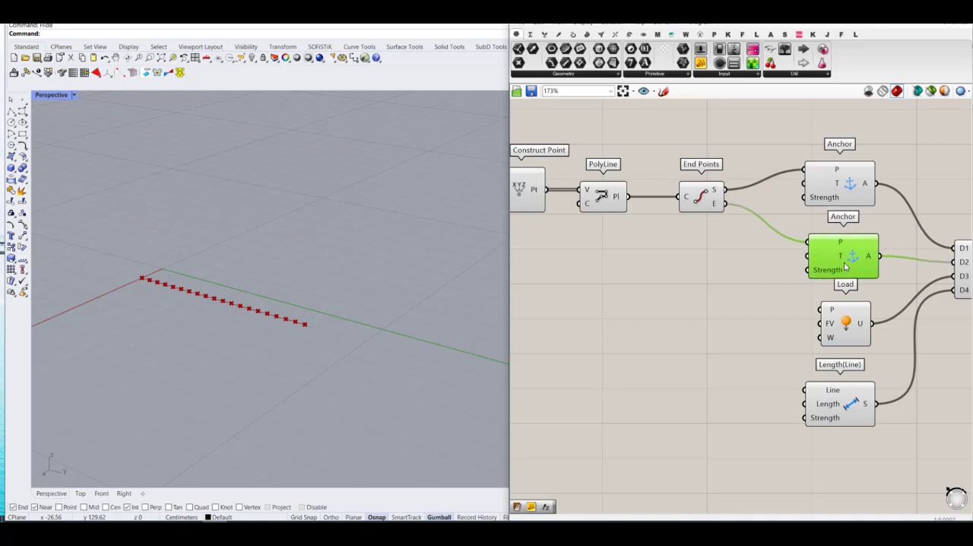
pyautogui.moveTo(887, 446); pyautogui.dragTo(848, 374)
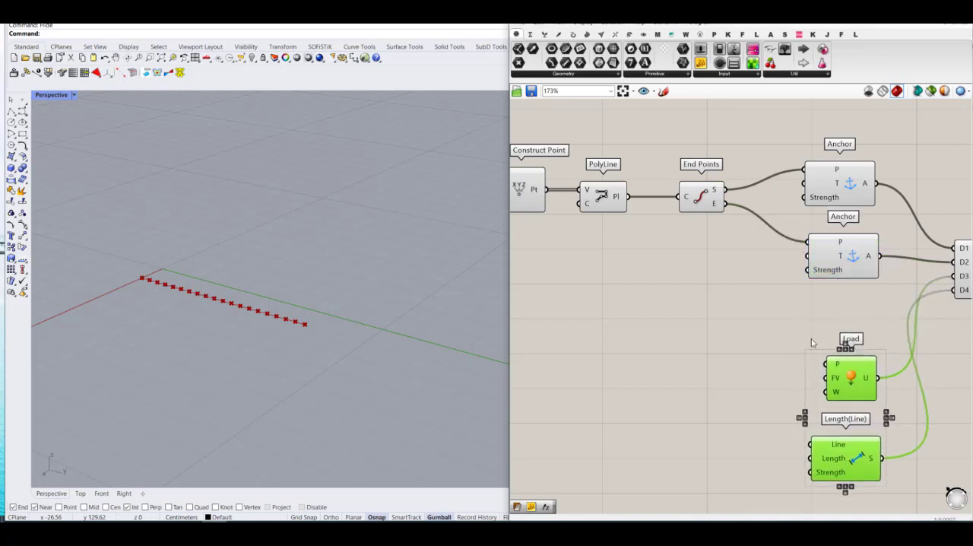
pyautogui.click(795, 312)
# Step: Add a Move component and a Vector 2Pt component in the space below End Points
pyautogui.doubleClick(749, 298)
pyautogui.write('move')
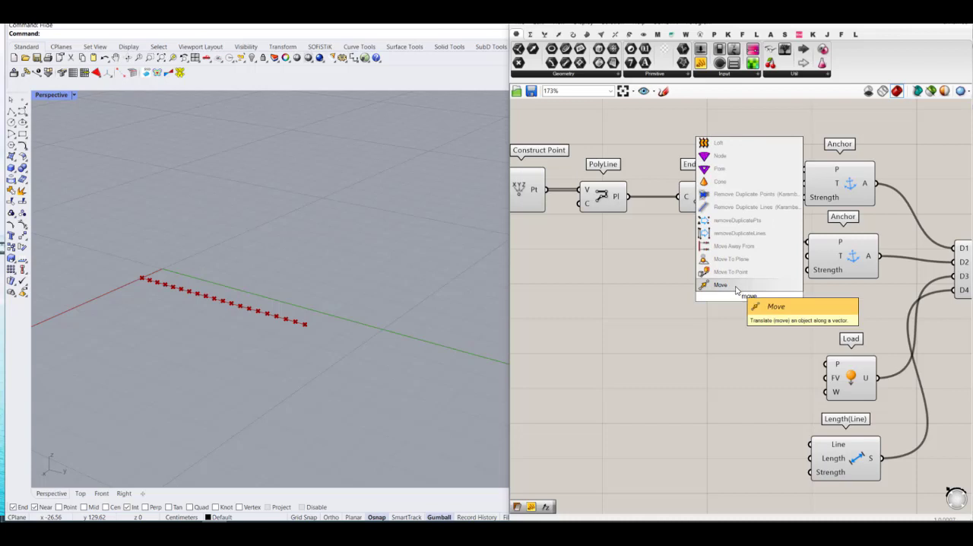
pyautogui.click(728, 285)
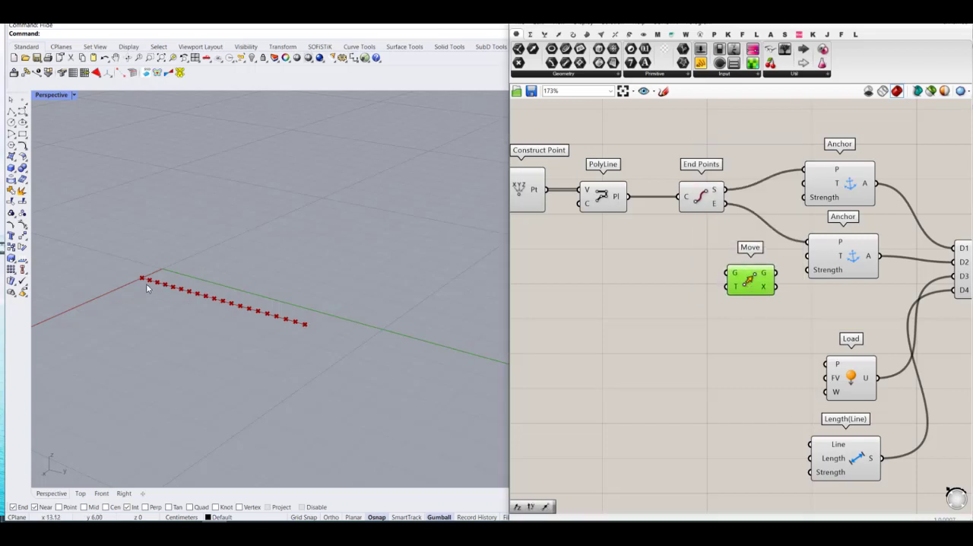
pyautogui.click(670, 279)
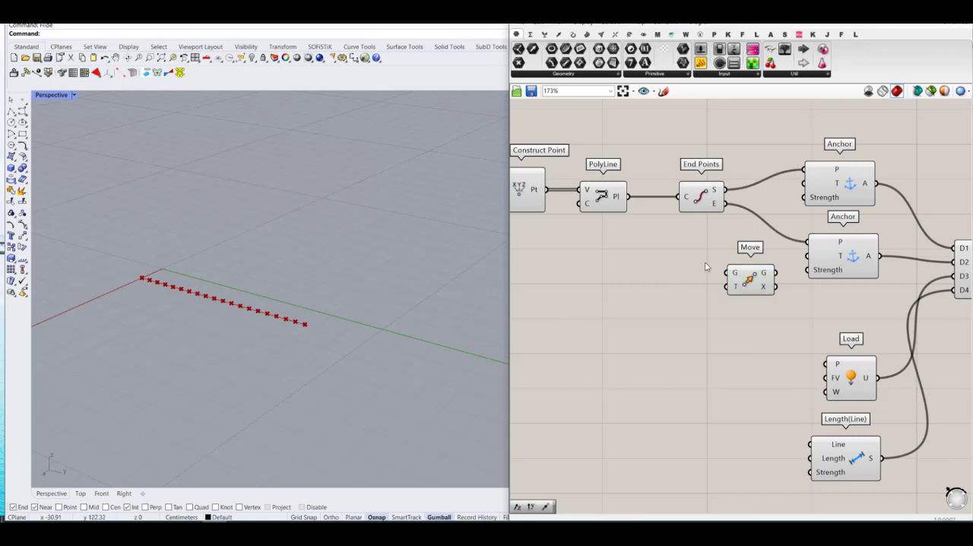
pyautogui.doubleClick(662, 316)
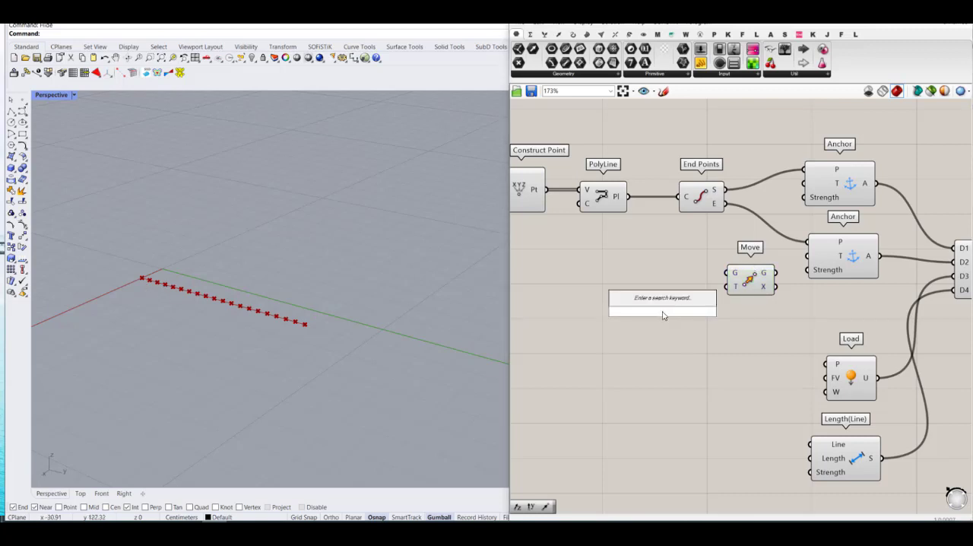
pyautogui.write('vector')
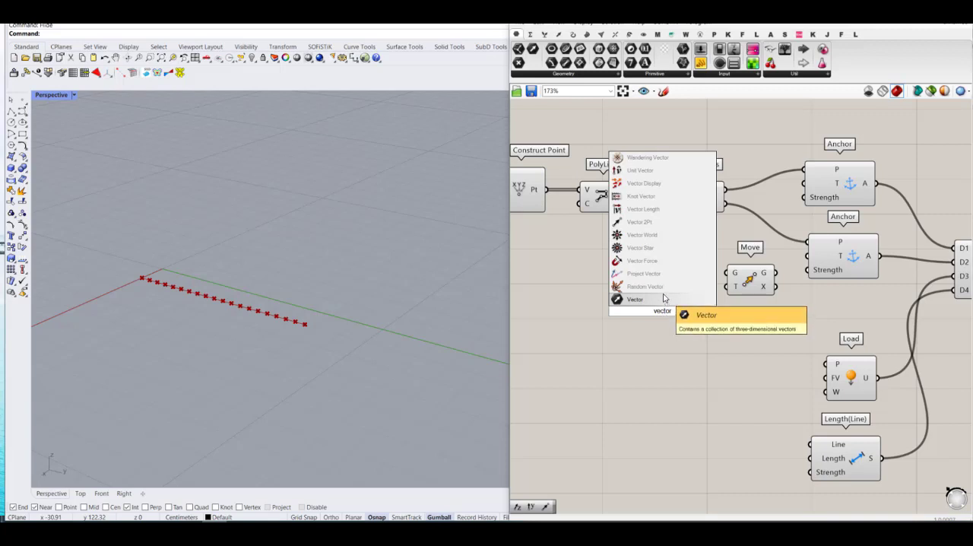
pyautogui.click(642, 222)
pyautogui.click(671, 306)
# Step: Shift the Move, Anchor, Load, Length(Line), Merge and solver components away from End Points to make room between them
pyautogui.scroll(-4, 589, 241)
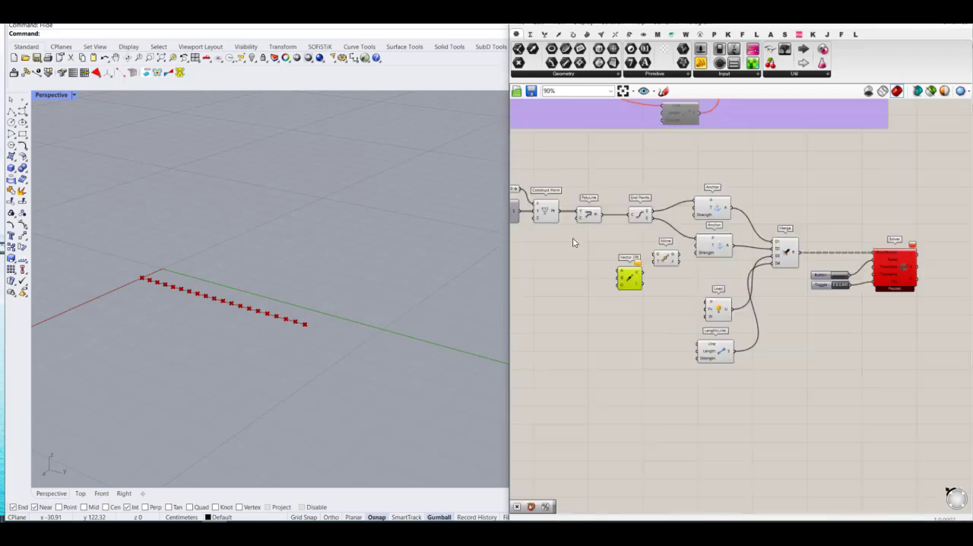
pyautogui.moveTo(906, 436); pyautogui.dragTo(662, 181)
pyautogui.moveTo(715, 210); pyautogui.dragTo(830, 211)
pyautogui.click(674, 212)
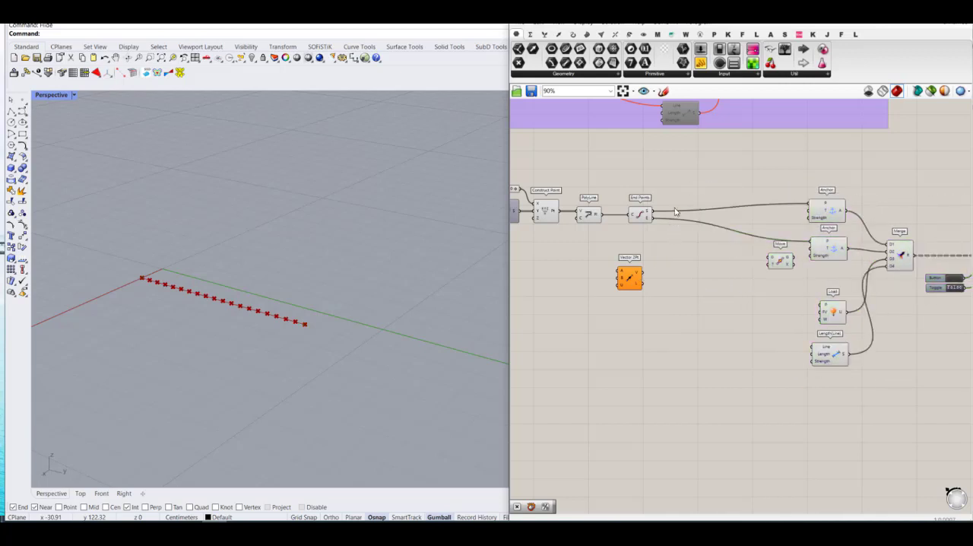
# Step: Place Vector 2Pt just below End Points and connect End Points' E output to its A input and S to B
pyautogui.moveTo(624, 288); pyautogui.dragTo(696, 268)
pyautogui.scroll(5, 686, 251)
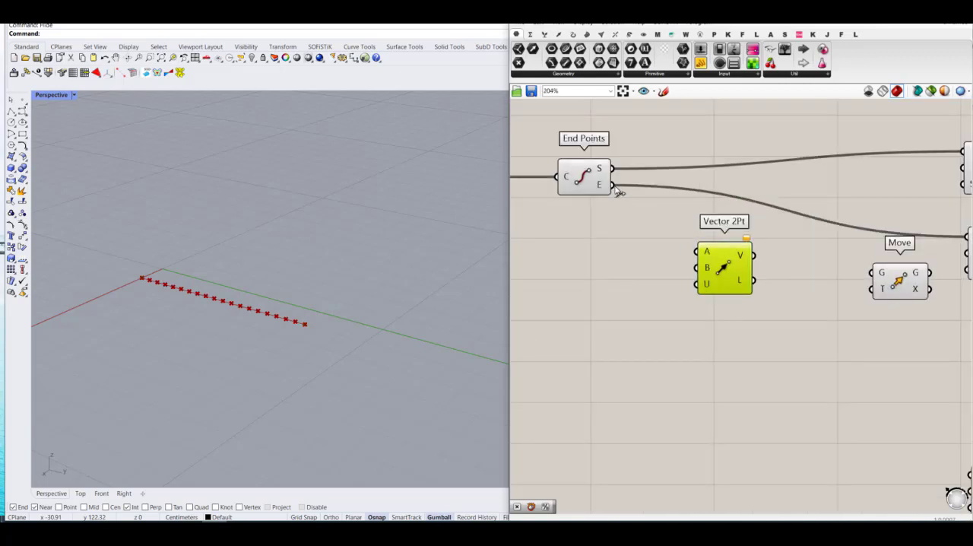
pyautogui.moveTo(615, 187); pyautogui.dragTo(699, 250)
pyautogui.moveTo(614, 168); pyautogui.dragTo(682, 276)
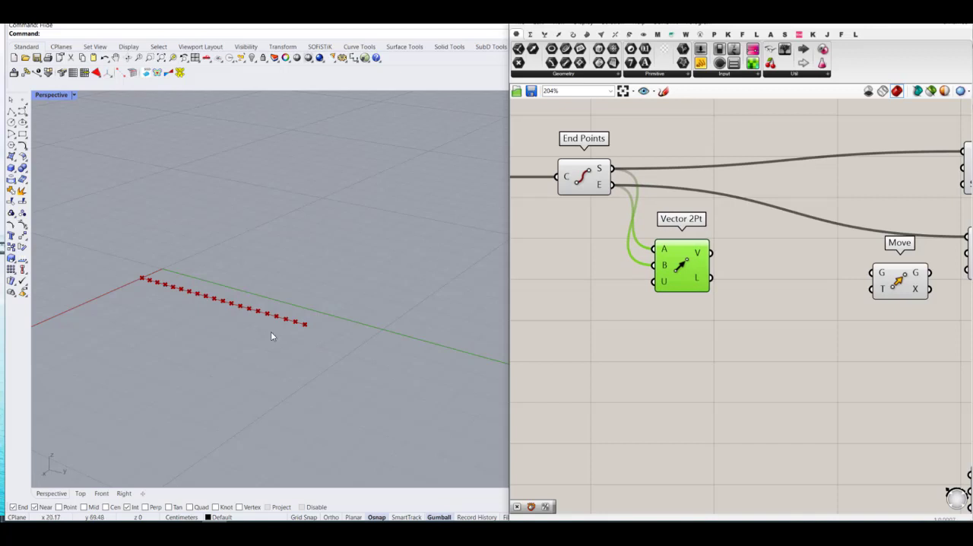
# Step: Add a Multiplication component beside Vector 2Pt and connect the vector's V output to its A input
pyautogui.moveTo(744, 296); pyautogui.dragTo(686, 301, button='right')
pyautogui.click(721, 323)
pyautogui.doubleClick(722, 323)
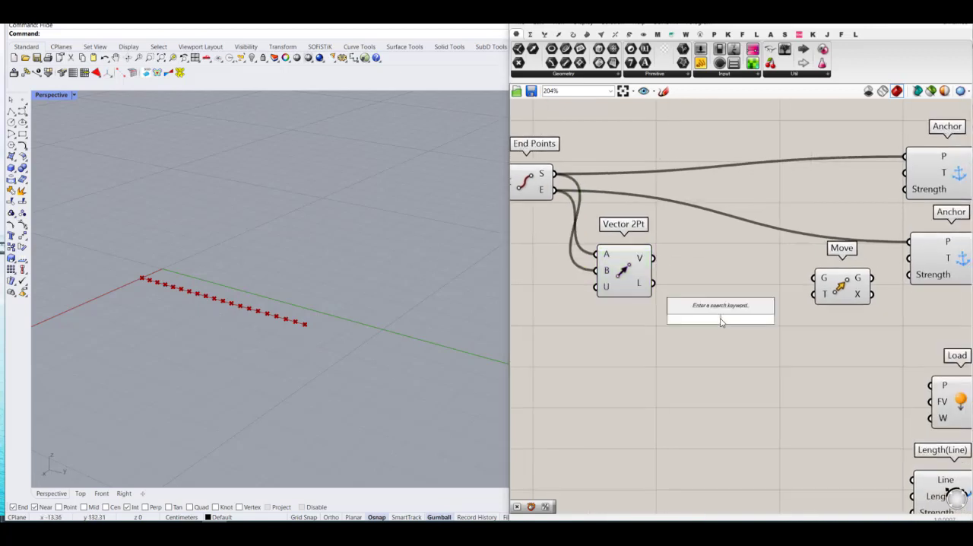
pyautogui.write('*')
pyautogui.press('Return')
pyautogui.moveTo(652, 259); pyautogui.dragTo(692, 311)
# Step: Add a number slider defined as 0..0.01..1, connect it to Multiplication's B input, and set it to 0.00
pyautogui.doubleClick(597, 369)
pyautogui.write('0')
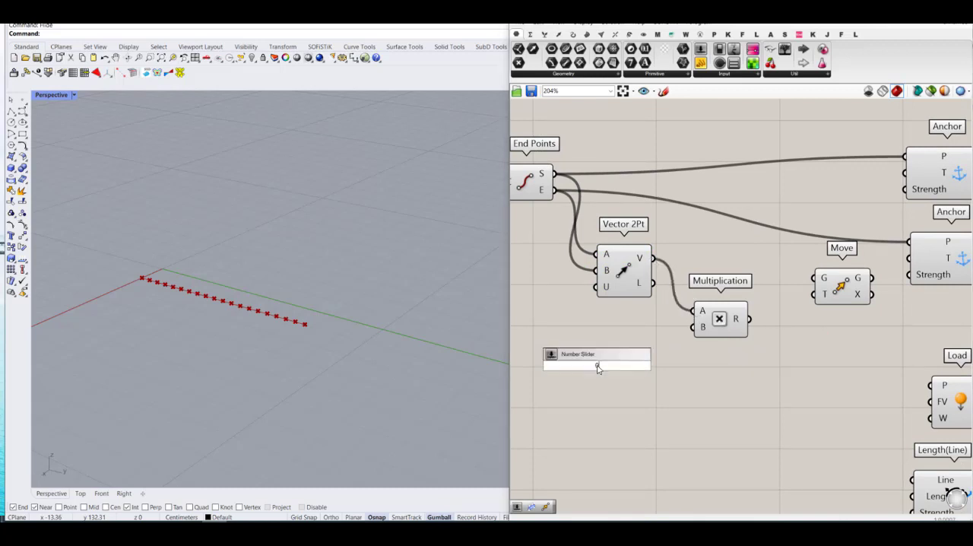
pyautogui.press('Return')
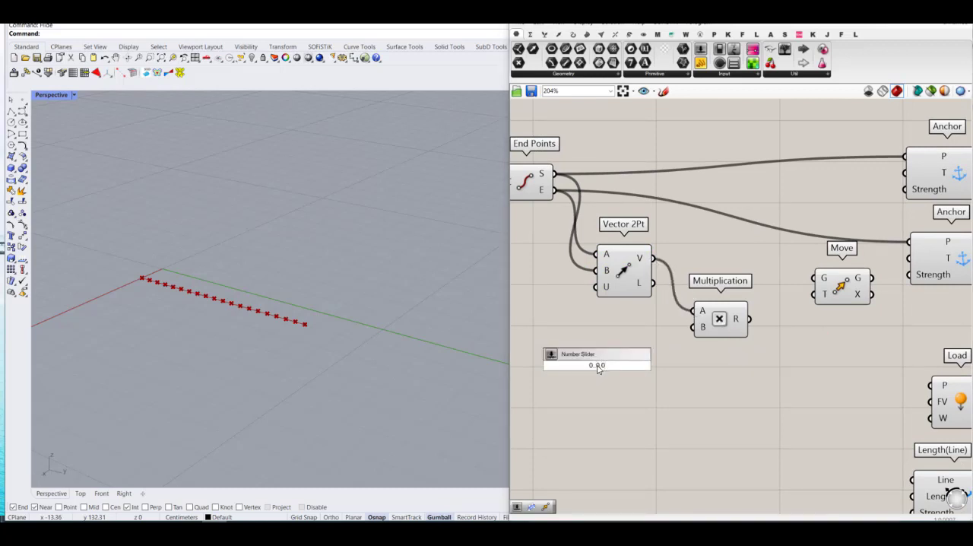
pyautogui.write('.001')
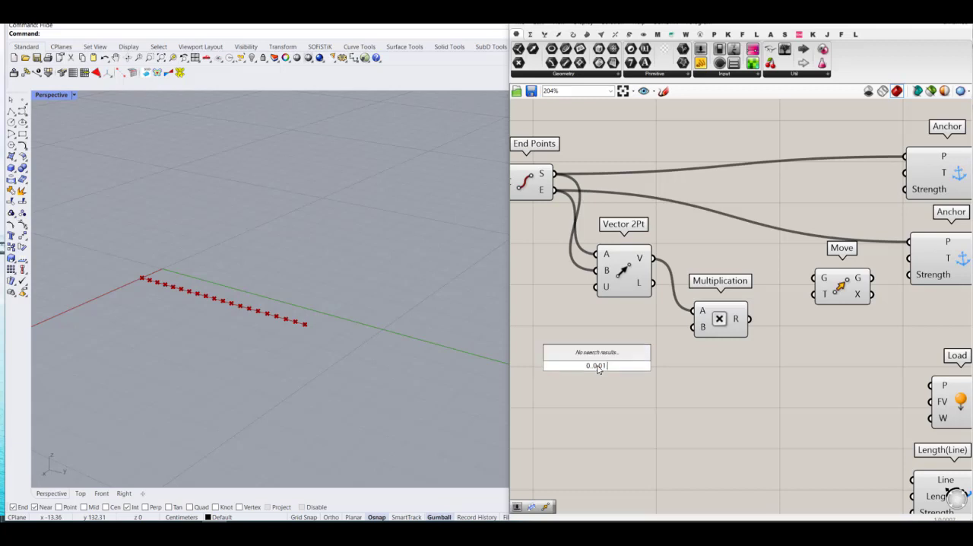
pyautogui.write('..1')
pyautogui.press('Return')
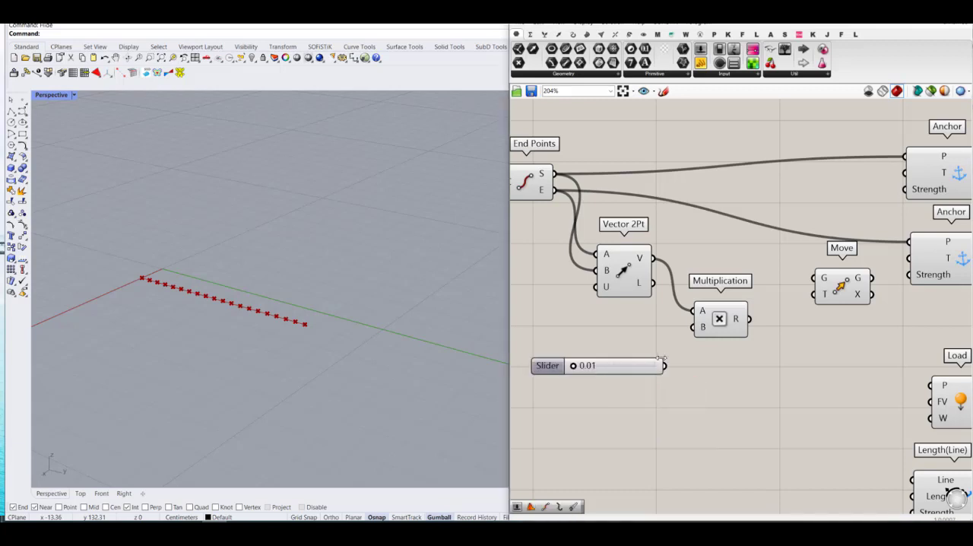
pyautogui.moveTo(701, 332); pyautogui.dragTo(638, 343)
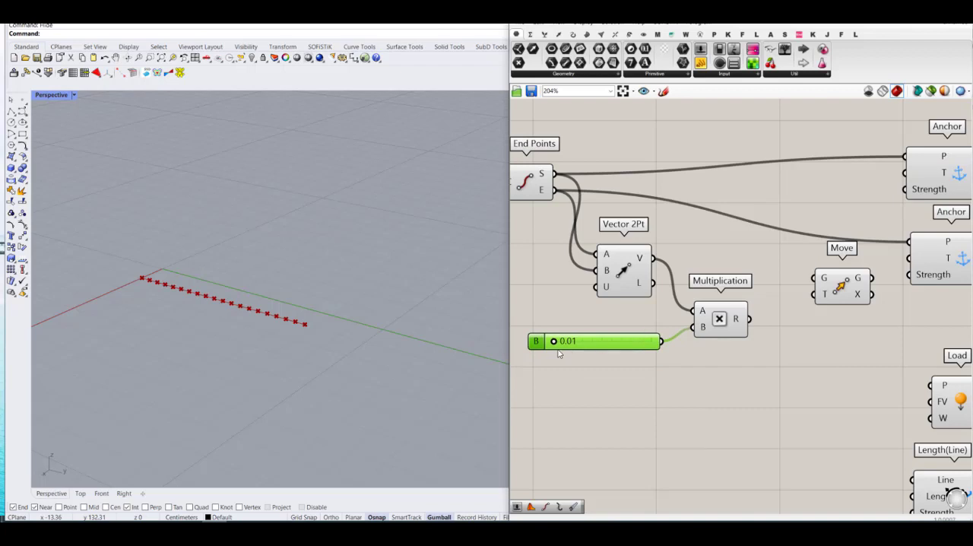
pyautogui.moveTo(555, 341); pyautogui.dragTo(551, 341)
# Step: Connect Multiplication's R to Move's T, End Points' E to Move's G input, and Move's G output to the second Anchor's T
pyautogui.moveTo(749, 319); pyautogui.dragTo(599, 207)
pyautogui.scroll(-2, 722, 252)
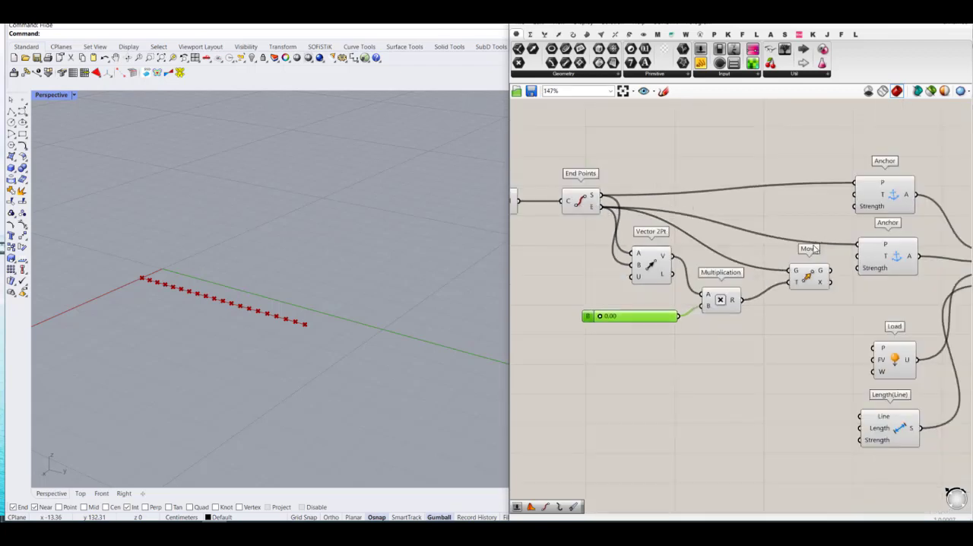
pyautogui.moveTo(813, 248); pyautogui.dragTo(757, 274, button='right')
pyautogui.scroll(2, 778, 304)
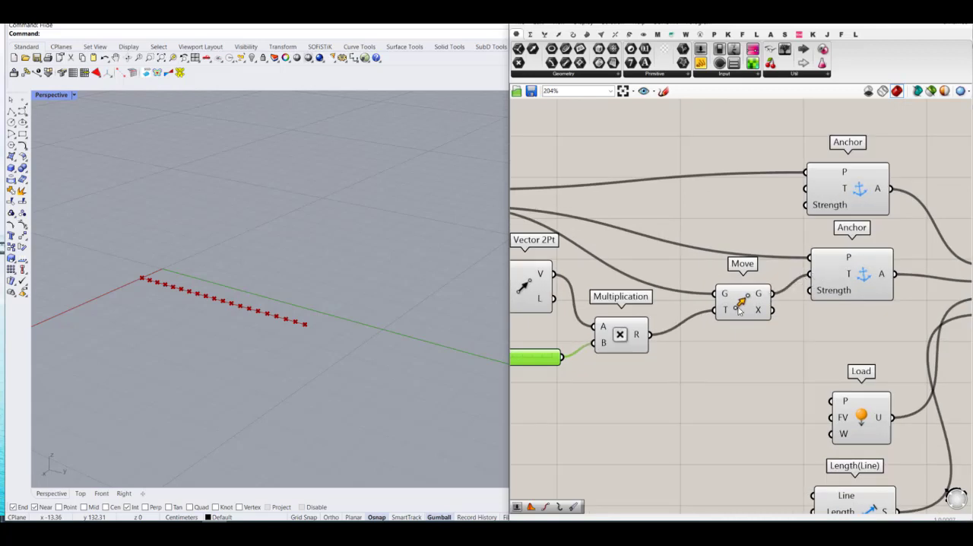
pyautogui.scroll(-2, 738, 309)
pyautogui.click(747, 303)
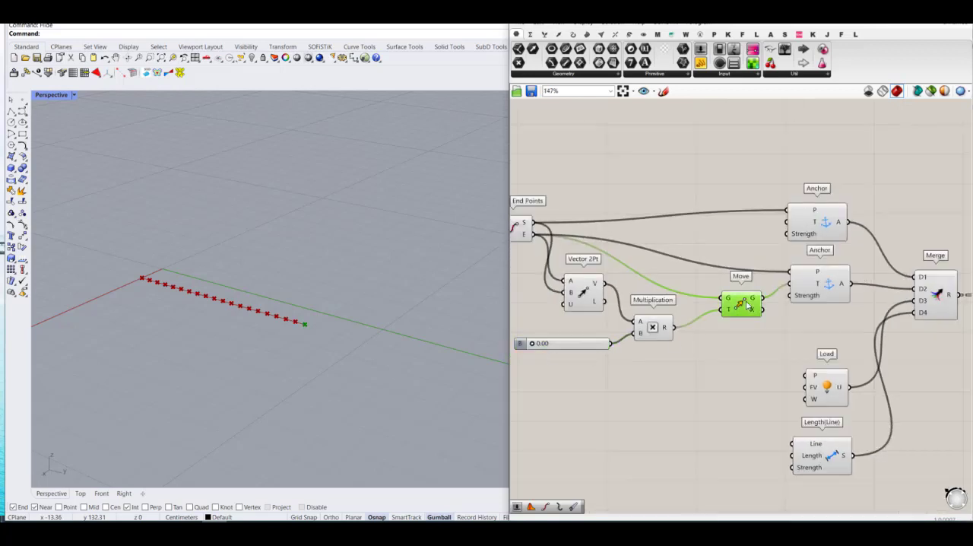
pyautogui.moveTo(532, 344); pyautogui.dragTo(511, 353)
pyautogui.click(552, 383)
# Step: Connect both the S and E outputs of End Points to the Load goal's P input
pyautogui.scroll(-2, 714, 307)
pyautogui.moveTo(867, 326); pyautogui.dragTo(857, 305, button='right')
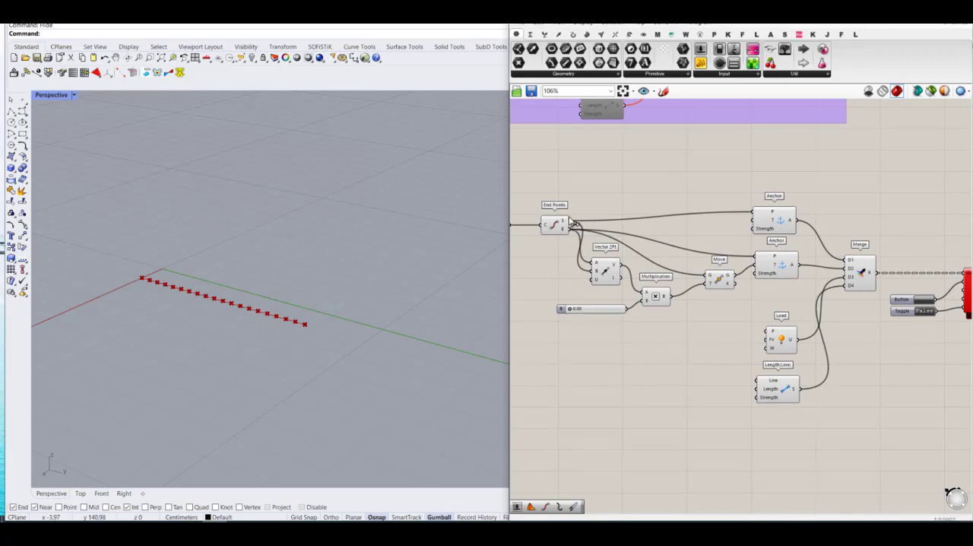
pyautogui.moveTo(567, 220); pyautogui.dragTo(767, 331)
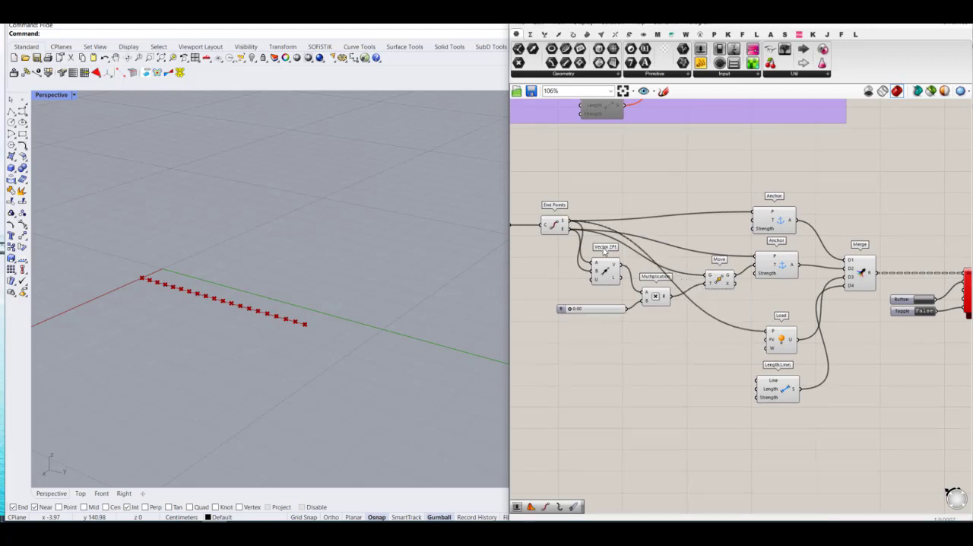
pyautogui.moveTo(568, 234); pyautogui.dragTo(768, 331)
pyautogui.moveTo(743, 350); pyautogui.dragTo(729, 331, button='right')
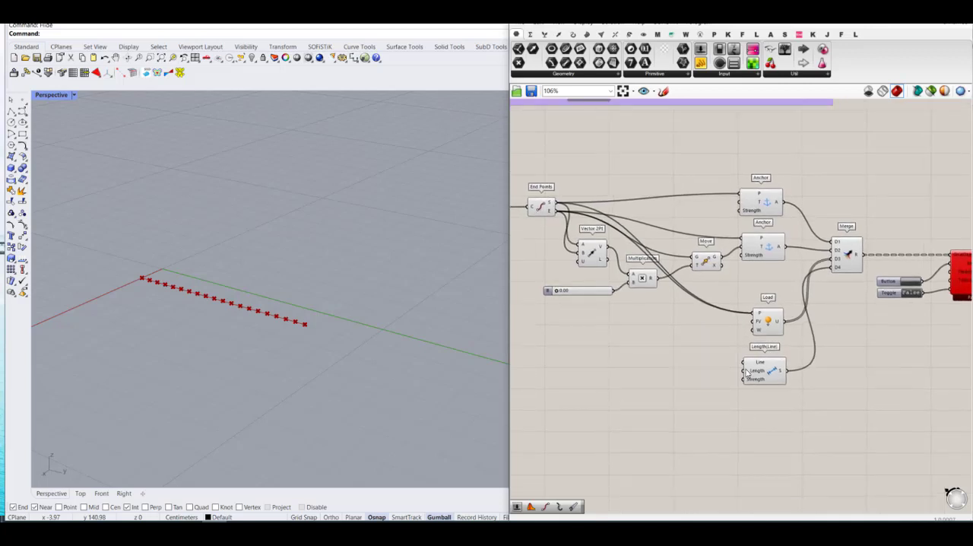
# Step: Connect the PolyLine's output to the Line input of the Length(Line) goal
pyautogui.moveTo(744, 367); pyautogui.dragTo(599, 233)
pyautogui.scroll(2, 599, 233)
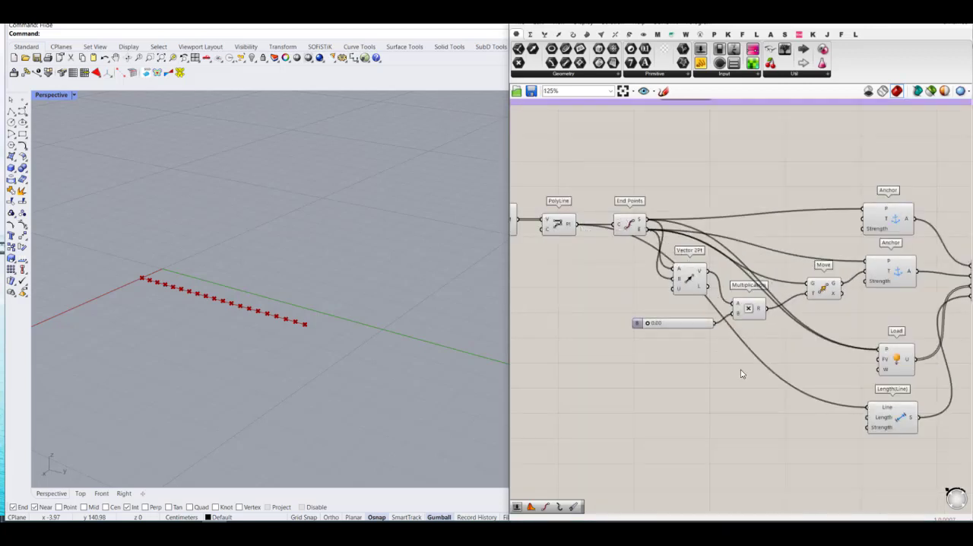
pyautogui.scroll(-2, 741, 373)
# Step: Add a Kangaroo Rod goal below Length(Line) and connect the PolyLine's output to its Polyline input
pyautogui.moveTo(872, 442); pyautogui.dragTo(835, 387, button='right')
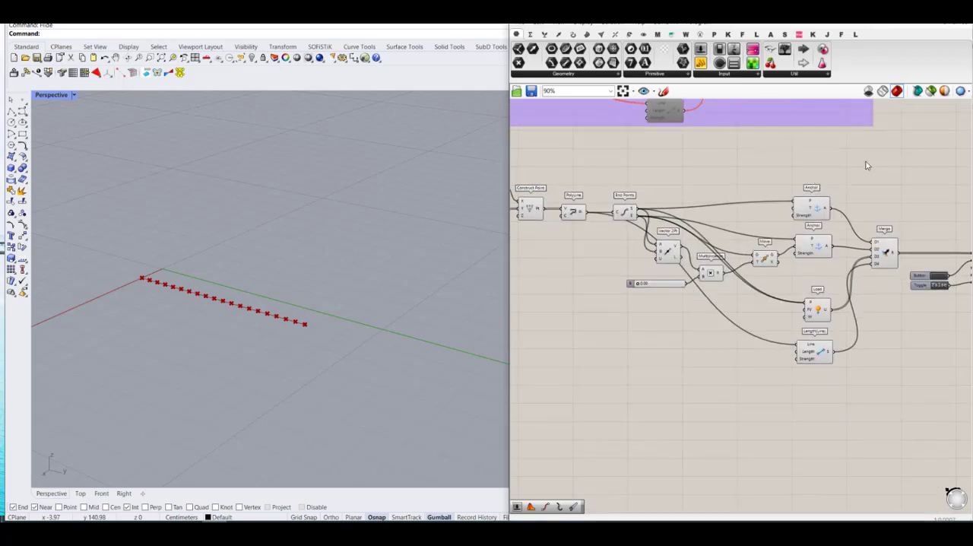
pyautogui.click(728, 35)
pyautogui.click(581, 76)
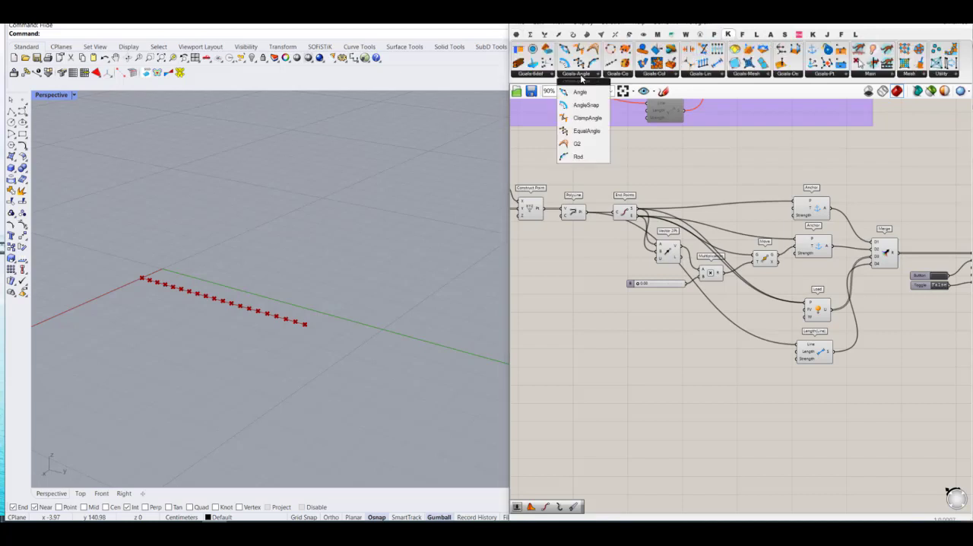
pyautogui.click(578, 156)
pyautogui.click(719, 375)
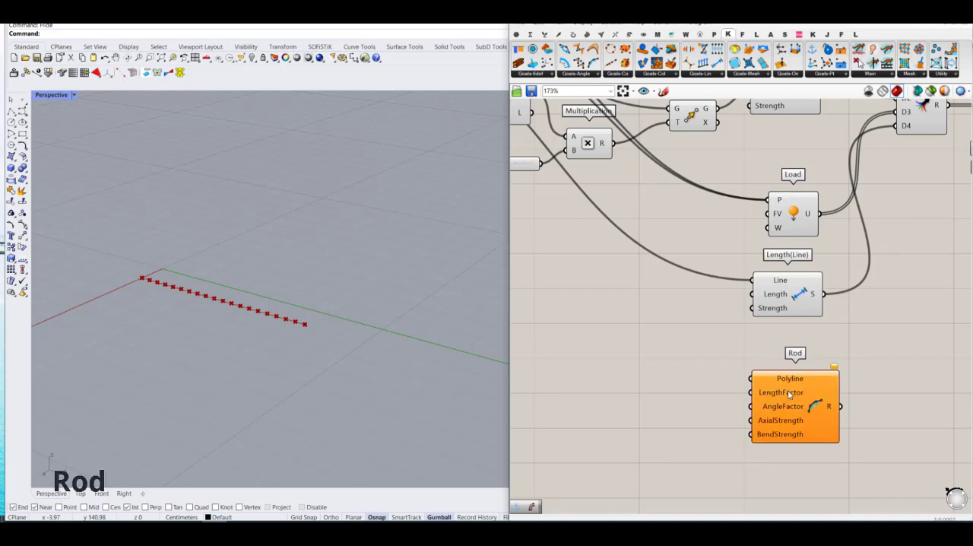
pyautogui.scroll(-2, 833, 417)
pyautogui.scroll(-2, 833, 416)
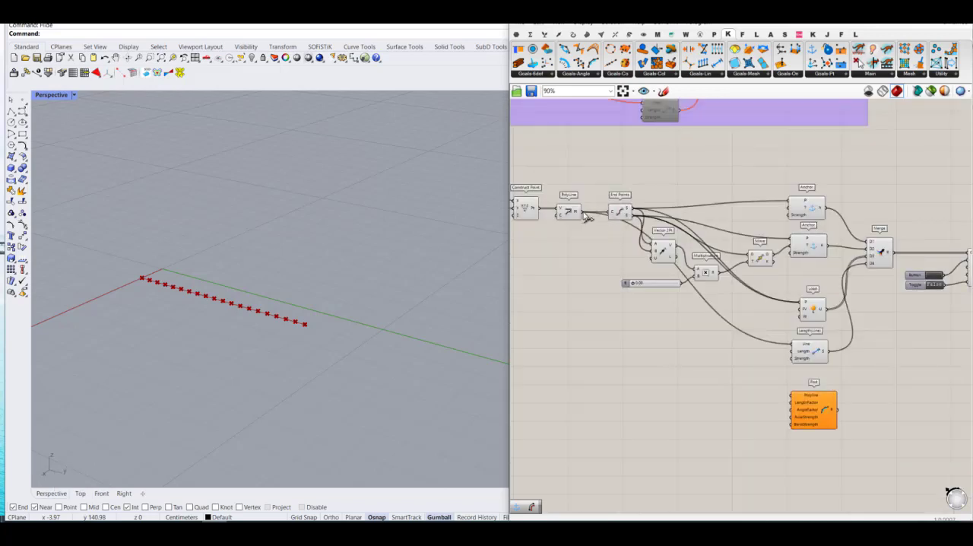
pyautogui.moveTo(629, 214); pyautogui.dragTo(793, 395)
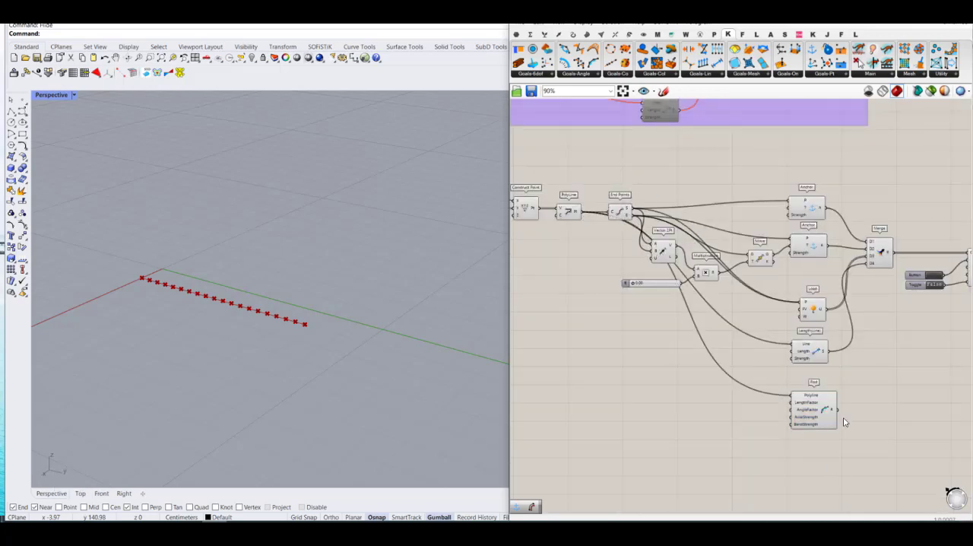
# Step: Add a D5 input to the Merge component and connect the Rod goal's R output to it
pyautogui.scroll(3, 844, 421)
pyautogui.moveTo(840, 342); pyautogui.dragTo(798, 363, button='right')
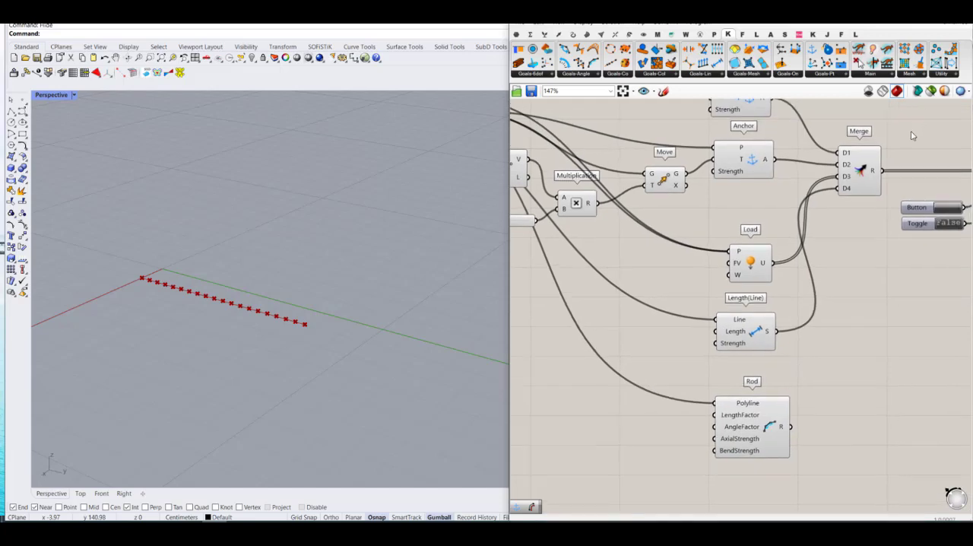
pyautogui.scroll(7, 866, 180)
pyautogui.click(831, 221)
pyautogui.scroll(-7, 834, 241)
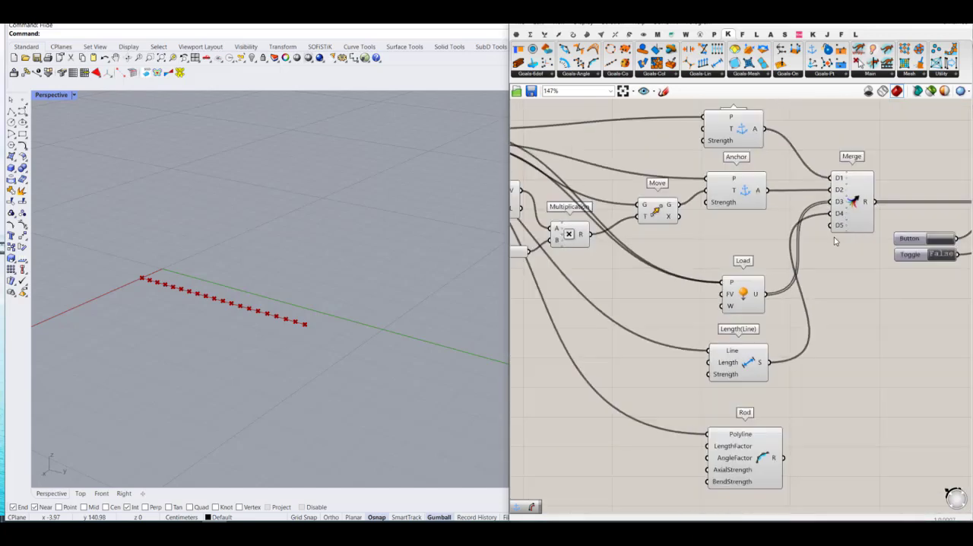
pyautogui.moveTo(783, 457); pyautogui.dragTo(828, 234)
# Step: Remove the empty D6 input from the Merge component
pyautogui.scroll(-4, 776, 261)
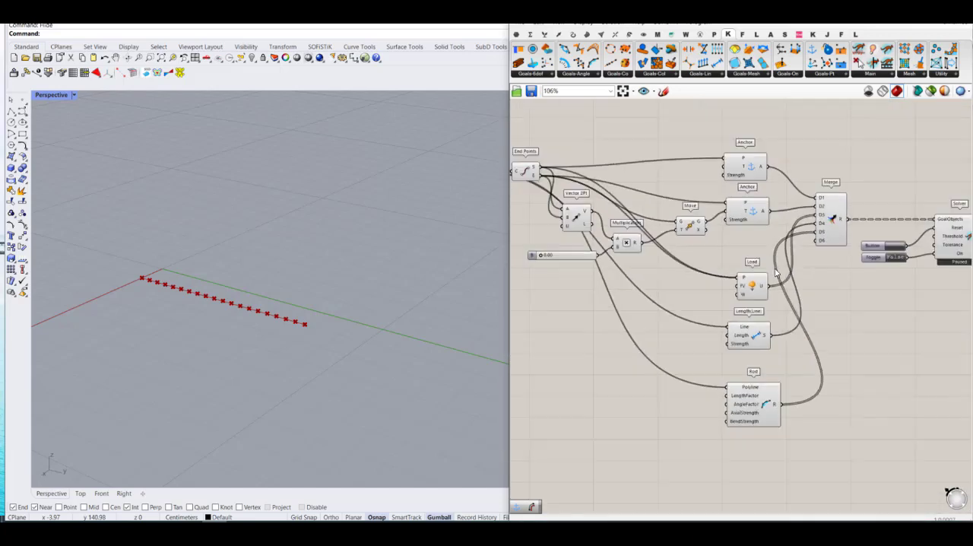
pyautogui.moveTo(848, 287); pyautogui.dragTo(747, 354, button='right')
pyautogui.scroll(8, 711, 312)
pyautogui.scroll(1, 711, 312)
pyautogui.click(687, 314)
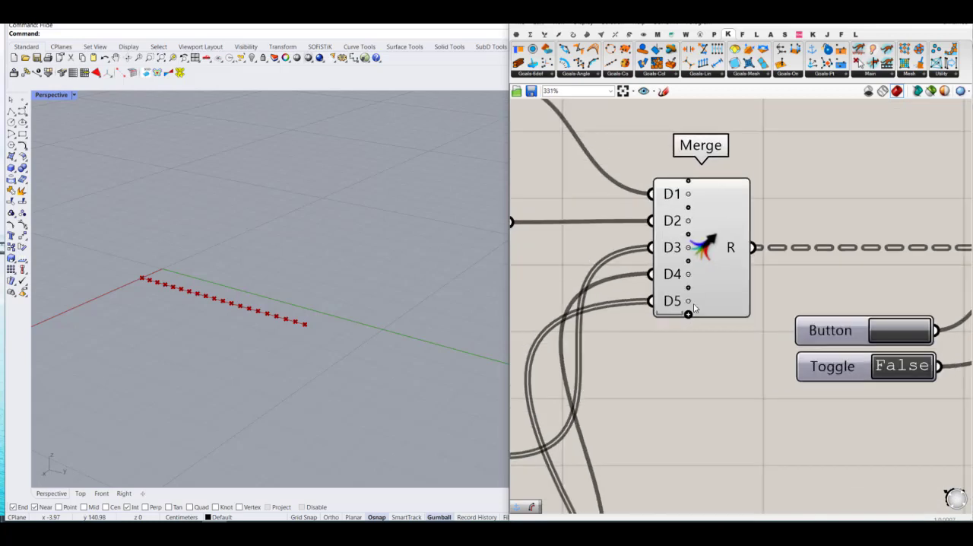
pyautogui.scroll(-5, 748, 268)
pyautogui.scroll(-6, 797, 310)
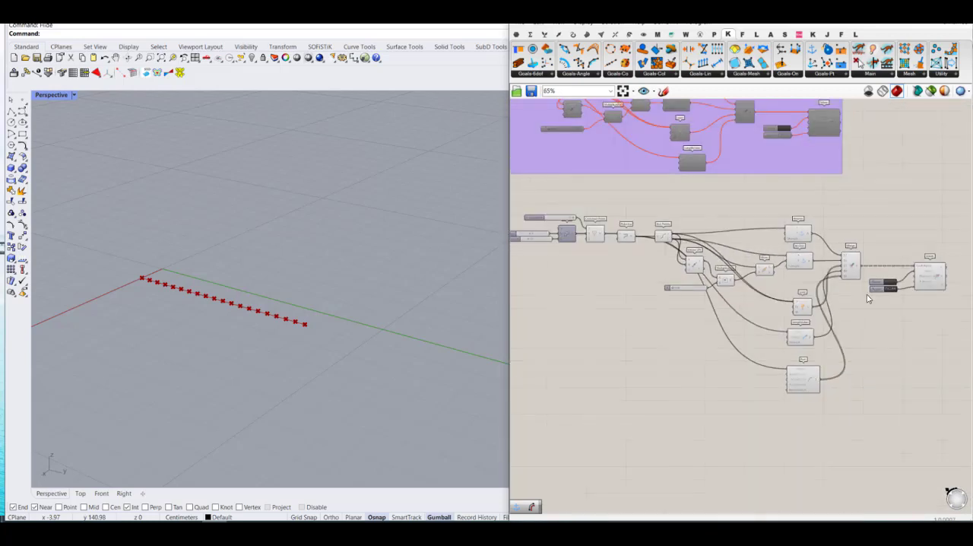
# Step: Turn off the preview of the polyline input components, from the sliders and Construct Point through Vector 2Pt
pyautogui.moveTo(740, 337); pyautogui.dragTo(603, 214)
pyautogui.middleClick(681, 237)
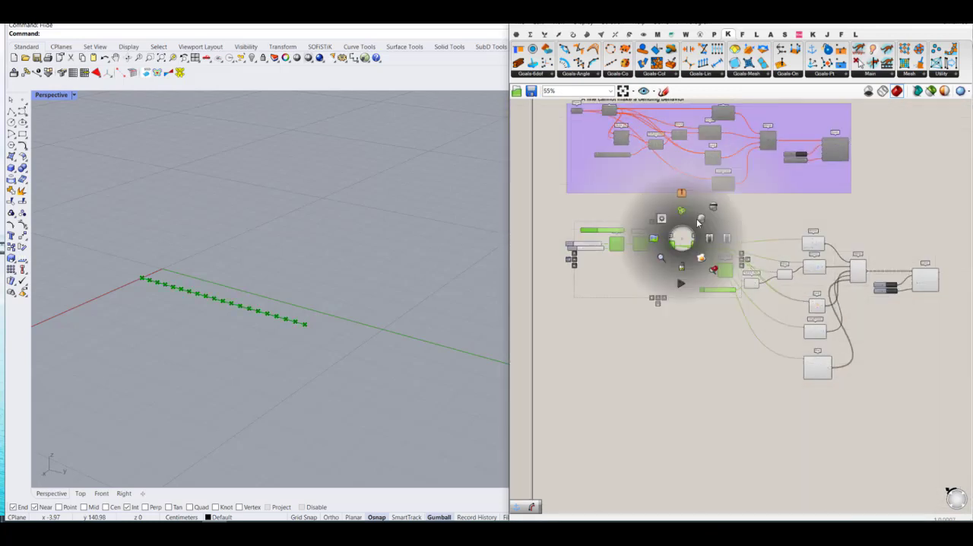
pyautogui.click(710, 212)
pyautogui.click(709, 348)
# Step: Turn off the preview of the Anchor, Load, Length(Line), Rod and Merge components, keeping the Solver's preview on
pyautogui.moveTo(835, 414); pyautogui.dragTo(677, 215)
pyautogui.middleClick(749, 275)
pyautogui.click(789, 244)
pyautogui.click(874, 355)
pyautogui.scroll(5, 874, 355)
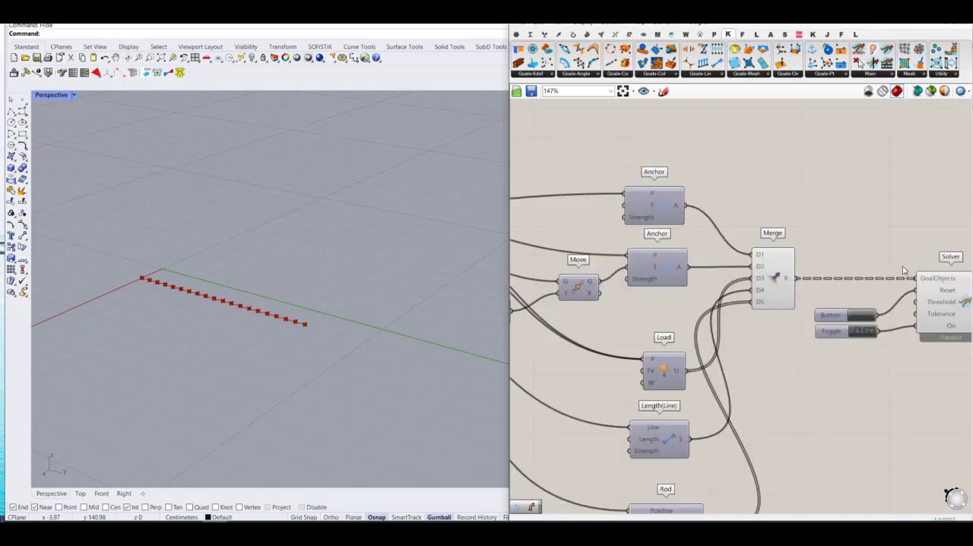
pyautogui.click(705, 257)
pyautogui.middleClick(703, 247)
pyautogui.click(734, 219)
pyautogui.click(769, 272)
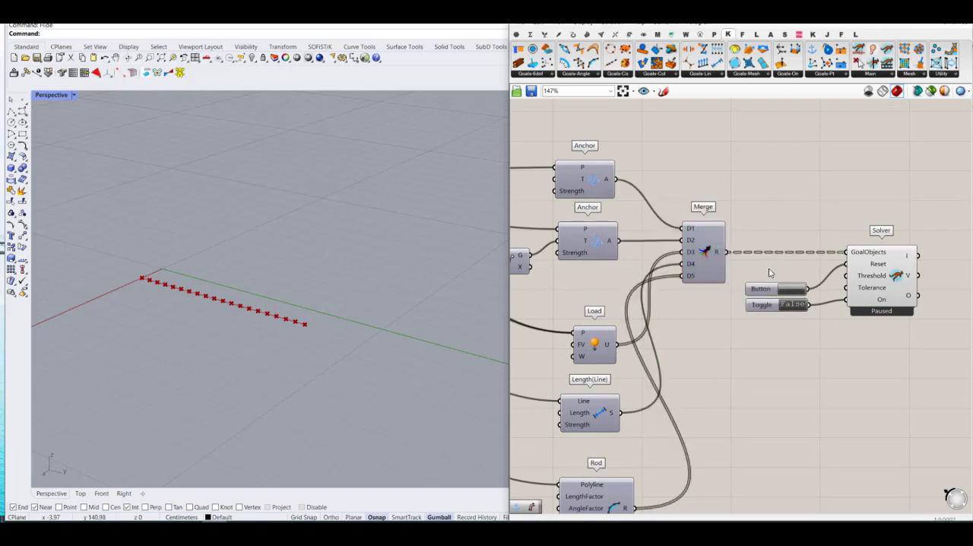
# Step: Switch the Solver's Toggle to True and reset the simulation with the Button
pyautogui.click(793, 305)
pyautogui.click(792, 289)
pyautogui.scroll(-5, 871, 300)
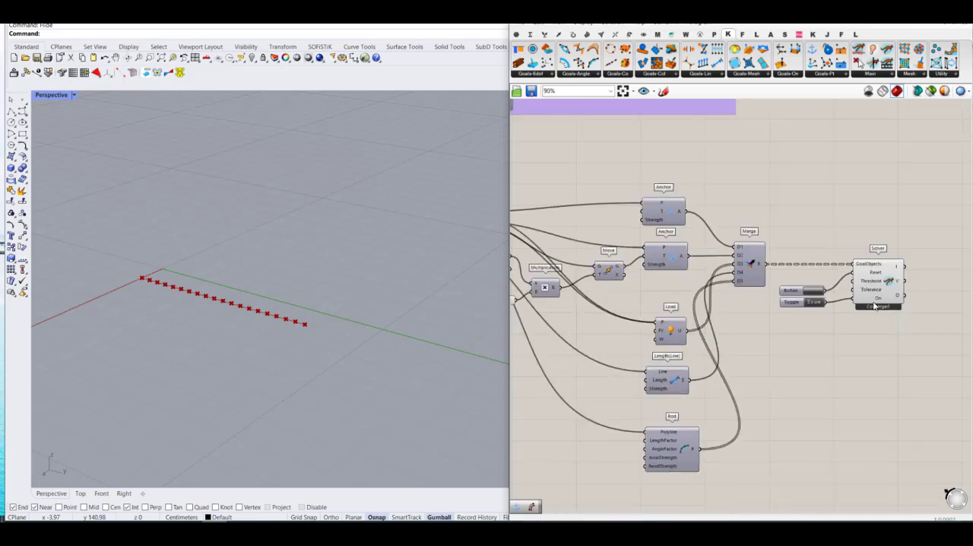
# Step: Test the polyline's bending by varying the slider on Multiplication's B input, and return it to 0.00
pyautogui.scroll(5, 601, 301)
pyautogui.moveTo(785, 310); pyautogui.dragTo(711, 314)
pyautogui.moveTo(728, 312); pyautogui.dragTo(664, 307)
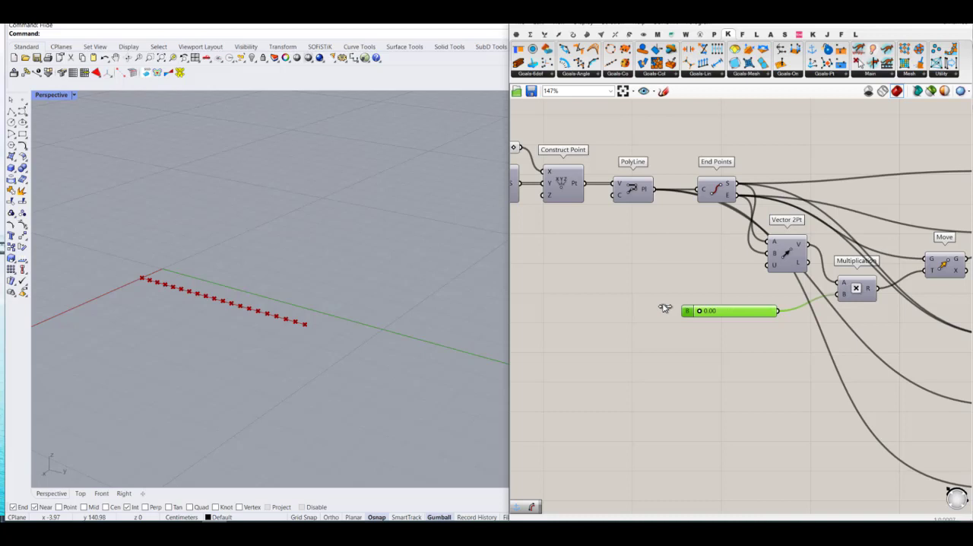
pyautogui.moveTo(665, 308); pyautogui.dragTo(696, 319)
pyautogui.click(689, 383)
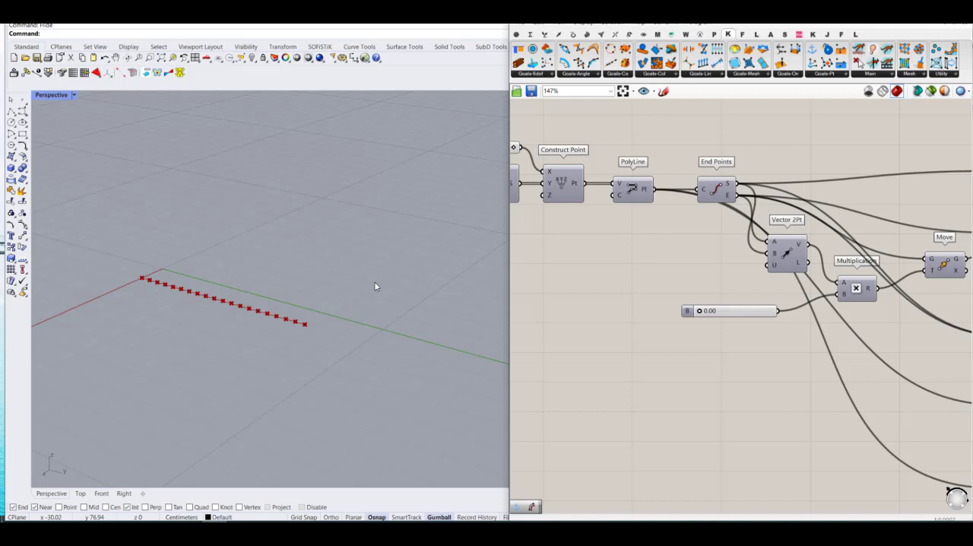
# Step: Disconnect the Rod goal's R output from the Merge component's D5 input
pyautogui.scroll(-1, 743, 378)
pyautogui.moveTo(851, 399); pyautogui.dragTo(632, 335, button='right')
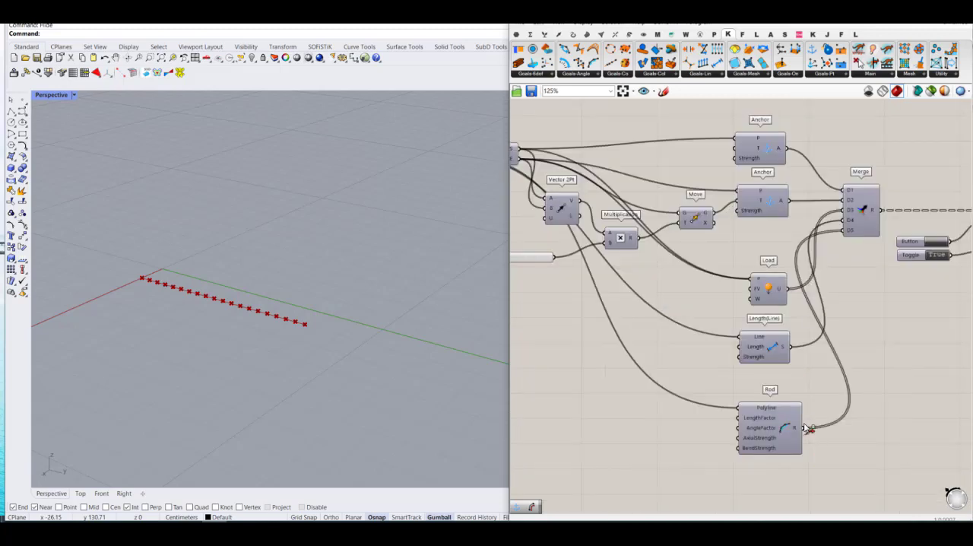
pyautogui.moveTo(801, 427); pyautogui.dragTo(836, 237)
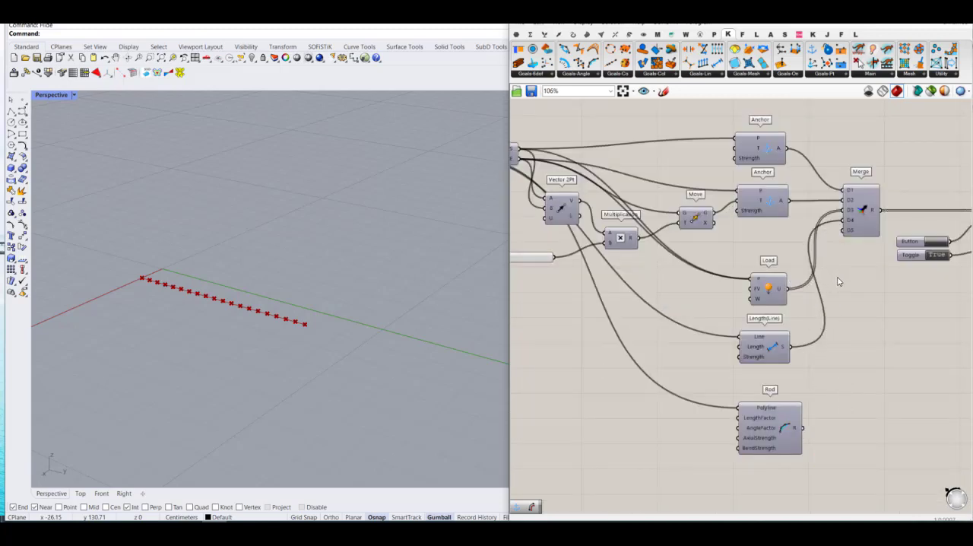
# Step: Test the simulation without the Rod goal by varying the Multiplication slider, and return it to 0.00
pyautogui.scroll(-2, 837, 273)
pyautogui.scroll(4, 611, 254)
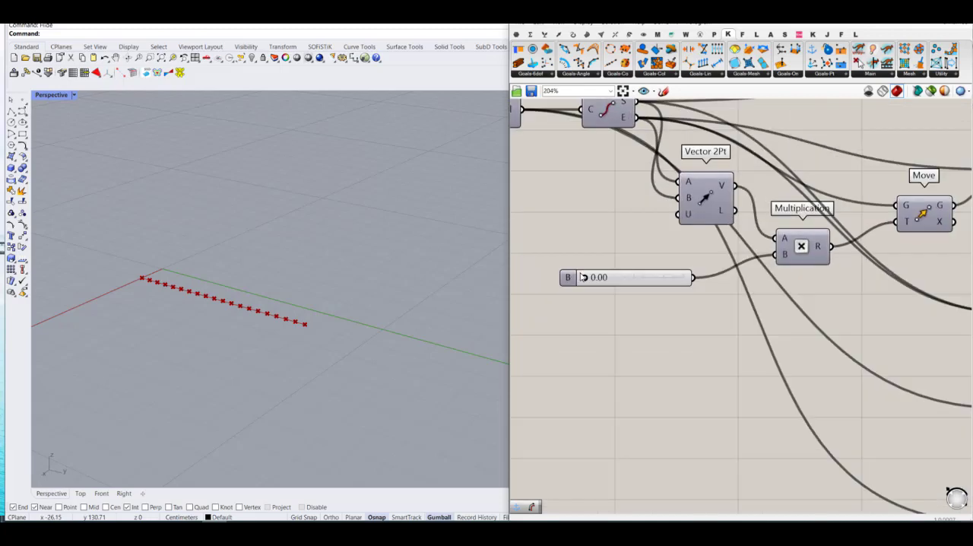
pyautogui.moveTo(582, 278)
pyautogui.mouseDown()
pyautogui.moveTo(632, 282)
pyautogui.moveTo(577, 279)
pyautogui.mouseUp()
pyautogui.scroll(-4, 624, 270)
pyautogui.scroll(4, 872, 273)
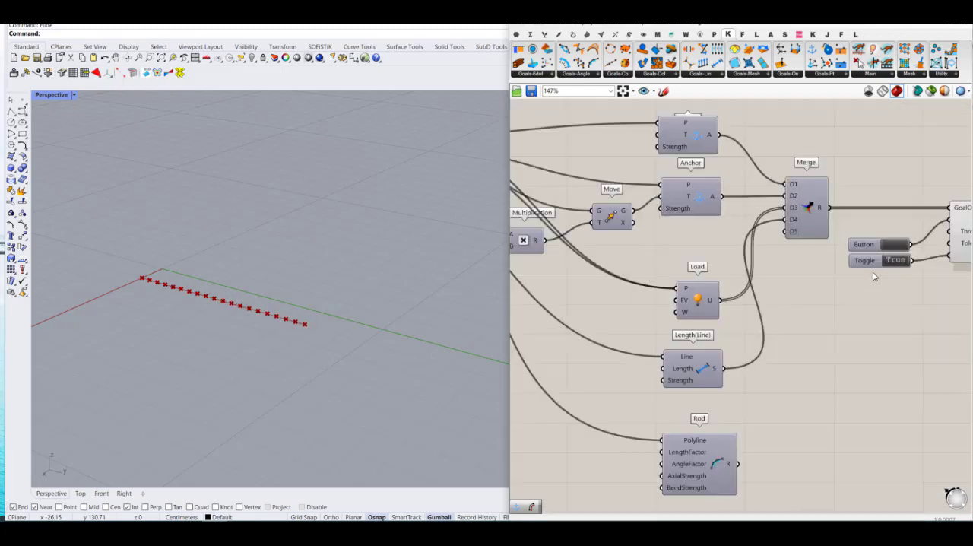
# Step: Reset the simulation with the Button and vary the Multiplication slider again without the Rod goal, leaving it at 0.00
pyautogui.click(894, 246)
pyautogui.scroll(-5, 919, 299)
pyautogui.scroll(2, 577, 287)
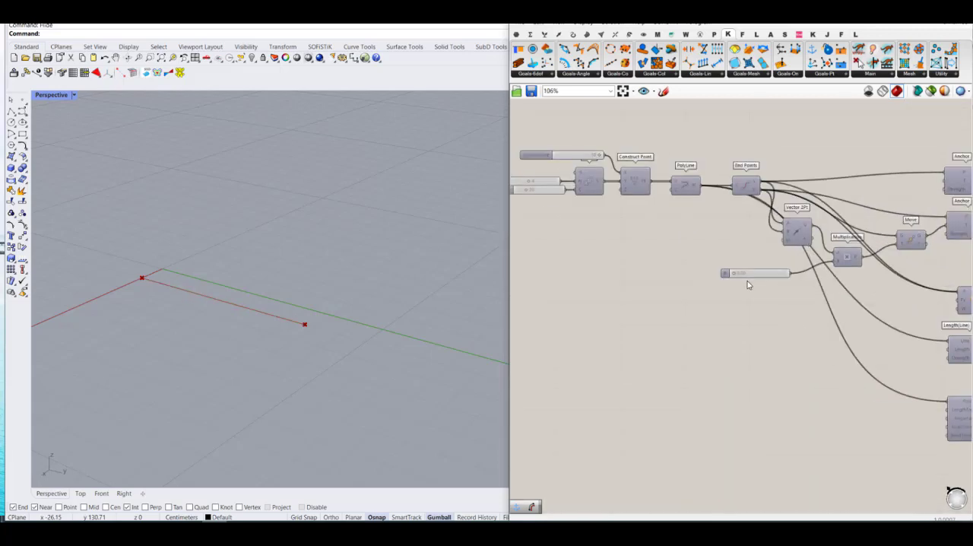
pyautogui.moveTo(735, 275); pyautogui.dragTo(675, 276)
pyautogui.scroll(-7, 684, 296)
pyautogui.scroll(6, 684, 295)
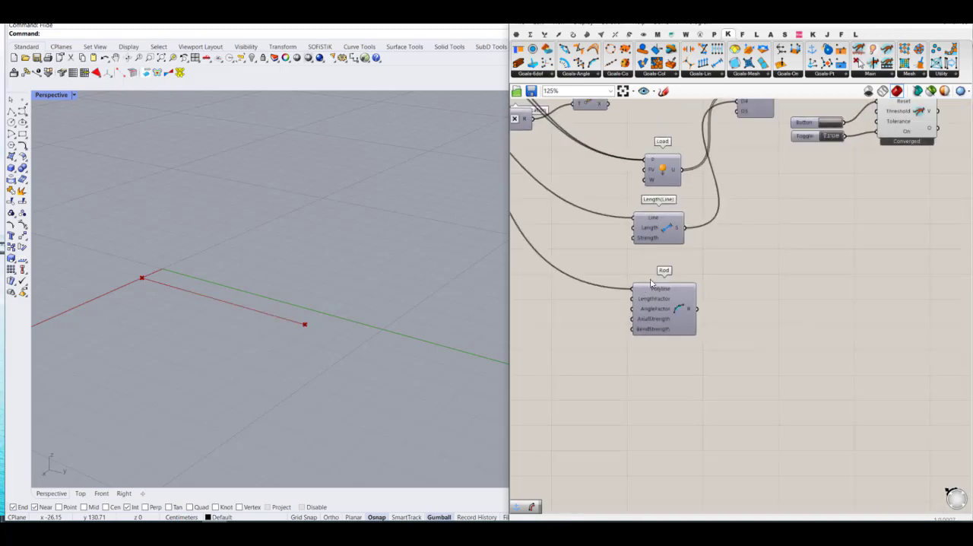
# Step: Reconnect the Rod goal's R output to Merge's D5 input and remove Merge's unused D6 input
pyautogui.moveTo(711, 315); pyautogui.dragTo(743, 147)
pyautogui.scroll(5, 738, 200)
pyautogui.scroll(-5, 810, 365)
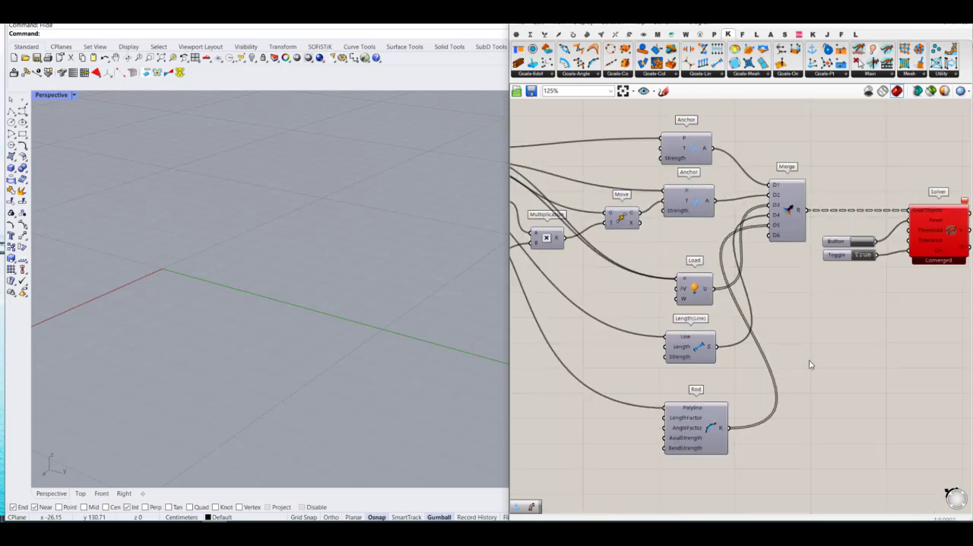
pyautogui.scroll(11, 764, 225)
pyautogui.click(815, 243)
pyautogui.scroll(-5, 760, 270)
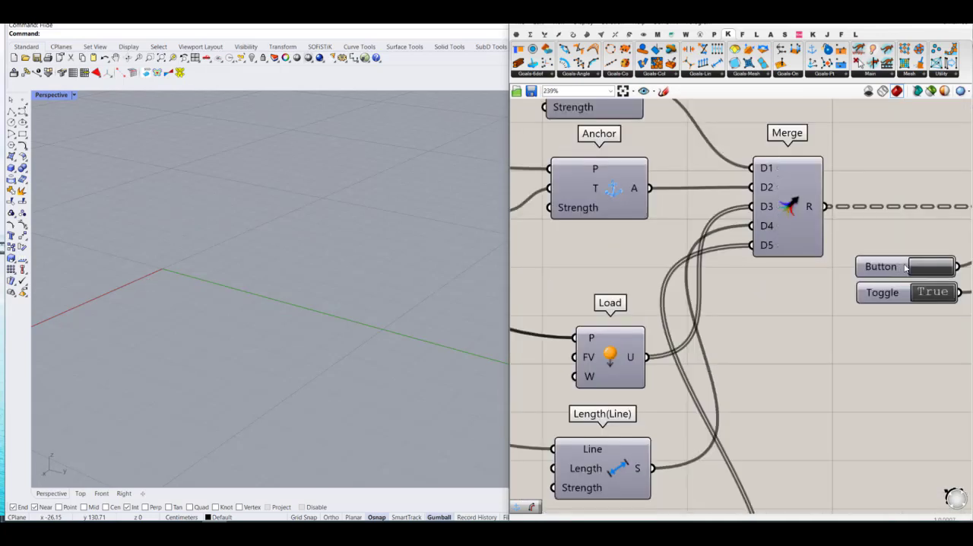
# Step: Reset the simulation and test the bending with the Rod goal by varying the Multiplication slider, returning it to 0.00
pyautogui.click(922, 267)
pyautogui.scroll(-6, 910, 282)
pyautogui.scroll(3, 737, 314)
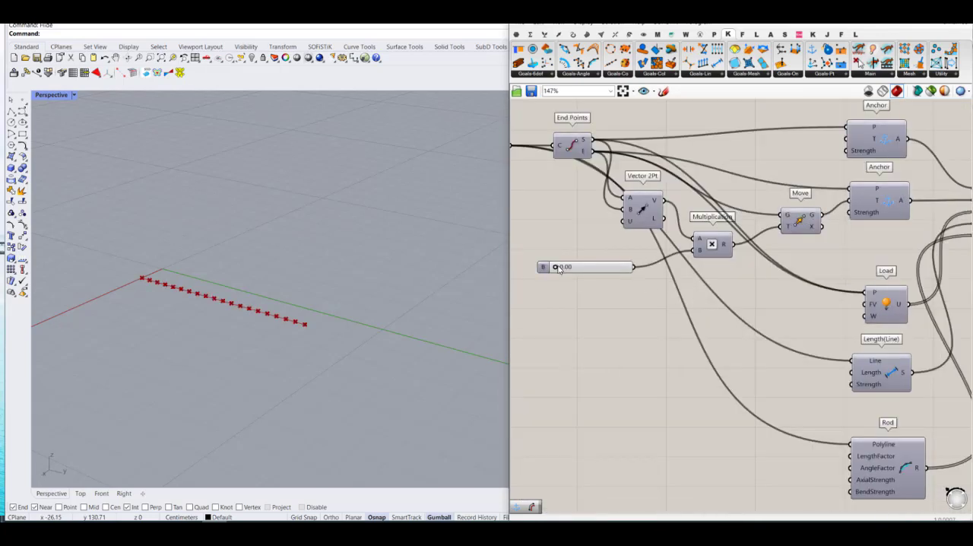
pyautogui.moveTo(559, 268)
pyautogui.mouseDown()
pyautogui.moveTo(570, 267)
pyautogui.moveTo(552, 268)
pyautogui.mouseUp()
pyautogui.click(578, 314)
# Step: Add a SolidPointCollide collision goal below the Rod component
pyautogui.scroll(-2, 577, 315)
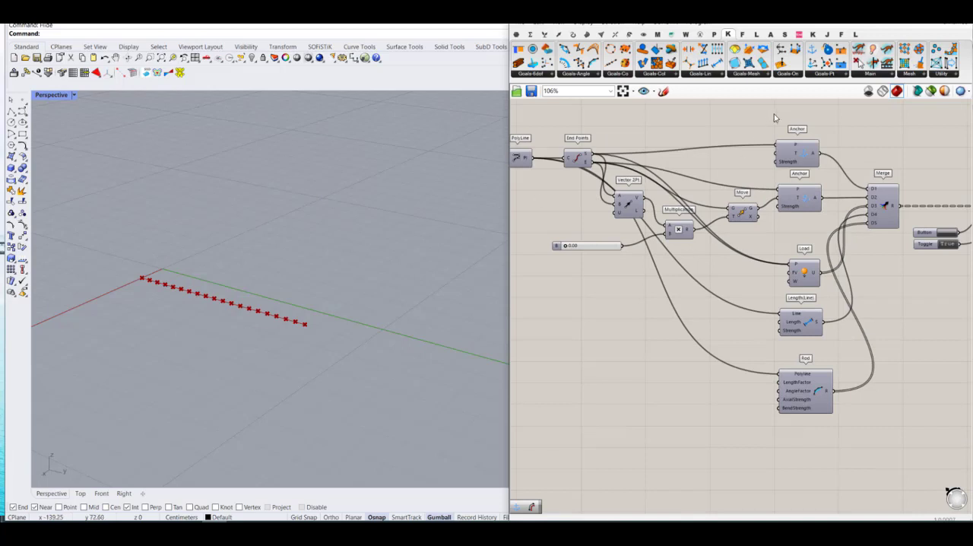
pyautogui.click(658, 74)
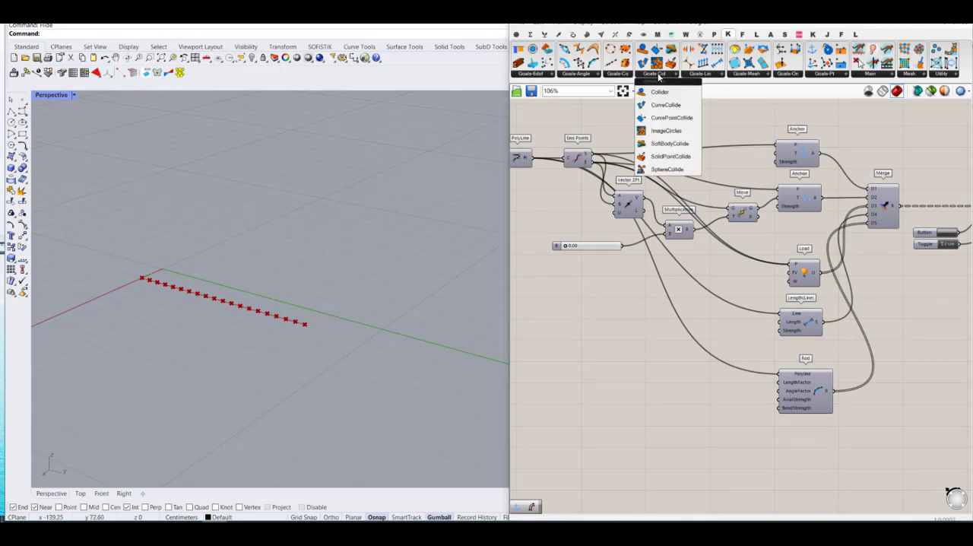
pyautogui.click(670, 157)
pyautogui.click(804, 456)
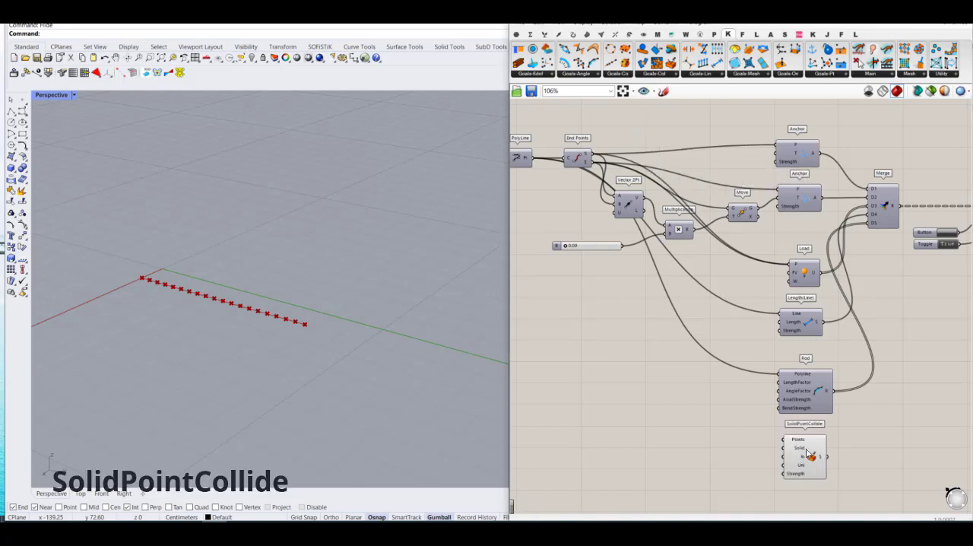
pyautogui.moveTo(806, 450); pyautogui.dragTo(809, 455)
pyautogui.click(719, 423)
pyautogui.moveTo(768, 371); pyautogui.dragTo(761, 354, button='right')
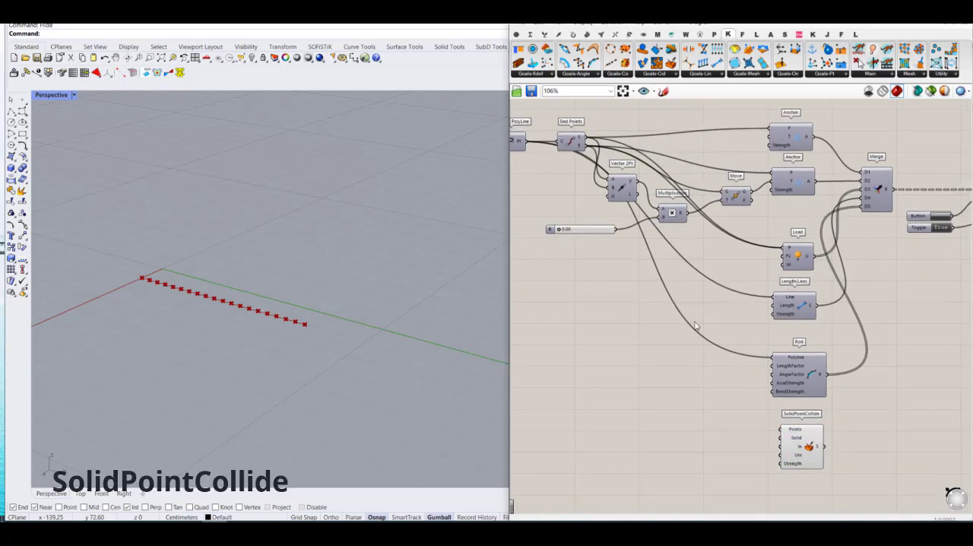
# Step: Add an Explode component in the free space below the Multiplication slider
pyautogui.doubleClick(624, 286)
pyautogui.write('explo')
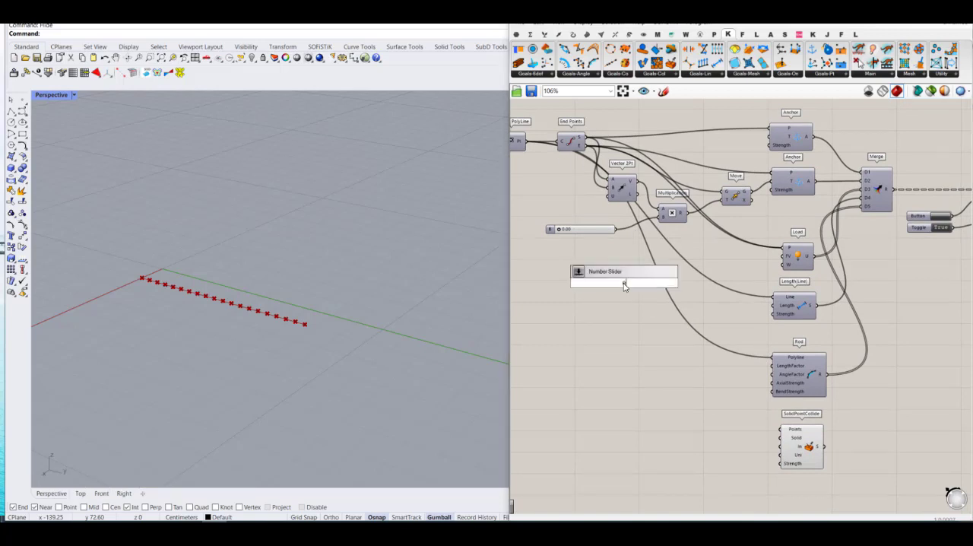
pyautogui.click(627, 271)
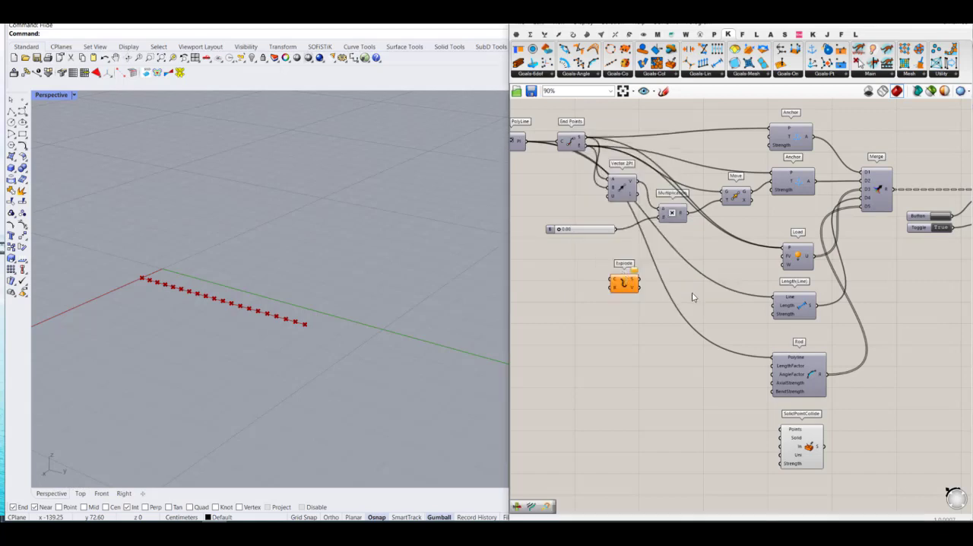
# Step: Connect the PolyLine output to Explode's C input, and Explode's V output to SolidPointCollide's Points input
pyautogui.scroll(-3, 690, 295)
pyautogui.scroll(3, 575, 240)
pyautogui.moveTo(613, 225); pyautogui.dragTo(662, 232, button='right')
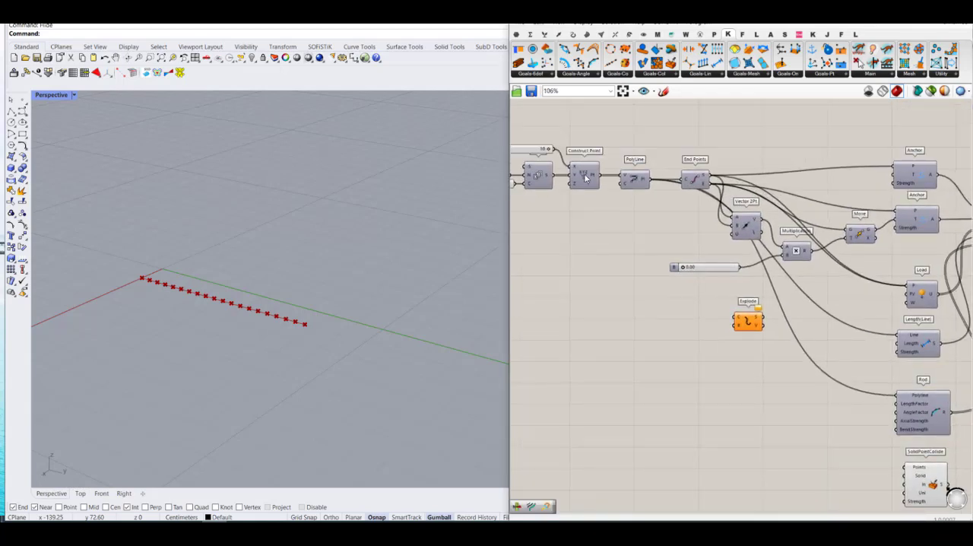
pyautogui.click(585, 177)
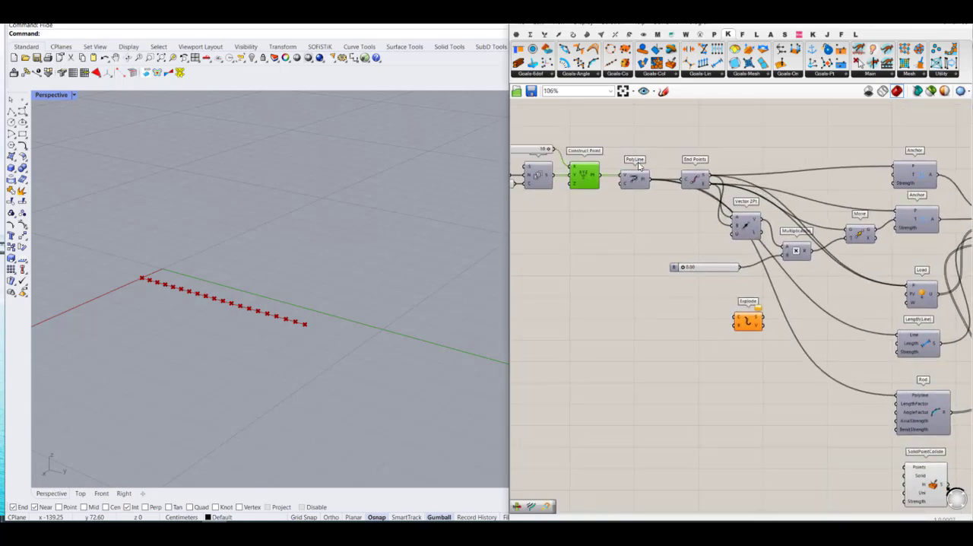
pyautogui.moveTo(652, 180); pyautogui.dragTo(859, 369)
pyautogui.click(749, 320)
pyautogui.scroll(-2, 732, 338)
pyautogui.scroll(4, 730, 335)
pyautogui.scroll(-4, 692, 204)
pyautogui.scroll(4, 751, 299)
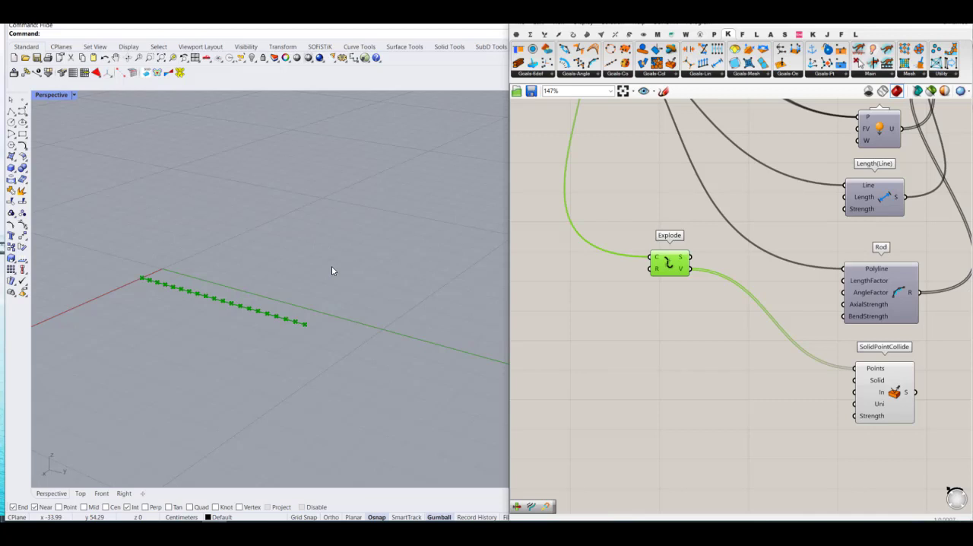
# Step: Add a Center Box component beside the SolidPointCollide goal
pyautogui.moveTo(861, 395); pyautogui.dragTo(801, 361, button='right')
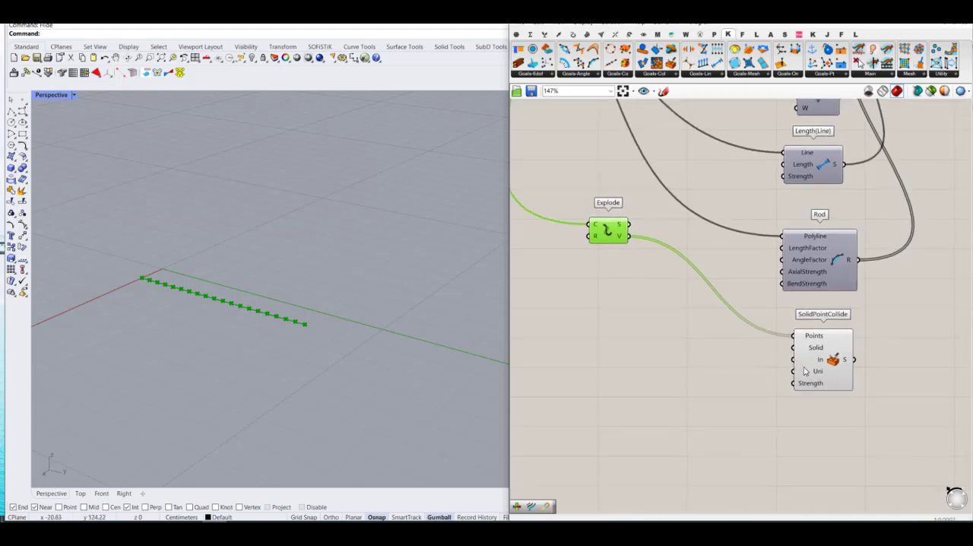
pyautogui.doubleClick(677, 372)
pyautogui.write('box cen')
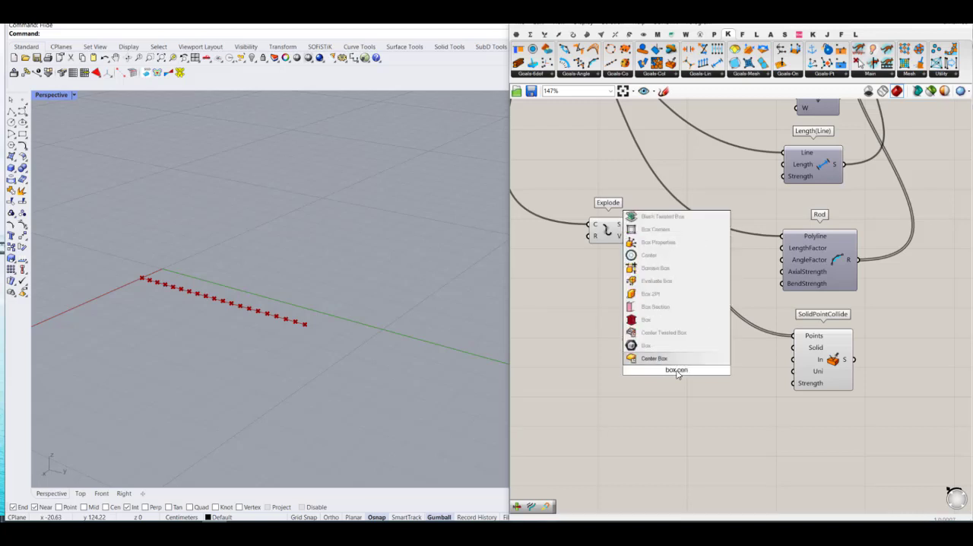
pyautogui.press('Return')
pyautogui.click(692, 351)
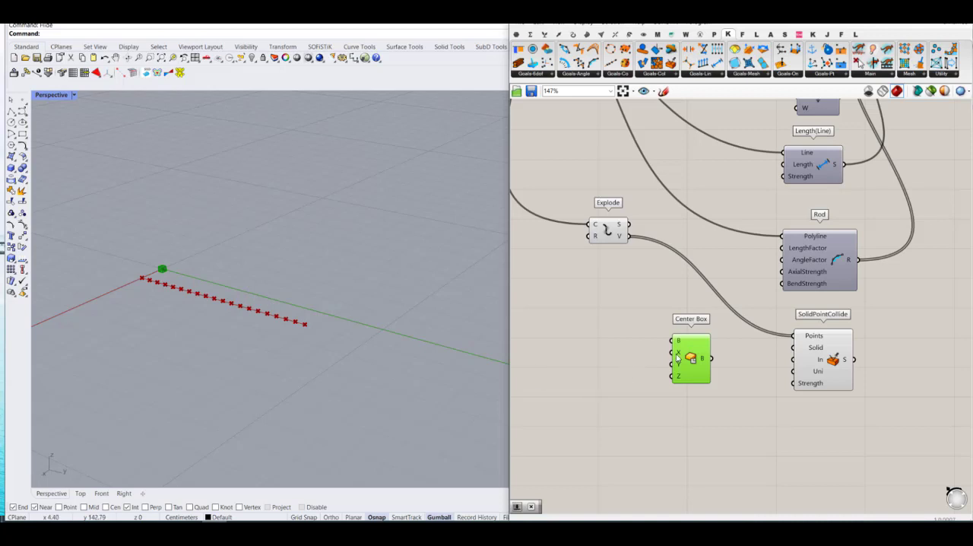
# Step: Add a number slider with value 10 and connect it to Center Box's X, Y and Z inputs
pyautogui.doubleClick(623, 359)
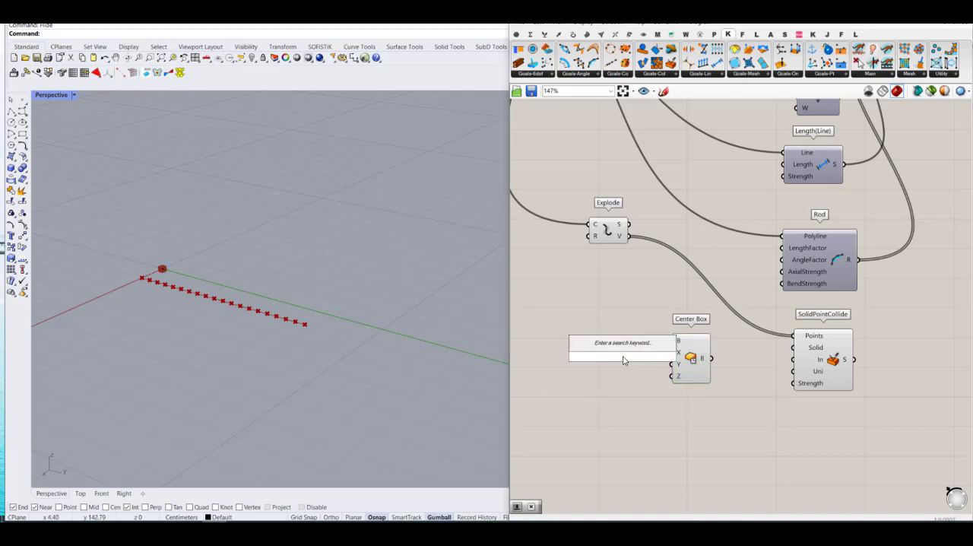
pyautogui.write('10')
pyautogui.press('Return')
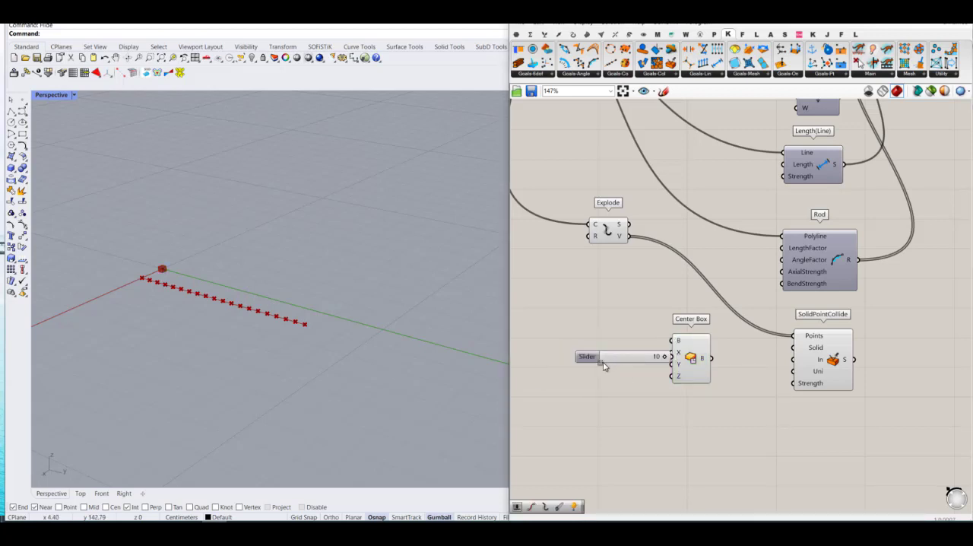
pyautogui.moveTo(602, 365); pyautogui.dragTo(564, 365)
pyautogui.moveTo(631, 357)
pyautogui.mouseDown()
pyautogui.moveTo(672, 352)
pyautogui.moveTo(672, 364)
pyautogui.moveTo(634, 358)
pyautogui.mouseUp()
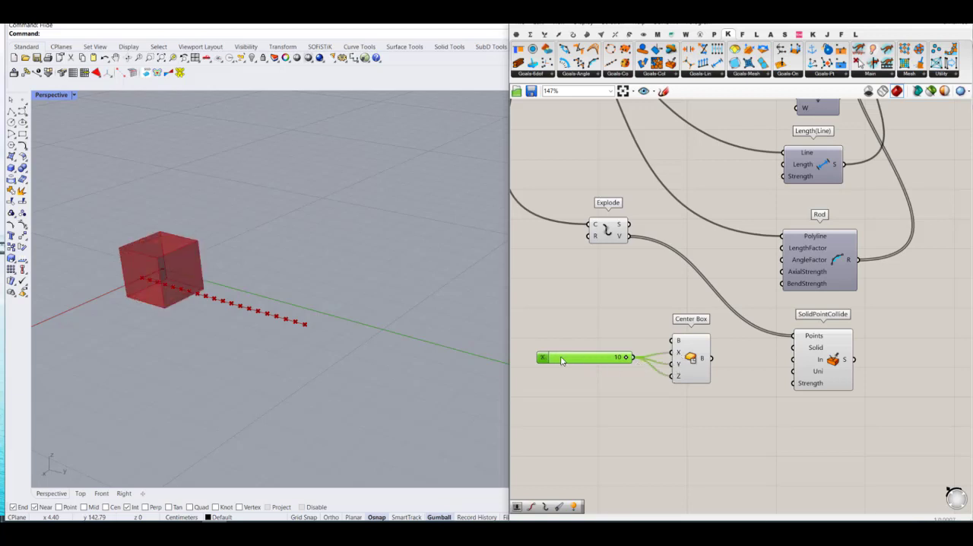
# Step: Raise the upper limit of Center Box's size slider and set its value to 92
pyautogui.doubleClick(541, 361)
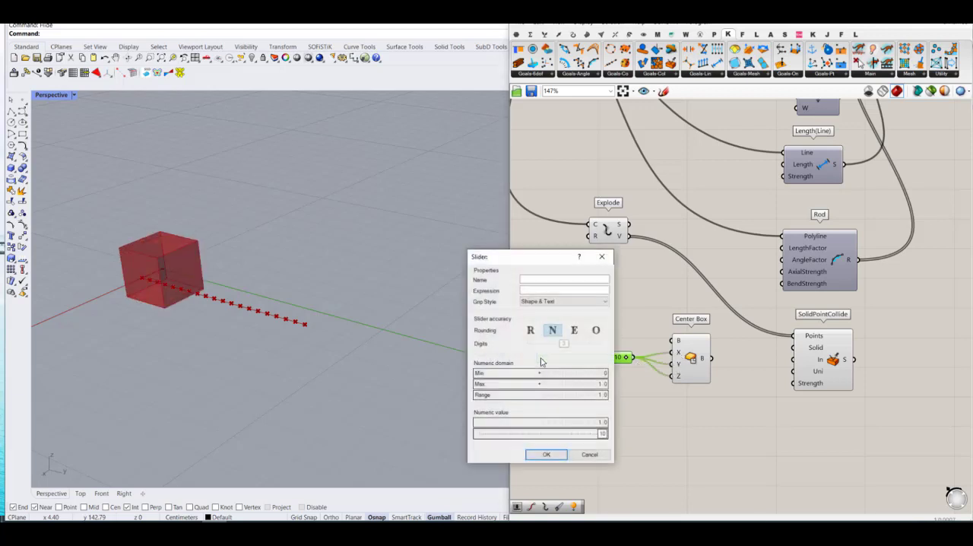
pyautogui.click(546, 453)
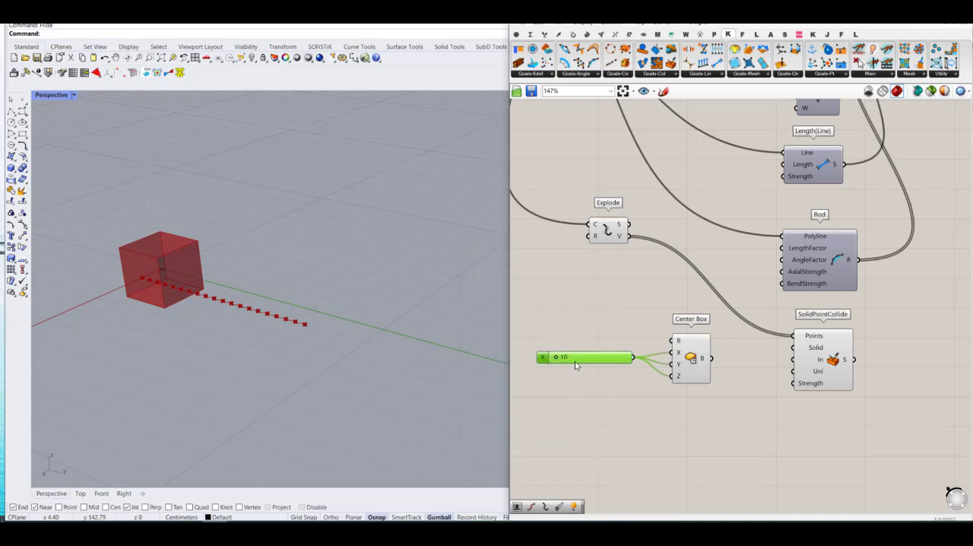
pyautogui.moveTo(555, 360)
pyautogui.mouseDown()
pyautogui.moveTo(569, 357)
pyautogui.moveTo(560, 356)
pyautogui.mouseUp()
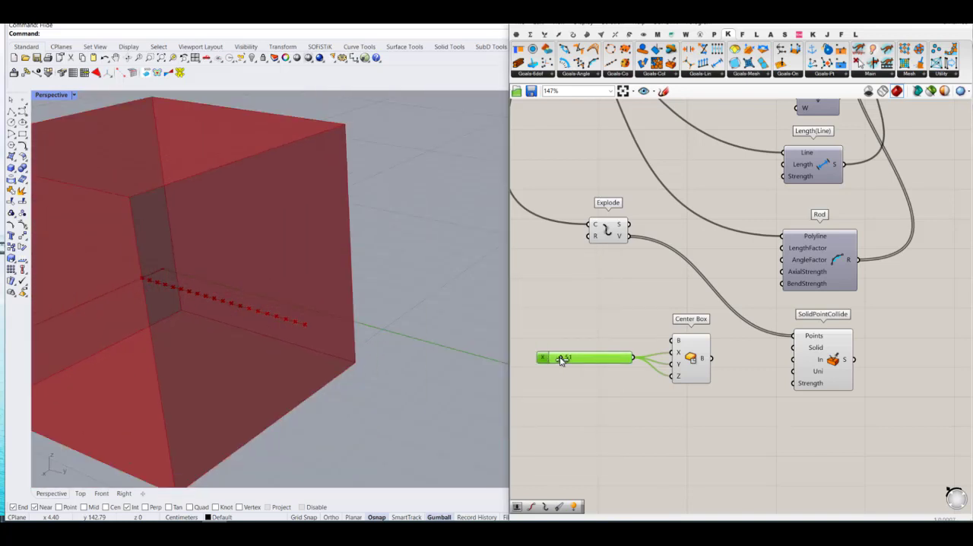
pyautogui.scroll(-5, 307, 337)
pyautogui.moveTo(304, 336)
pyautogui.mouseDown(button='right')
pyautogui.moveTo(365, 321)
pyautogui.moveTo(313, 332)
pyautogui.mouseUp(button='right')
pyautogui.click(629, 383)
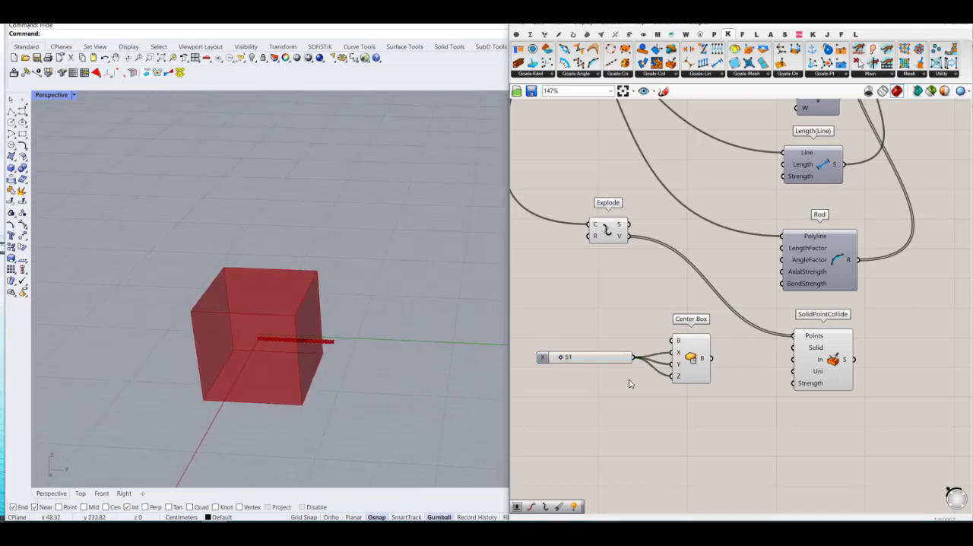
pyautogui.moveTo(628, 371); pyautogui.dragTo(678, 399, button='right')
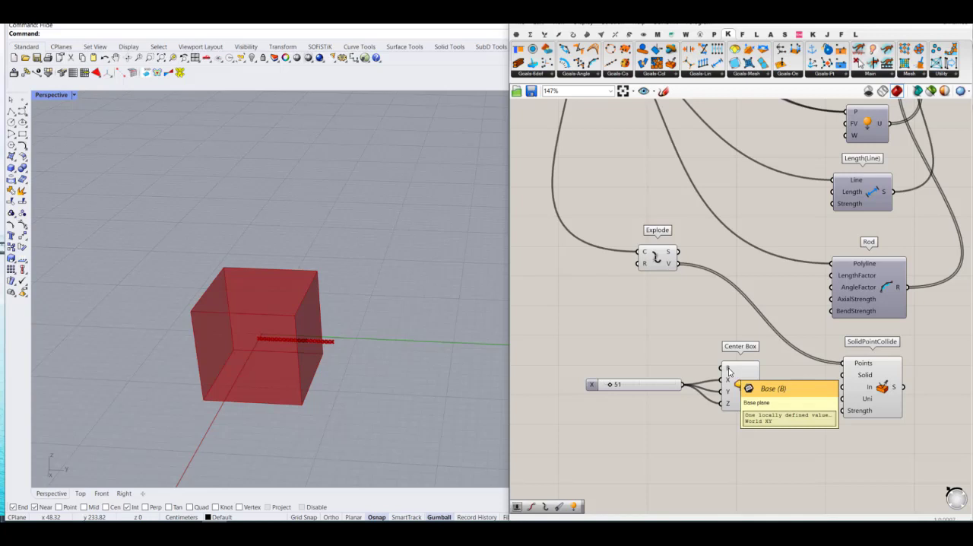
pyautogui.moveTo(610, 386); pyautogui.dragTo(616, 386)
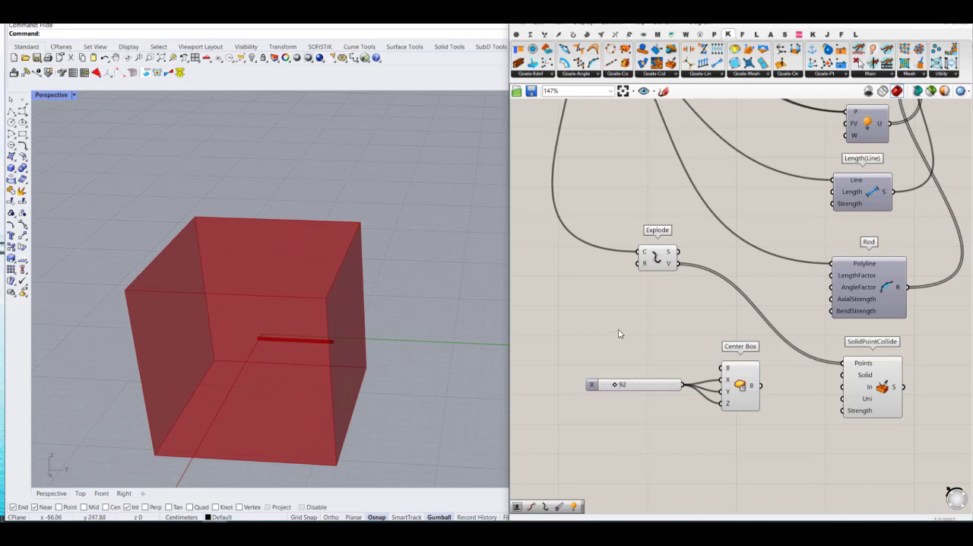
# Step: Add a Move component between Center Box and SolidPointCollide and connect Center Box's B output to its G input
pyautogui.moveTo(693, 391); pyautogui.dragTo(625, 357, button='right')
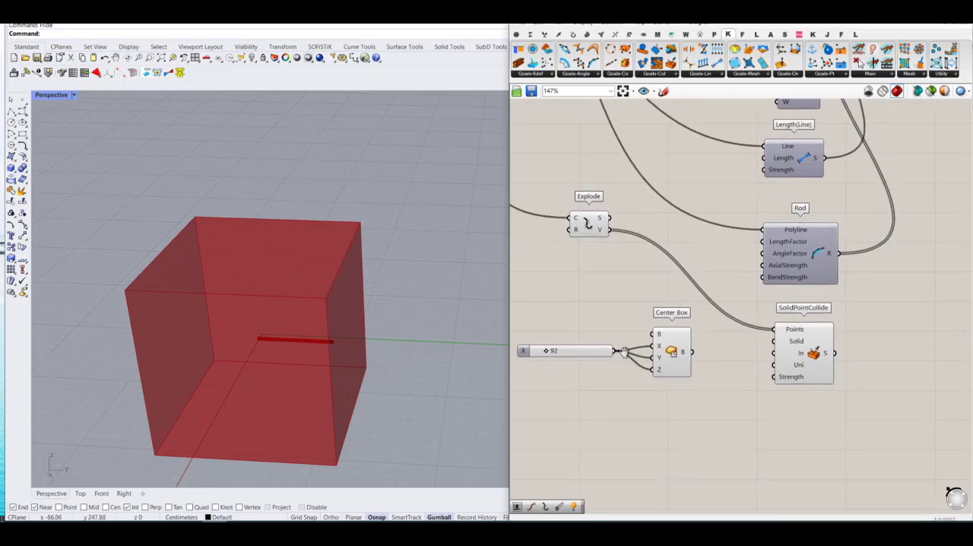
pyautogui.doubleClick(734, 396)
pyautogui.write('move')
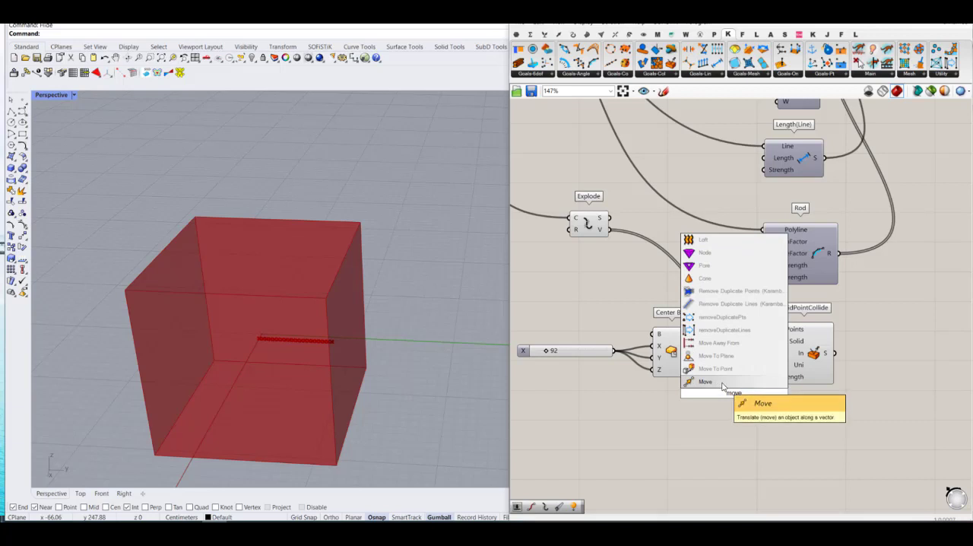
pyautogui.click(722, 383)
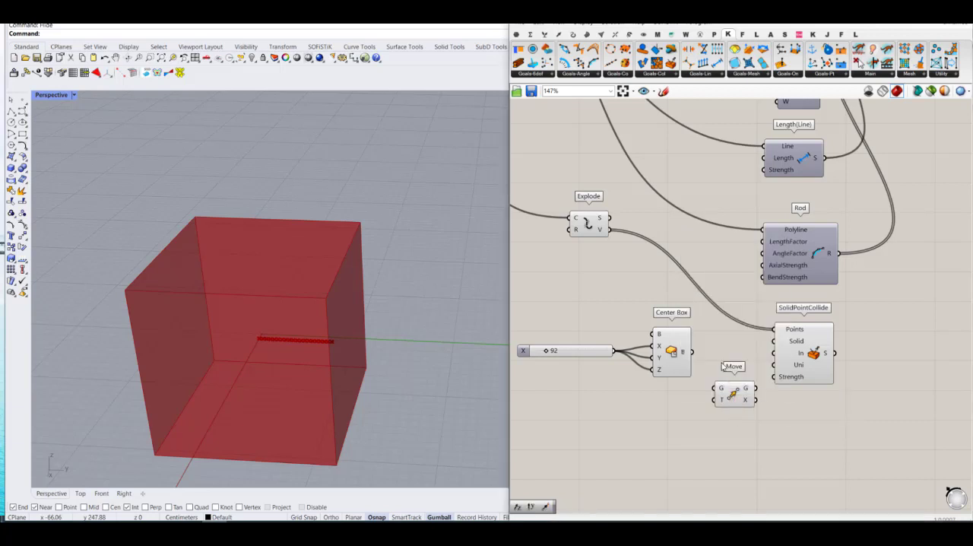
pyautogui.click(814, 361)
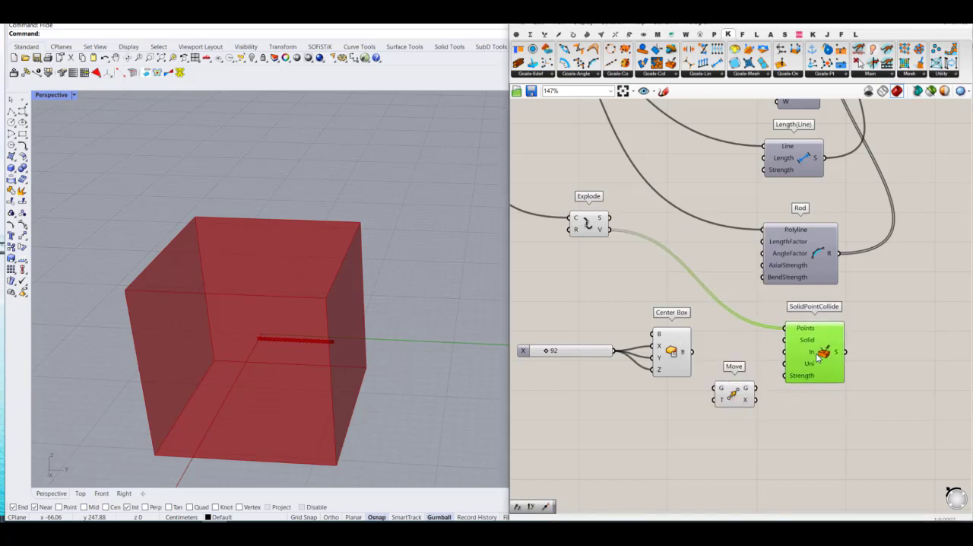
pyautogui.scroll(2, 691, 363)
pyautogui.moveTo(695, 347); pyautogui.dragTo(731, 396)
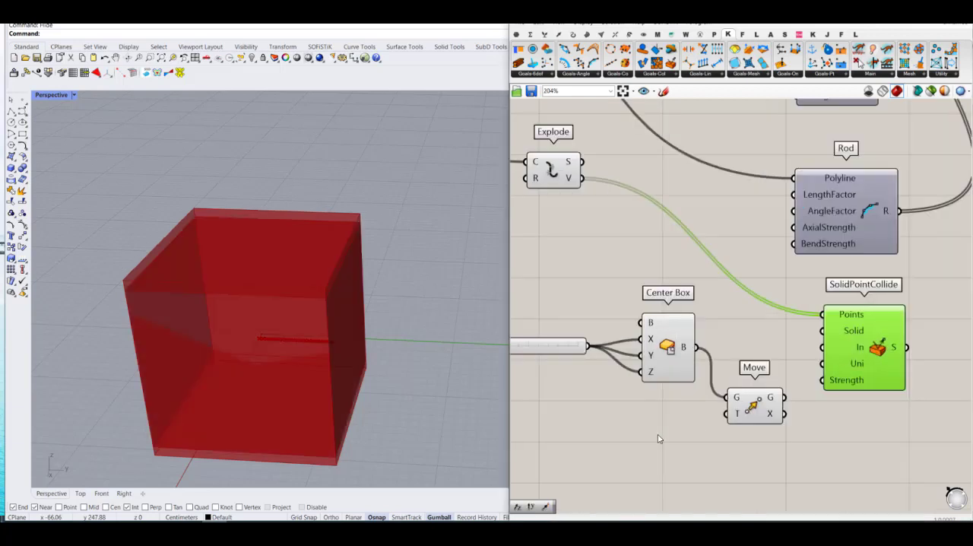
# Step: Add a Unit Z vector component below Center Box, next to the Move component
pyautogui.doubleClick(657, 431)
pyautogui.write('z')
pyautogui.press('Return')
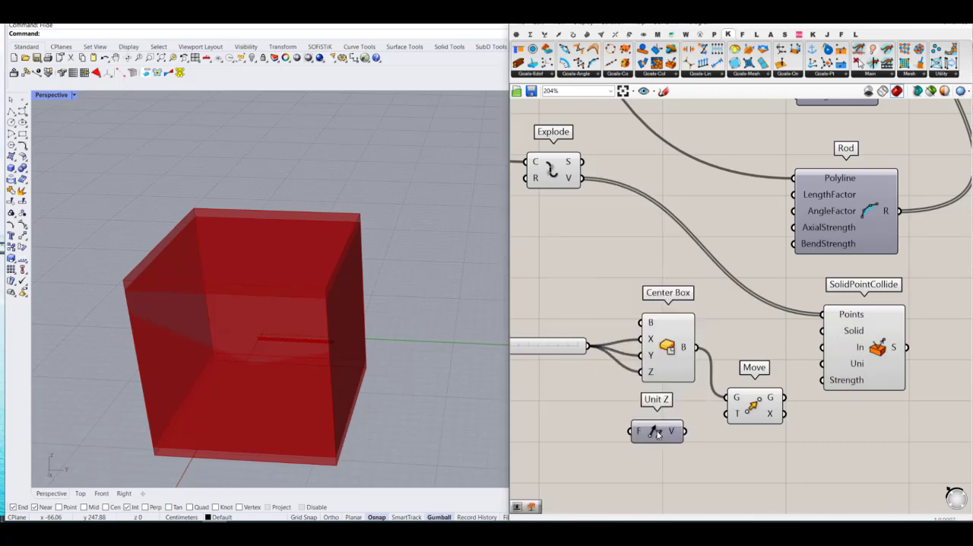
pyautogui.moveTo(404, 448); pyautogui.dragTo(362, 404, button='right')
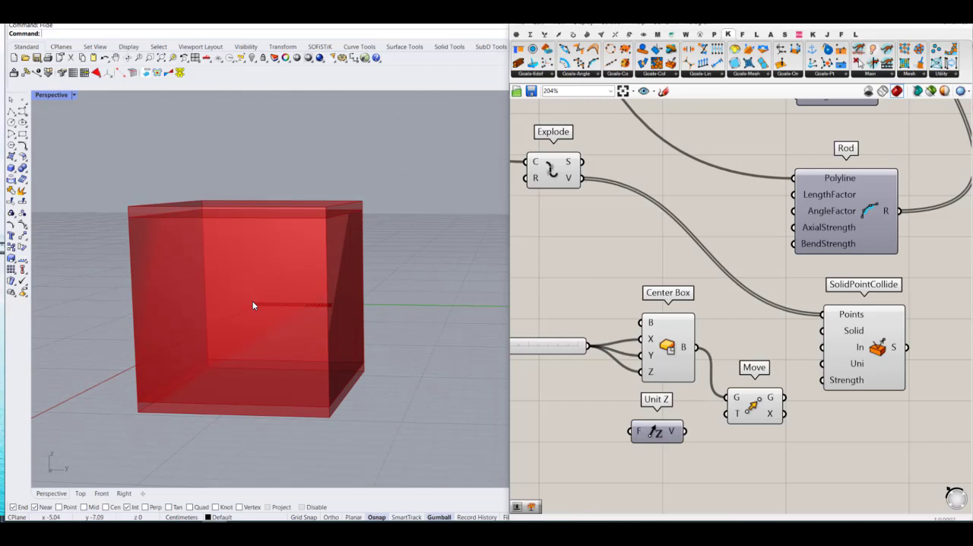
pyautogui.scroll(1, 706, 452)
pyautogui.scroll(-2, 705, 454)
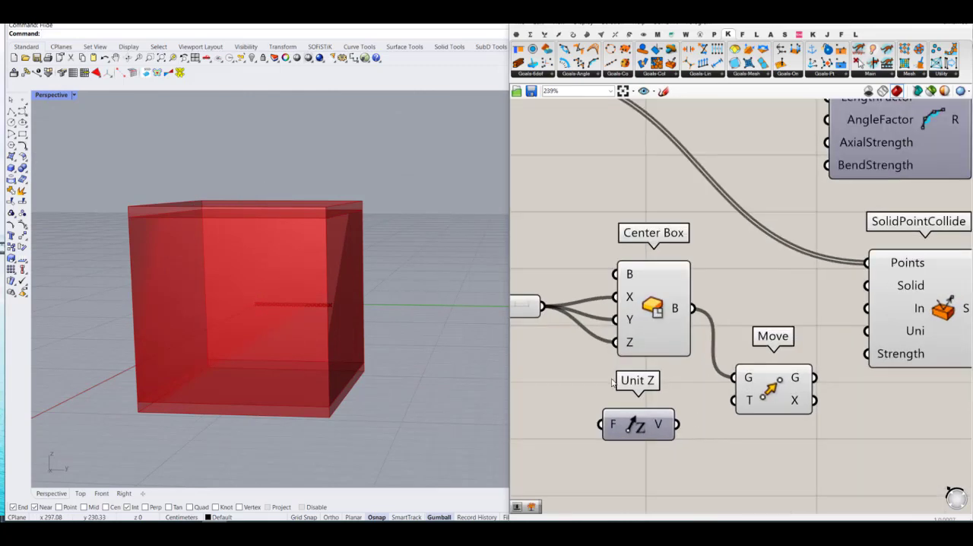
pyautogui.scroll(-3, 639, 339)
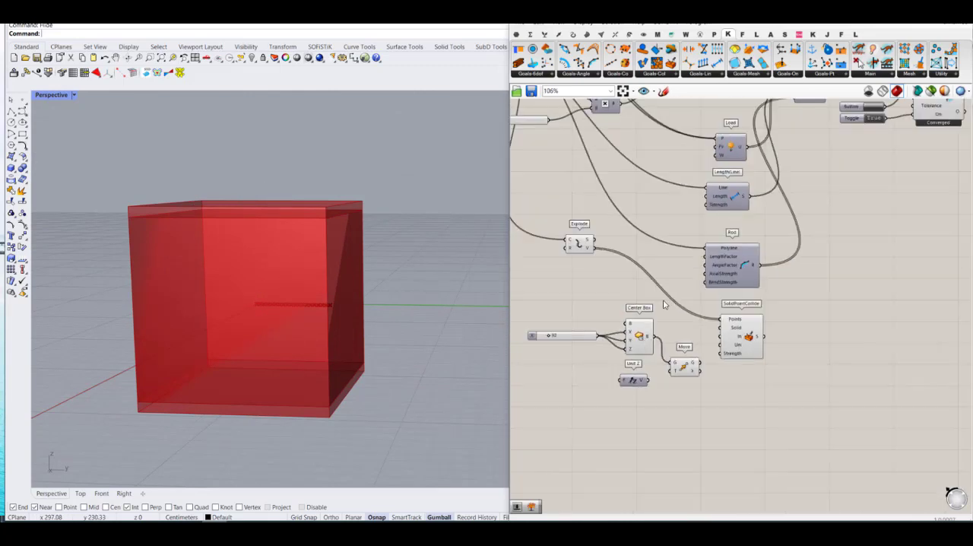
# Step: Shift the size slider and Center Box together away from the Unit Z and Move components to make room for wiring
pyautogui.moveTo(664, 300); pyautogui.dragTo(571, 340)
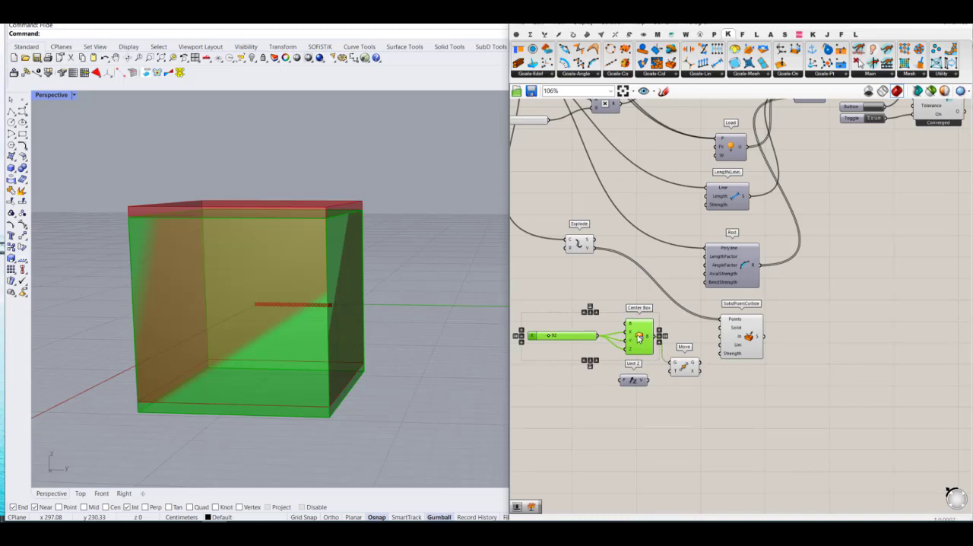
pyautogui.moveTo(637, 337); pyautogui.dragTo(642, 374)
pyautogui.click(619, 354)
pyautogui.scroll(3, 619, 353)
pyautogui.scroll(-1, 659, 376)
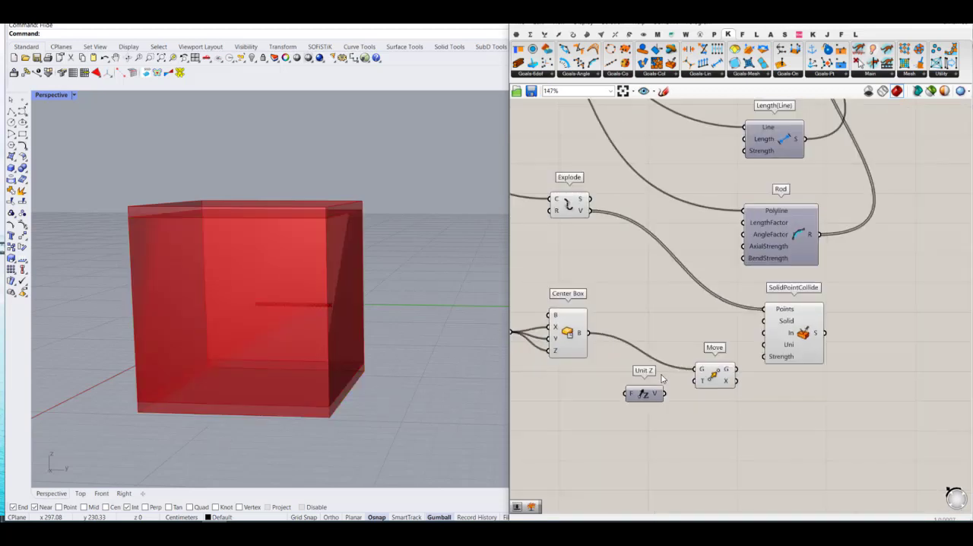
# Step: Connect the box size slider to Unit Z's F input and Unit Z's V output to Move's T input
pyautogui.scroll(-4, 563, 378)
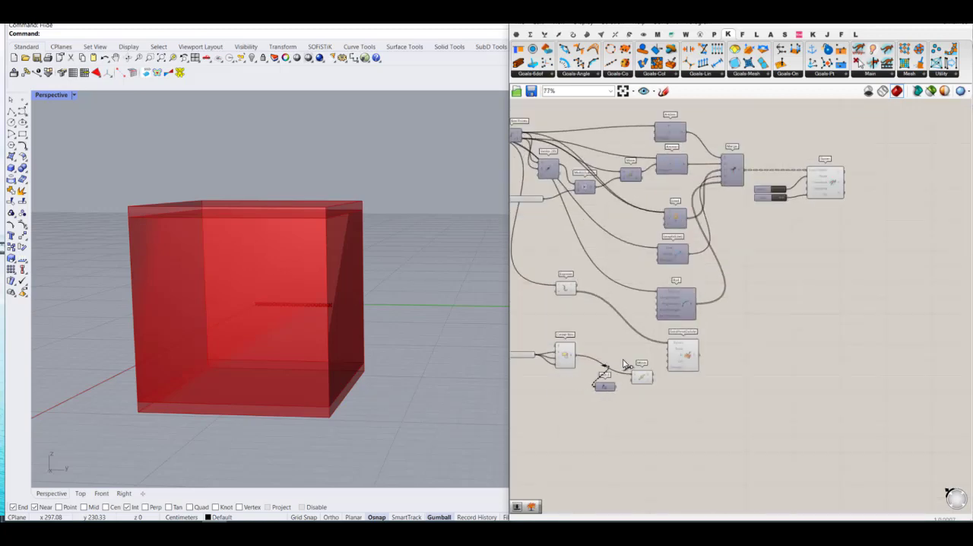
pyautogui.scroll(-4, 625, 366)
pyautogui.moveTo(624, 364); pyautogui.dragTo(666, 330)
pyautogui.scroll(7, 621, 367)
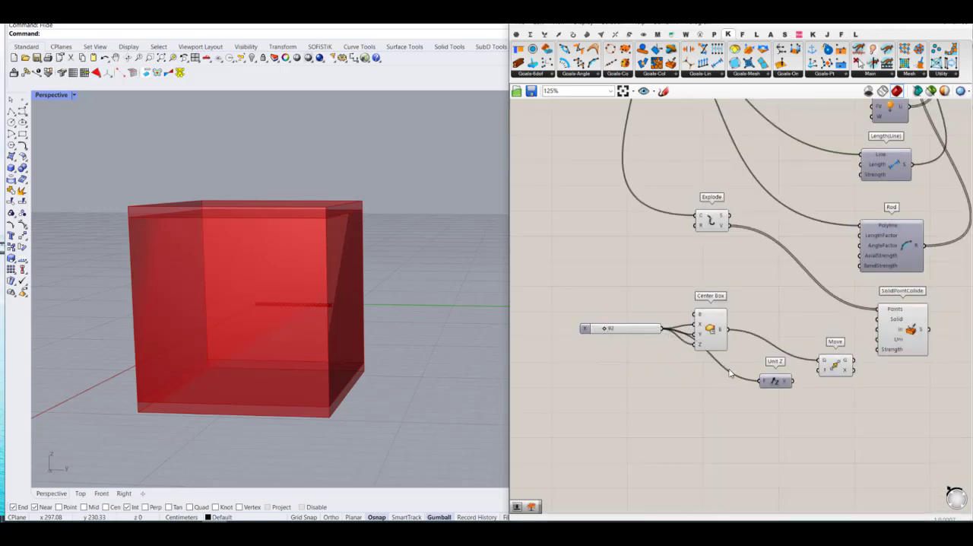
pyautogui.scroll(2, 730, 372)
pyautogui.moveTo(819, 370); pyautogui.dragTo(781, 385)
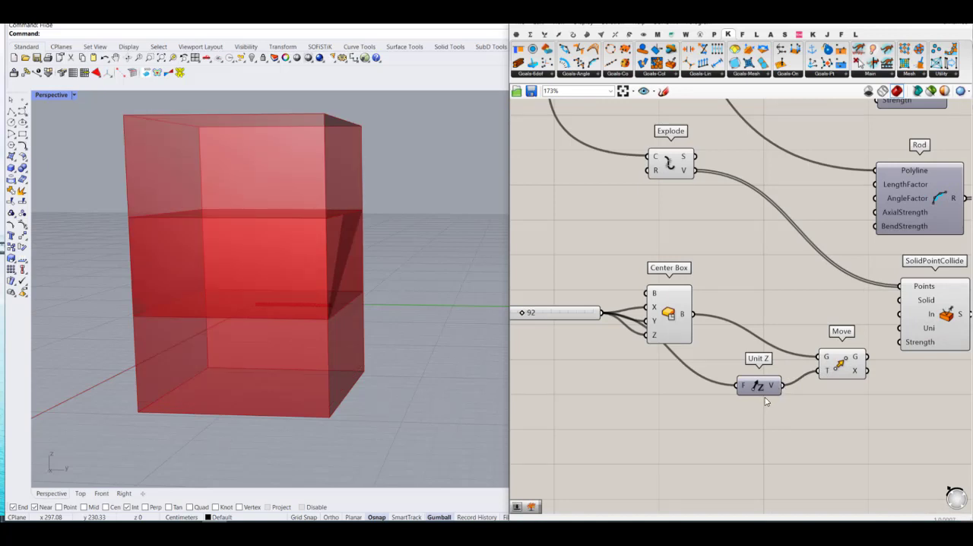
# Step: Set the expression -x on Unit Z's F input
pyautogui.rightClick(743, 389)
pyautogui.moveTo(772, 435)
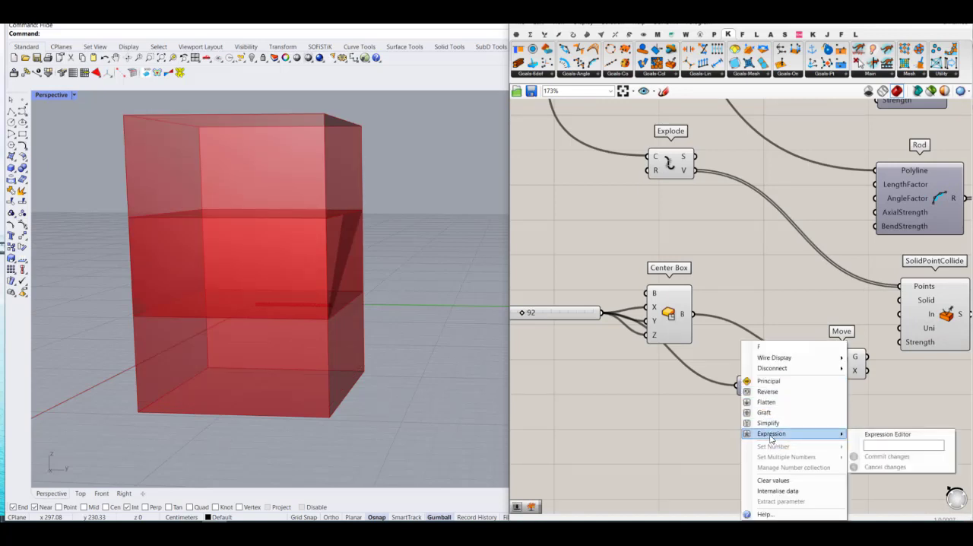
pyautogui.click(872, 443)
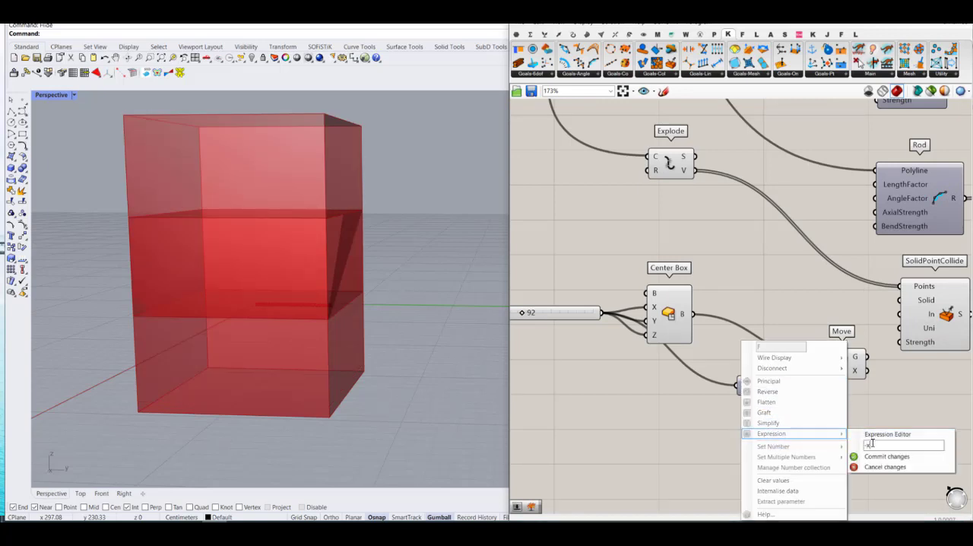
pyautogui.click(866, 456)
# Step: Turn off the preview of the Center Box component and view the moved box from above
pyautogui.moveTo(726, 291); pyautogui.dragTo(666, 323)
pyautogui.middleClick(710, 315)
pyautogui.click(739, 285)
pyautogui.click(748, 279)
pyautogui.moveTo(355, 319); pyautogui.dragTo(341, 337, button='right')
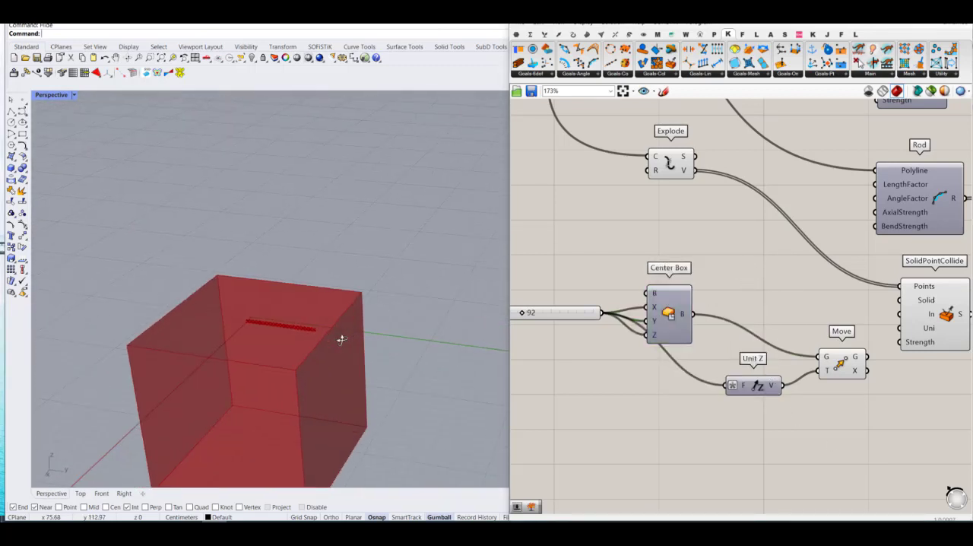
# Step: Move SolidPointCollide slightly and connect the box Move component's G output to its Solid input
pyautogui.moveTo(828, 313); pyautogui.dragTo(707, 313, button='right')
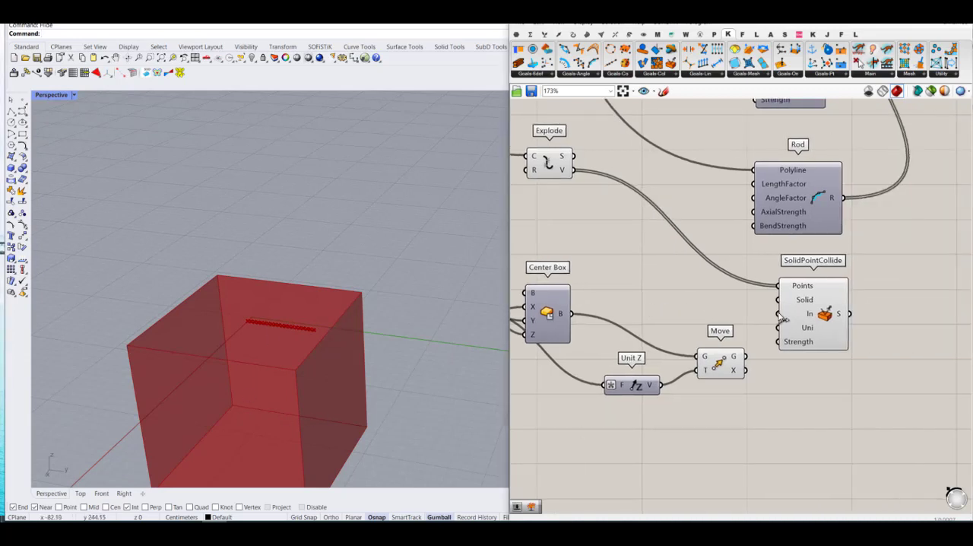
pyautogui.moveTo(808, 314)
pyautogui.mouseDown()
pyautogui.moveTo(817, 315)
pyautogui.moveTo(796, 317)
pyautogui.mouseUp()
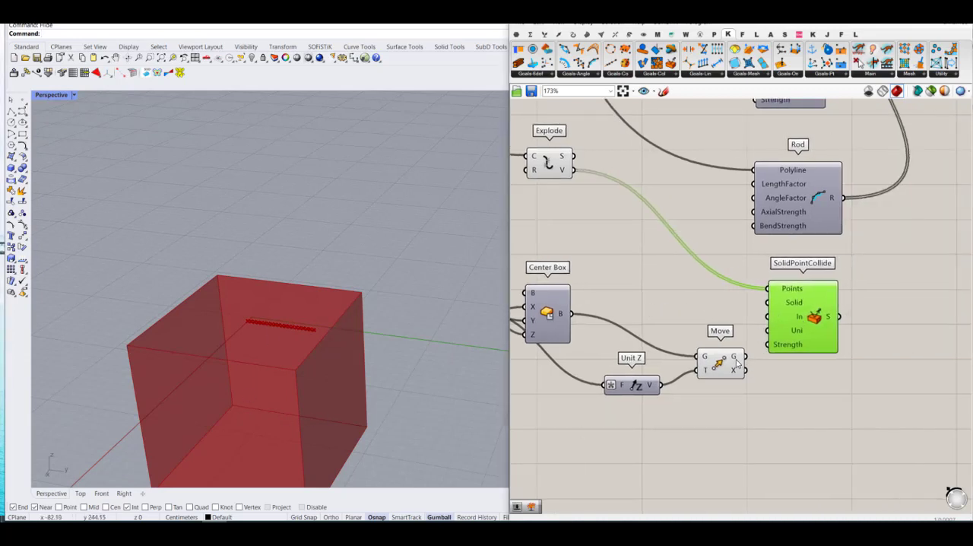
pyautogui.moveTo(744, 354); pyautogui.dragTo(758, 306)
pyautogui.scroll(-3, 604, 357)
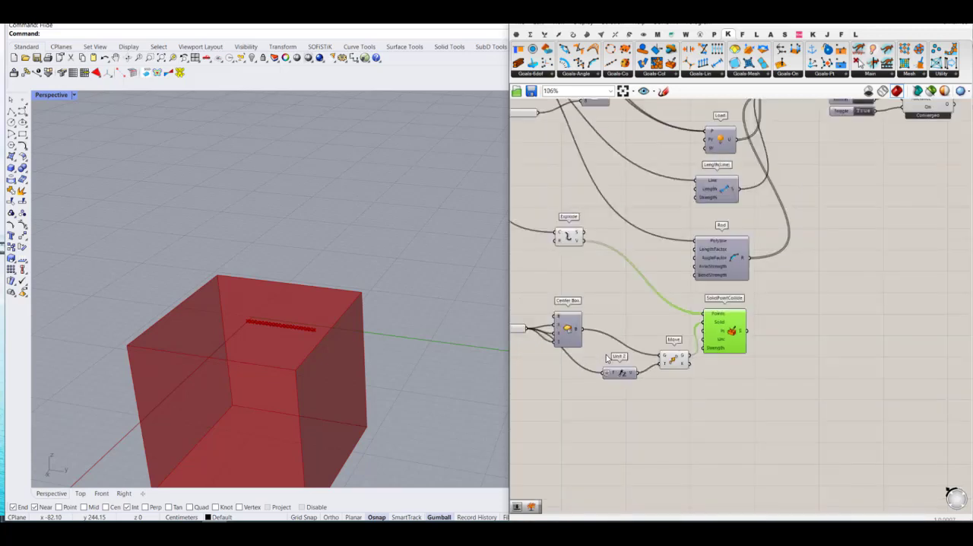
# Step: Add a D6 input to the Merge component and connect SolidPointCollide's S output to it
pyautogui.moveTo(784, 245); pyautogui.dragTo(719, 370, button='right')
pyautogui.scroll(5, 737, 203)
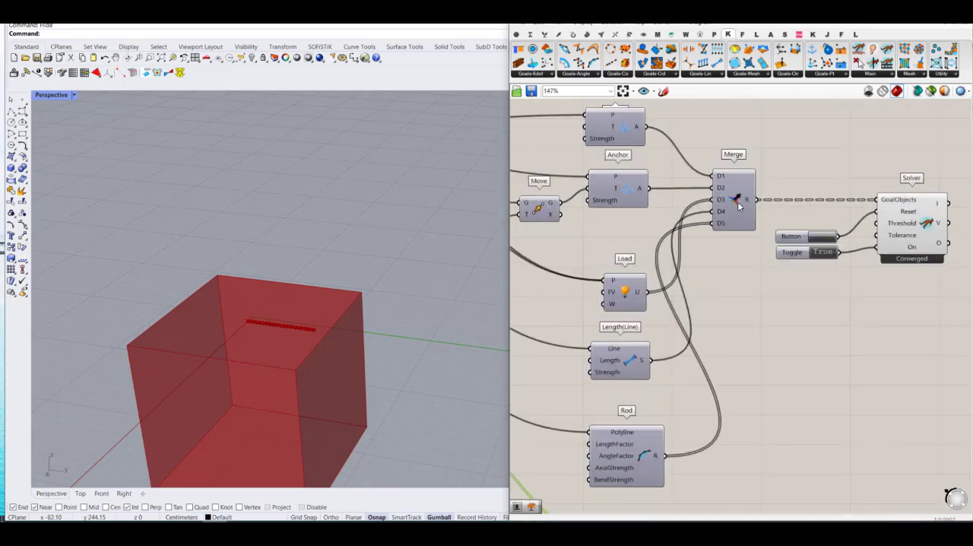
pyautogui.scroll(2, 715, 225)
pyautogui.scroll(-6, 749, 245)
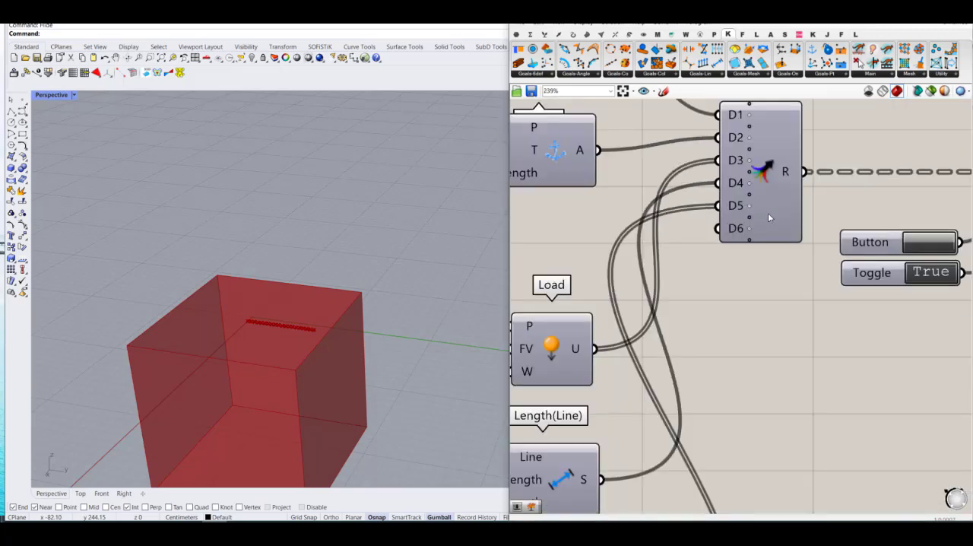
pyautogui.moveTo(727, 458); pyautogui.dragTo(766, 222)
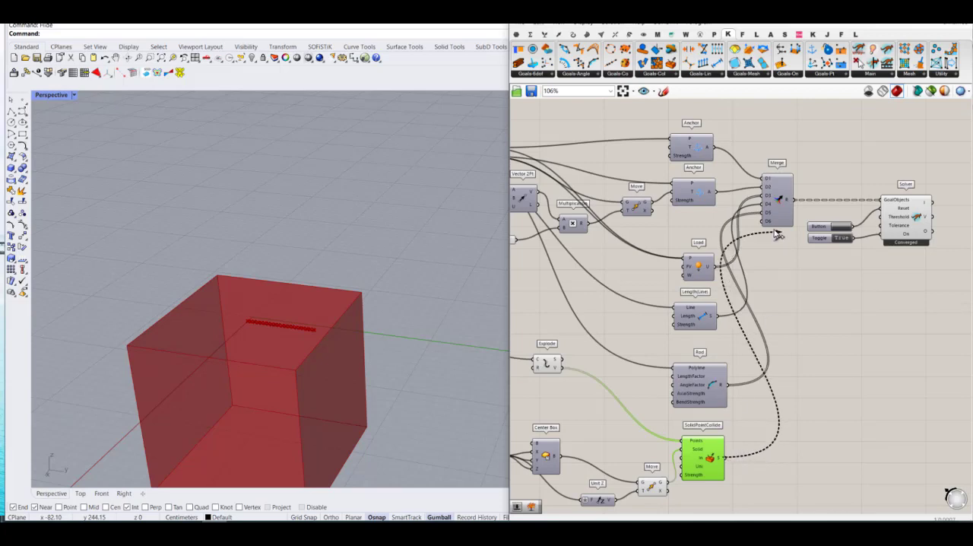
pyautogui.scroll(8, 766, 220)
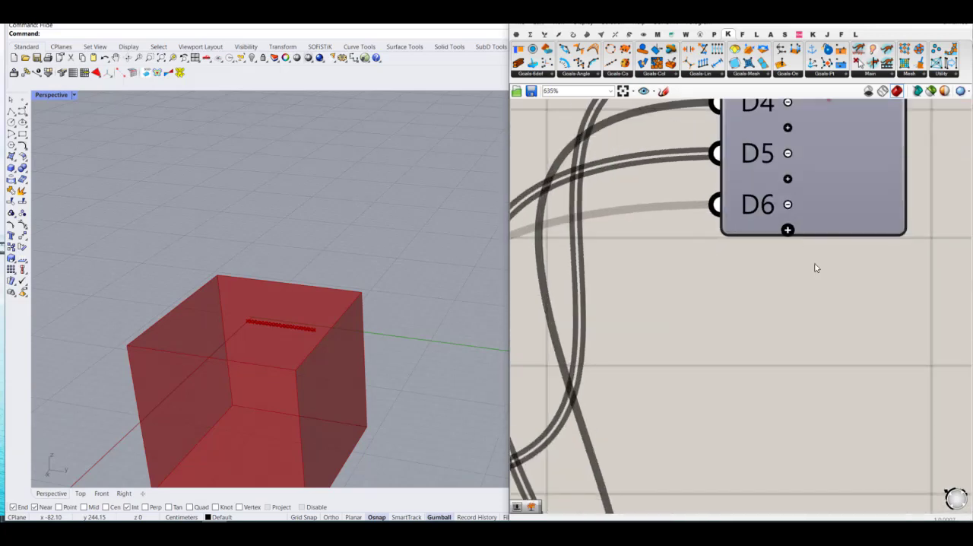
pyautogui.scroll(-10, 817, 282)
# Step: Turn off the preview of the Explode, box Move and SolidPointCollide components
pyautogui.moveTo(840, 481); pyautogui.dragTo(851, 371, button='right')
pyautogui.moveTo(849, 425); pyautogui.dragTo(614, 261)
pyautogui.middleClick(659, 278)
pyautogui.click(692, 247)
pyautogui.click(880, 296)
pyautogui.moveTo(870, 206); pyautogui.dragTo(780, 290, button='right')
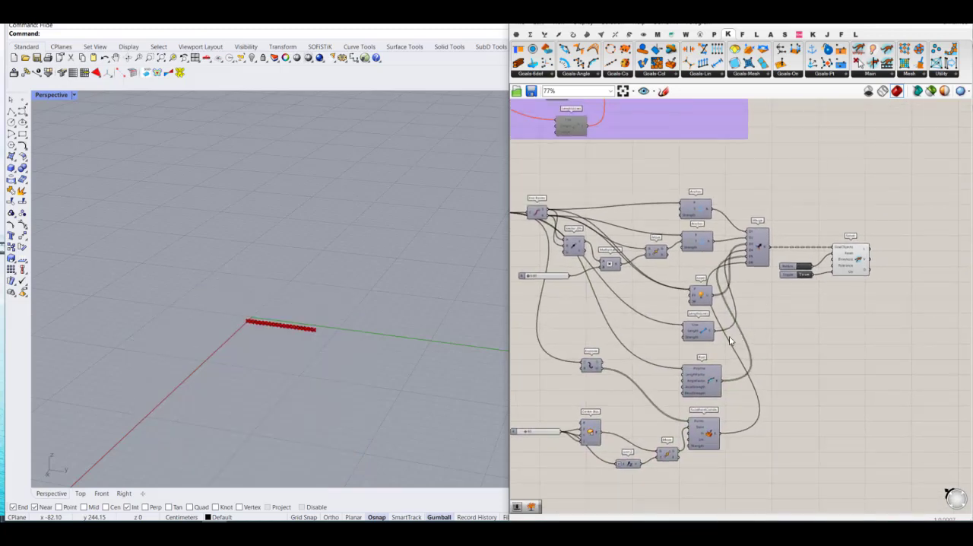
# Step: Test the polyline's bending by setting Multiplication's B slider to 0.35, and return the slider to 0.00
pyautogui.scroll(4, 810, 258)
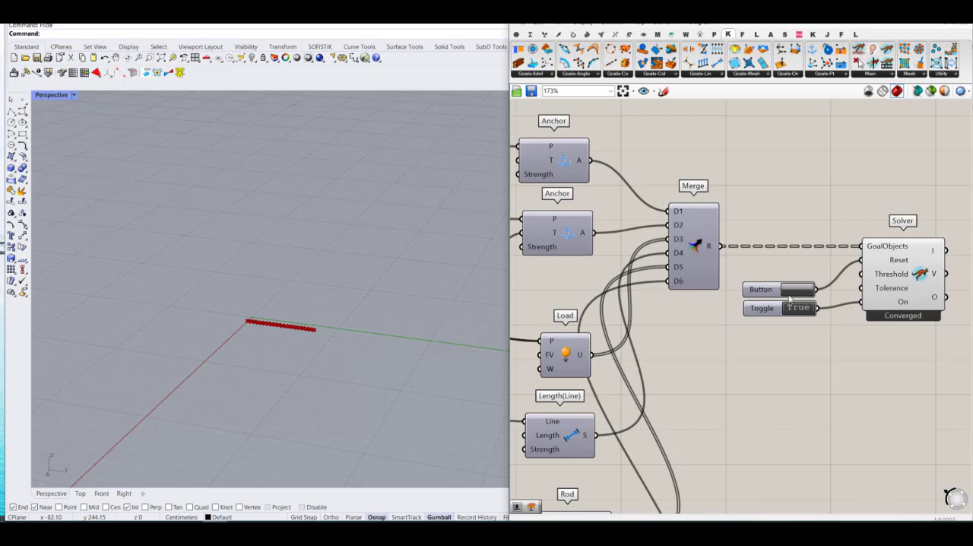
pyautogui.scroll(-5, 848, 294)
pyautogui.scroll(6, 570, 304)
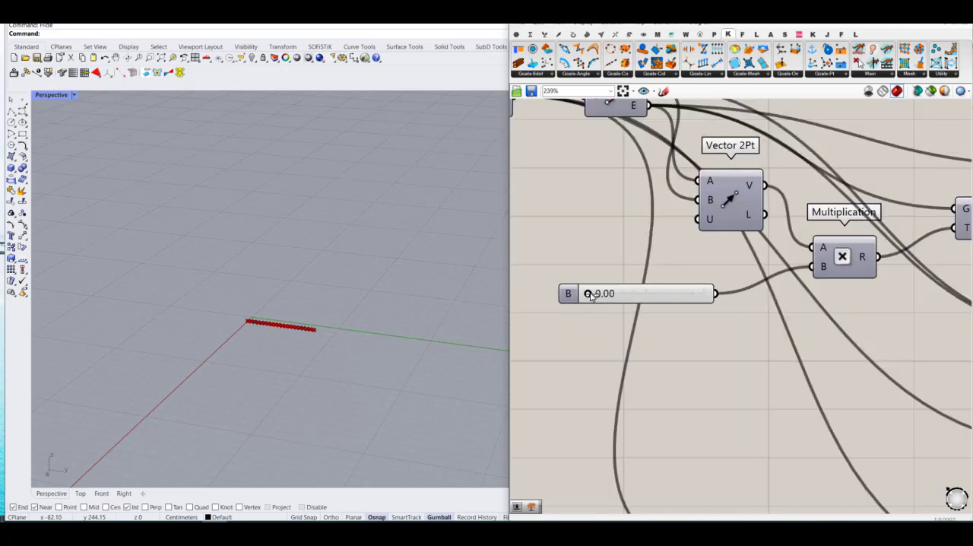
pyautogui.moveTo(585, 295); pyautogui.dragTo(627, 295)
pyautogui.scroll(2, 234, 326)
pyautogui.moveTo(234, 326); pyautogui.dragTo(575, 327, button='right')
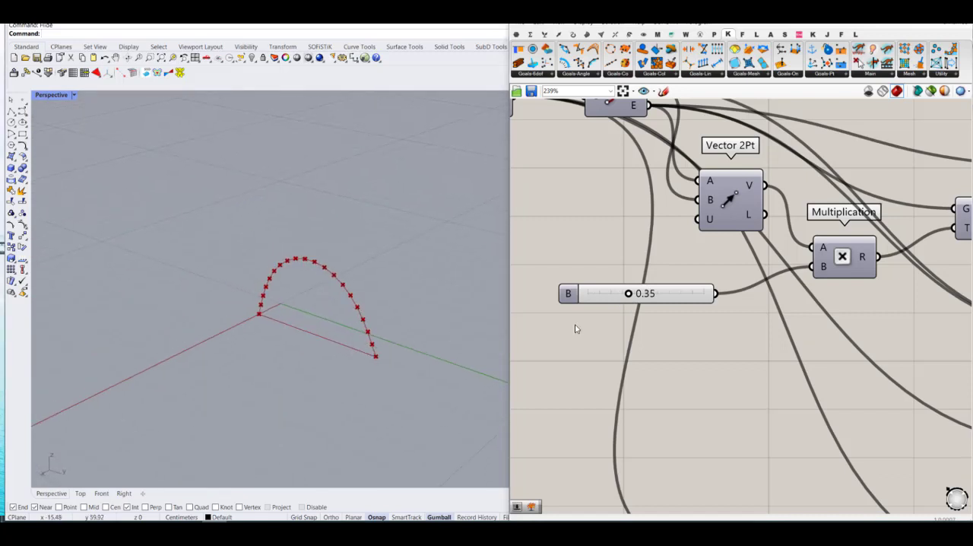
pyautogui.moveTo(628, 295); pyautogui.dragTo(552, 330)
pyautogui.scroll(-8, 605, 332)
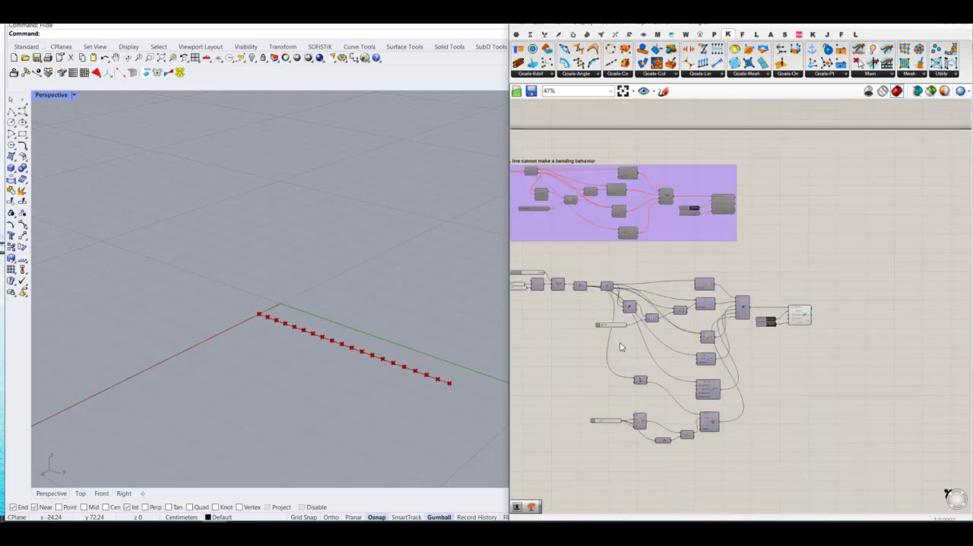
# Step: Group all components of the polyline definition and move the group slightly further down from the line definition
pyautogui.moveTo(755, 356); pyautogui.dragTo(734, 348, button='right')
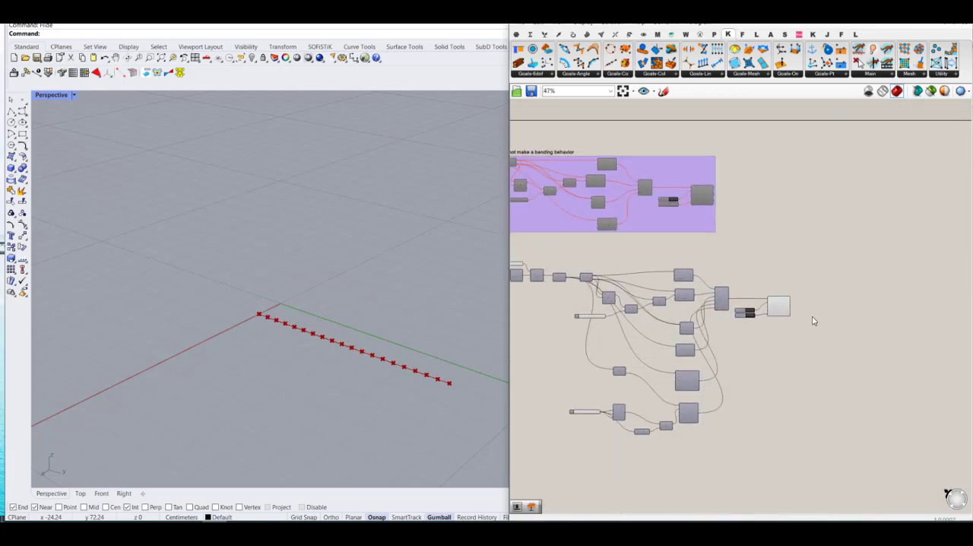
pyautogui.scroll(-3, 829, 315)
pyautogui.moveTo(837, 435); pyautogui.dragTo(628, 278)
pyautogui.middleClick(680, 300)
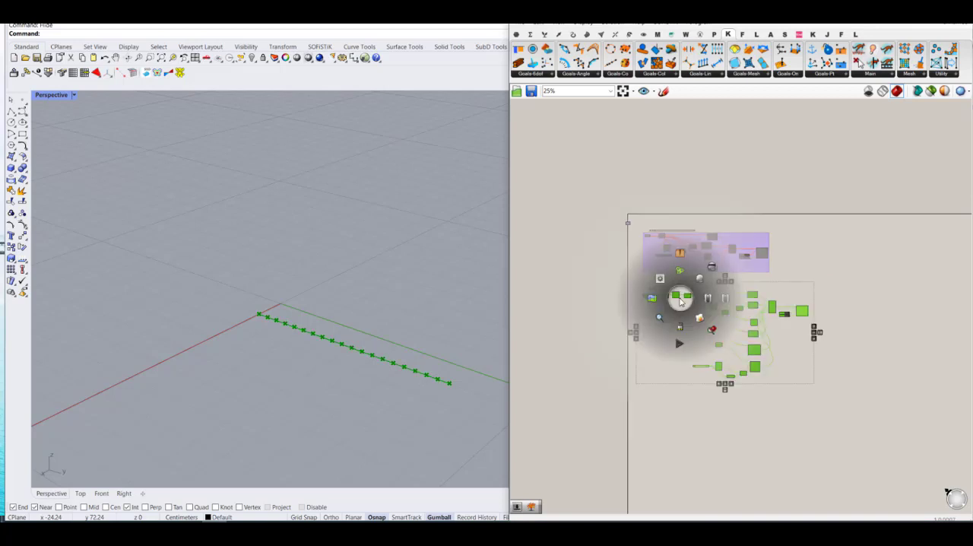
pyautogui.click(681, 271)
pyautogui.click(855, 266)
pyautogui.scroll(4, 780, 319)
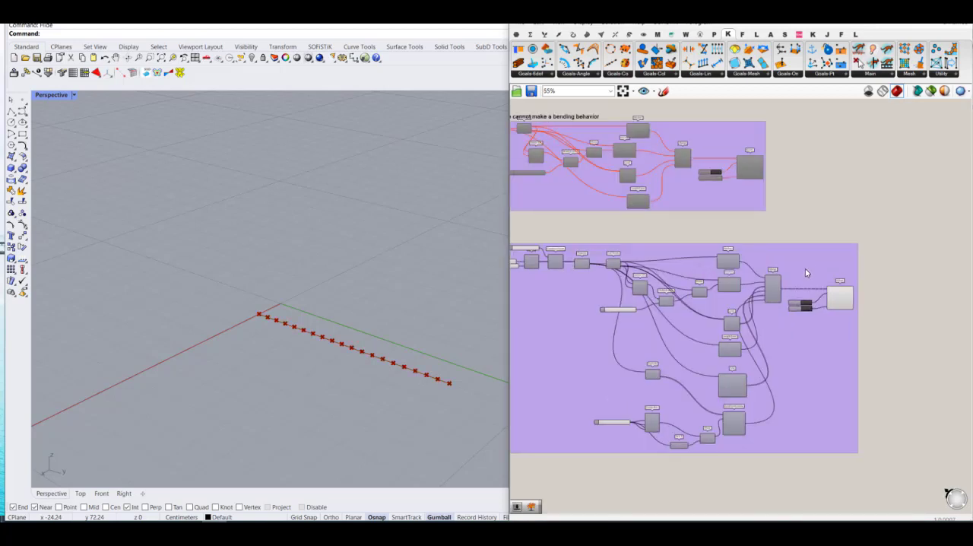
pyautogui.moveTo(806, 273); pyautogui.dragTo(802, 306)
pyautogui.scroll(-3, 873, 302)
pyautogui.scroll(3, 701, 270)
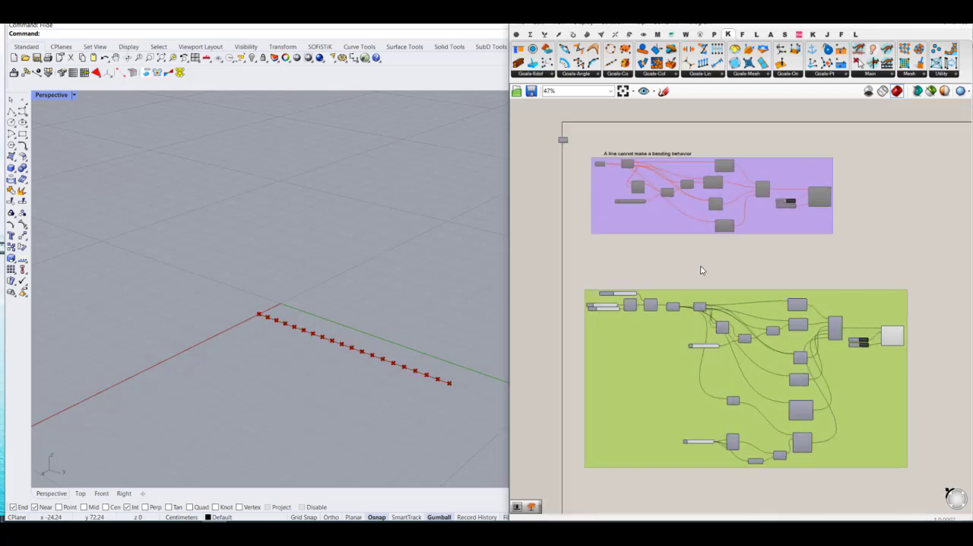
# Step: Copy the "A line cannot make a bending behavior" label to just above the polyline definition's group
pyautogui.click(642, 154)
pyautogui.moveTo(650, 155)
pyautogui.keyDown('alt'); pyautogui.mouseDown()
pyautogui.moveTo(674, 225)
pyautogui.moveTo(652, 292)
pyautogui.mouseUp(); pyautogui.keyUp('alt')
pyautogui.scroll(3, 658, 292)
pyautogui.scroll(2, 659, 294)
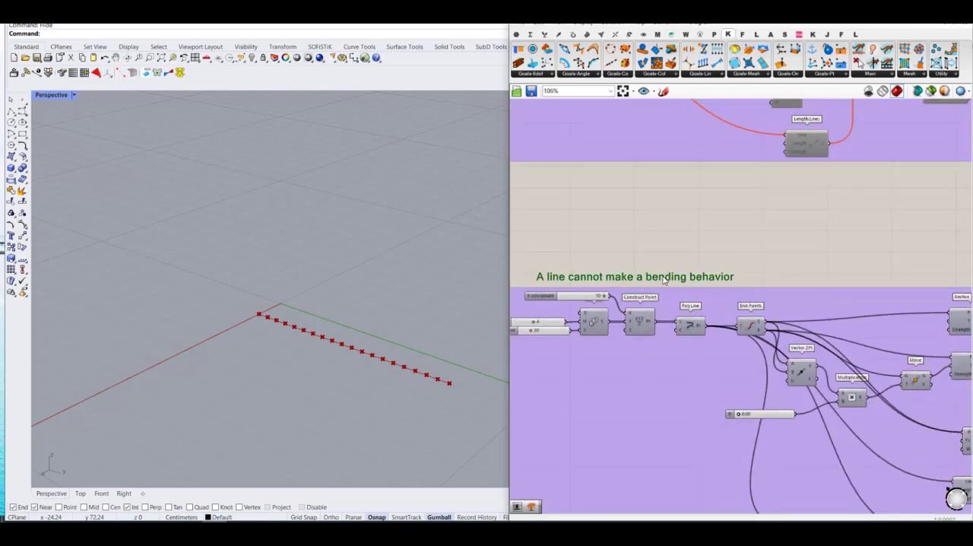
# Step: Change the copied label's text to "We need a polyline to form a bending behavior"
pyautogui.doubleClick(664, 279)
pyautogui.click(643, 234)
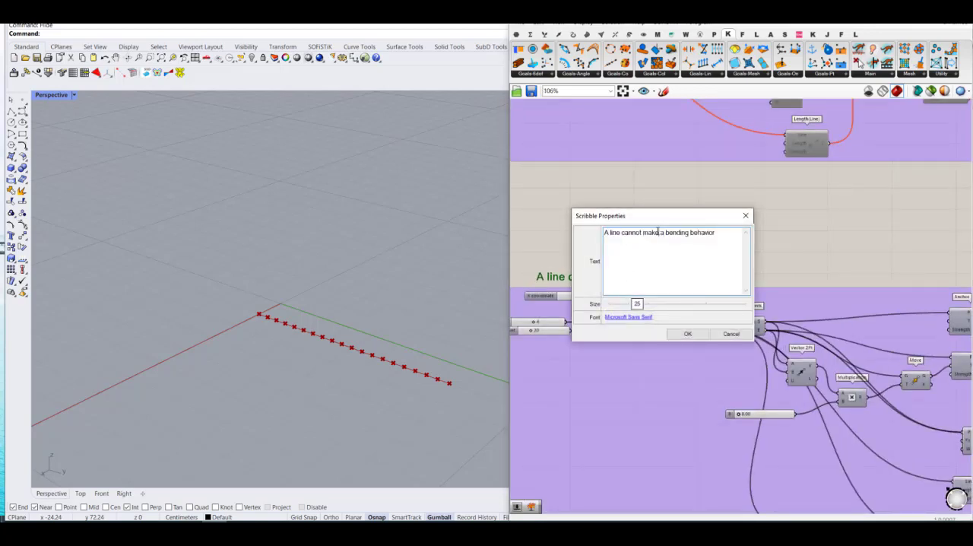
pyautogui.moveTo(658, 232); pyautogui.dragTo(597, 233)
pyautogui.write('We need a pol')
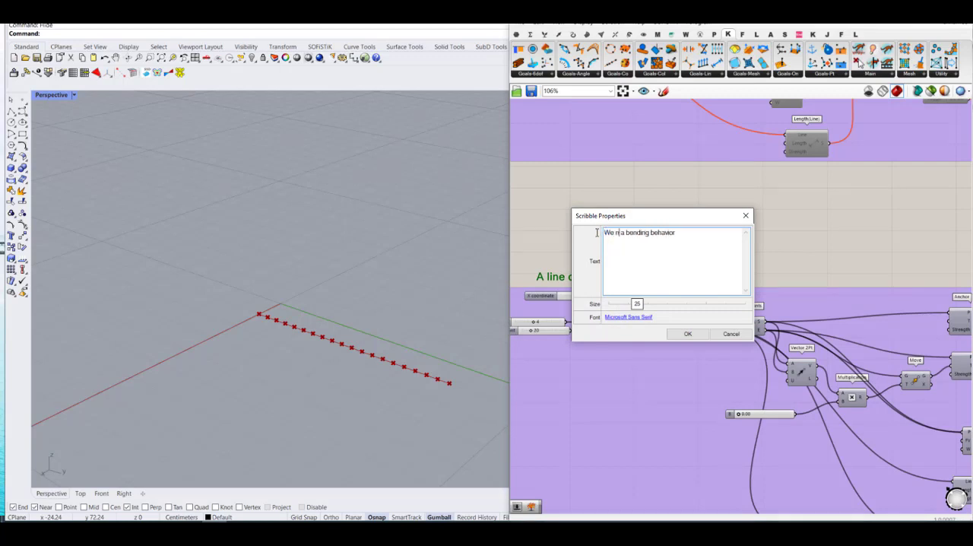
pyautogui.write('yline to form')
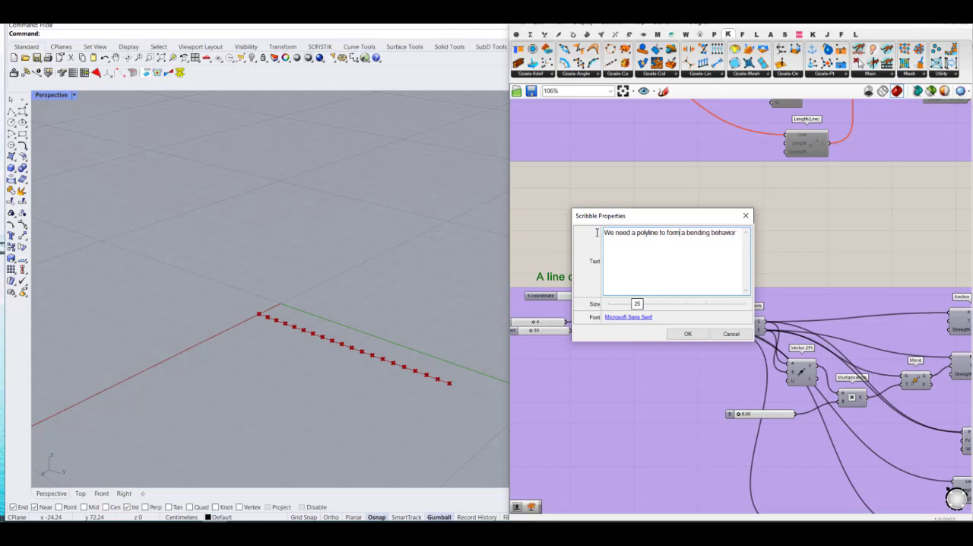
pyautogui.click(688, 332)
pyautogui.scroll(-5, 841, 405)
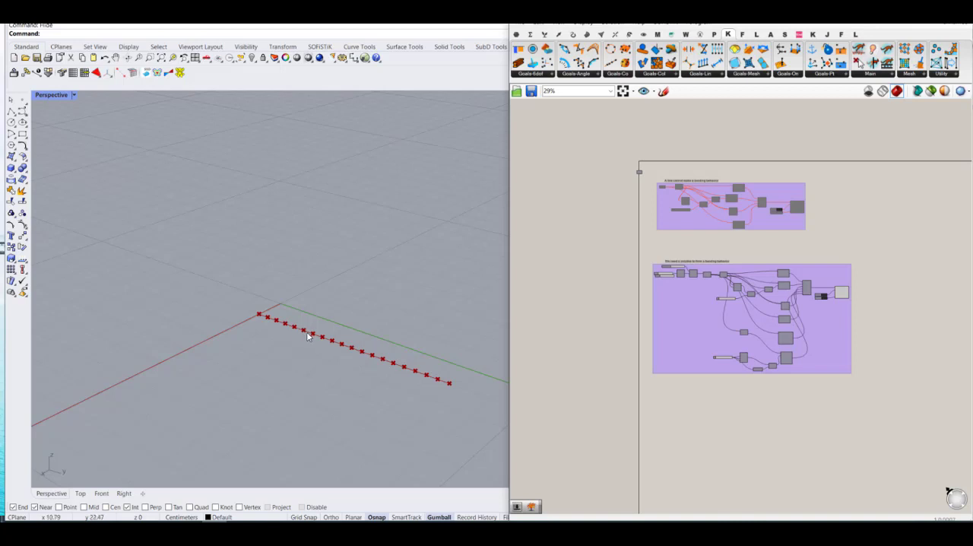
# Step: Disable all components of the polyline definition's group
pyautogui.moveTo(870, 418); pyautogui.dragTo(670, 263)
pyautogui.middleClick(669, 263)
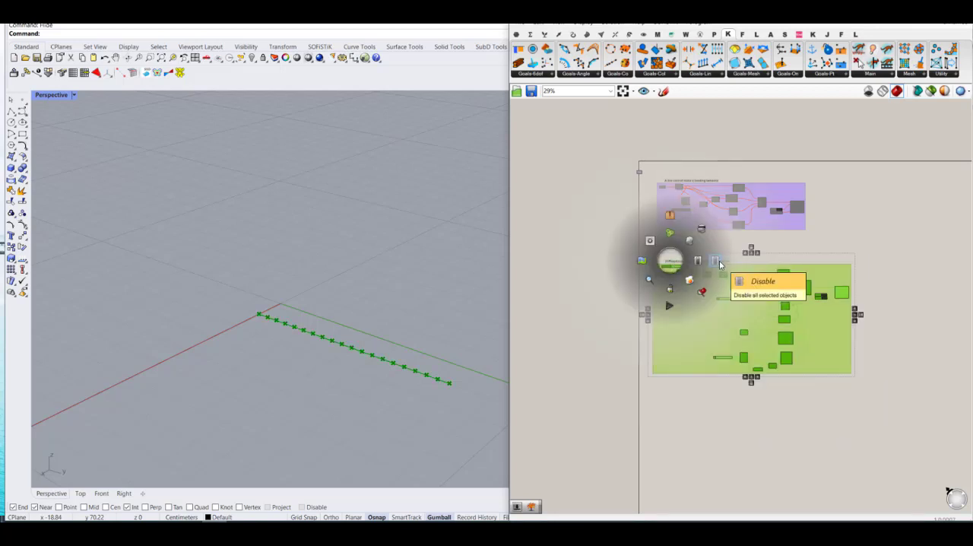
pyautogui.click(725, 267)
pyautogui.click(865, 250)
# Step: Copy the polyline definition's group together with its label and place the copy directly below the original
pyautogui.moveTo(869, 390); pyautogui.dragTo(816, 321, button='right')
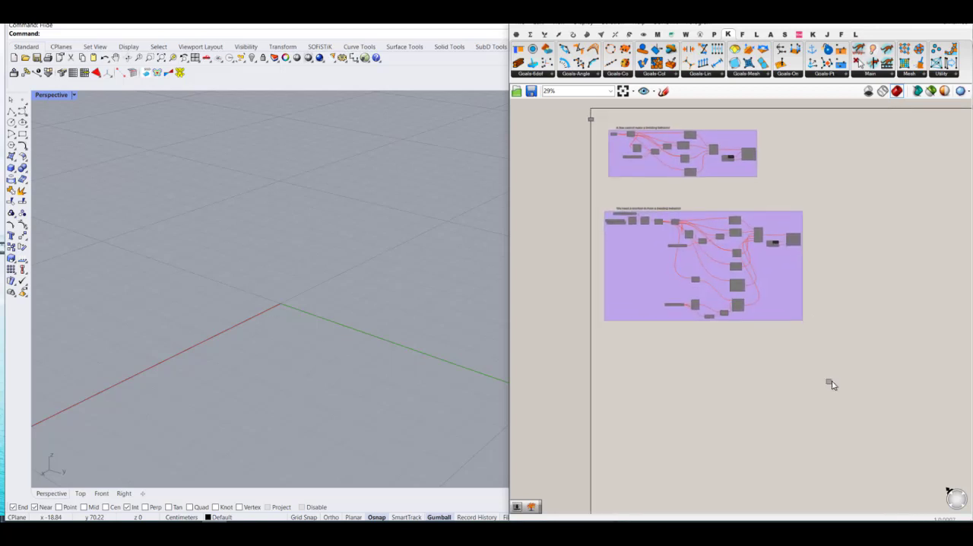
pyautogui.moveTo(834, 381); pyautogui.dragTo(568, 208)
pyautogui.hotkey('ctrl', 'c')
pyautogui.hotkey('ctrl', 'v')
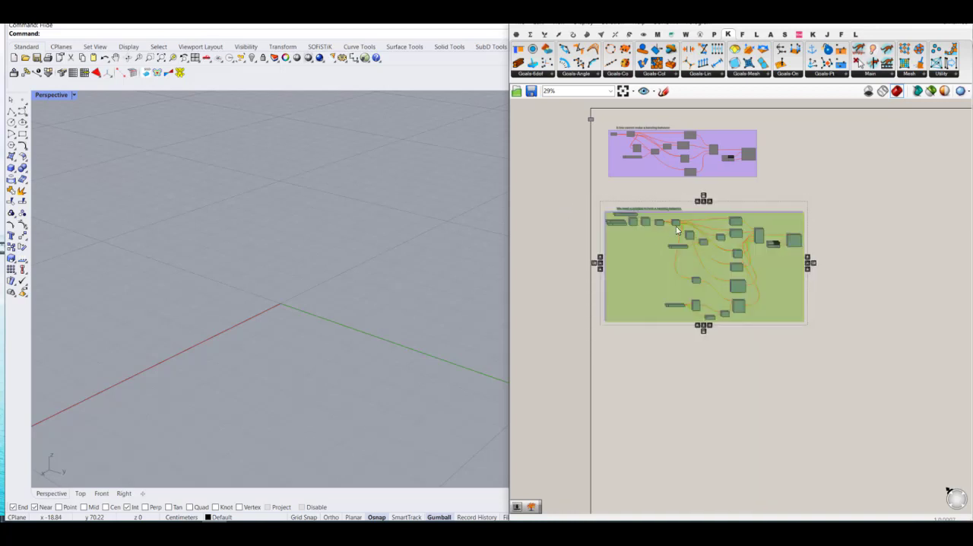
pyautogui.moveTo(675, 223); pyautogui.dragTo(674, 384)
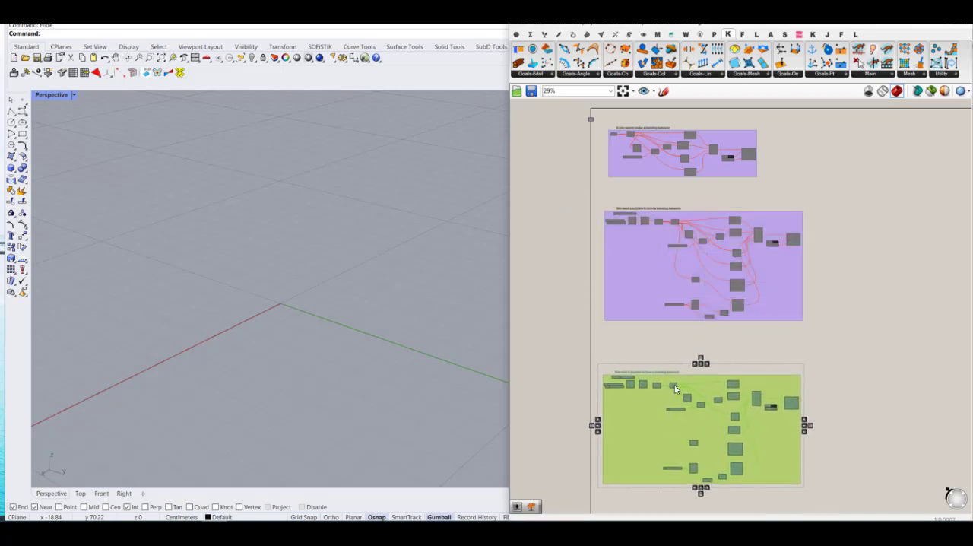
pyautogui.click(901, 318)
# Step: Enable all components of the copied polyline definition
pyautogui.moveTo(841, 503); pyautogui.dragTo(572, 352)
pyautogui.middleClick(745, 378)
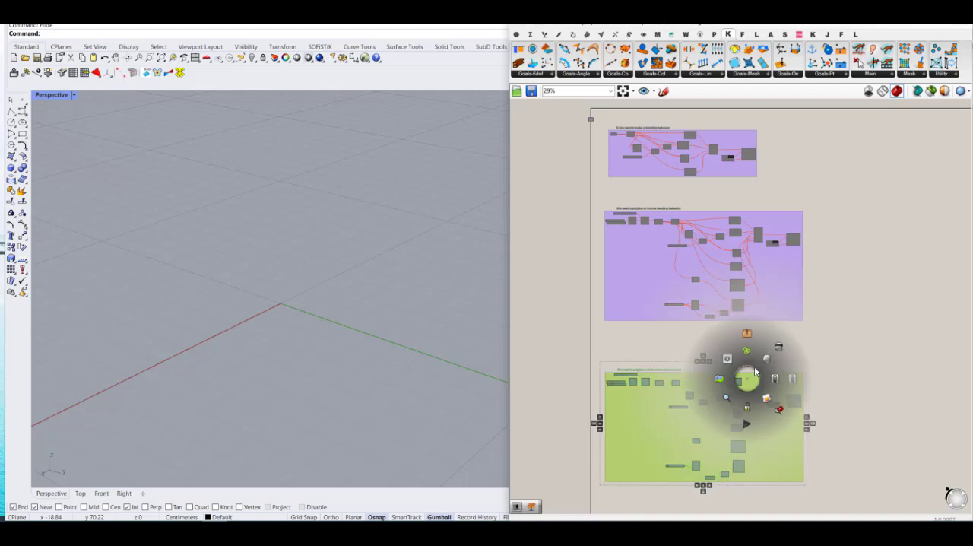
pyautogui.click(775, 379)
# Step: Add a Kangaroo MagnetSnap goal below the copied group
pyautogui.scroll(4, 808, 254)
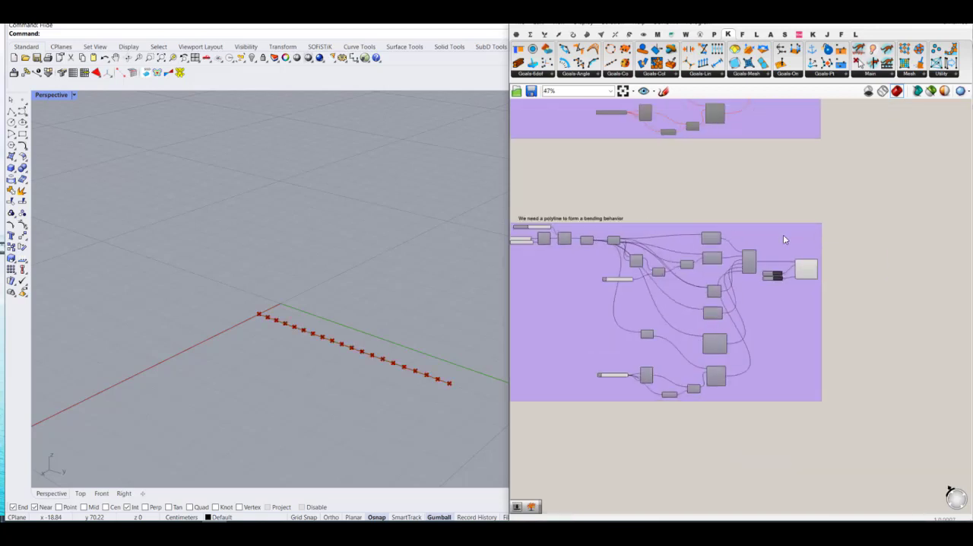
pyautogui.moveTo(783, 234); pyautogui.dragTo(826, 247, button='right')
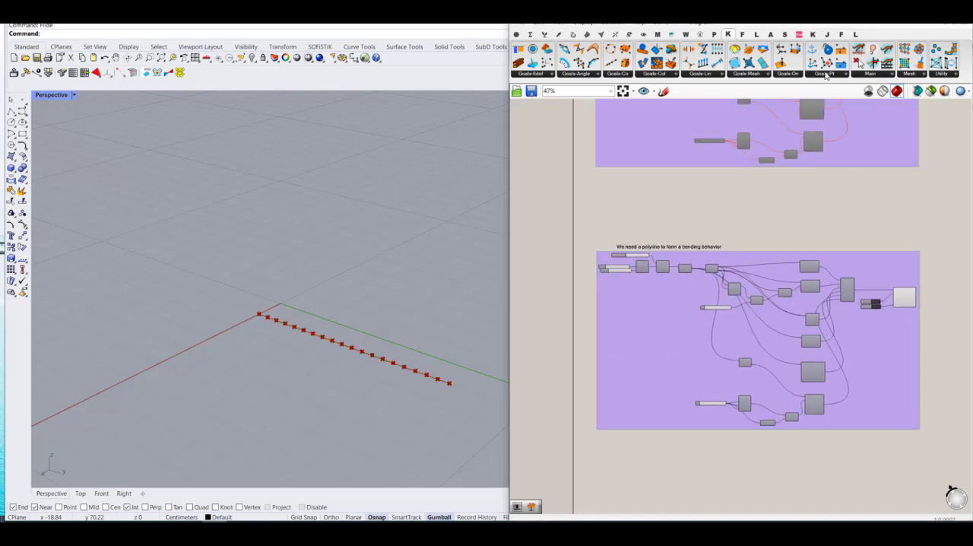
pyautogui.click(827, 76)
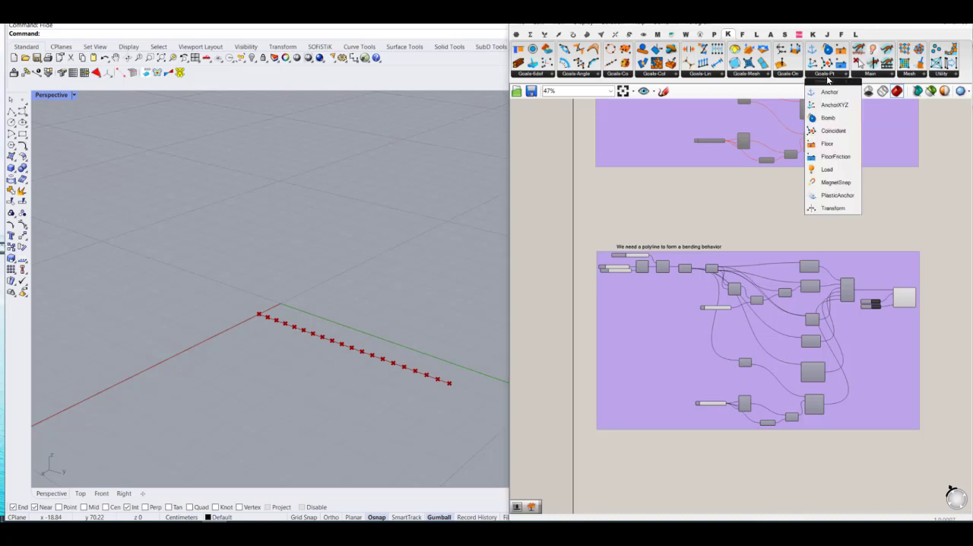
pyautogui.click(835, 183)
pyautogui.click(815, 466)
pyautogui.scroll(3, 816, 465)
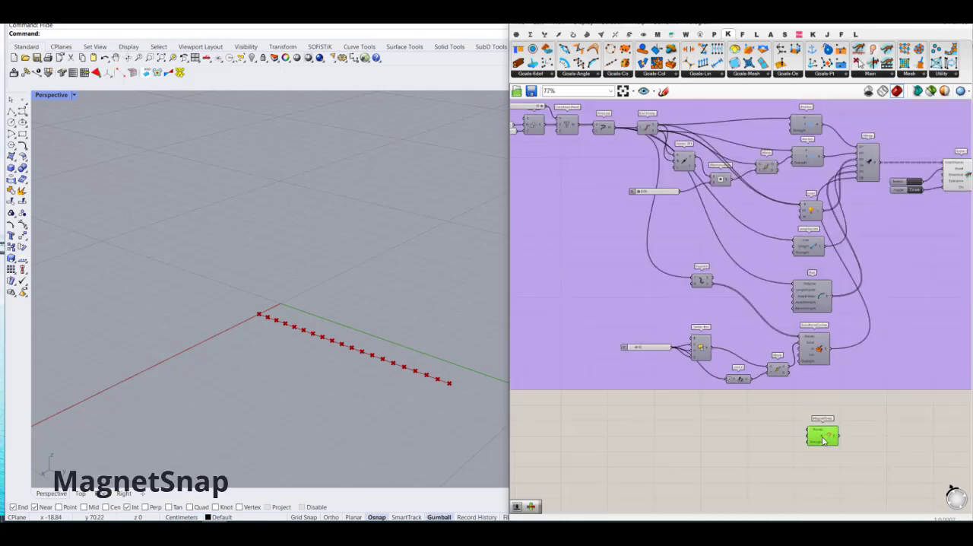
# Step: Change the copied definition's label text to "A polyline with magnetic behavior"
pyautogui.scroll(-2, 767, 402)
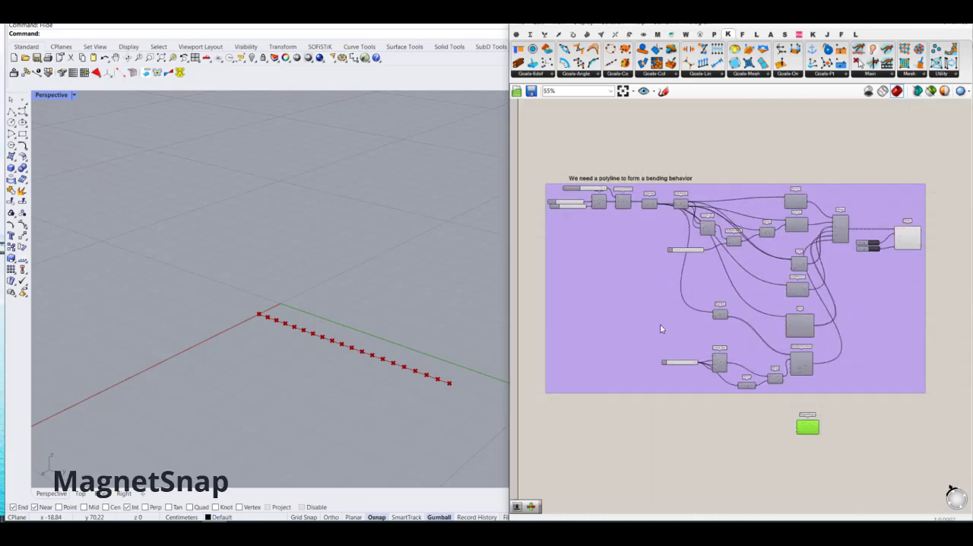
pyautogui.scroll(2, 629, 181)
pyautogui.doubleClick(629, 182)
pyautogui.click(629, 155)
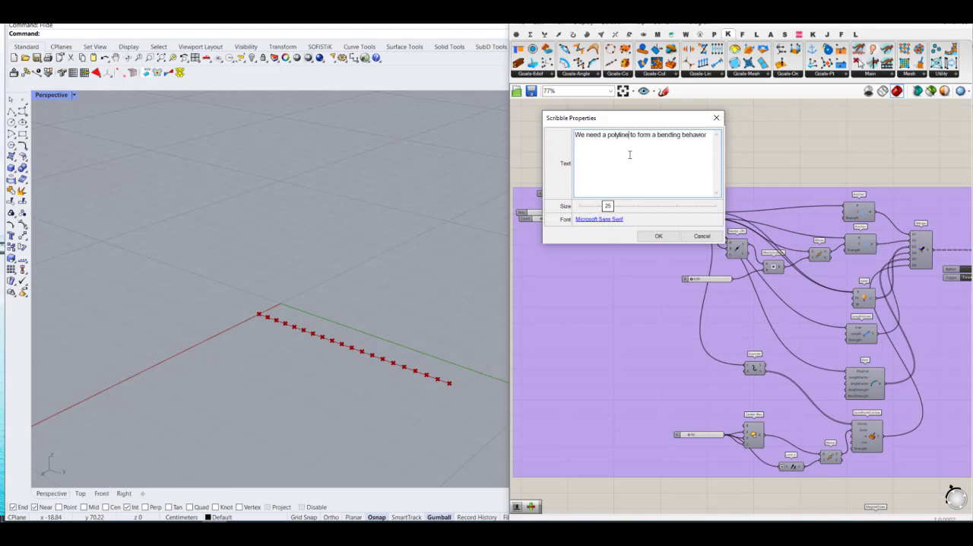
pyautogui.moveTo(607, 139); pyautogui.dragTo(576, 137)
pyautogui.write('A')
pyautogui.moveTo(604, 137); pyautogui.dragTo(680, 134)
pyautogui.press('BackSpace')
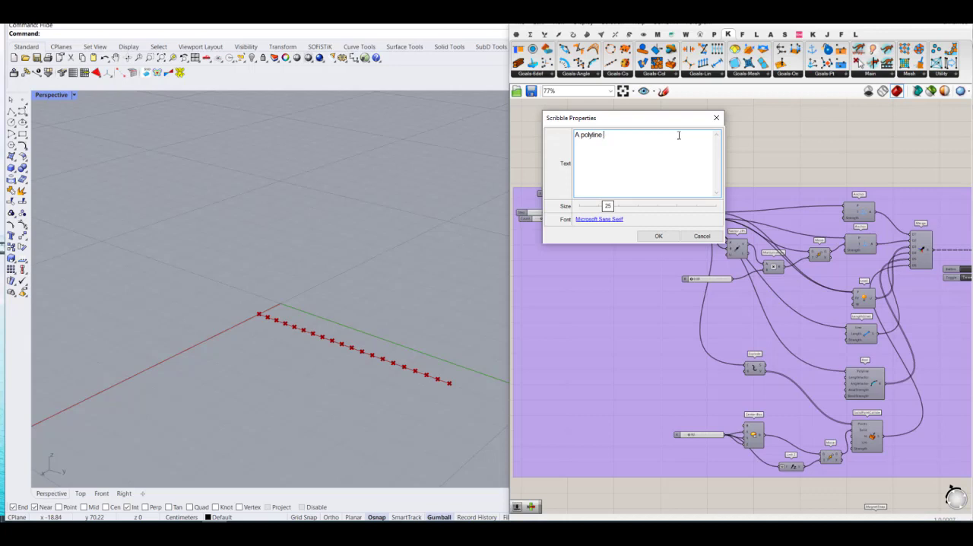
pyautogui.write('with magnetic behavior')
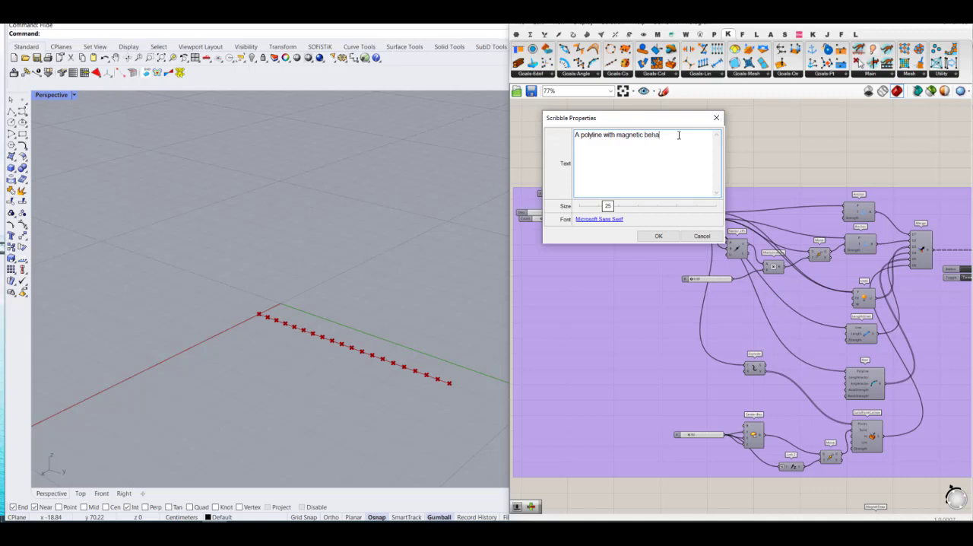
pyautogui.click(667, 237)
pyautogui.click(752, 163)
# Step: Add a List Item component beside MagnetSnap and feed Explode's vertices into its List input
pyautogui.scroll(-3, 611, 171)
pyautogui.scroll(4, 805, 425)
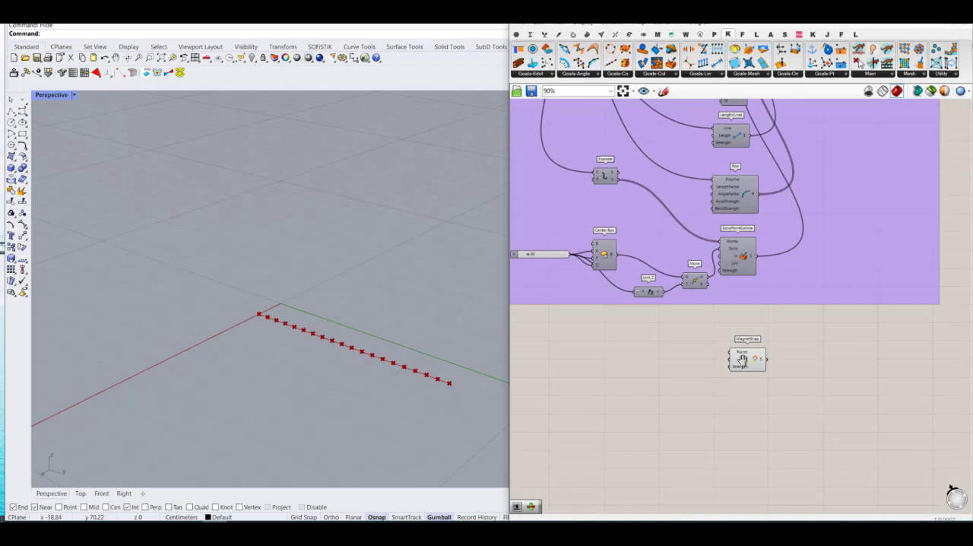
pyautogui.moveTo(739, 359); pyautogui.dragTo(806, 394, button='right')
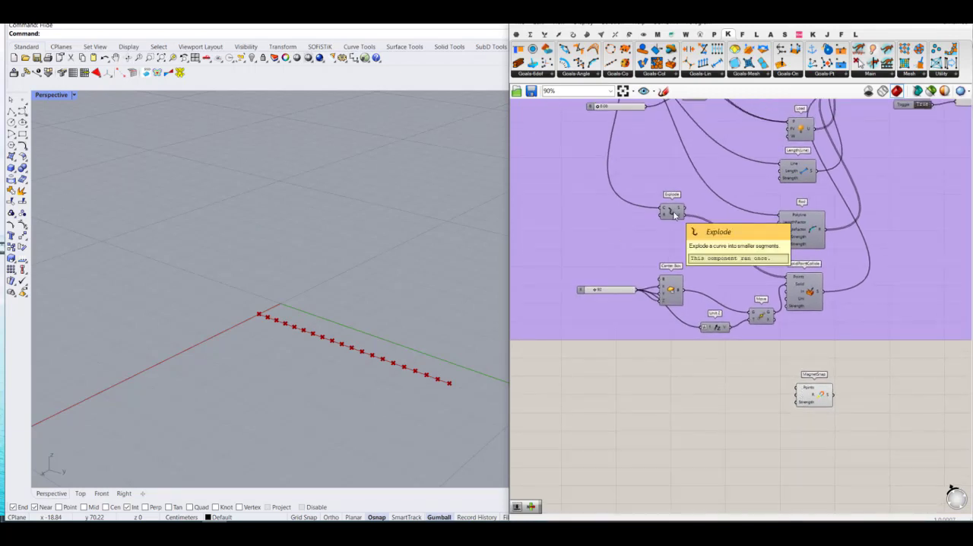
pyautogui.scroll(2, 673, 216)
pyautogui.doubleClick(725, 409)
pyautogui.write('list')
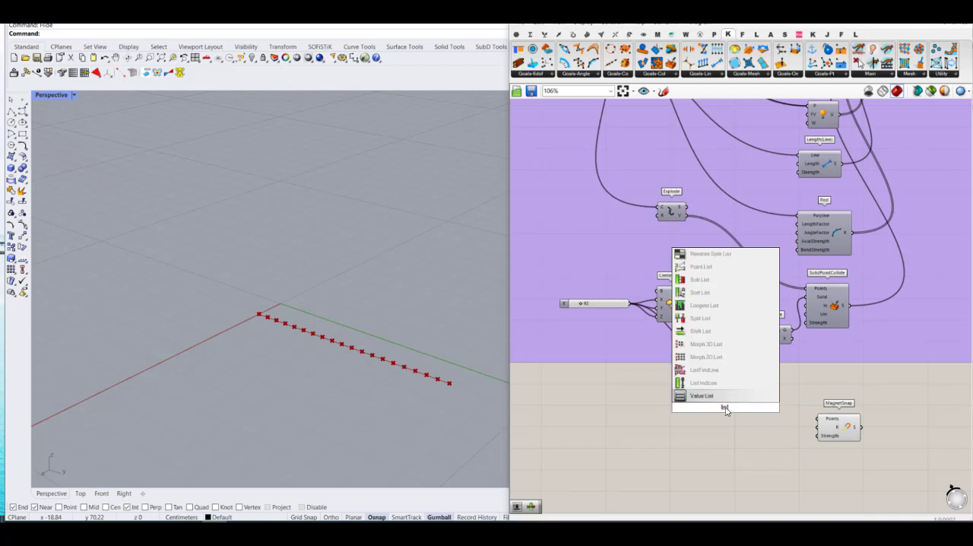
pyautogui.write(' ite')
pyautogui.click(717, 396)
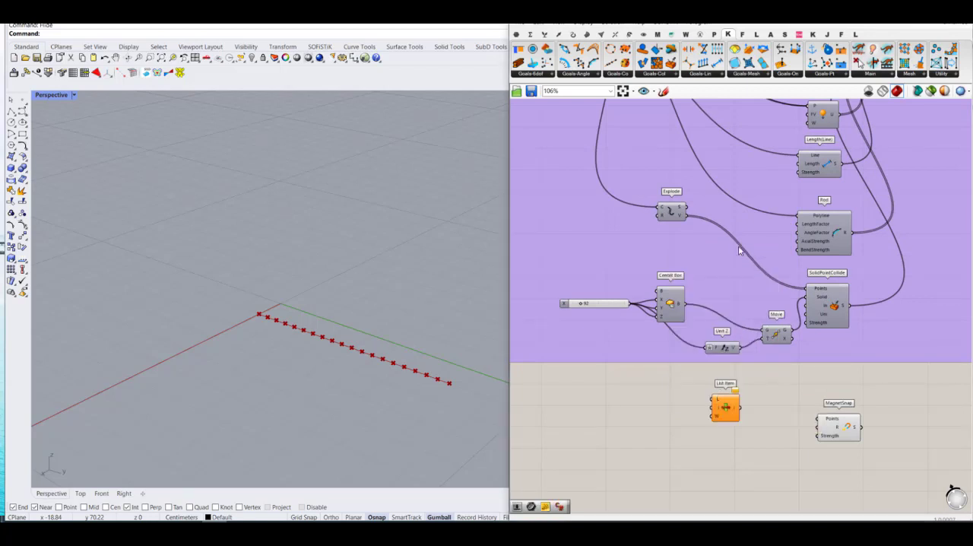
pyautogui.moveTo(685, 216); pyautogui.dragTo(713, 398)
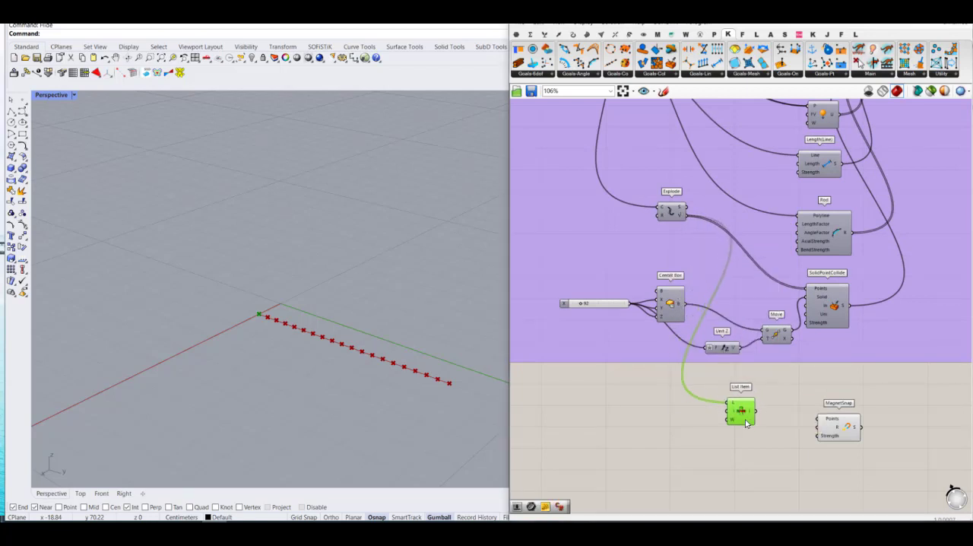
pyautogui.scroll(2, 713, 398)
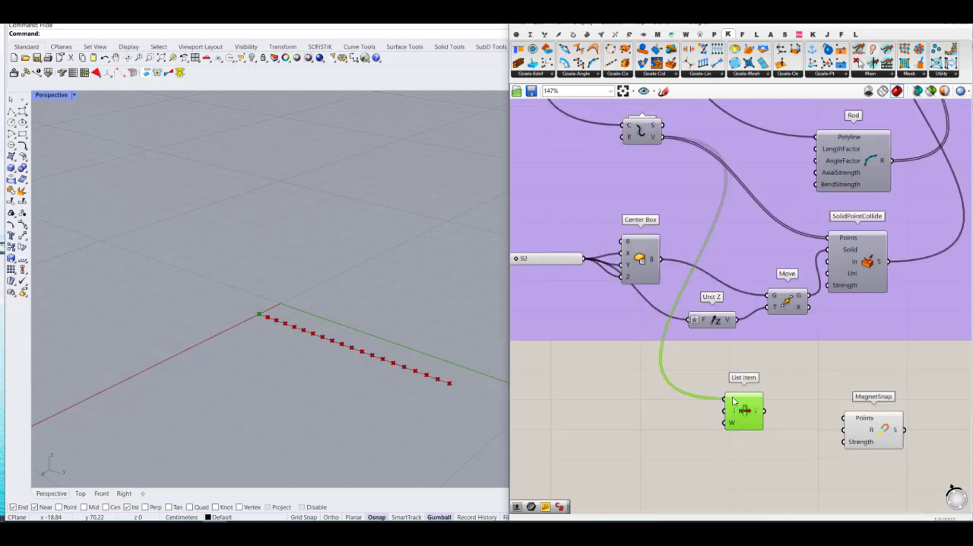
pyautogui.moveTo(733, 403)
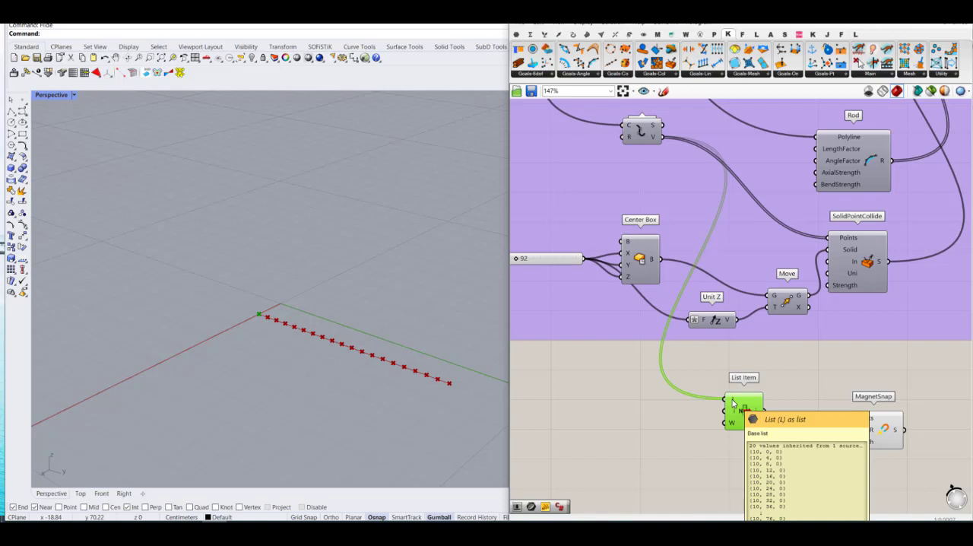
# Step: Add a panel beside List Item containing the values 4 and 16 on separate lines
pyautogui.doubleClick(678, 411)
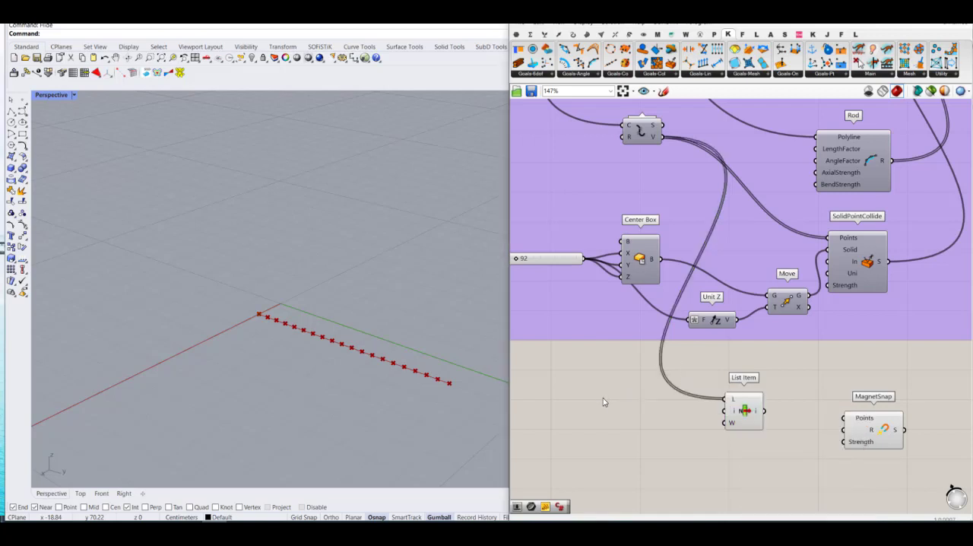
pyautogui.click(516, 34)
pyautogui.moveTo(705, 65); pyautogui.dragTo(684, 410)
pyautogui.doubleClick(676, 436)
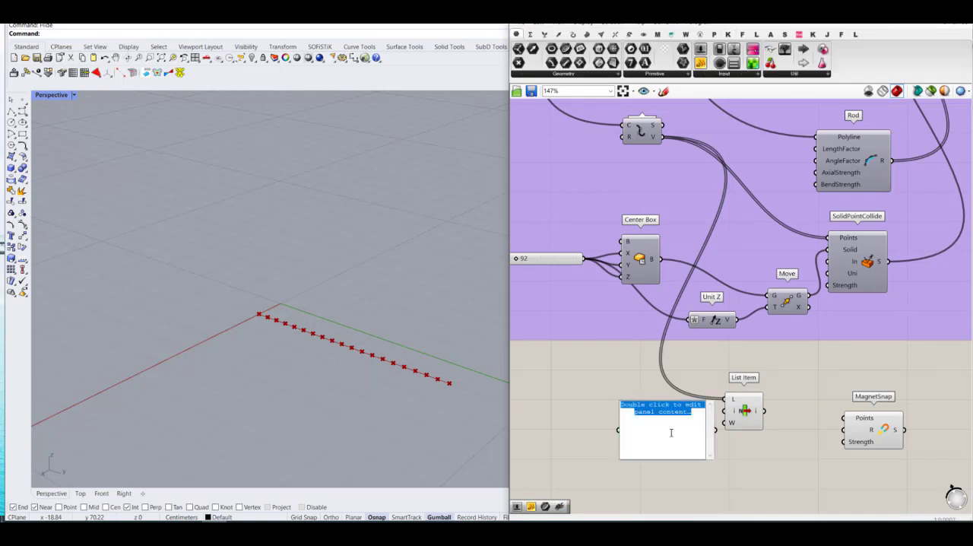
pyautogui.write('4 ')
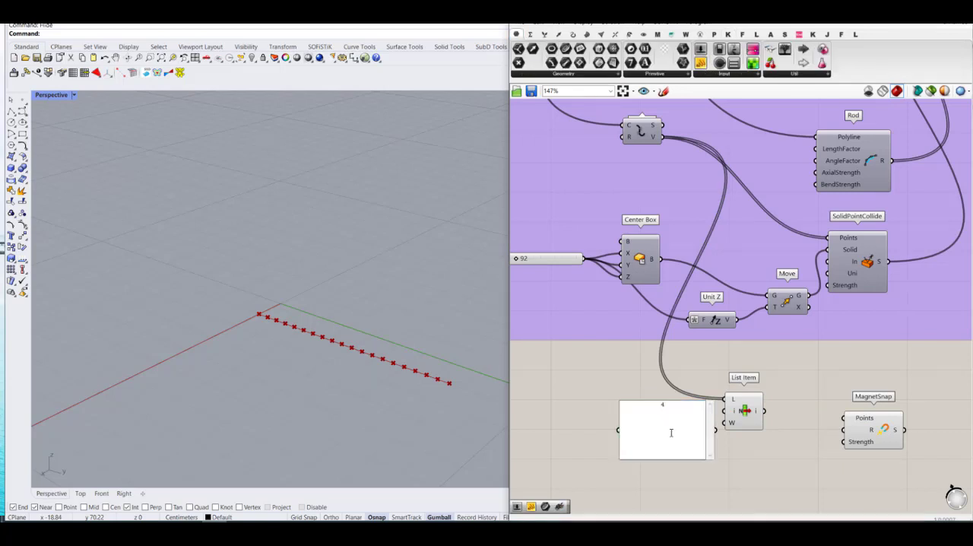
pyautogui.write('16')
pyautogui.click(693, 393)
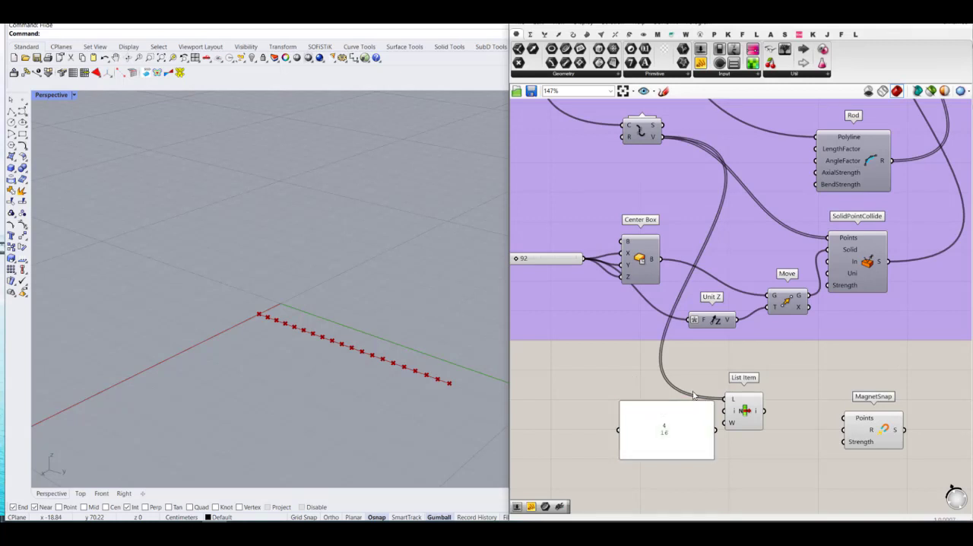
# Step: Turn off Multiline Data for the panel and connect it to List Item's index input
pyautogui.rightClick(658, 439)
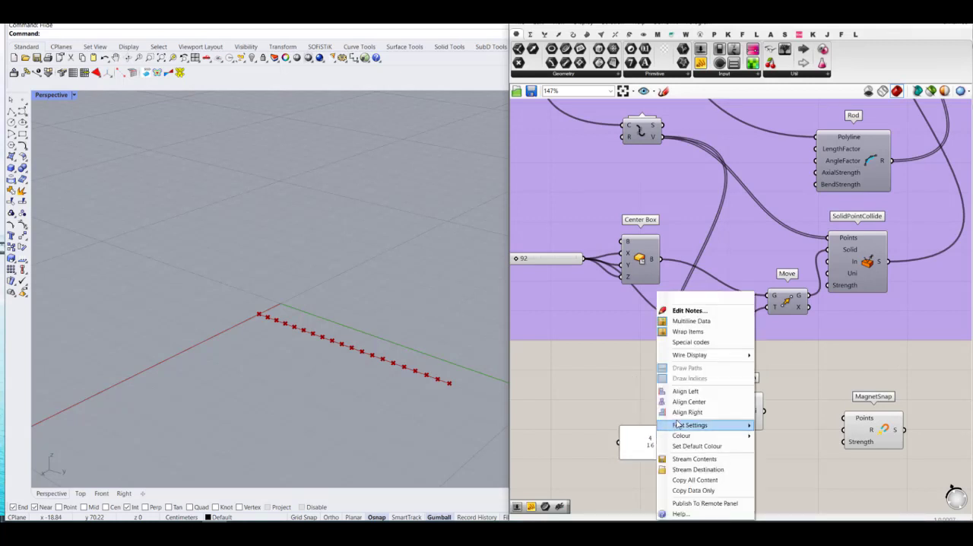
pyautogui.click(706, 332)
pyautogui.moveTo(674, 443); pyautogui.dragTo(725, 411)
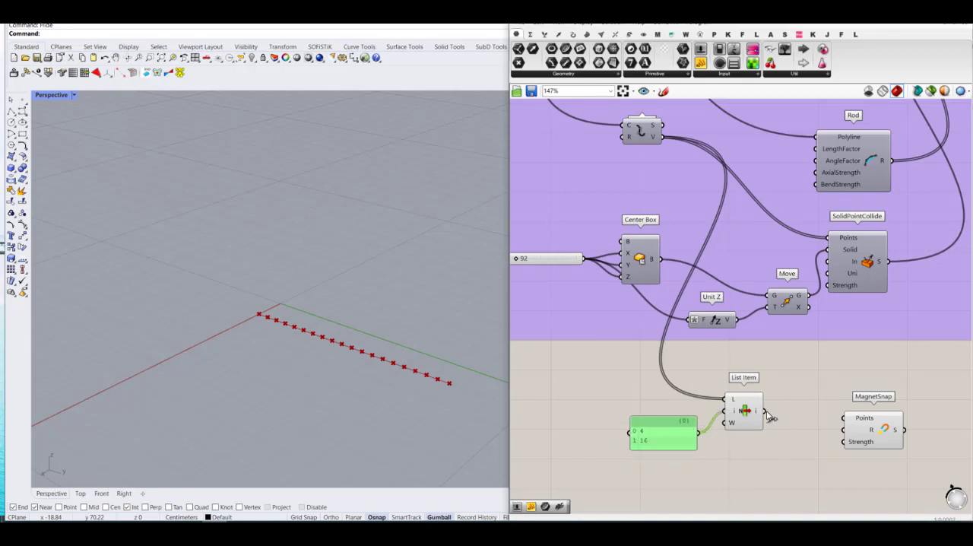
# Step: Connect List Item's output to MagnetSnap's Points input and align MagnetSnap with List Item
pyautogui.click(744, 411)
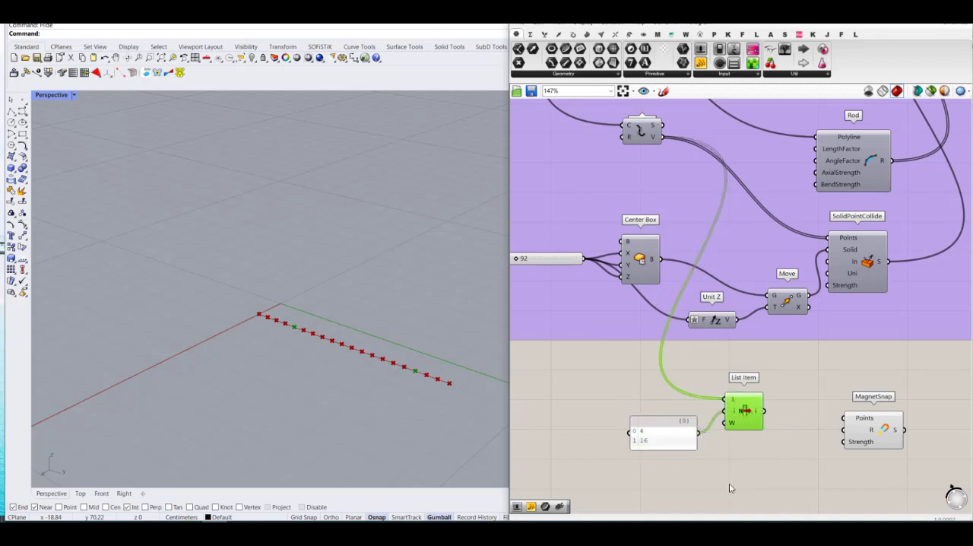
pyautogui.moveTo(765, 410); pyautogui.dragTo(867, 415)
pyautogui.click(868, 417)
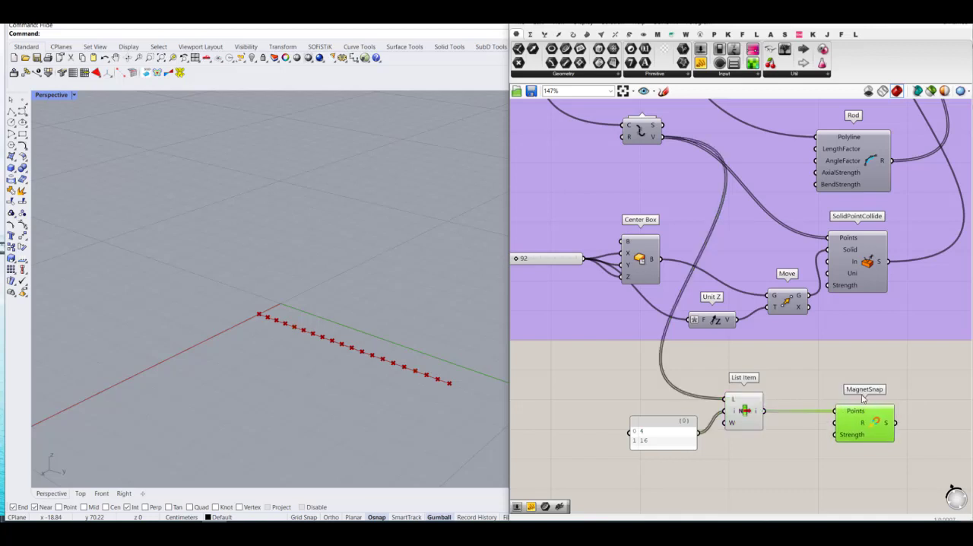
# Step: Add a number slider with the value 12 and connect it to MagnetSnap's Strength input
pyautogui.scroll(2, 851, 418)
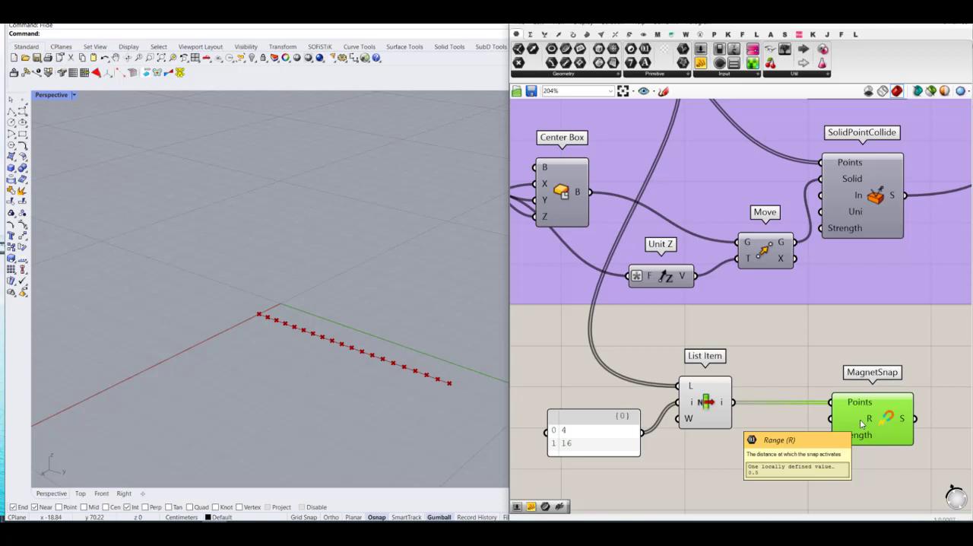
pyautogui.doubleClick(756, 460)
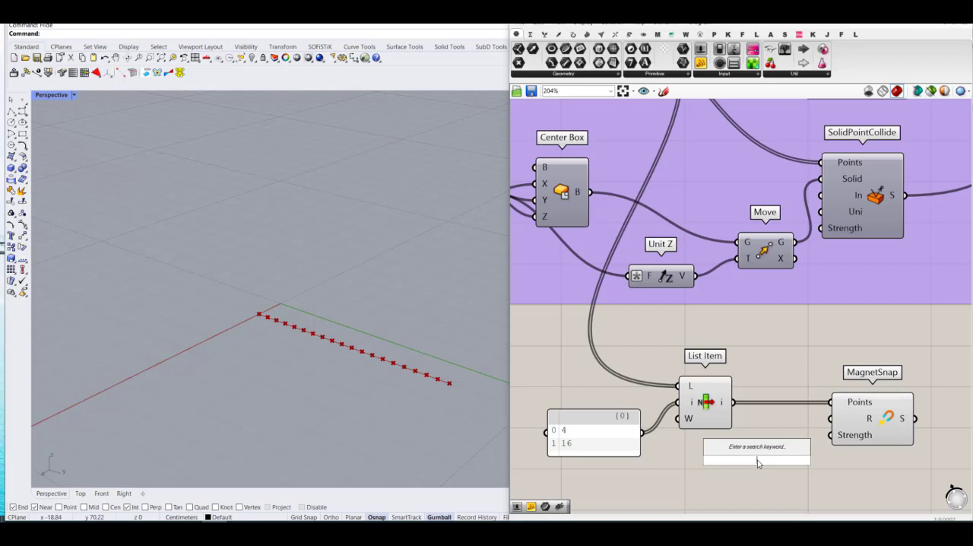
pyautogui.write('12')
pyautogui.press('Return')
pyautogui.moveTo(710, 458); pyautogui.dragTo(631, 475)
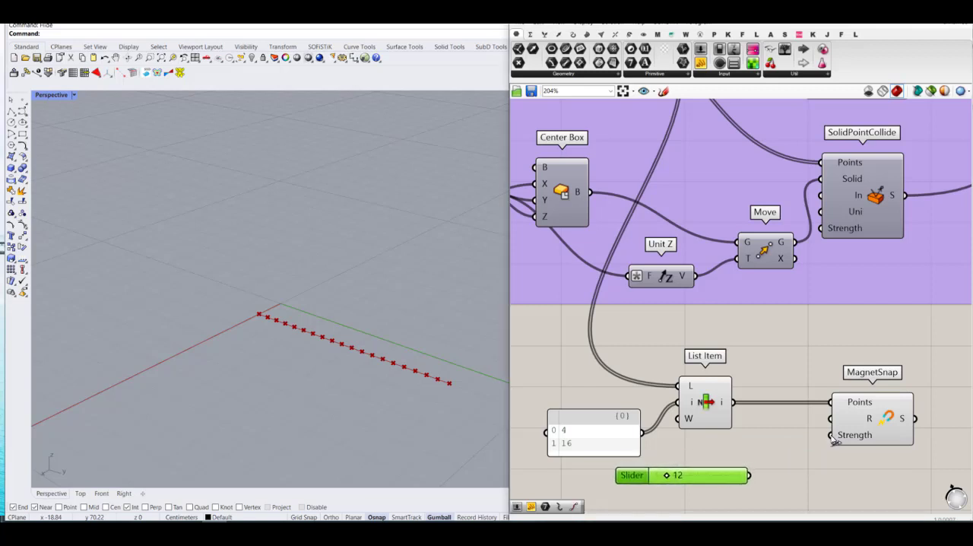
pyautogui.moveTo(831, 435); pyautogui.dragTo(750, 475)
# Step: Connect MagnetSnap's output to the D7 input of the copied definition's Merge component
pyautogui.scroll(-3, 651, 393)
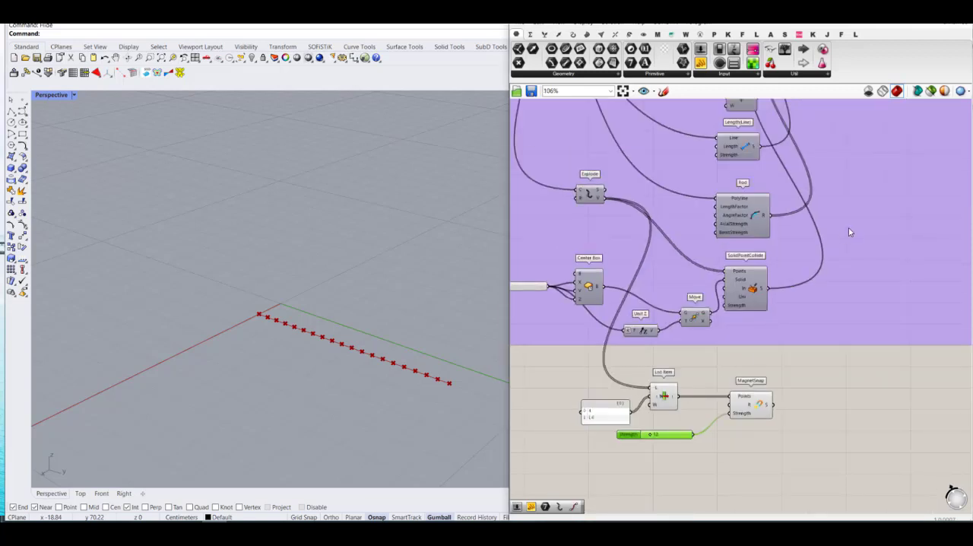
pyautogui.moveTo(848, 237); pyautogui.dragTo(810, 412, button='right')
pyautogui.scroll(8, 768, 228)
pyautogui.click(799, 212)
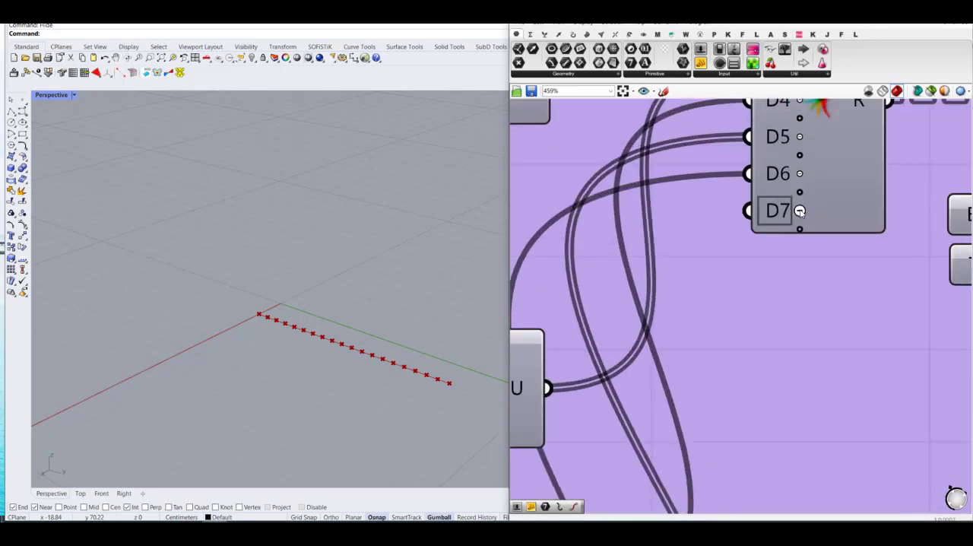
pyautogui.scroll(-10, 841, 228)
pyautogui.scroll(5, 821, 404)
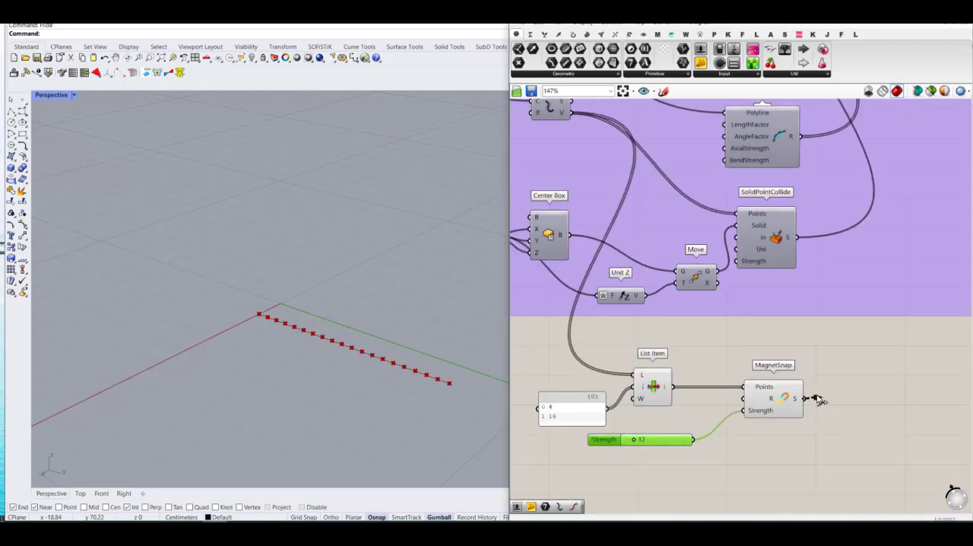
pyautogui.scroll(-5, 818, 399)
pyautogui.moveTo(818, 399); pyautogui.dragTo(720, 418)
pyautogui.scroll(7, 872, 141)
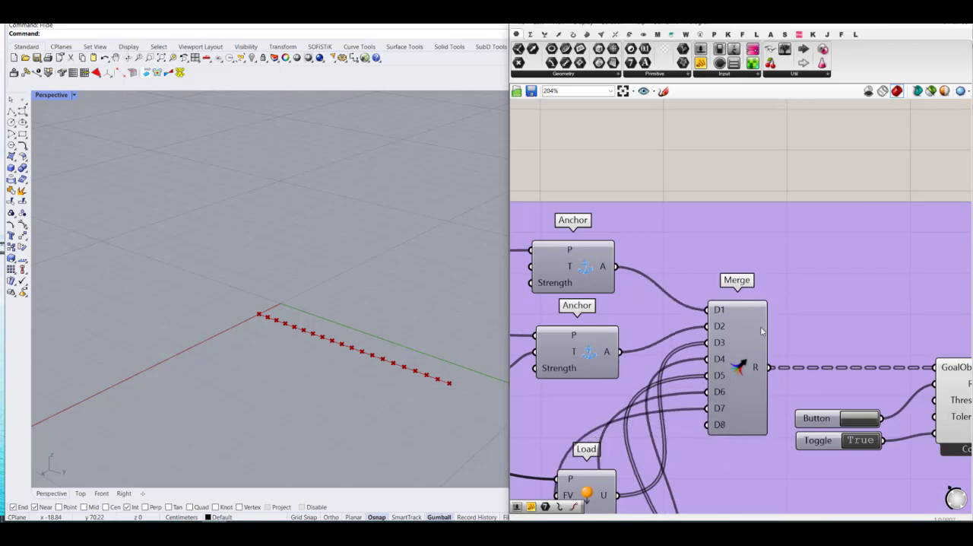
# Step: Turn off the preview of the List Item and MagnetSnap components of the magnetic definition
pyautogui.scroll(-8, 761, 331)
pyautogui.moveTo(846, 442); pyautogui.dragTo(706, 390)
pyautogui.middleClick(808, 404)
pyautogui.click(838, 374)
pyautogui.click(932, 420)
pyautogui.scroll(5, 853, 265)
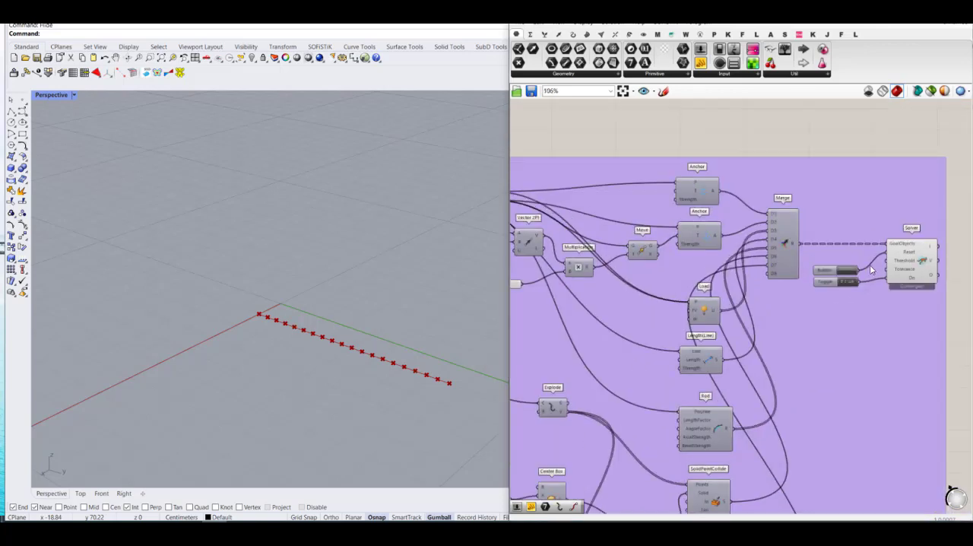
# Step: Raise the slider on Multiplication's B input to 0.86 in the magnetic definition to bend the polyline
pyautogui.scroll(2, 869, 265)
pyautogui.scroll(-5, 878, 282)
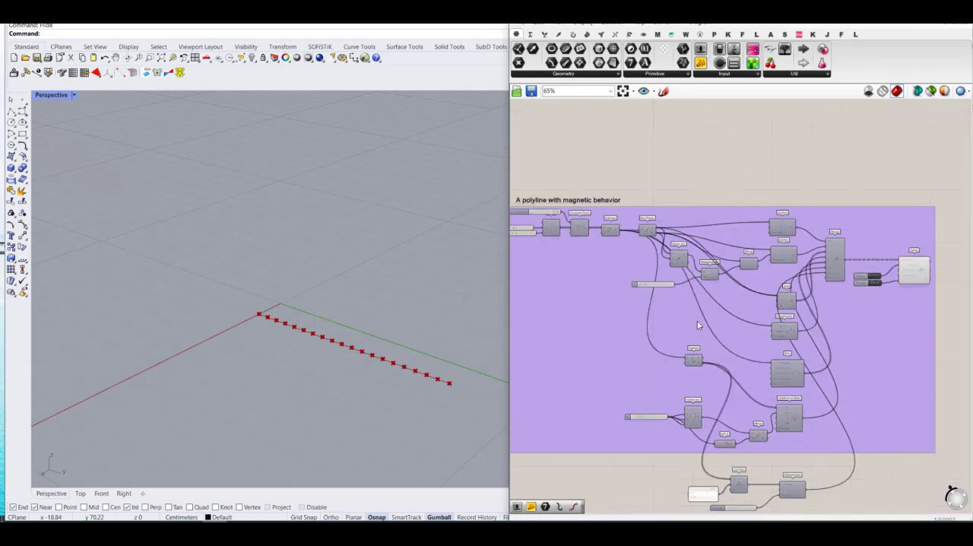
pyautogui.scroll(4, 697, 321)
pyautogui.scroll(2, 621, 262)
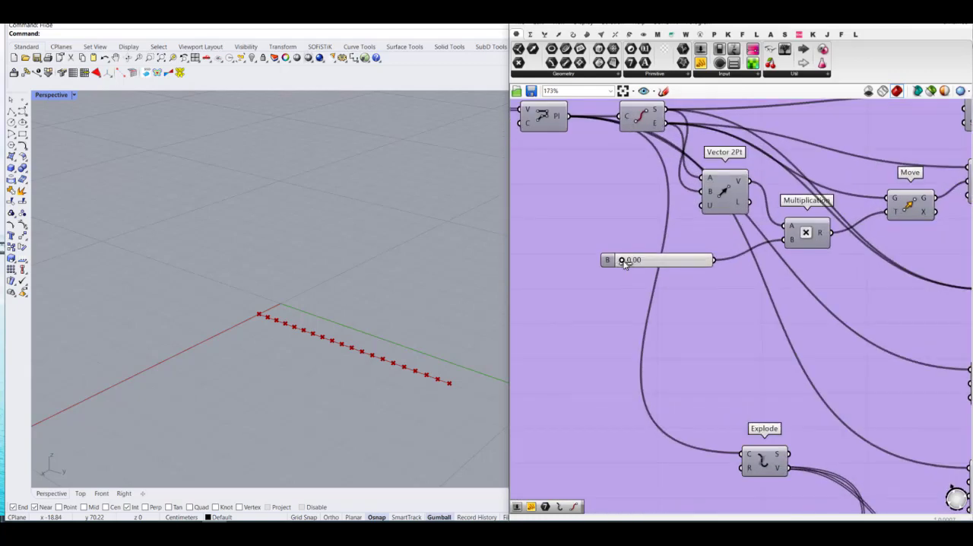
pyautogui.moveTo(623, 262); pyautogui.dragTo(697, 280)
# Step: Set the slider feeding MagnetSnap's Strength input to 39
pyautogui.scroll(-2, 665, 267)
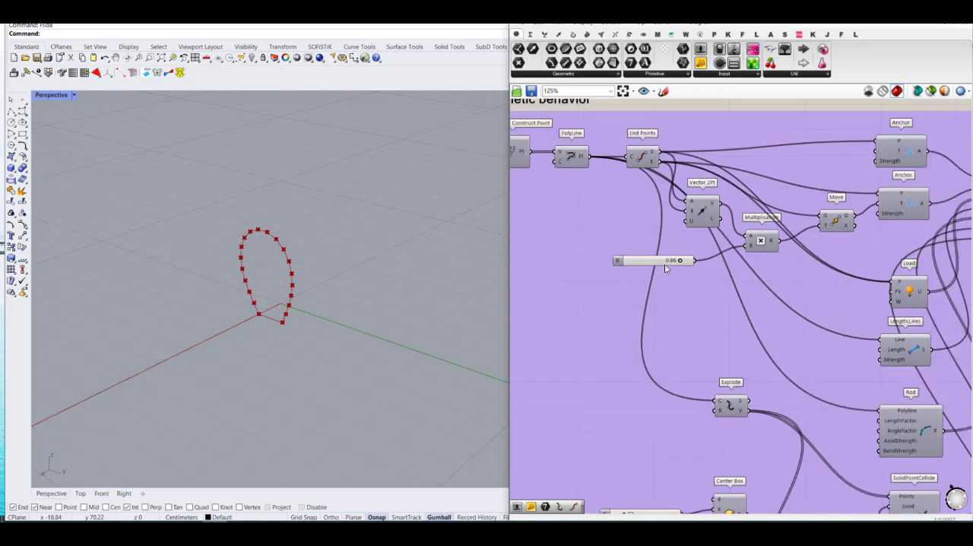
pyautogui.scroll(-5, 717, 356)
pyautogui.scroll(7, 723, 406)
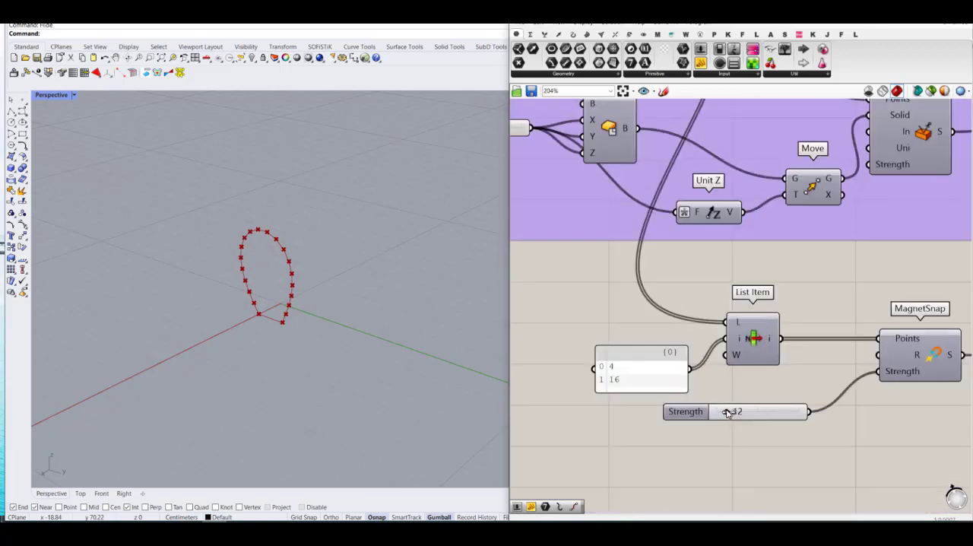
pyautogui.moveTo(727, 411); pyautogui.dragTo(751, 413)
pyautogui.scroll(-7, 761, 411)
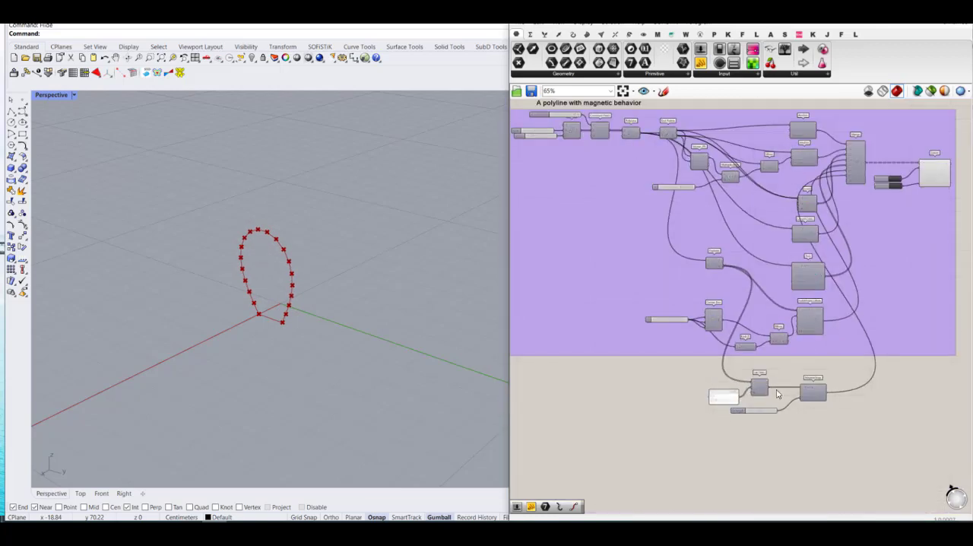
# Step: Return the Multiplication B slider to 0.00 and raise it to 0.90 to test the magnet strength
pyautogui.scroll(-3, 776, 393)
pyautogui.scroll(6, 863, 275)
pyautogui.scroll(-4, 874, 280)
pyautogui.scroll(3, 674, 262)
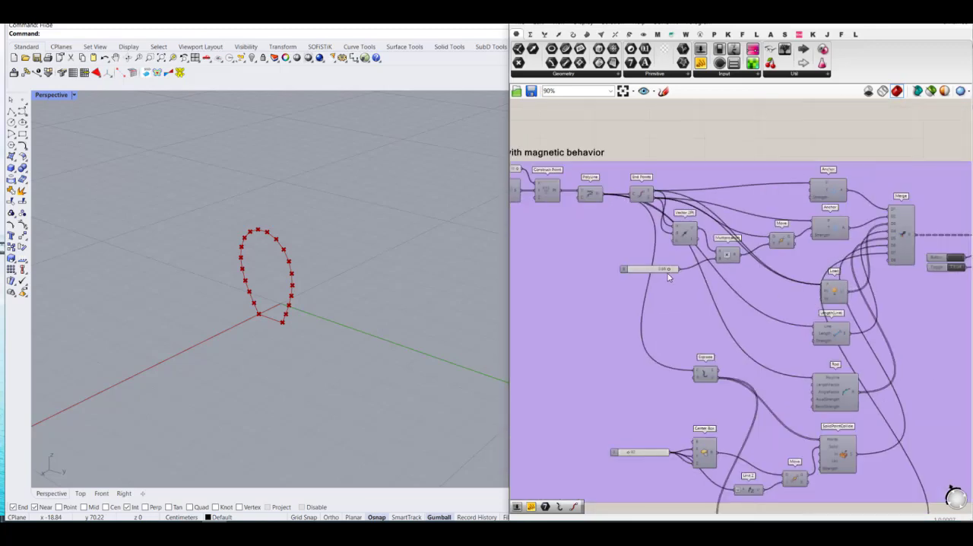
pyautogui.scroll(-4, 592, 274)
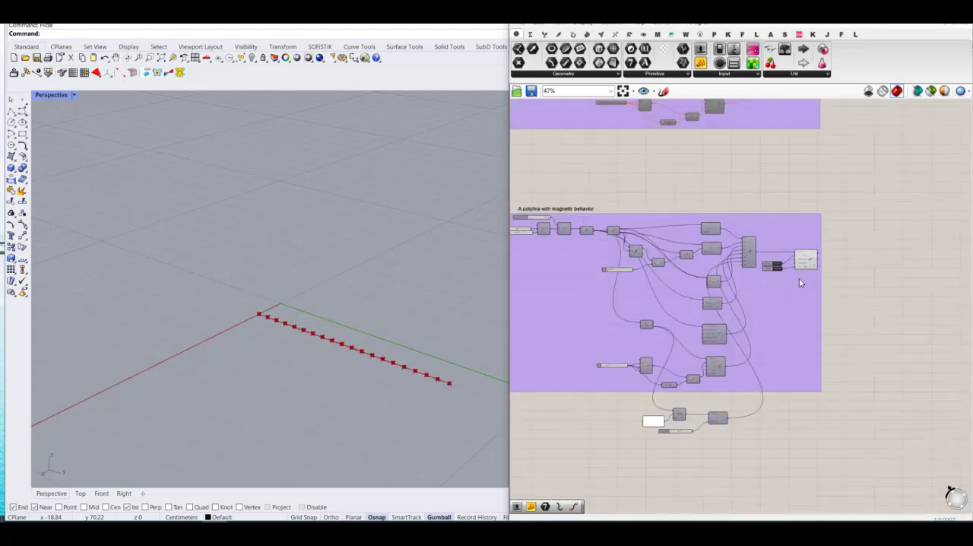
pyautogui.scroll(5, 781, 263)
pyautogui.scroll(-5, 866, 295)
pyautogui.scroll(5, 691, 294)
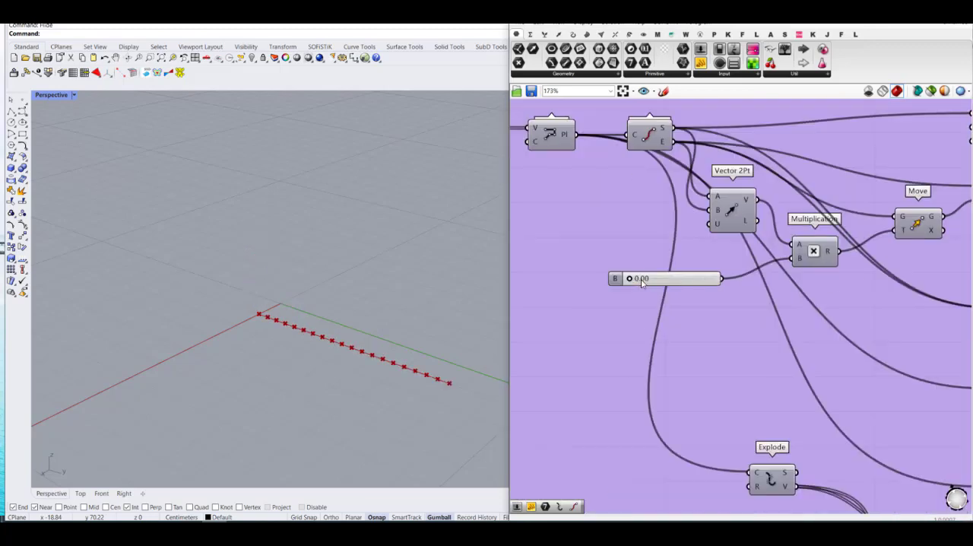
pyautogui.moveTo(633, 279); pyautogui.dragTo(707, 306)
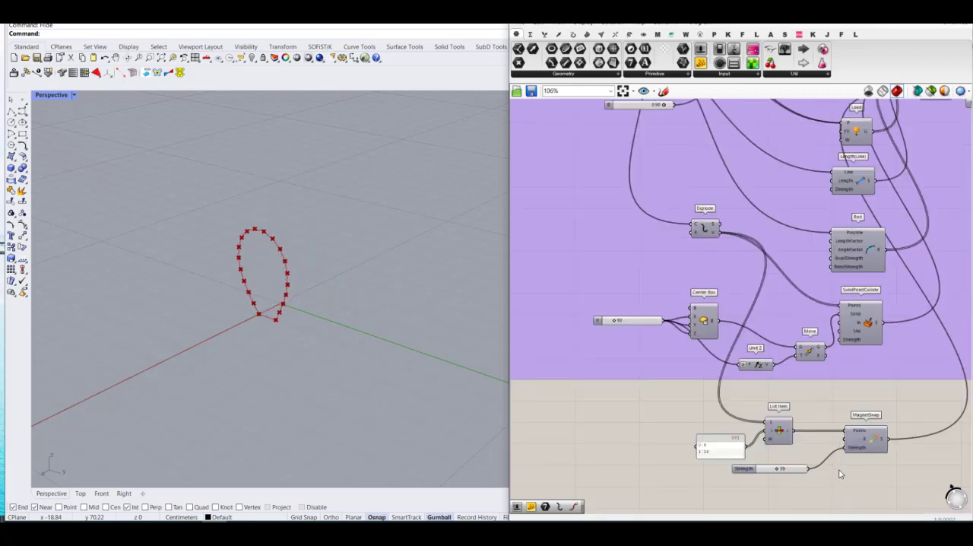
# Step: Disconnect the slider from MagnetSnap's Strength input and connect it to the R (Range) input instead
pyautogui.scroll(4, 840, 474)
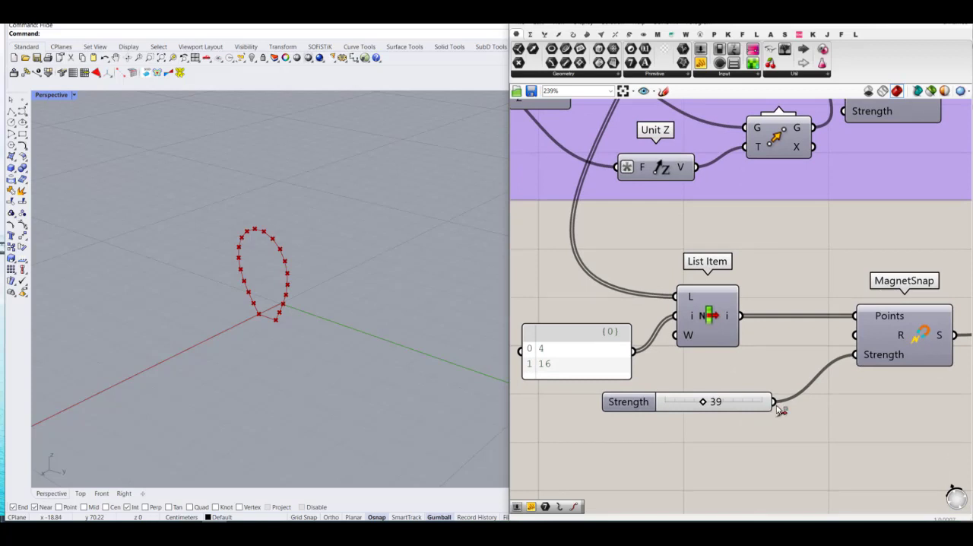
pyautogui.keyDown('ctrl'); pyautogui.moveTo(776, 405); pyautogui.dragTo(858, 356); pyautogui.keyUp('ctrl')
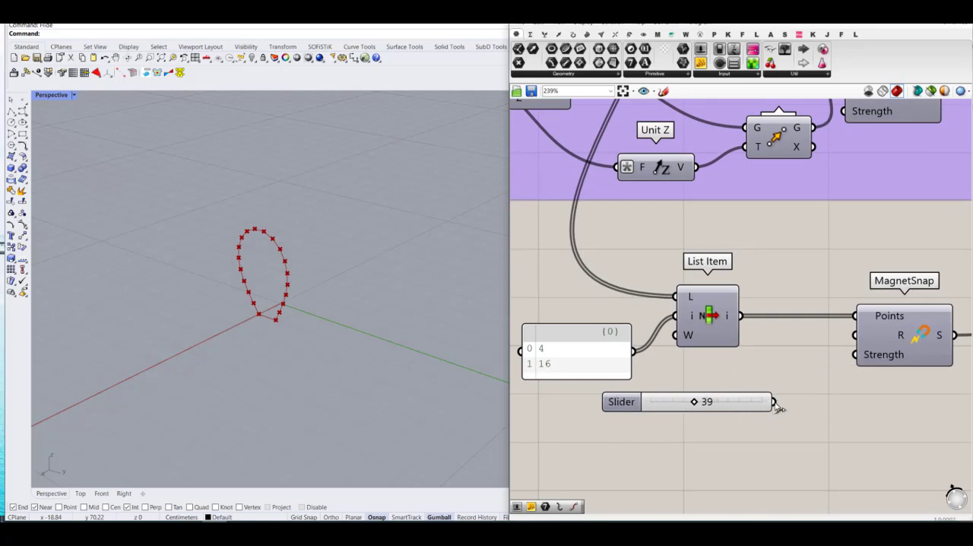
pyautogui.moveTo(772, 402); pyautogui.dragTo(855, 334)
pyautogui.scroll(-1, 721, 423)
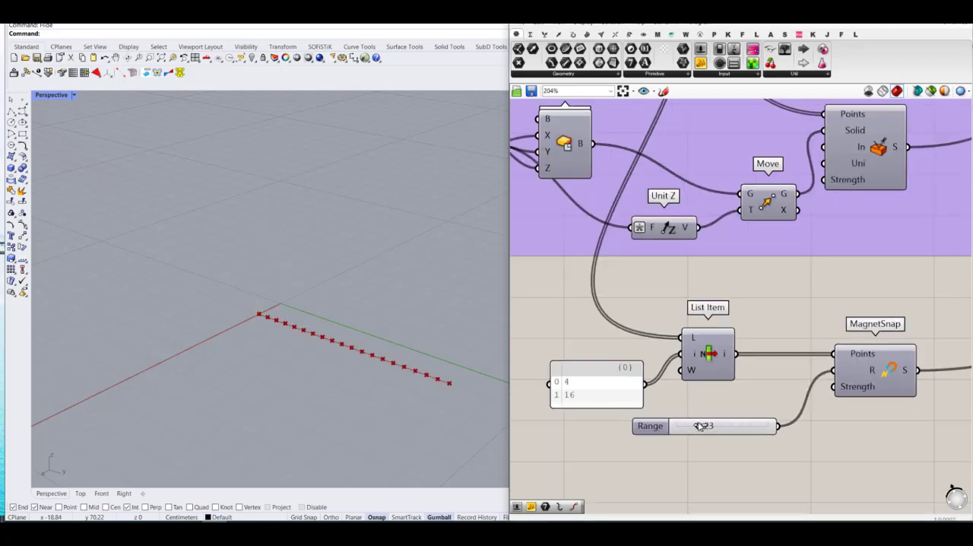
# Step: Raise the Multiplication B slider from zero to 0.81 to test the magnet range
pyautogui.scroll(-6, 726, 427)
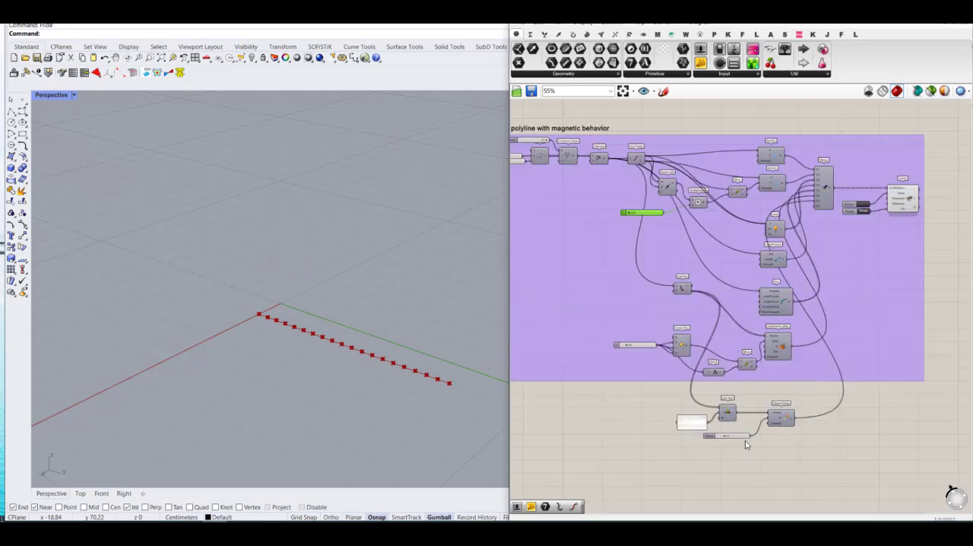
pyautogui.scroll(4, 661, 245)
pyautogui.scroll(3, 607, 266)
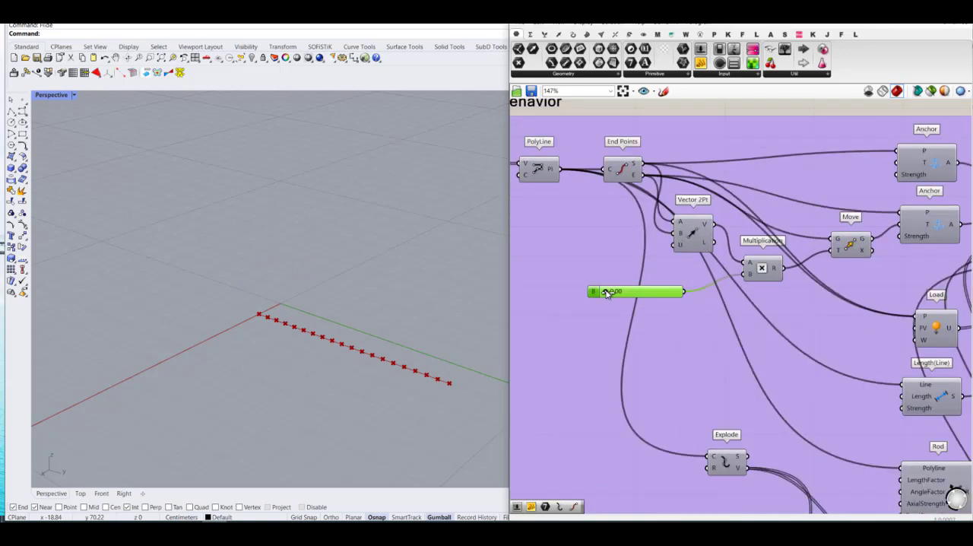
pyautogui.moveTo(607, 292); pyautogui.dragTo(664, 294)
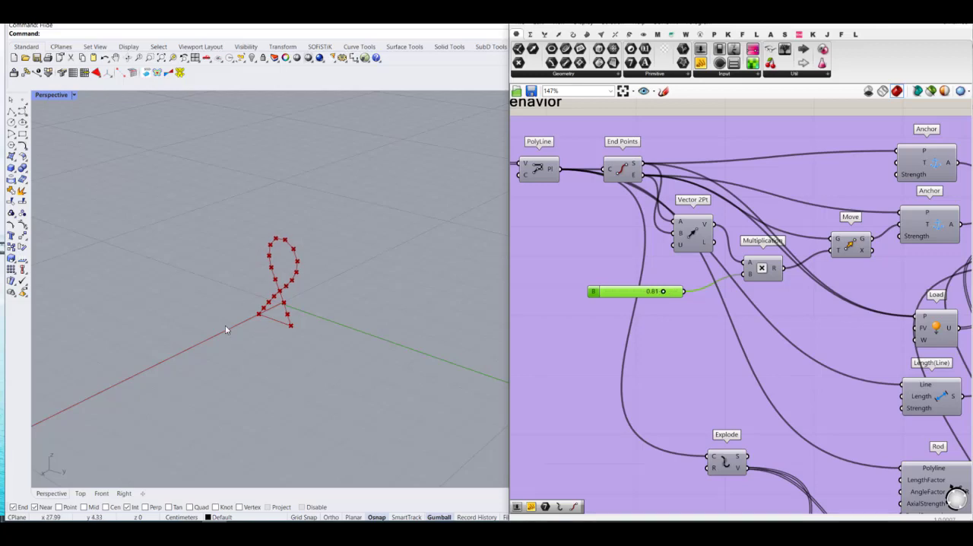
# Step: Raise the Multiplication B slider to 0.97 and inspect the snapped polyline in the Perspective viewport
pyautogui.scroll(8, 288, 291)
pyautogui.scroll(-3, 303, 330)
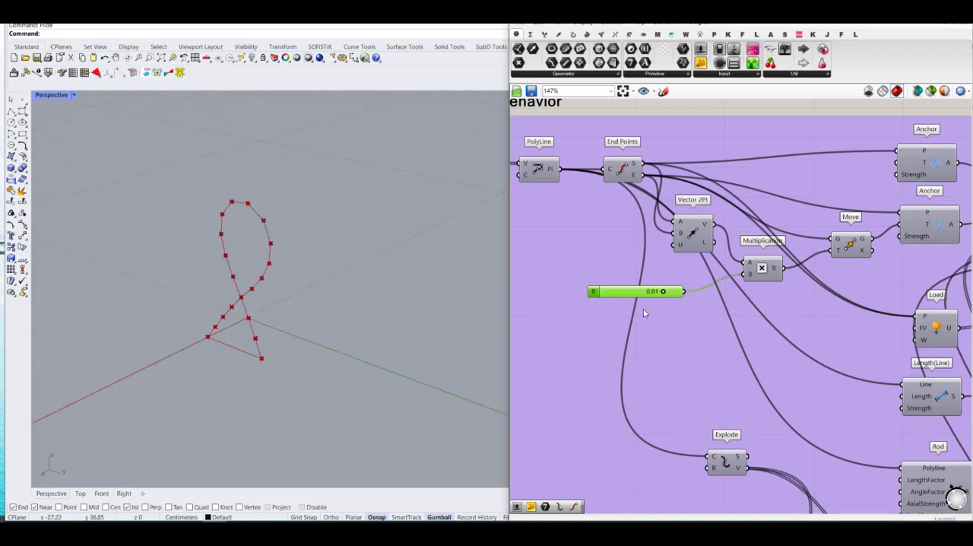
pyautogui.scroll(-5, 643, 309)
pyautogui.scroll(5, 570, 288)
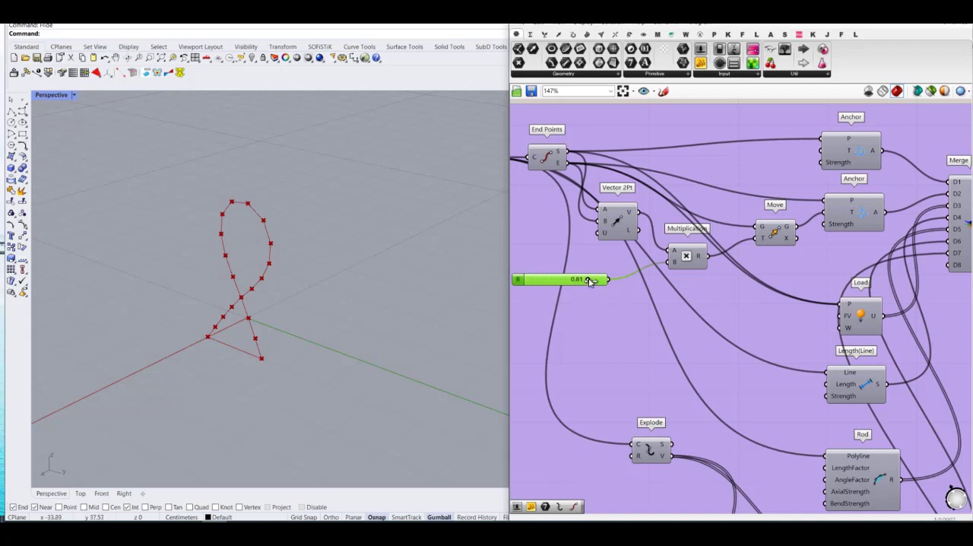
pyautogui.moveTo(590, 281); pyautogui.dragTo(599, 279)
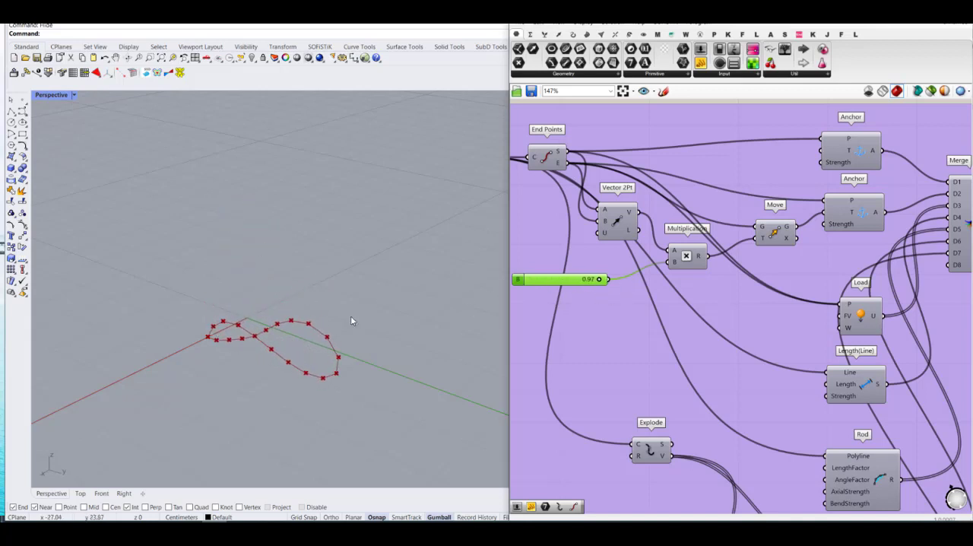
pyautogui.moveTo(351, 321); pyautogui.dragTo(302, 325, button='right')
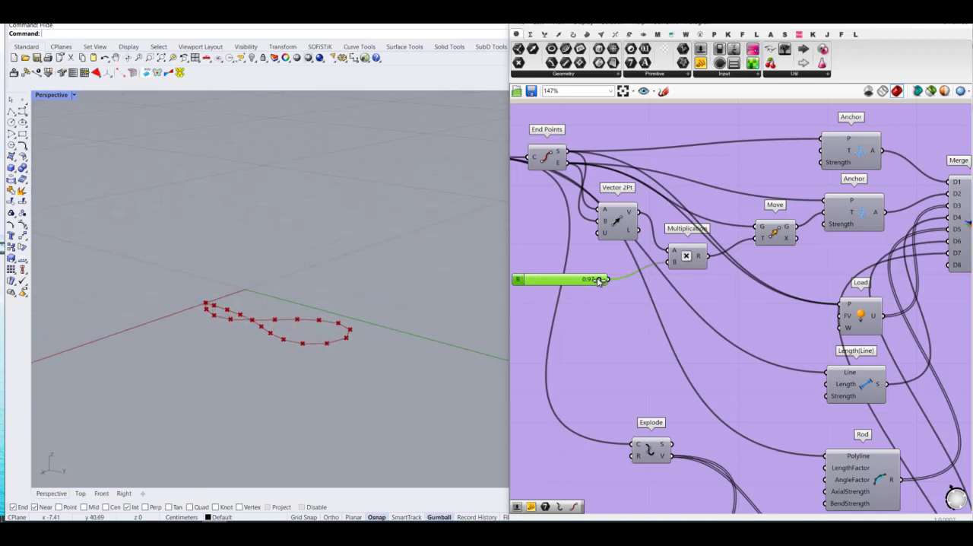
# Step: Lower the Multiplication B slider to 0.61 and reset the magnetic definition's solver
pyautogui.moveTo(598, 280); pyautogui.dragTo(573, 282)
pyautogui.scroll(-6, 628, 285)
pyautogui.scroll(4, 817, 283)
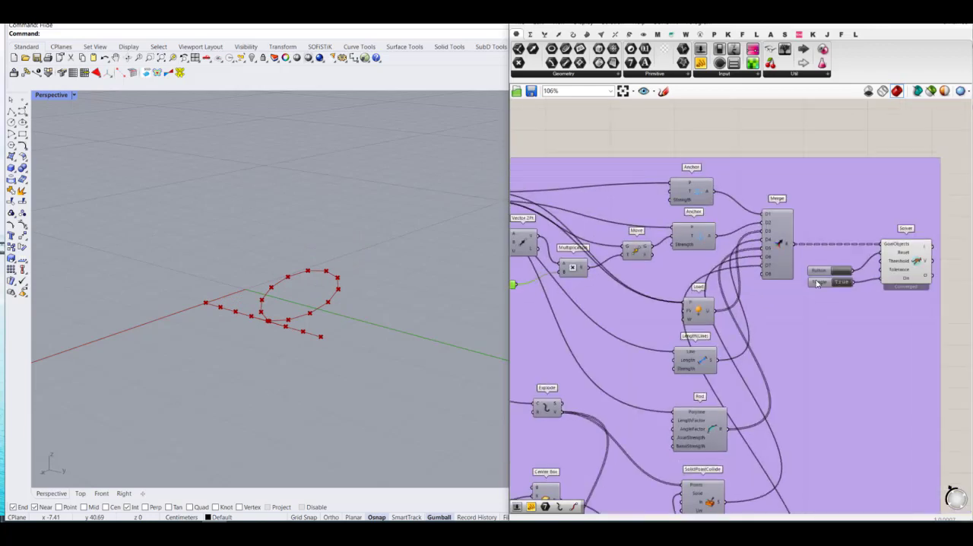
pyautogui.click(817, 283)
pyautogui.scroll(-3, 817, 282)
pyautogui.scroll(4, 613, 281)
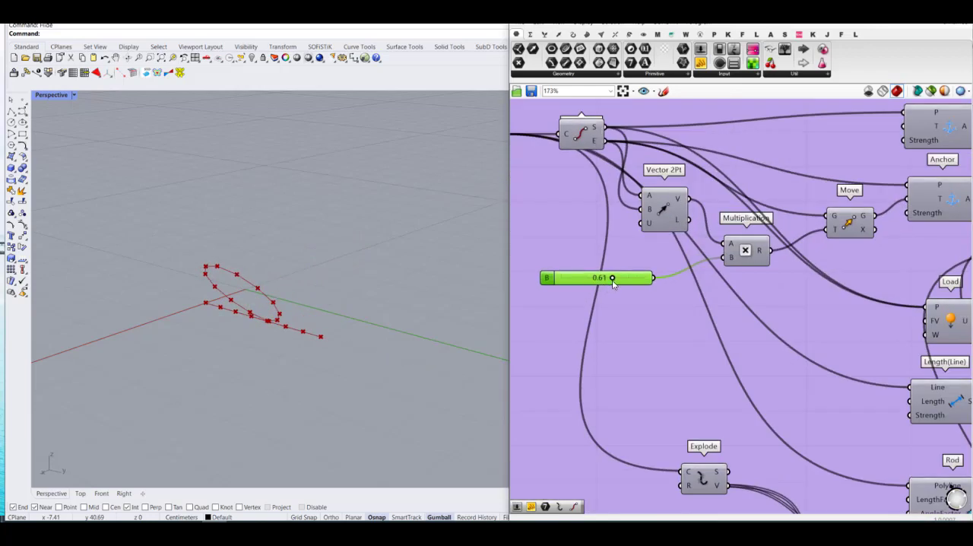
# Step: Lower the Multiplication B slider to 0.18 and reset the solver so the polyline forms an open arch
pyautogui.moveTo(613, 283); pyautogui.dragTo(575, 281)
pyautogui.scroll(-3, 575, 281)
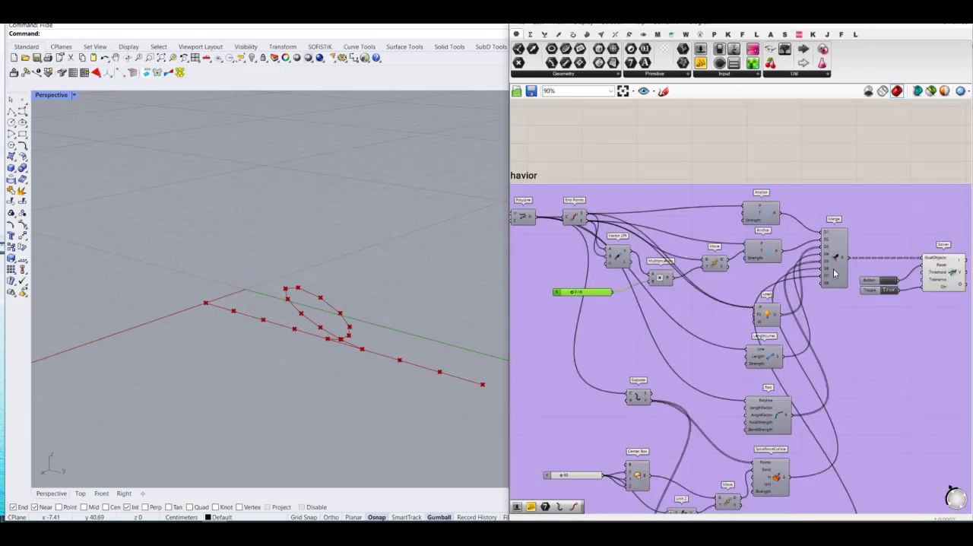
pyautogui.click(893, 281)
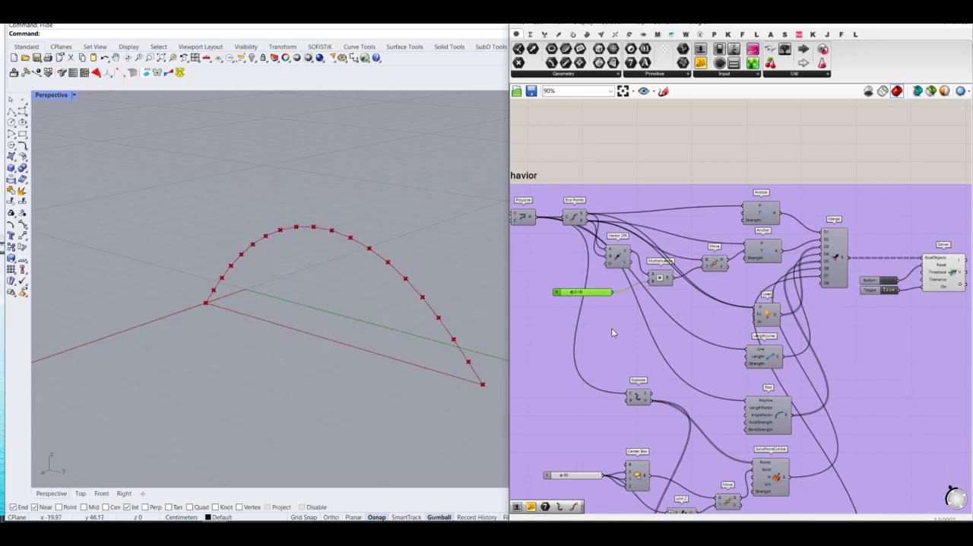
# Step: Adjust the Multiplication B slider of the magnetic definition to bend the arch further
pyautogui.scroll(-4, 691, 475)
pyautogui.scroll(3, 659, 469)
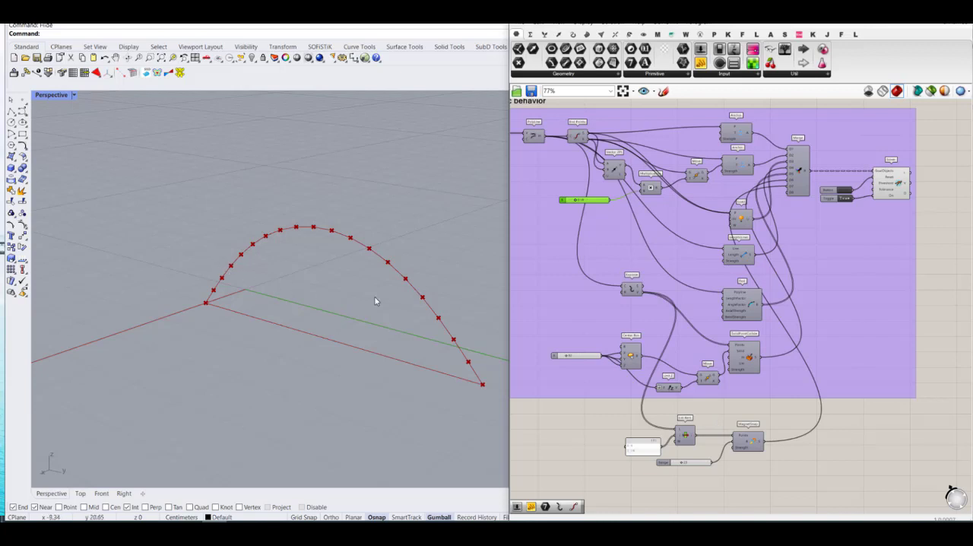
pyautogui.moveTo(614, 256); pyautogui.dragTo(646, 272, button='right')
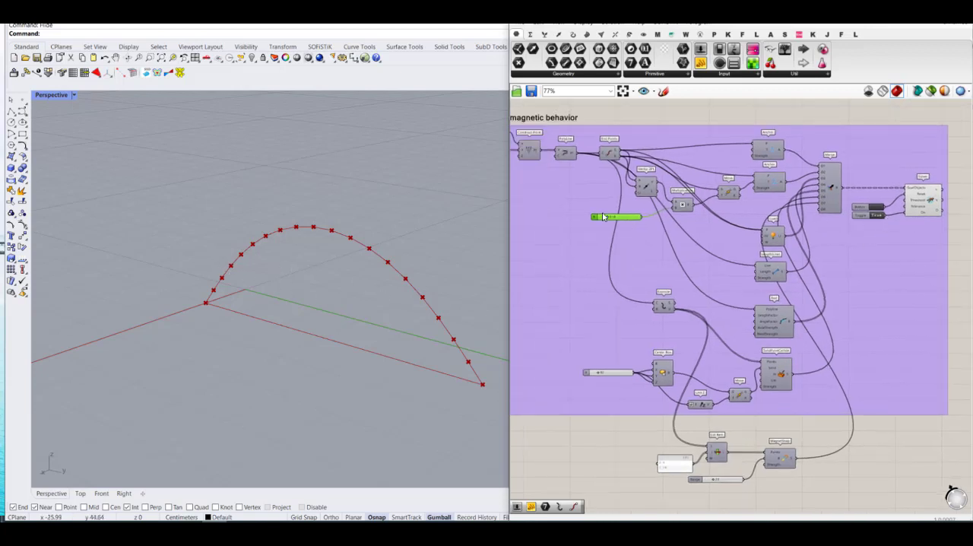
pyautogui.scroll(2, 602, 217)
pyautogui.moveTo(608, 219)
pyautogui.mouseDown()
pyautogui.moveTo(598, 219)
pyautogui.moveTo(643, 224)
pyautogui.moveTo(627, 222)
pyautogui.mouseUp()
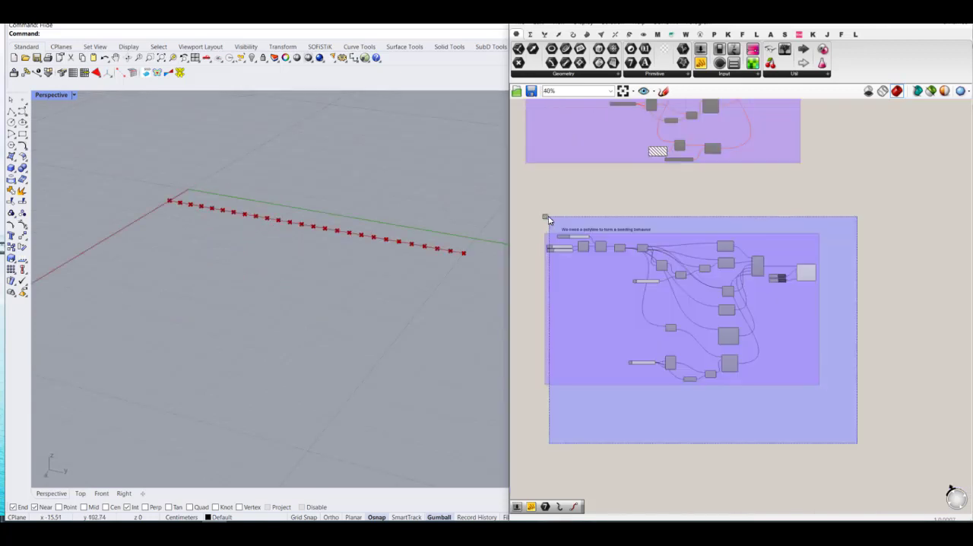
# Step: Delete the duplicate bending definition located below the magnetic behavior group
pyautogui.moveTo(547, 219); pyautogui.dragTo(538, 218)
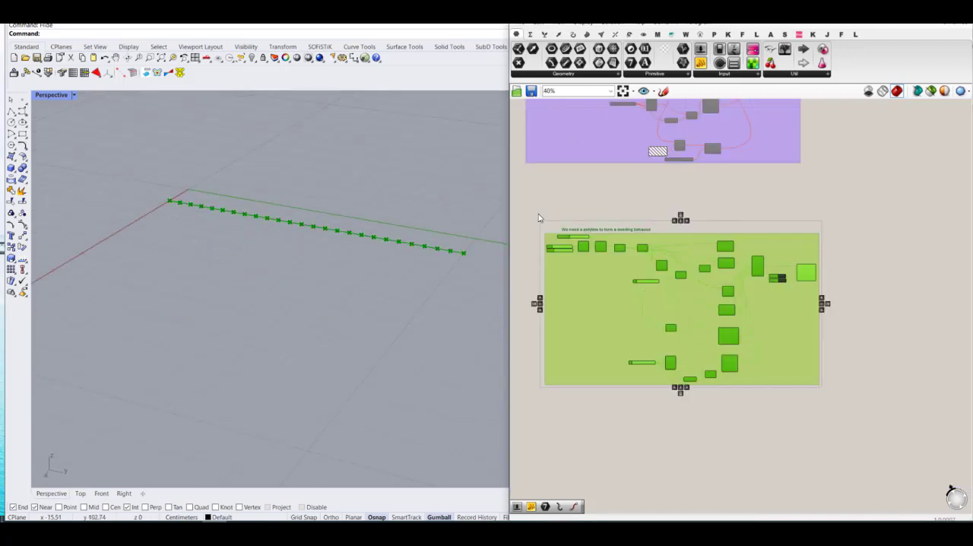
pyautogui.press('Delete')
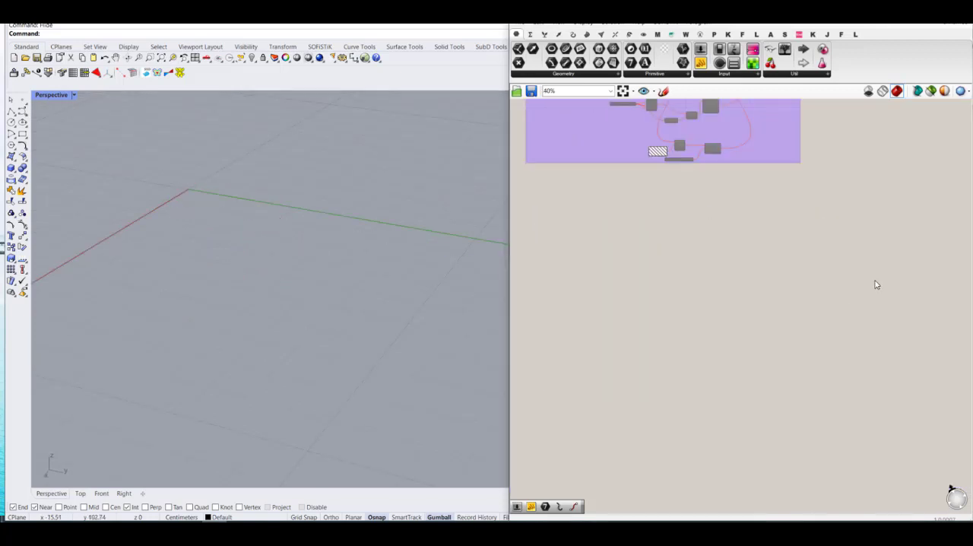
# Step: Duplicate the "We need a polyline to form a bending behavior" group and place the copy below the magnetic definition
pyautogui.scroll(-3, 851, 265)
pyautogui.scroll(2, 673, 175)
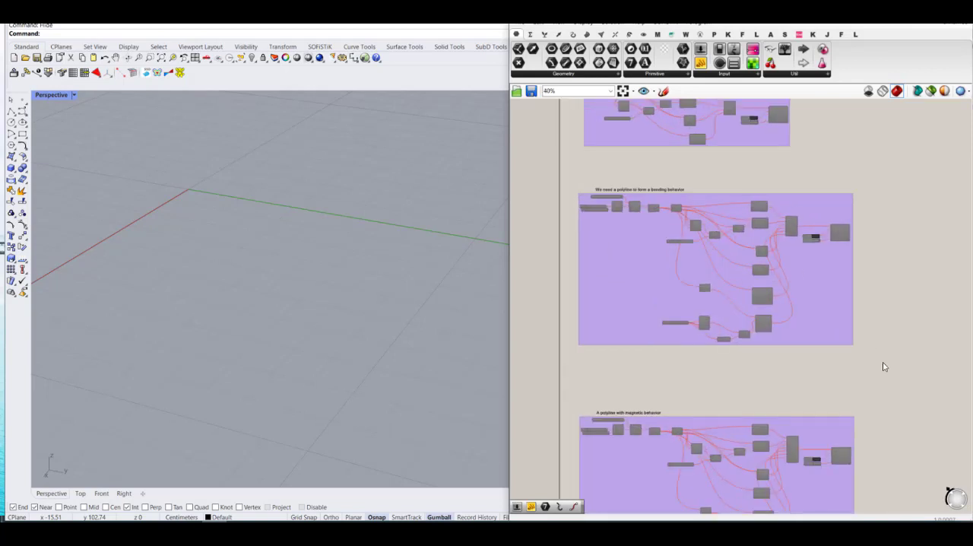
pyautogui.moveTo(893, 374); pyautogui.dragTo(530, 170)
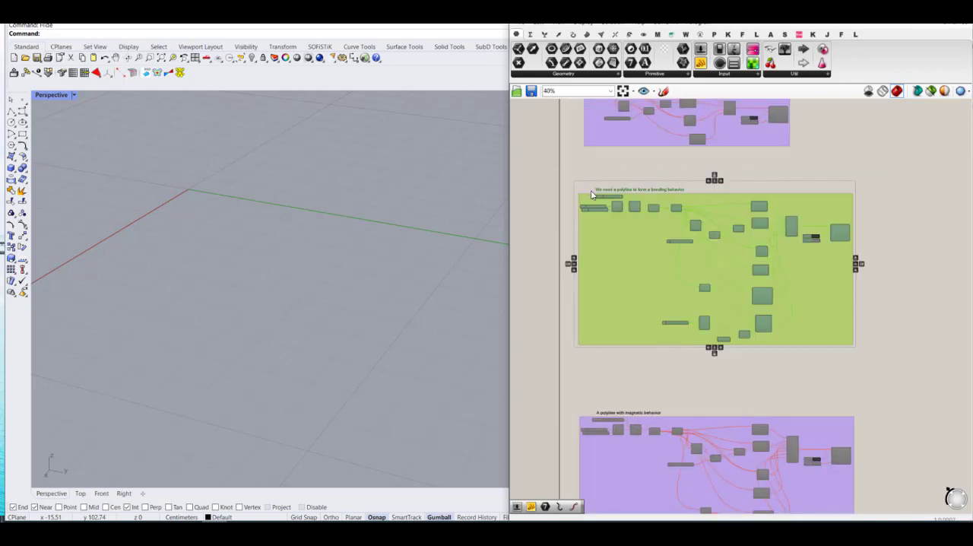
pyautogui.hotkey('ctrl', 'c')
pyautogui.hotkey('ctrl', 'v')
pyautogui.moveTo(635, 212); pyautogui.dragTo(679, 382)
pyautogui.scroll(-3, 680, 185)
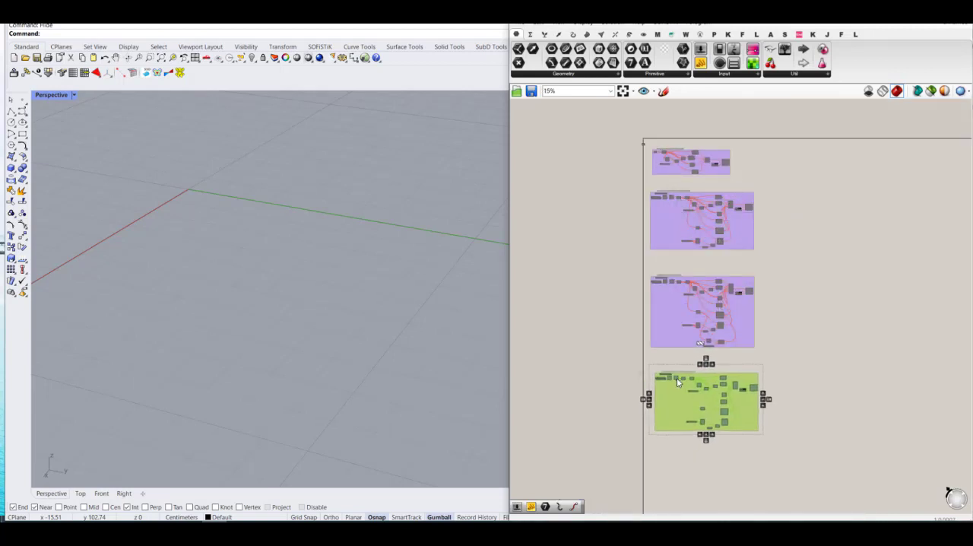
pyautogui.click(780, 388)
# Step: Enable all components of the copied bending definition below the magnetic group
pyautogui.scroll(5, 704, 349)
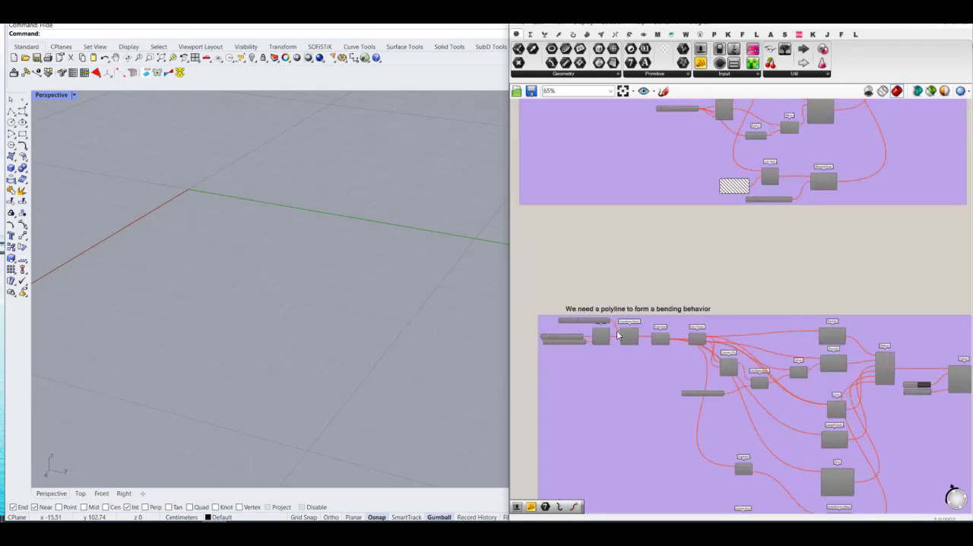
pyautogui.scroll(-2, 628, 289)
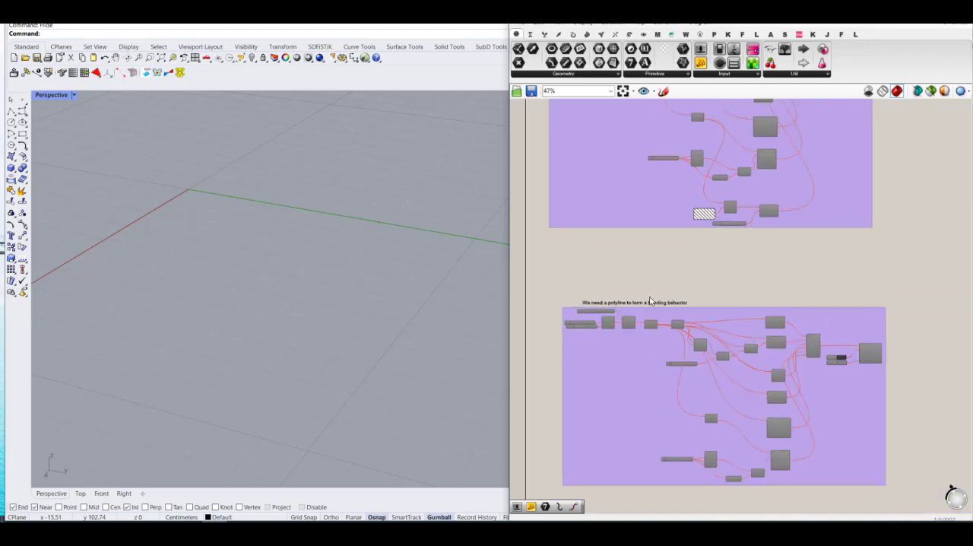
pyautogui.scroll(-3, 711, 325)
pyautogui.moveTo(844, 436); pyautogui.dragTo(549, 299)
pyautogui.middleClick(690, 323)
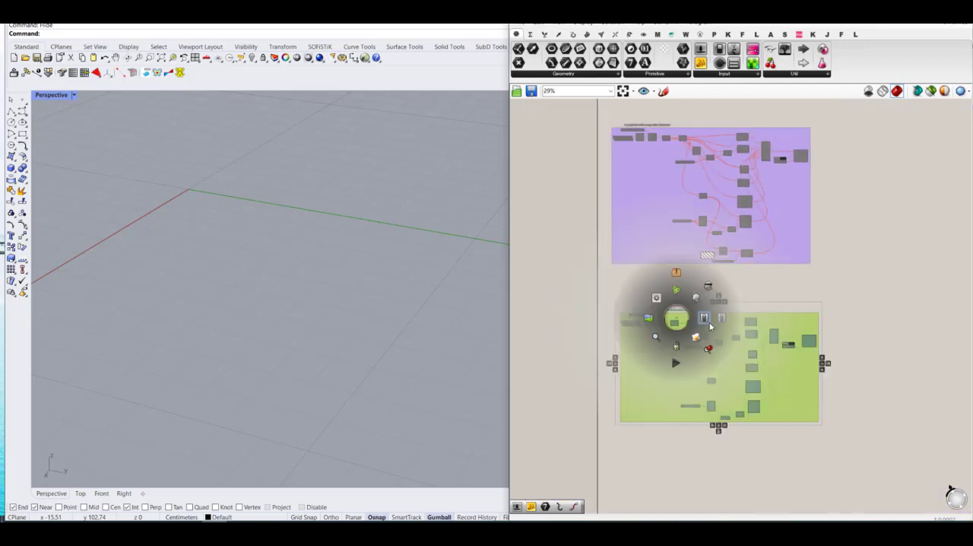
pyautogui.click(709, 325)
pyautogui.click(874, 328)
pyautogui.scroll(6, 551, 319)
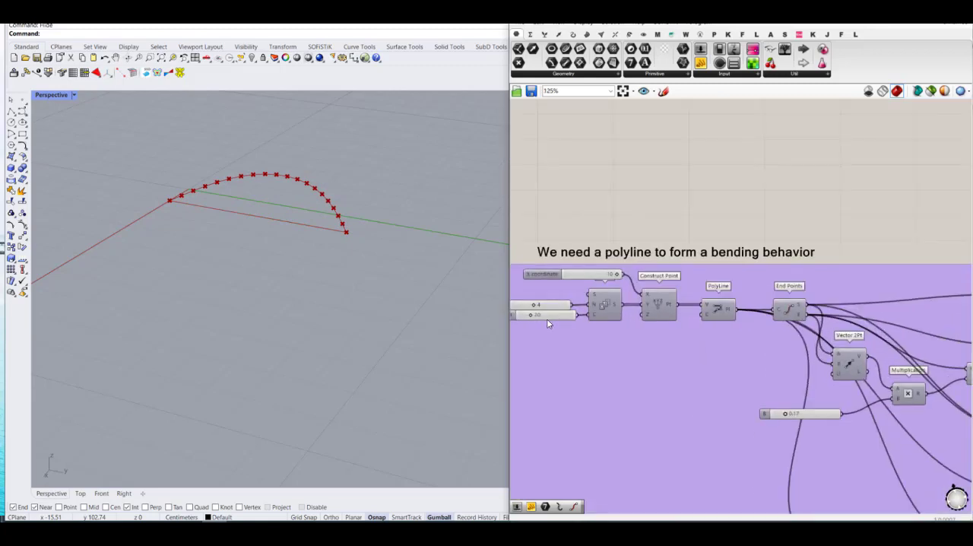
# Step: Set the Count slider of the copied bending definition below the magnetic group to 30
pyautogui.scroll(2, 547, 321)
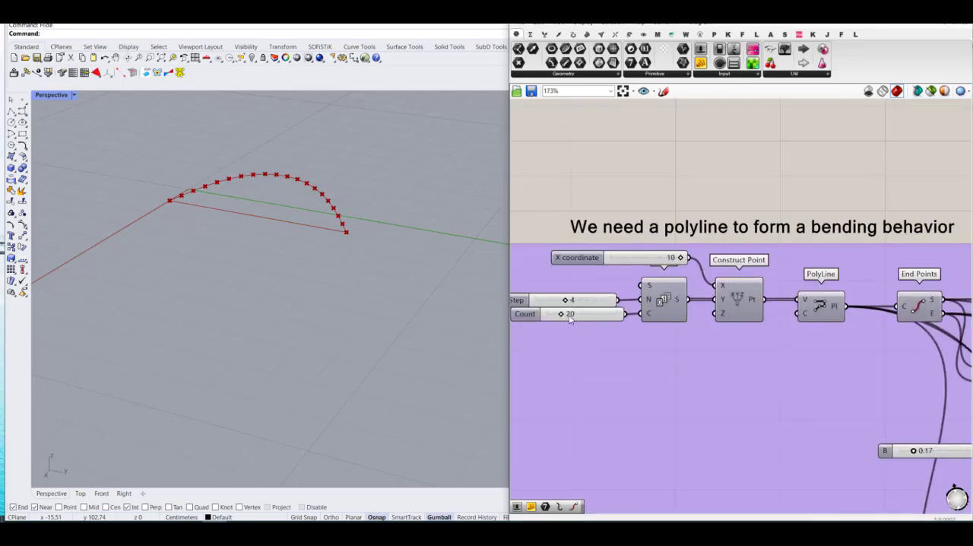
pyautogui.scroll(-10, 608, 335)
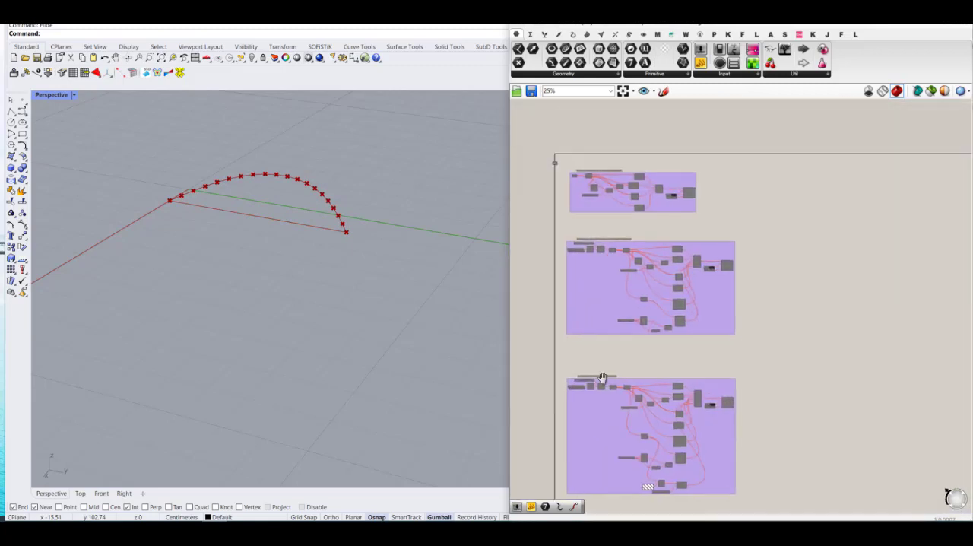
pyautogui.scroll(6, 571, 283)
pyautogui.scroll(-6, 641, 199)
pyautogui.scroll(2, 627, 439)
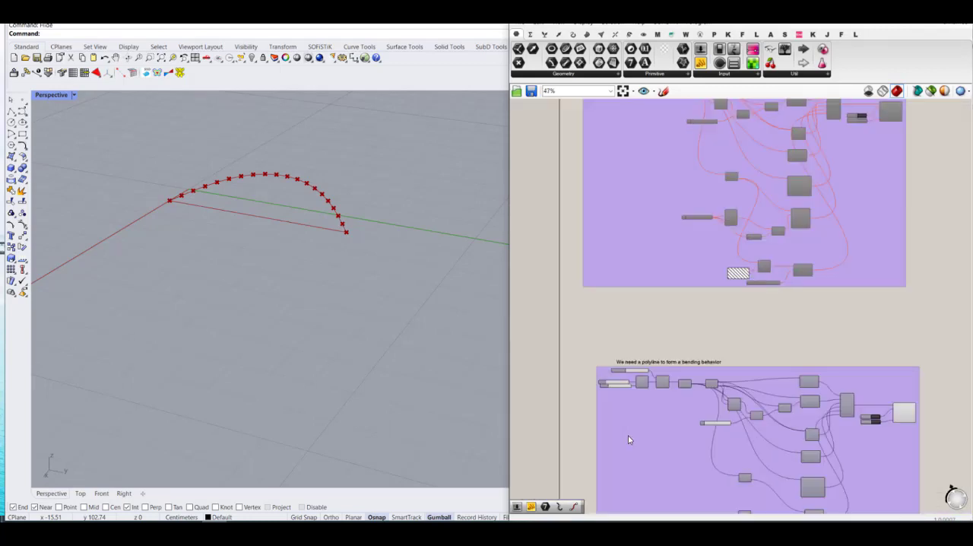
pyautogui.scroll(12, 622, 387)
pyautogui.doubleClick(623, 405)
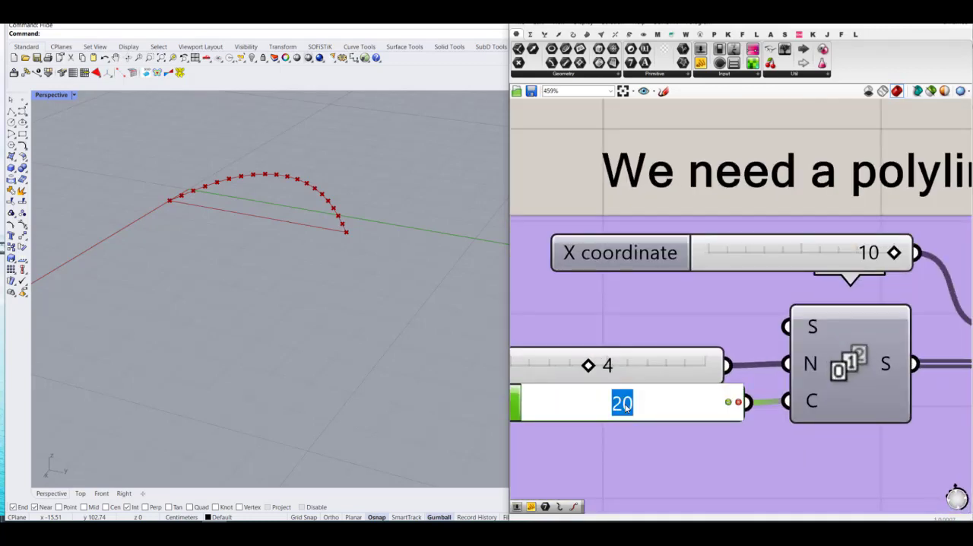
pyautogui.write('30')
pyautogui.press('Return')
pyautogui.scroll(-9, 699, 313)
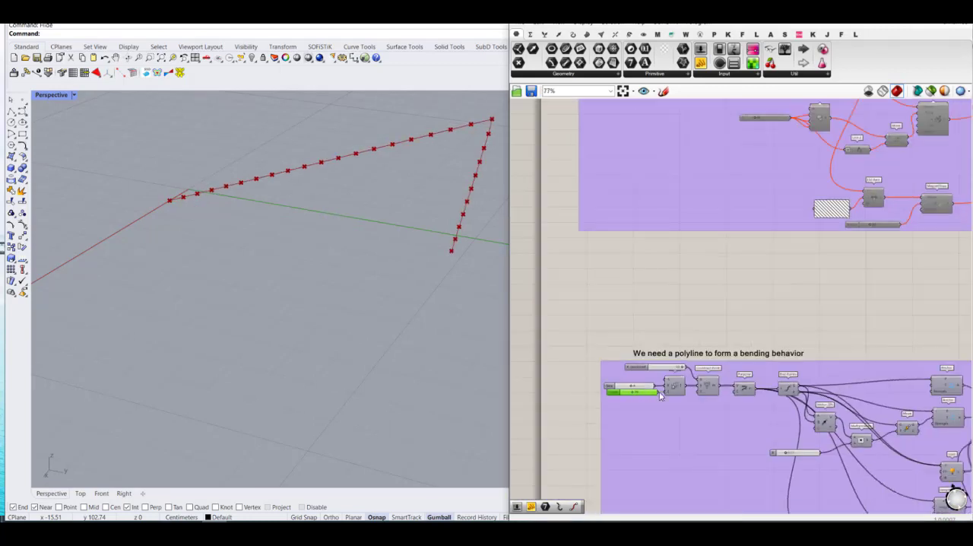
# Step: Set the Multiplication B slider of the copied bending definition to 0.00 and reset its Solver
pyautogui.scroll(3, 699, 313)
pyautogui.moveTo(695, 312); pyautogui.dragTo(617, 316)
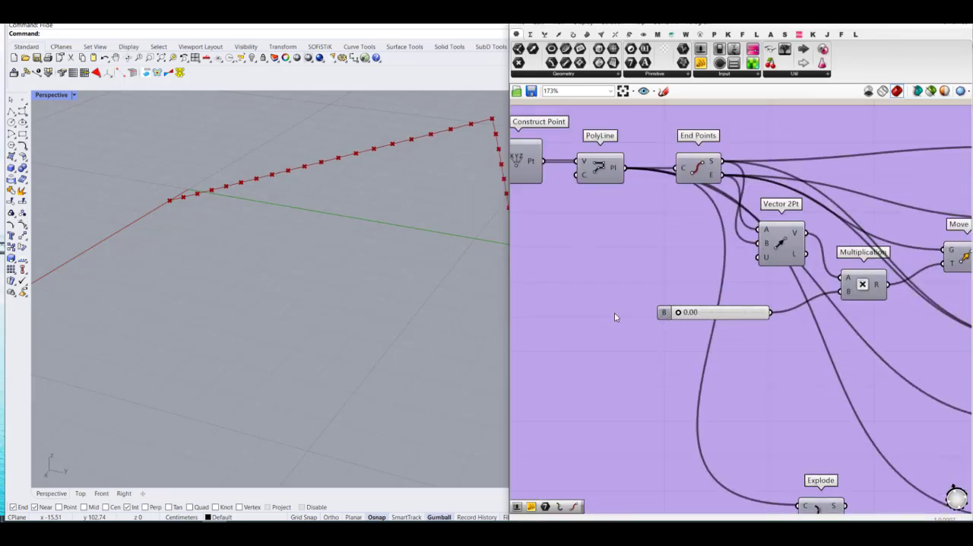
pyautogui.scroll(-4, 617, 318)
pyautogui.scroll(3, 878, 302)
pyautogui.click(878, 294)
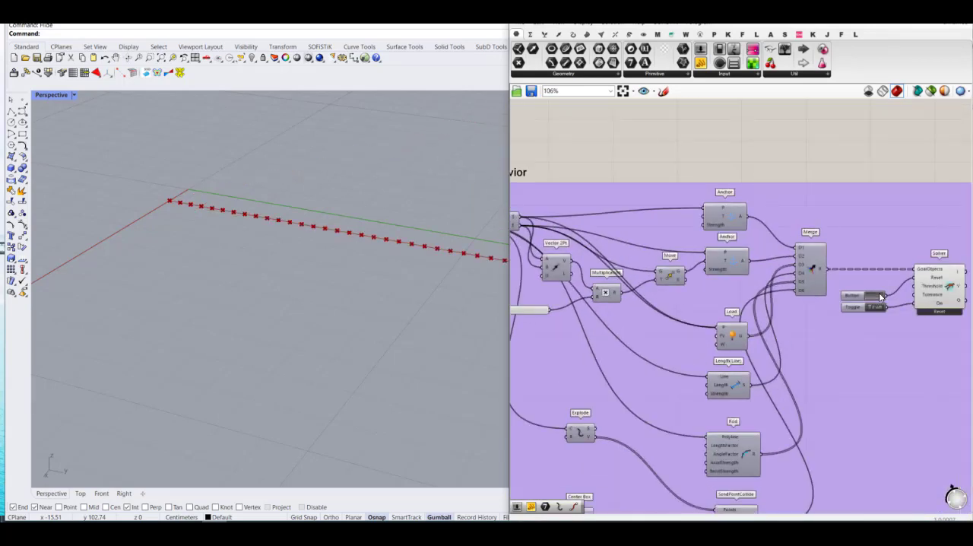
# Step: Raise the Multiplication B slider of the copied definition to 0.19 to bend the polyline into an arch
pyautogui.scroll(-3, 879, 340)
pyautogui.scroll(4, 661, 314)
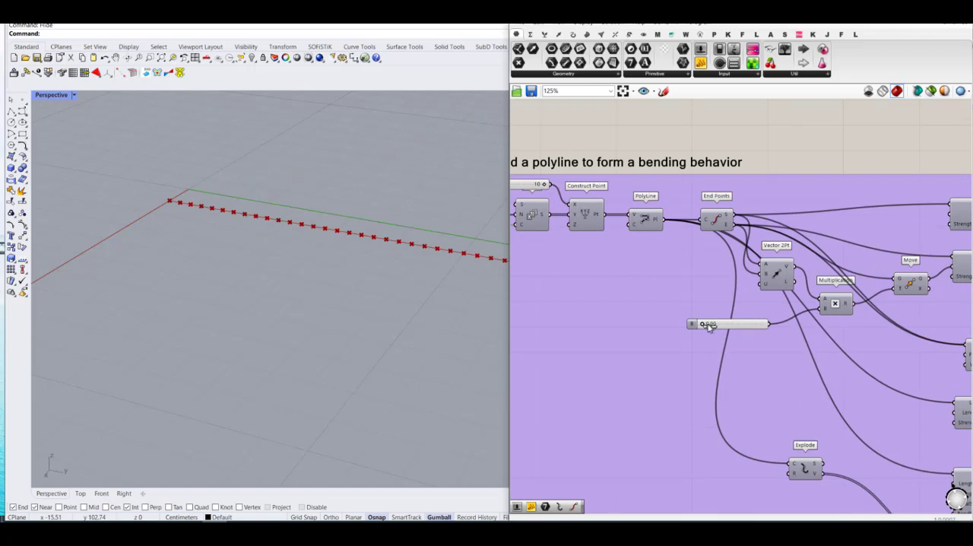
pyautogui.moveTo(708, 325)
pyautogui.mouseDown()
pyautogui.moveTo(726, 327)
pyautogui.moveTo(706, 327)
pyautogui.moveTo(723, 332)
pyautogui.moveTo(716, 336)
pyautogui.mouseUp()
pyautogui.scroll(-3, 250, 318)
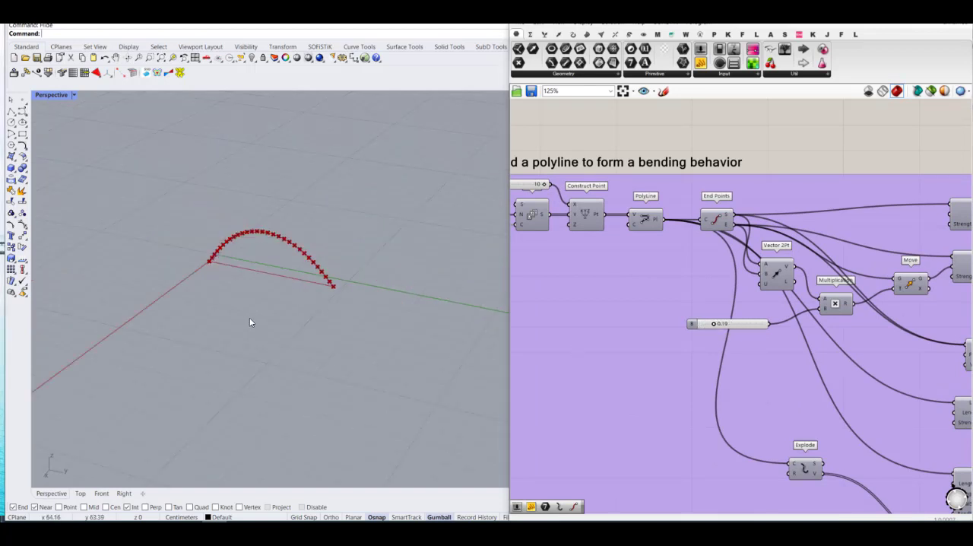
pyautogui.scroll(2, 349, 296)
# Step: Add a Clean Tree component beside the copied group and connect the Solver's O output to its T input
pyautogui.scroll(-3, 648, 313)
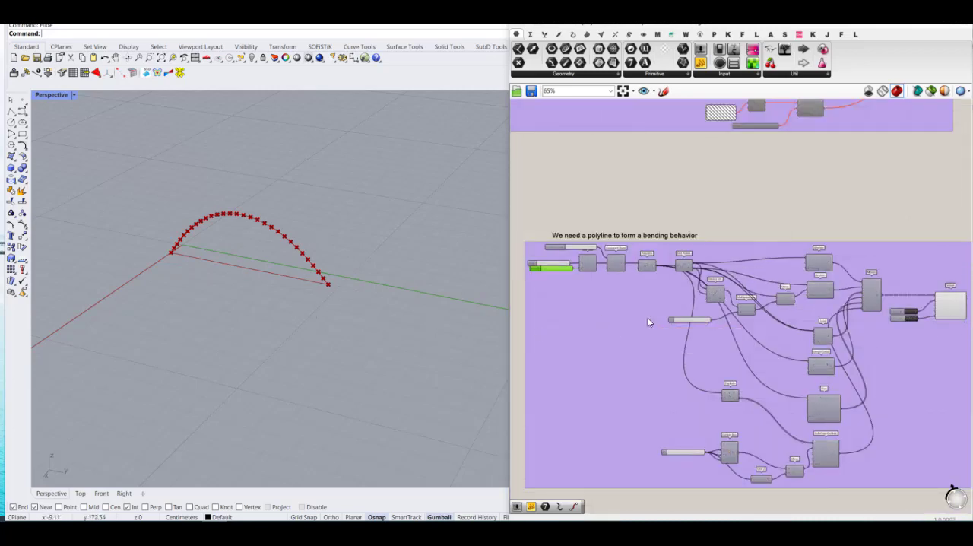
pyautogui.scroll(-3, 647, 321)
pyautogui.scroll(2, 854, 297)
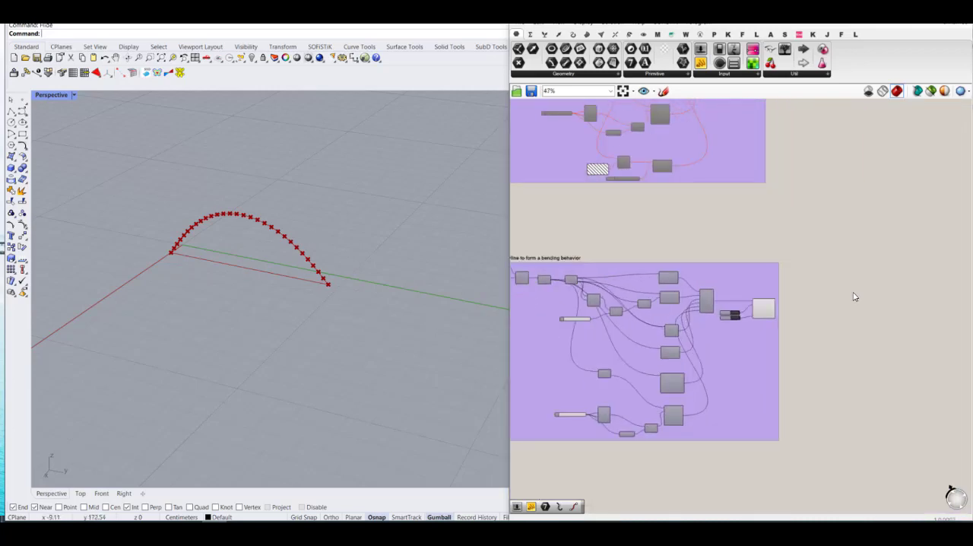
pyautogui.scroll(5, 806, 312)
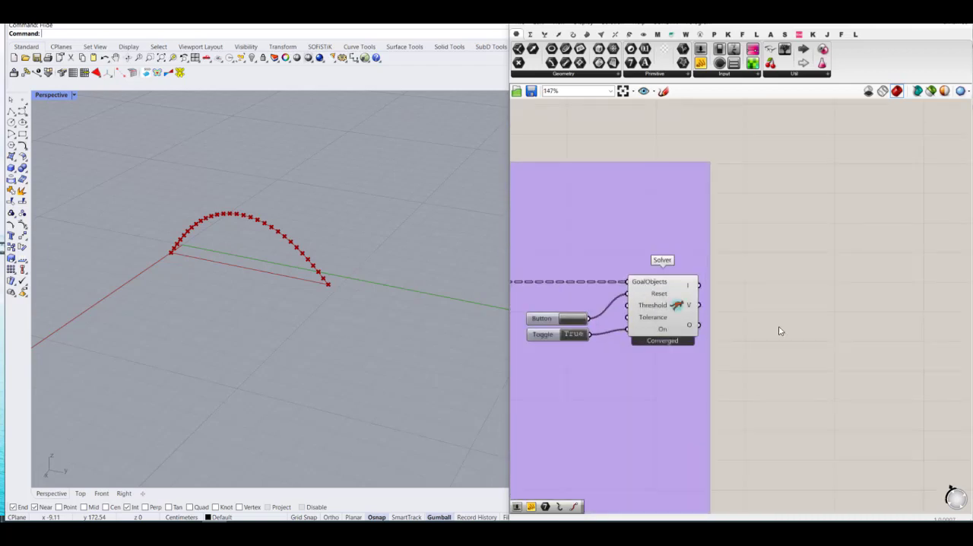
pyautogui.doubleClick(771, 312)
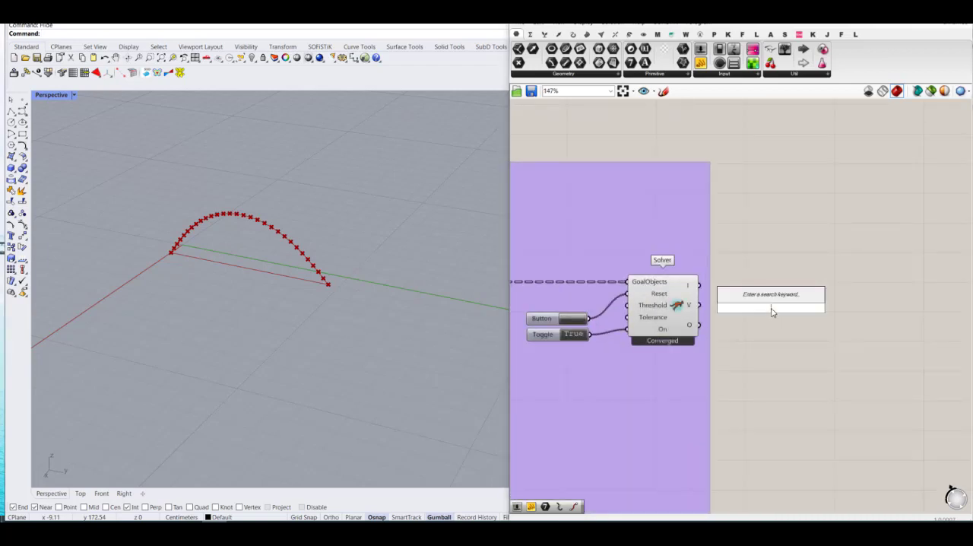
pyautogui.write('clean tree')
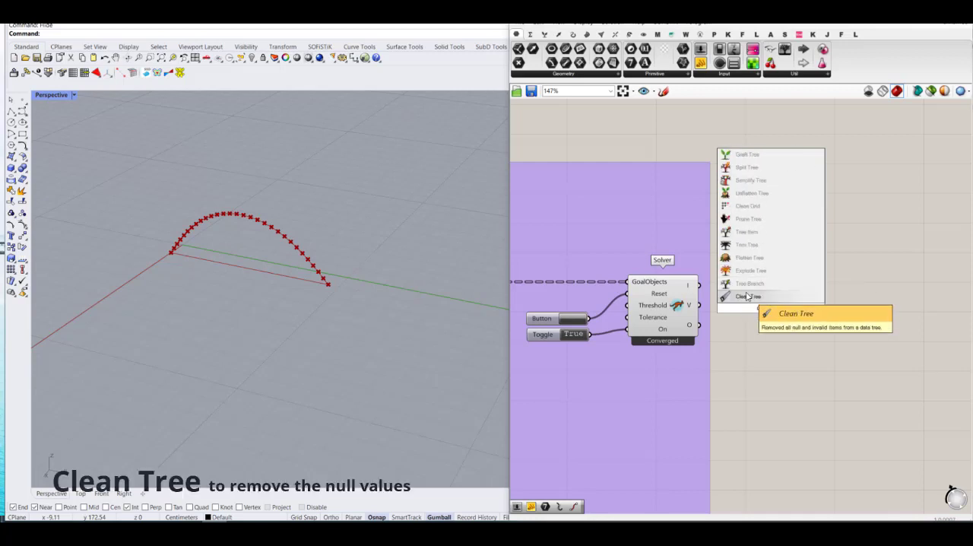
pyautogui.click(746, 296)
pyautogui.scroll(3, 701, 328)
pyautogui.moveTo(698, 324); pyautogui.dragTo(795, 304)
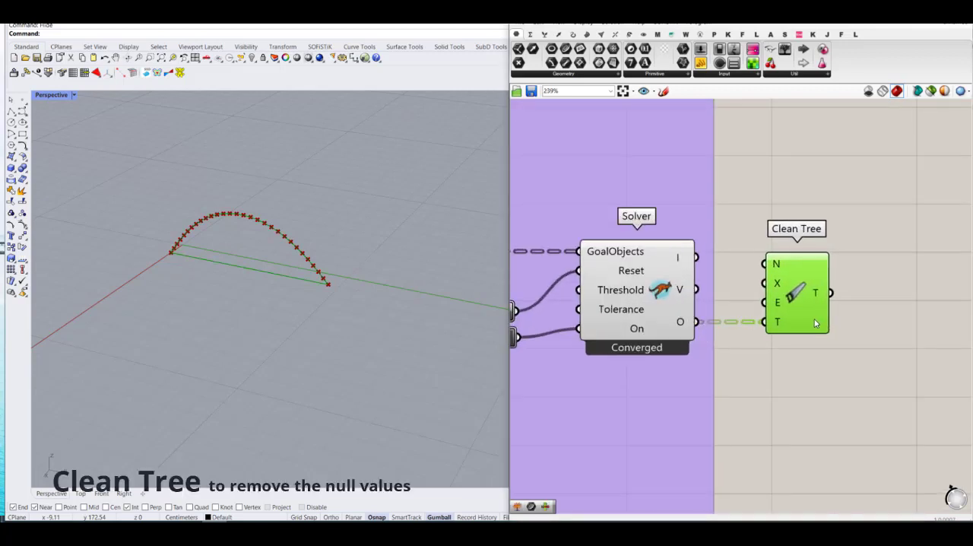
# Step: Add an Explode Tree component after Clean Tree and feed it the cleaned tree, with one output per branch
pyautogui.doubleClick(884, 307)
pyautogui.write('explode')
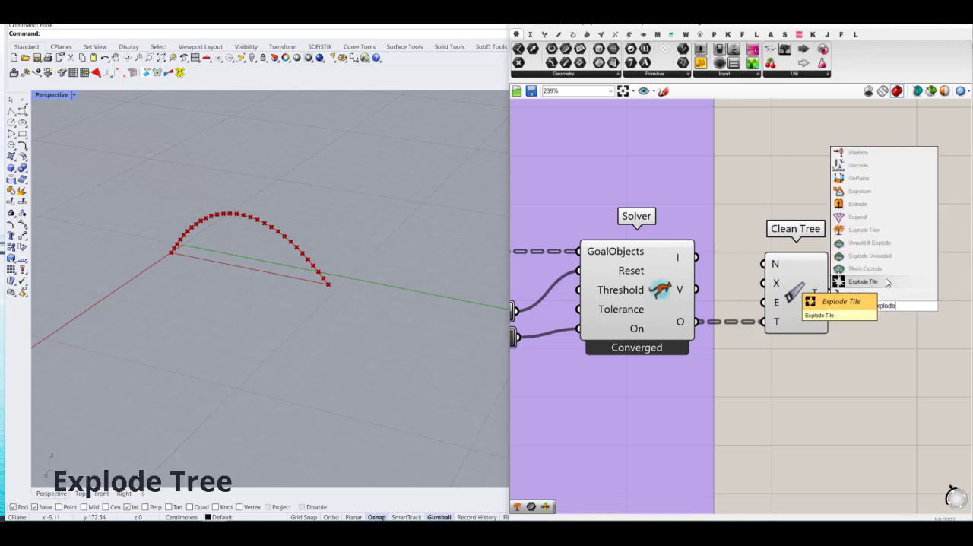
pyautogui.click(861, 230)
pyautogui.scroll(3, 819, 303)
pyautogui.moveTo(819, 302); pyautogui.dragTo(876, 316)
pyautogui.scroll(-3, 880, 318)
pyautogui.scroll(3, 897, 318)
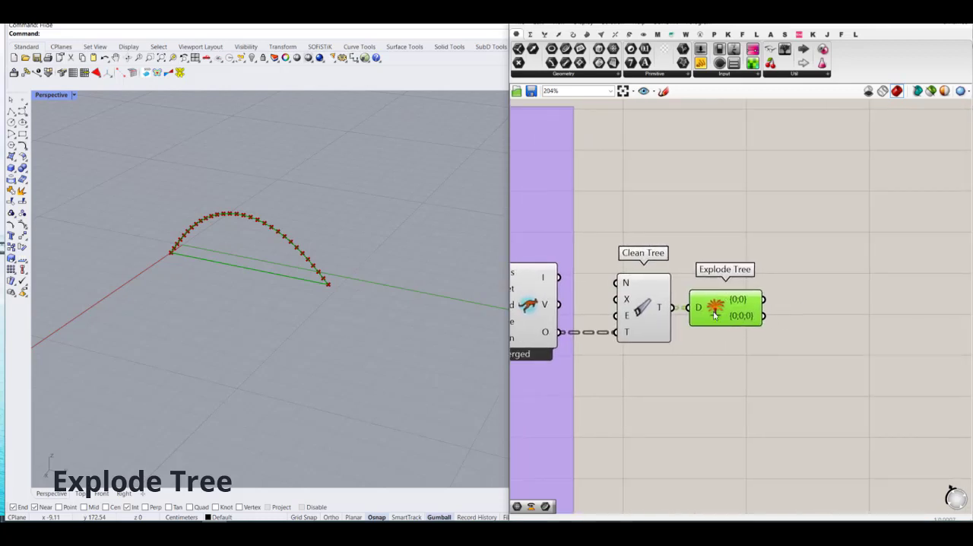
# Step: Place a Curve parameter after Explode Tree and connect the {0;0;0} branch output to it
pyautogui.moveTo(796, 295)
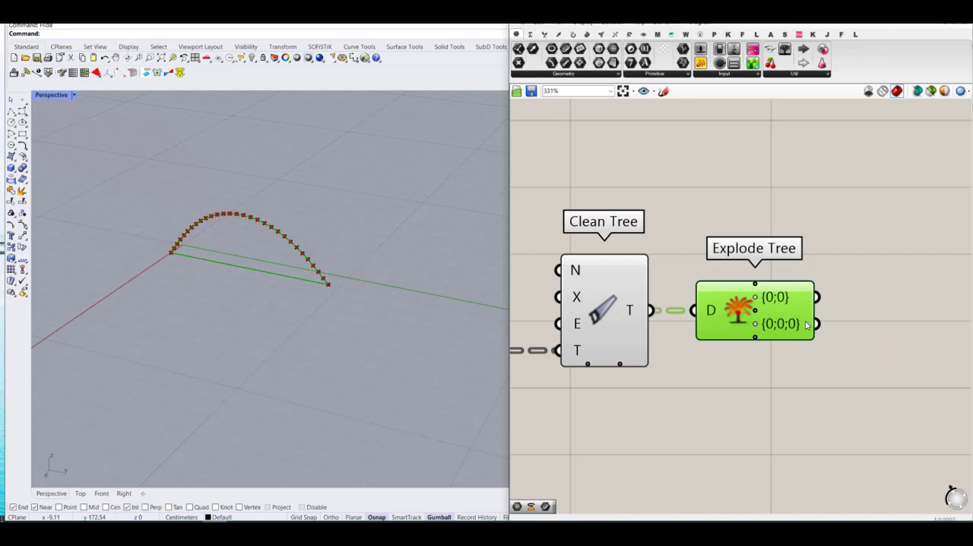
pyautogui.click(864, 241)
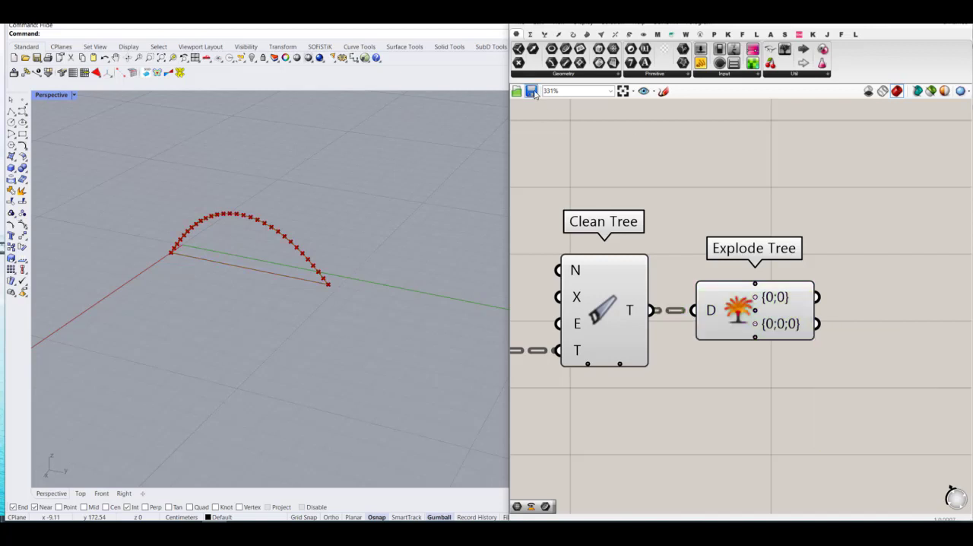
pyautogui.moveTo(864, 341); pyautogui.dragTo(858, 325)
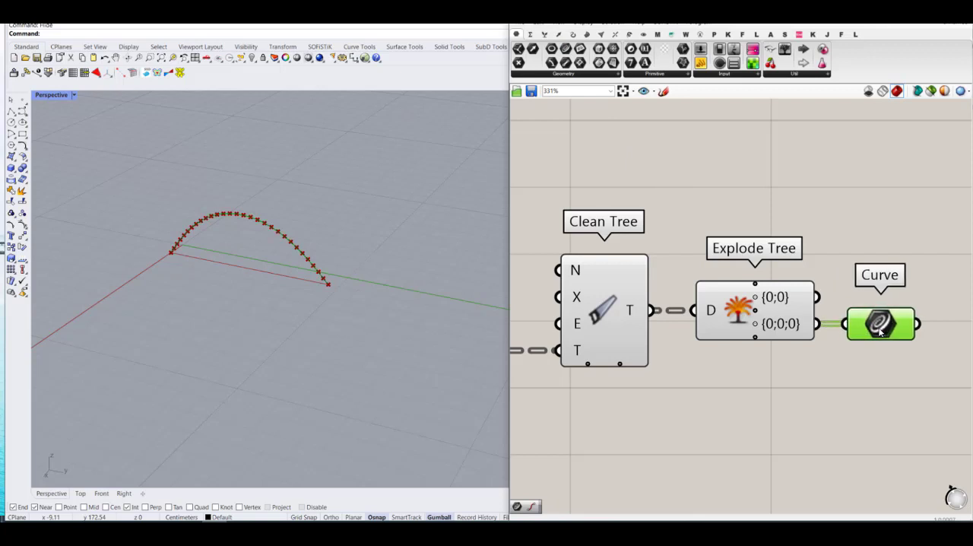
# Step: Turn off the preview of the Clean Tree and Explode Tree components
pyautogui.moveTo(767, 195); pyautogui.dragTo(604, 417)
pyautogui.middleClick(667, 367)
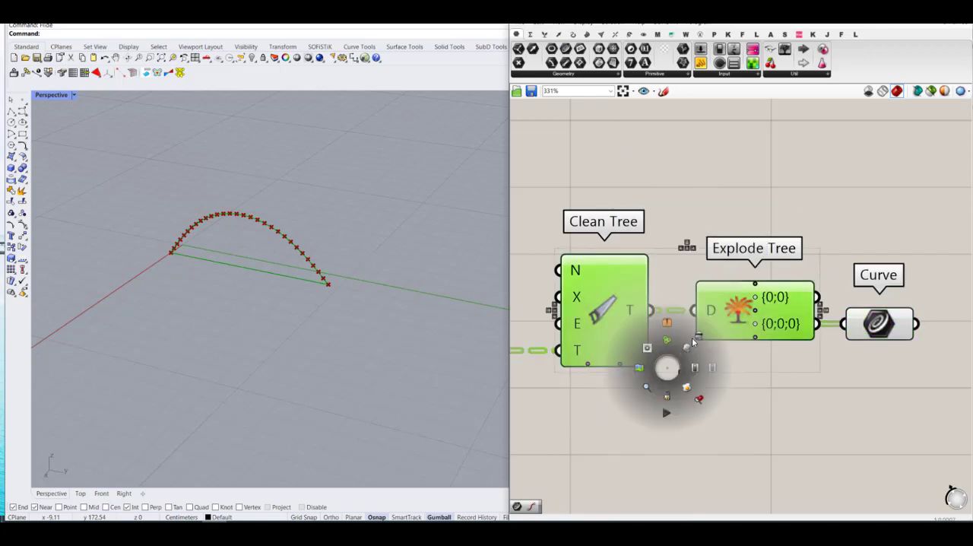
pyautogui.click(693, 342)
pyautogui.click(762, 410)
pyautogui.scroll(-3, 624, 344)
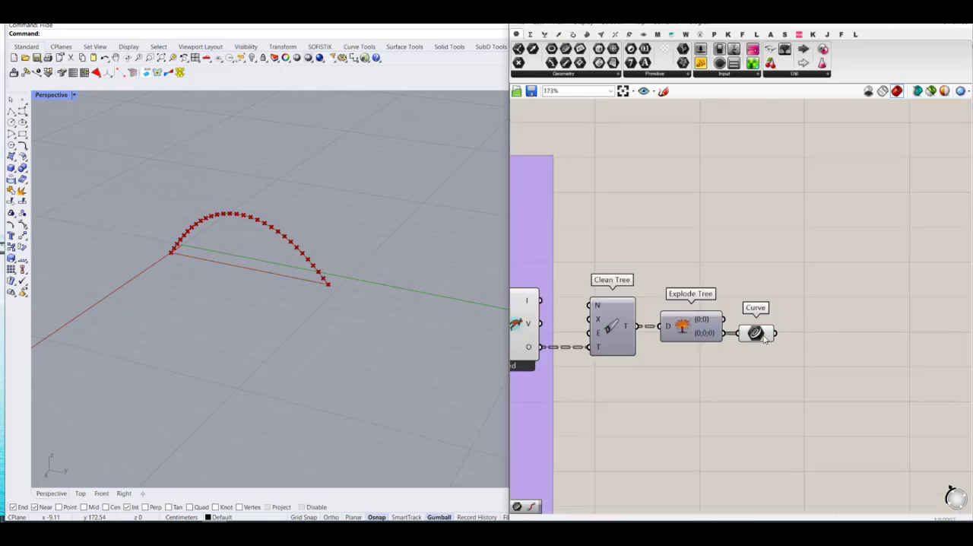
# Step: Add an Extrude component after the Curve parameter and connect the curve to its B input
pyautogui.doubleClick(850, 342)
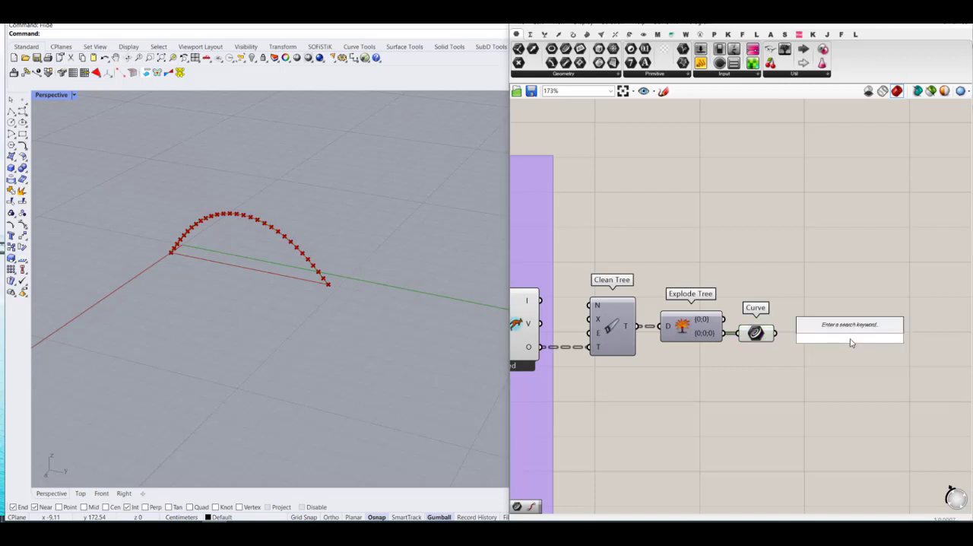
pyautogui.write('extru')
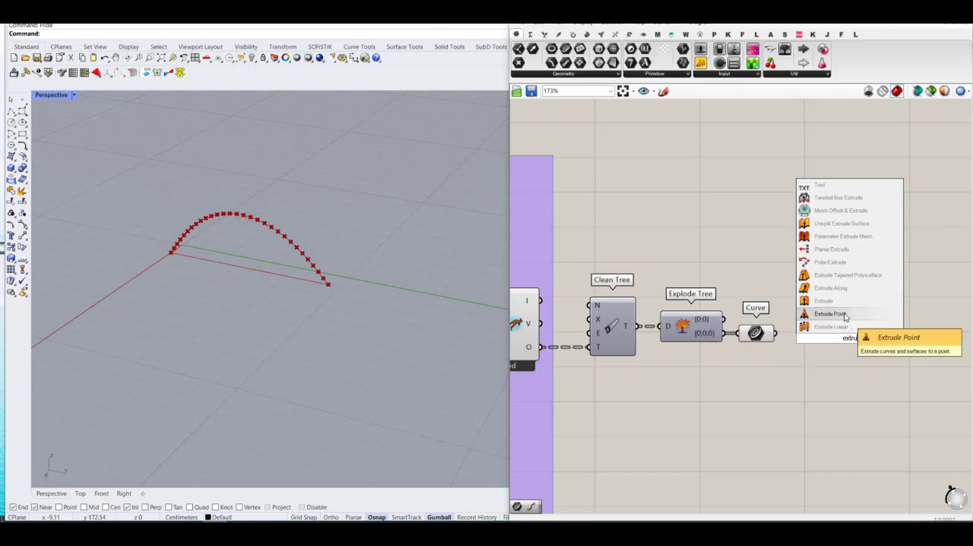
pyautogui.click(843, 305)
pyautogui.scroll(2, 832, 349)
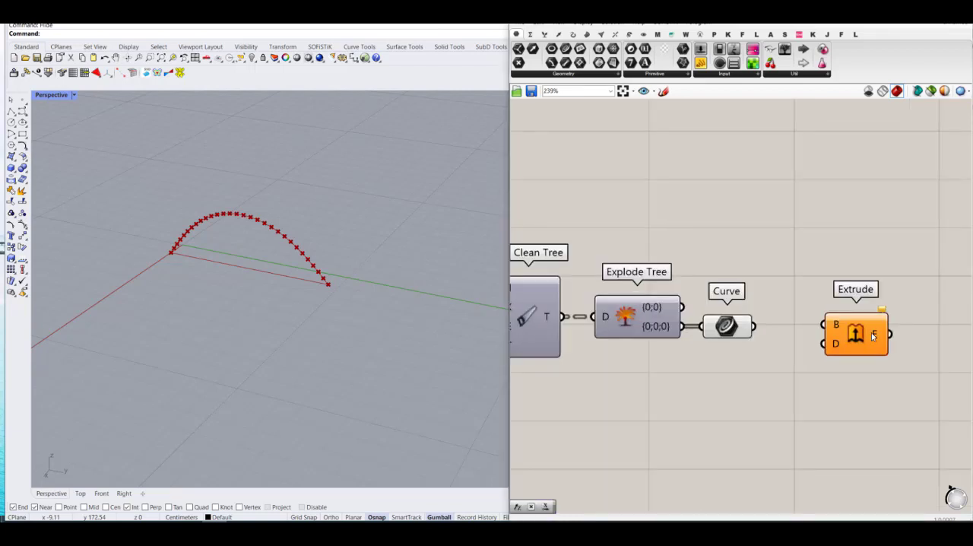
pyautogui.moveTo(872, 336); pyautogui.dragTo(863, 337)
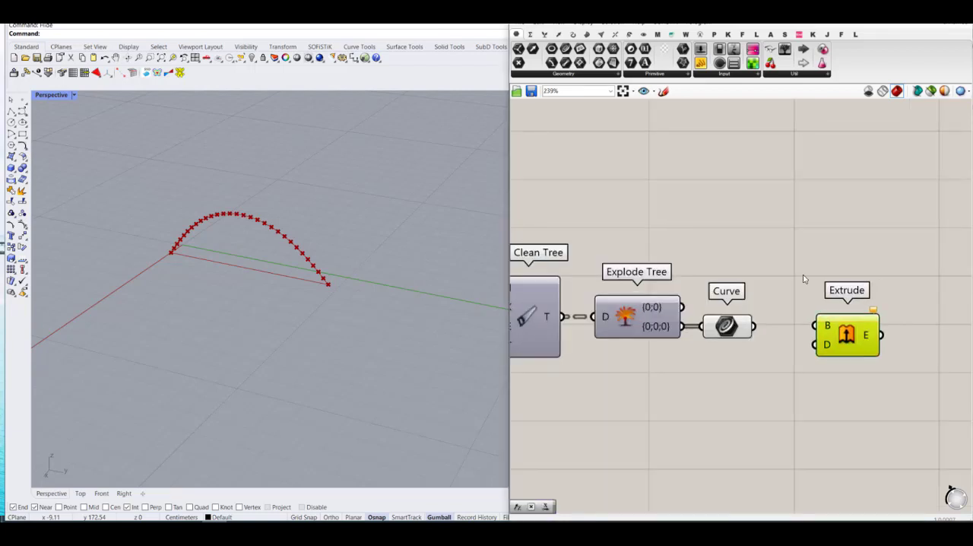
pyautogui.scroll(3, 764, 325)
pyautogui.click(716, 328)
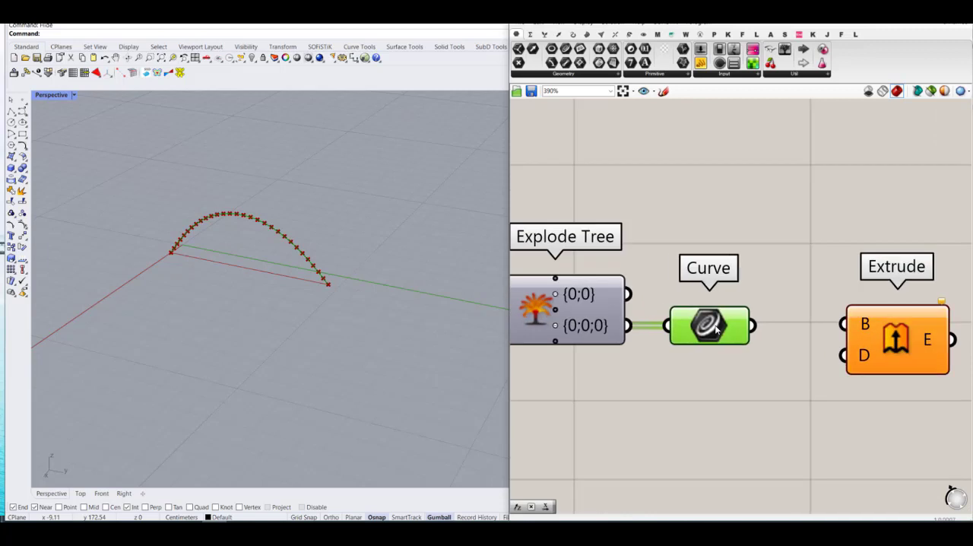
pyautogui.click(756, 242)
pyautogui.moveTo(752, 325); pyautogui.dragTo(842, 324)
pyautogui.moveTo(896, 334); pyautogui.dragTo(880, 335)
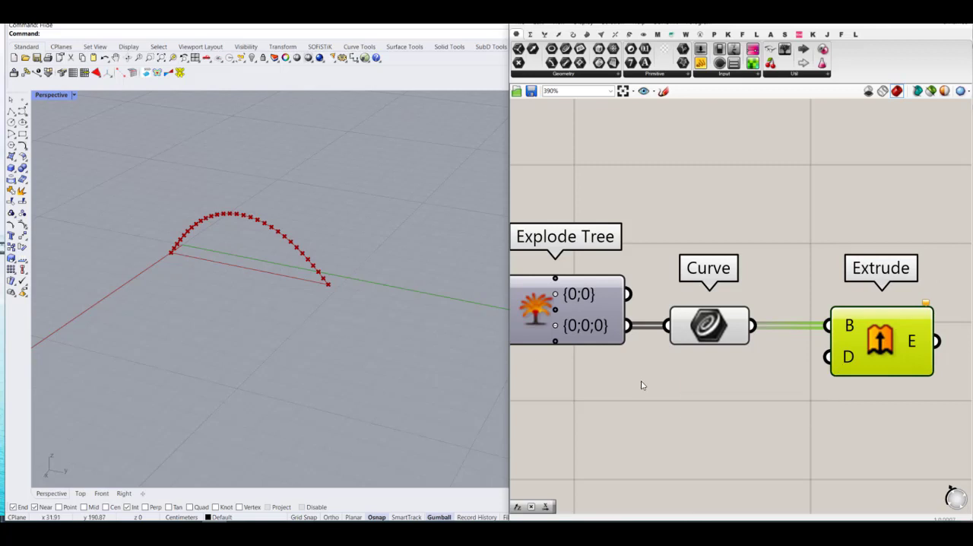
pyautogui.doubleClick(751, 401)
pyautogui.write('x')
pyautogui.press('Return')
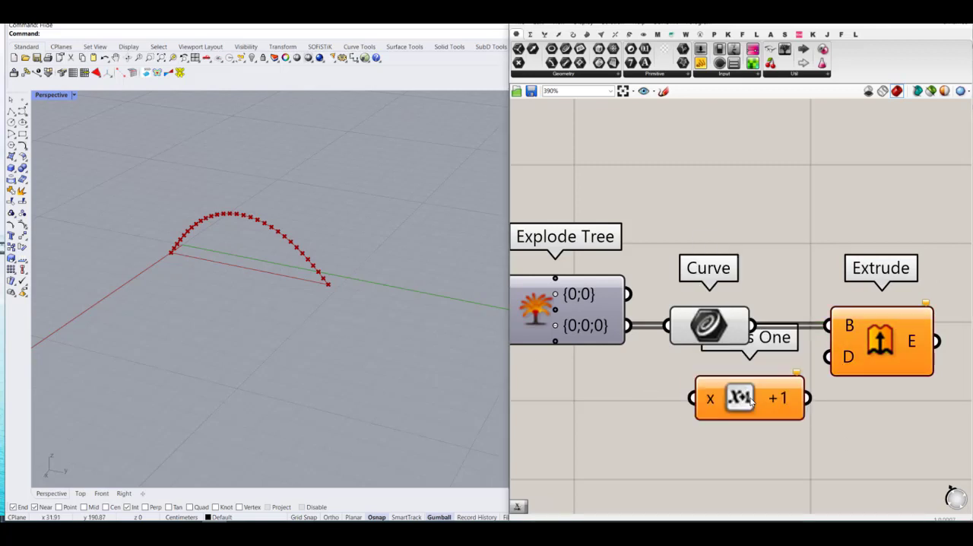
pyautogui.press('Delete')
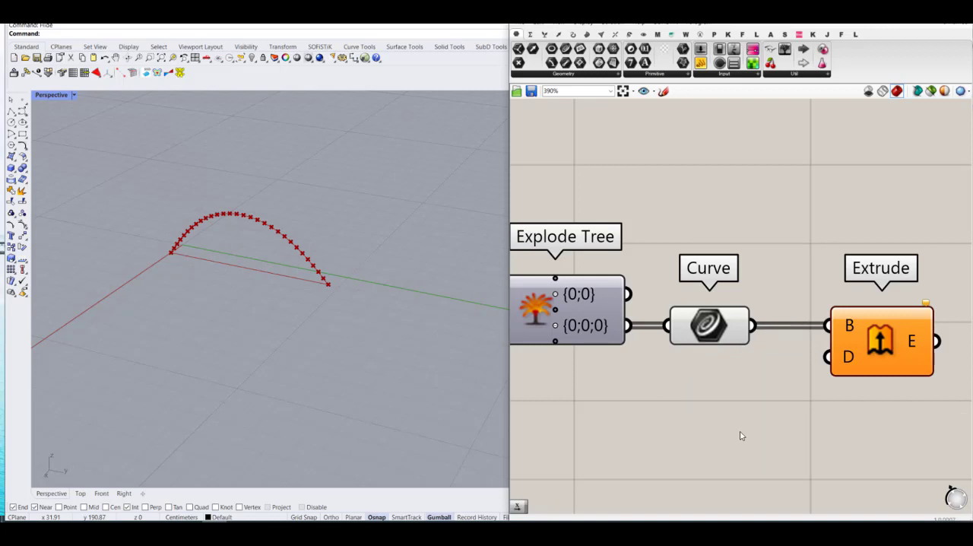
# Step: Add a Unit X vector below the Curve parameter and connect it to the Extrude component's D input
pyautogui.doubleClick(739, 433)
pyautogui.write('x')
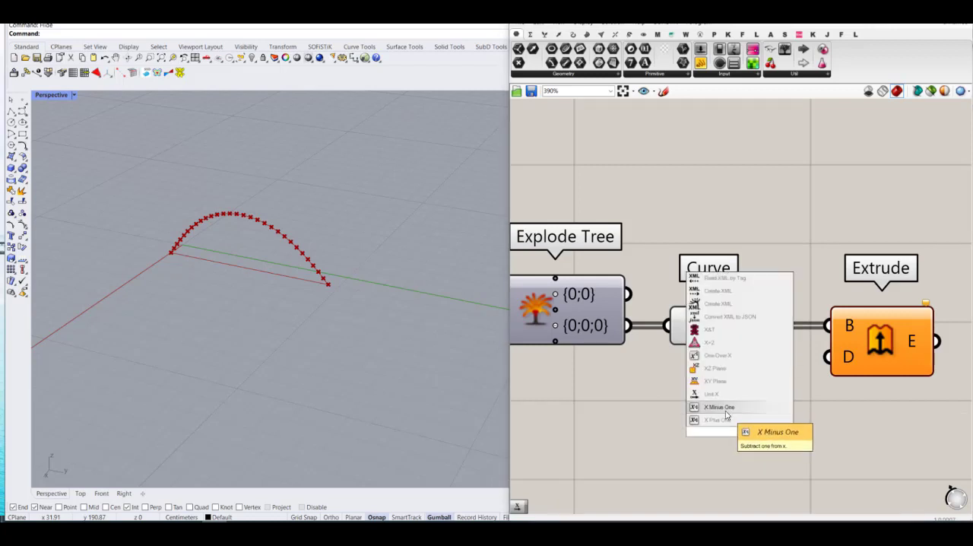
pyautogui.click(698, 396)
pyautogui.moveTo(807, 416); pyautogui.dragTo(744, 434)
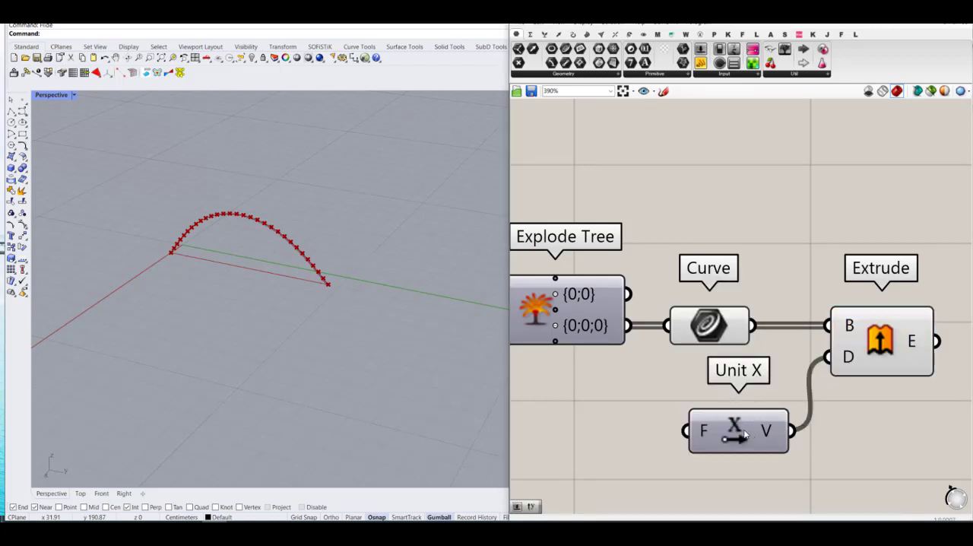
# Step: Create a number slider with value 4 and connect it to the Unit X factor input as the extrusion width
pyautogui.scroll(-3, 781, 391)
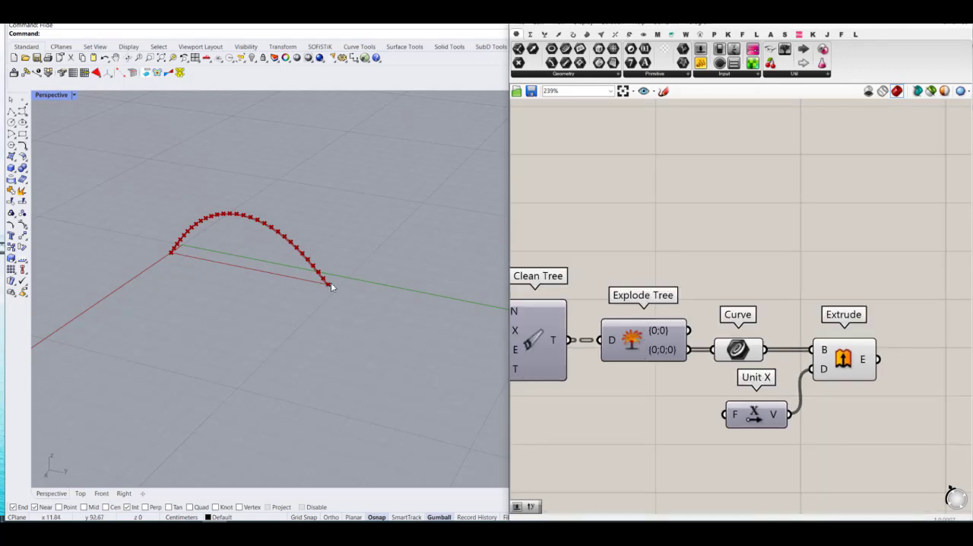
pyautogui.doubleClick(639, 437)
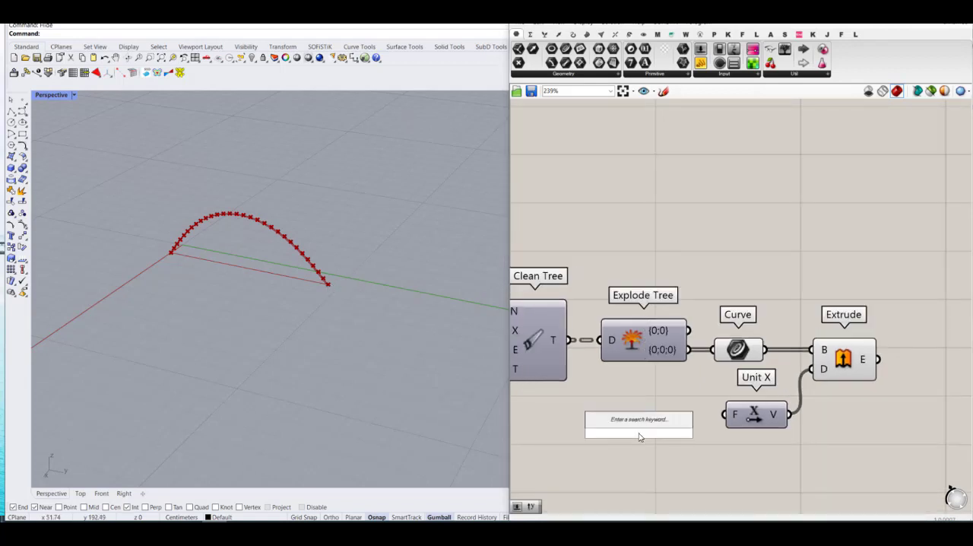
pyautogui.write('4')
pyautogui.press('Return')
pyautogui.moveTo(697, 434); pyautogui.dragTo(713, 435)
pyautogui.click(727, 461)
pyautogui.scroll(5, 291, 248)
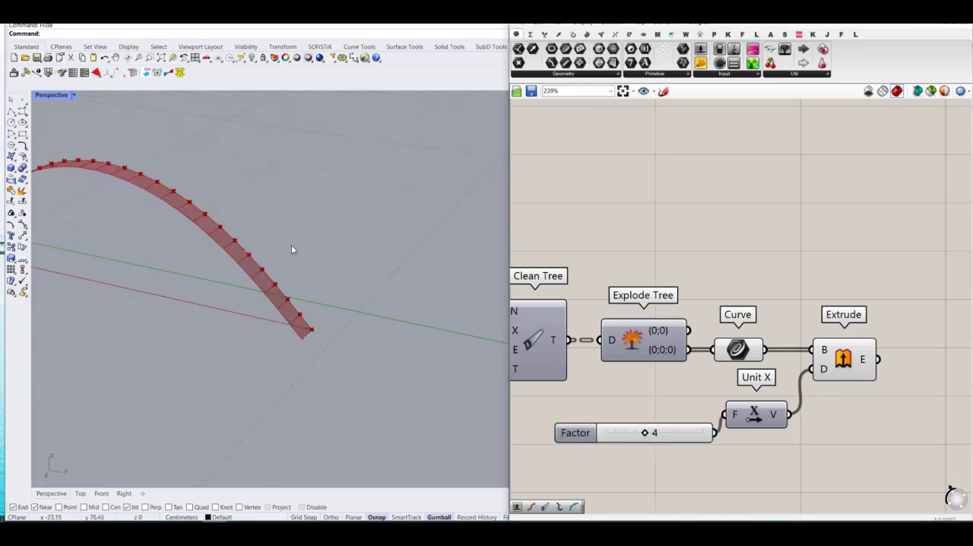
# Step: Turn off the preview of the Solver, Clean Tree, Explode Tree, Curve and Unit X components, leaving only the Extrude preview on
pyautogui.moveTo(764, 291); pyautogui.dragTo(697, 445)
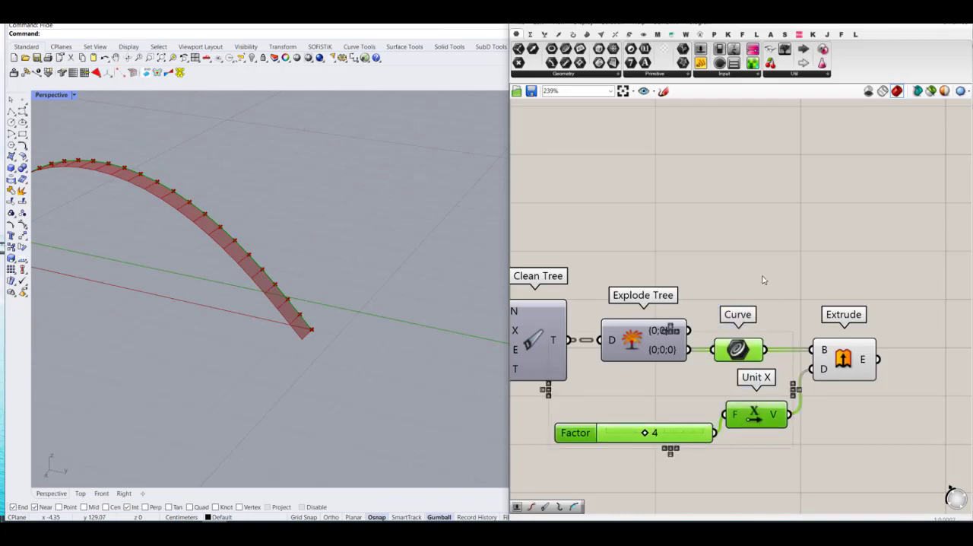
pyautogui.click(828, 280)
pyautogui.scroll(-3, 827, 279)
pyautogui.moveTo(730, 241); pyautogui.dragTo(570, 355)
pyautogui.middleClick(607, 341)
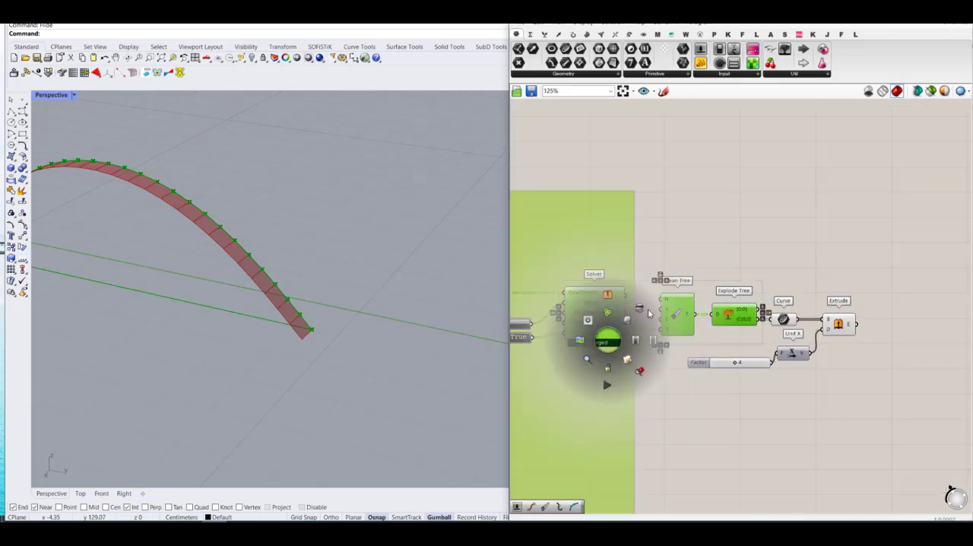
pyautogui.click(646, 310)
pyautogui.click(709, 263)
pyautogui.scroll(-6, 857, 358)
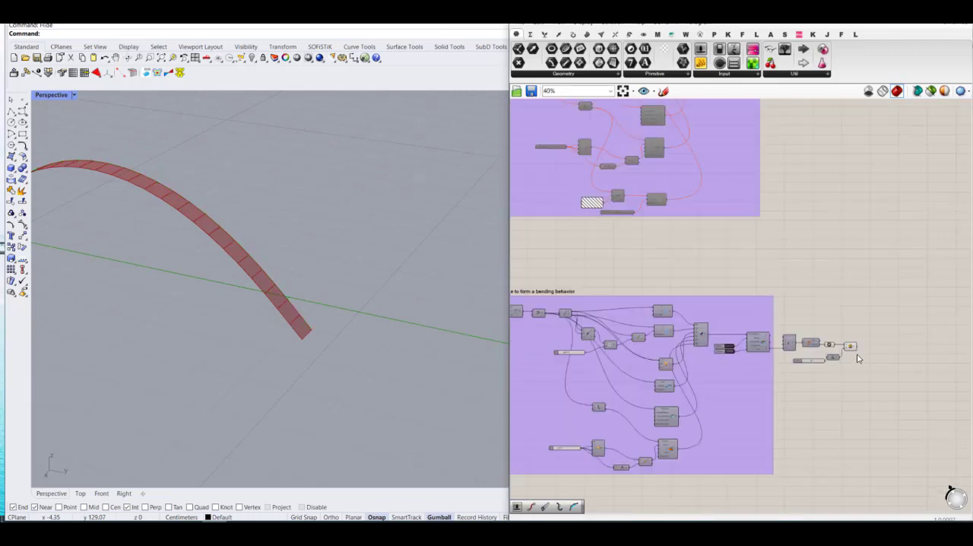
# Step: Set the Multiplication component's B slider to 0.29 and inspect how the extruded strip bends
pyautogui.moveTo(317, 263); pyautogui.dragTo(410, 264, button='right')
pyautogui.scroll(-4, 873, 337)
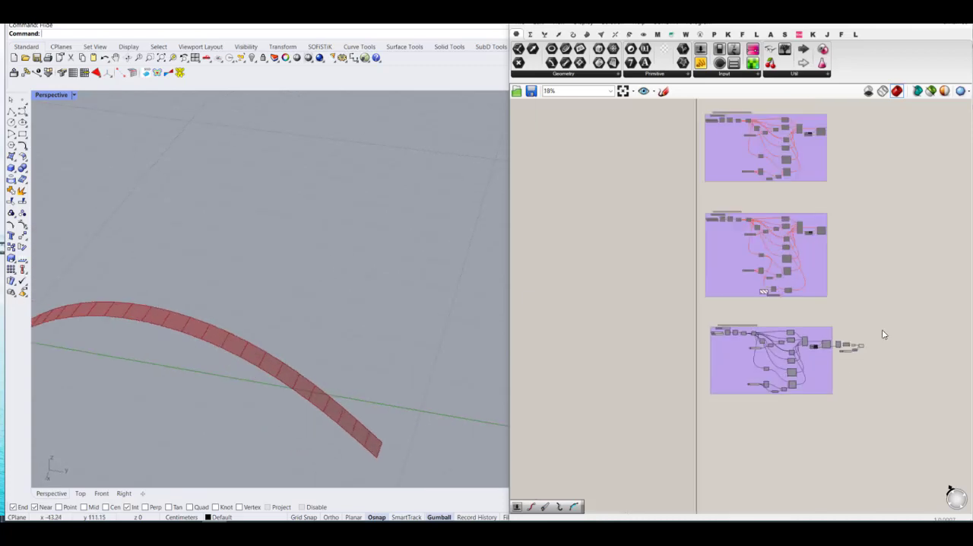
pyautogui.scroll(5, 773, 356)
pyautogui.scroll(-6, 234, 317)
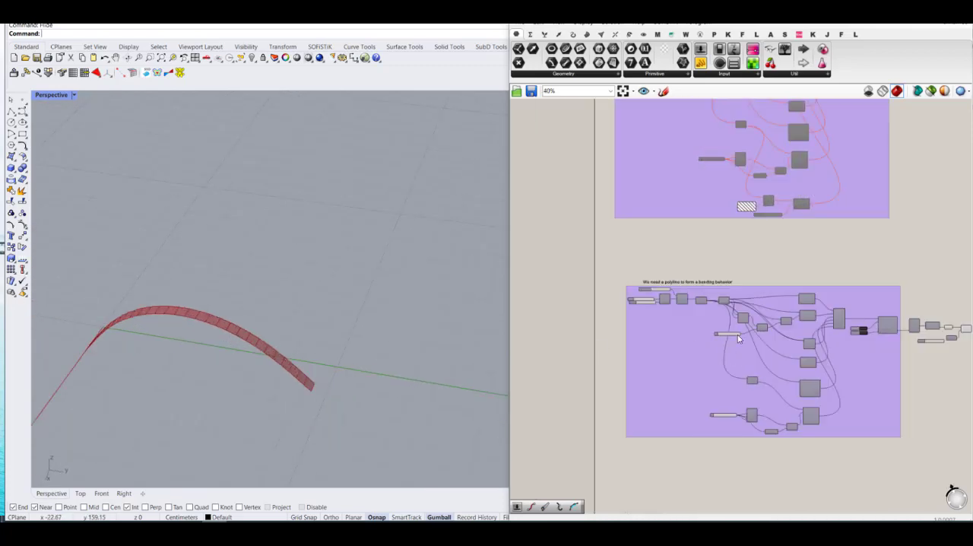
pyautogui.scroll(7, 738, 337)
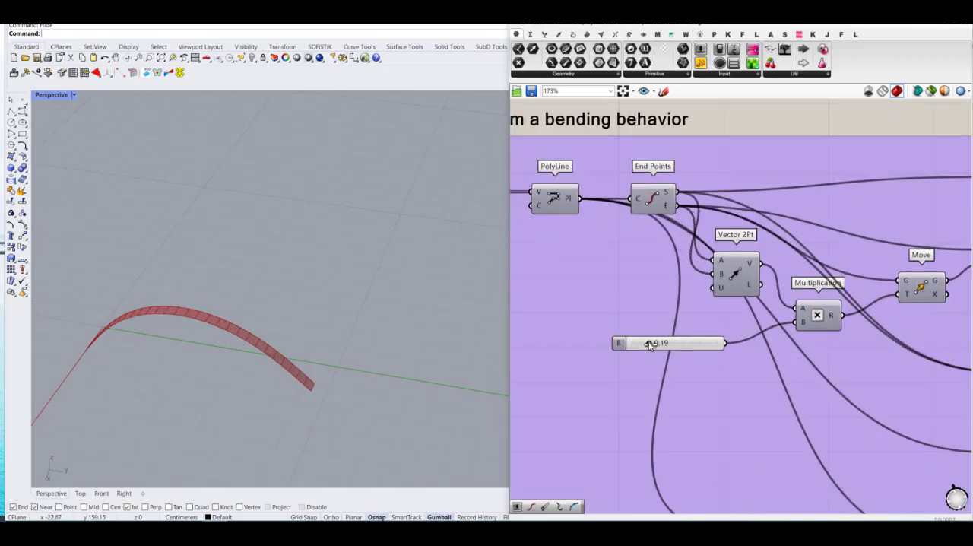
pyautogui.moveTo(650, 344)
pyautogui.mouseDown()
pyautogui.moveTo(630, 343)
pyautogui.moveTo(660, 346)
pyautogui.mouseUp()
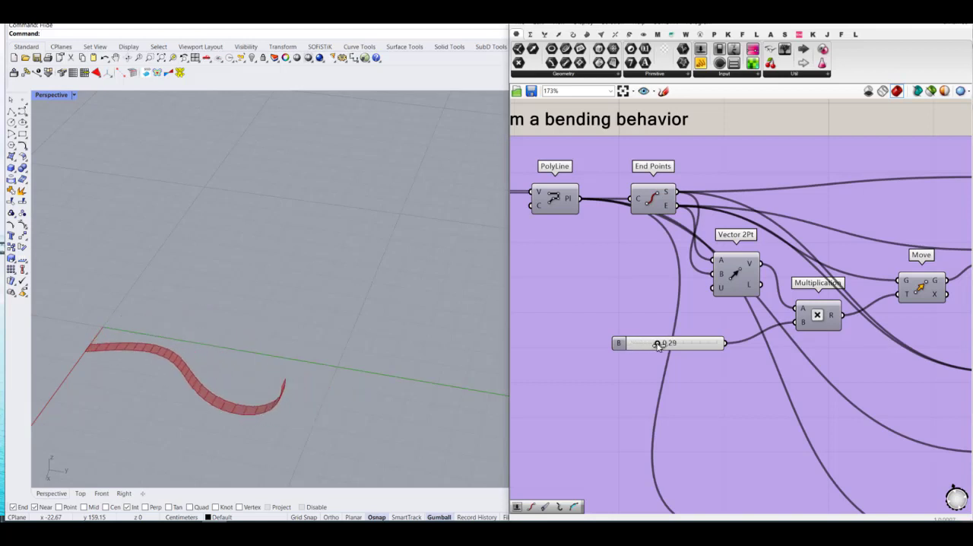
pyautogui.moveTo(322, 393); pyautogui.dragTo(273, 341, button='right')
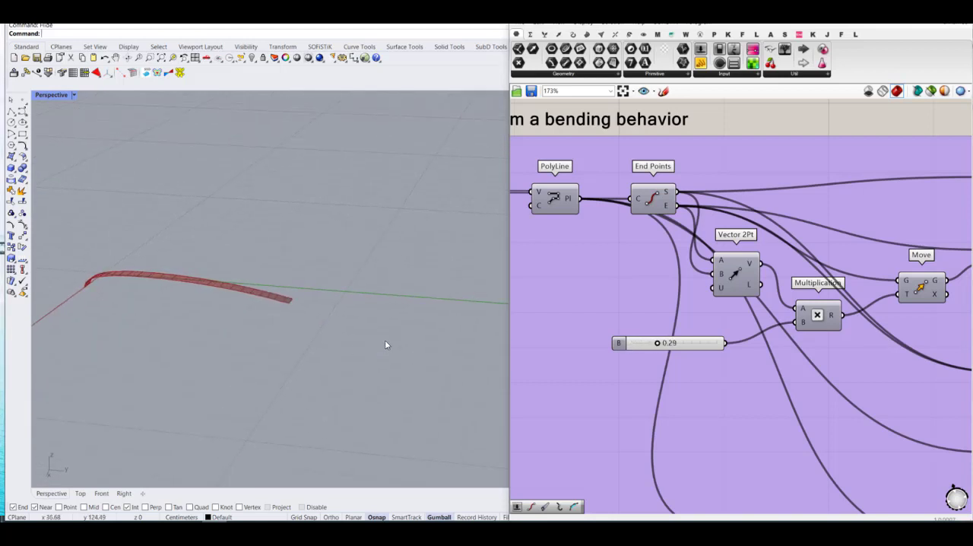
pyautogui.moveTo(385, 345); pyautogui.dragTo(319, 319, button='right')
# Step: Raise the Multiplication component's B slider to 1.00 and view the strip from another angle
pyautogui.moveTo(659, 344); pyautogui.dragTo(721, 343)
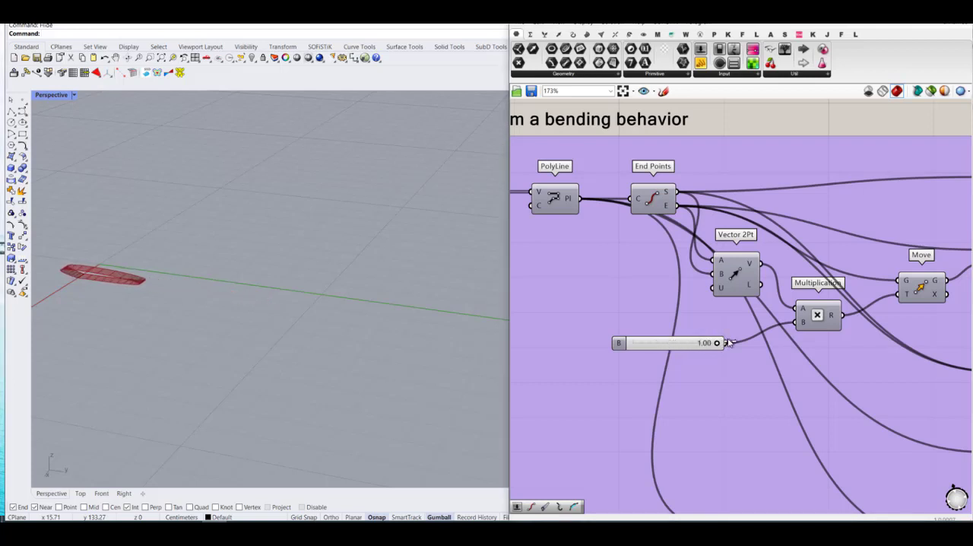
pyautogui.moveTo(198, 319); pyautogui.dragTo(286, 308, button='right')
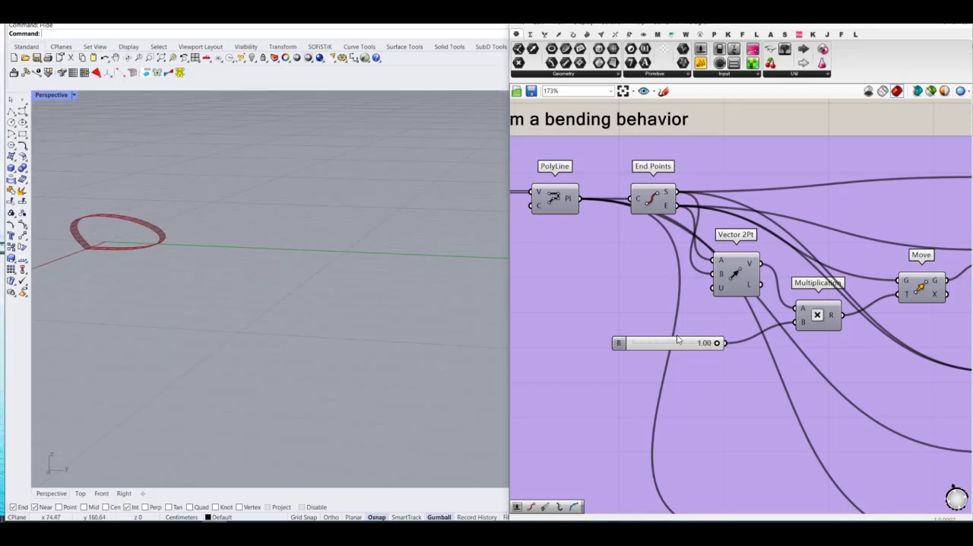
pyautogui.moveTo(717, 345); pyautogui.dragTo(722, 398)
pyautogui.moveTo(355, 335); pyautogui.dragTo(484, 343, button='right')
# Step: Set the Multiplication component's B slider to 0.00 to flatten the strip
pyautogui.moveTo(716, 342); pyautogui.dragTo(619, 331)
pyautogui.scroll(-5, 710, 348)
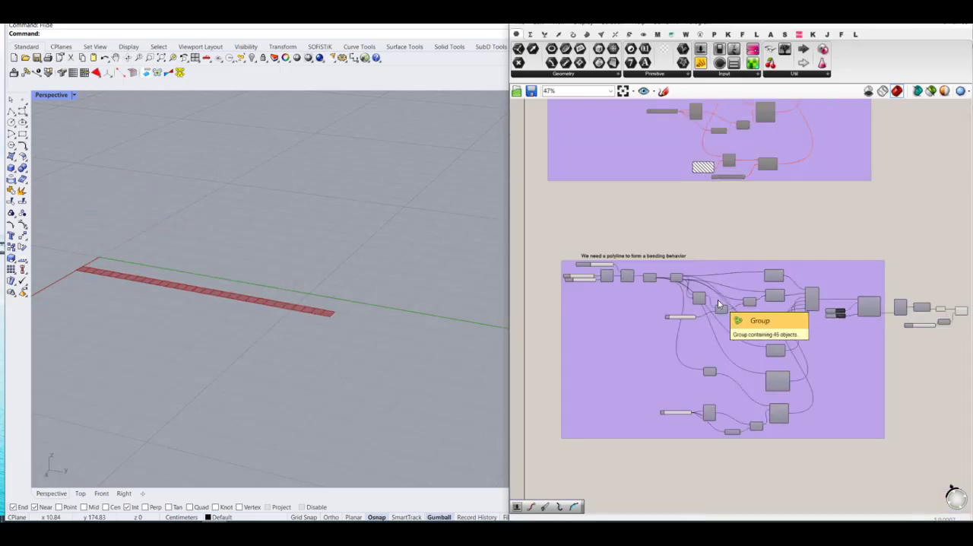
pyautogui.scroll(-2, 717, 301)
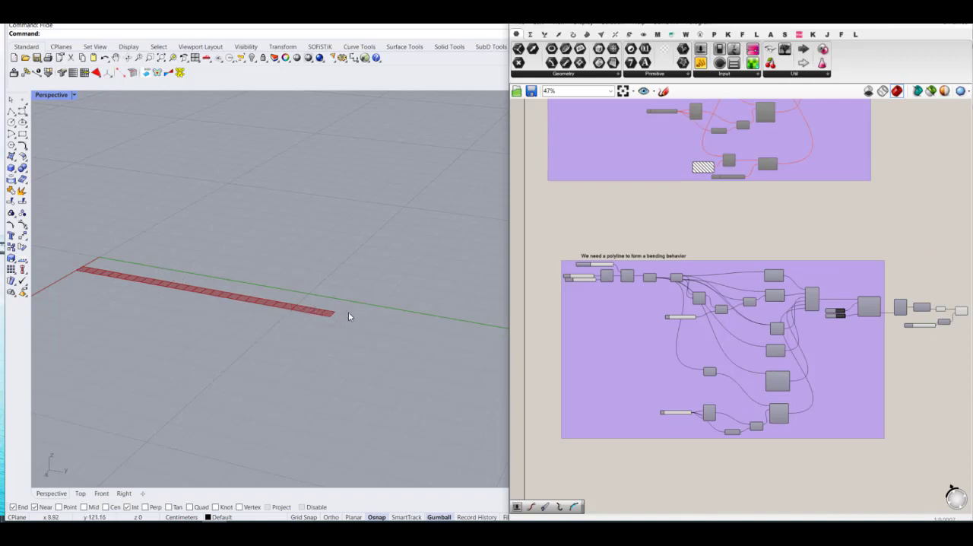
pyautogui.scroll(3, 115, 287)
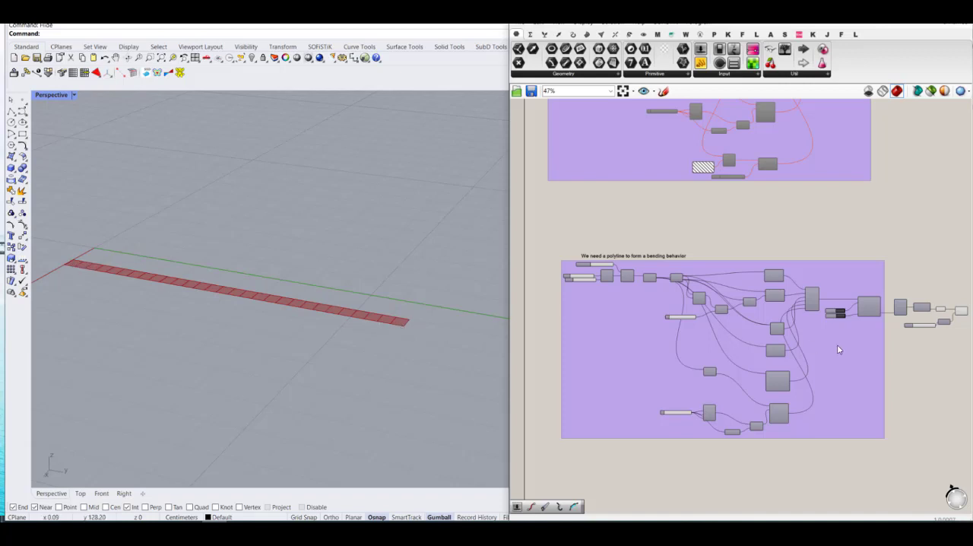
# Step: Change the scribble title above the copied bending group to "We want to use a stapler at both ends"
pyautogui.moveTo(894, 355); pyautogui.dragTo(864, 350, button='right')
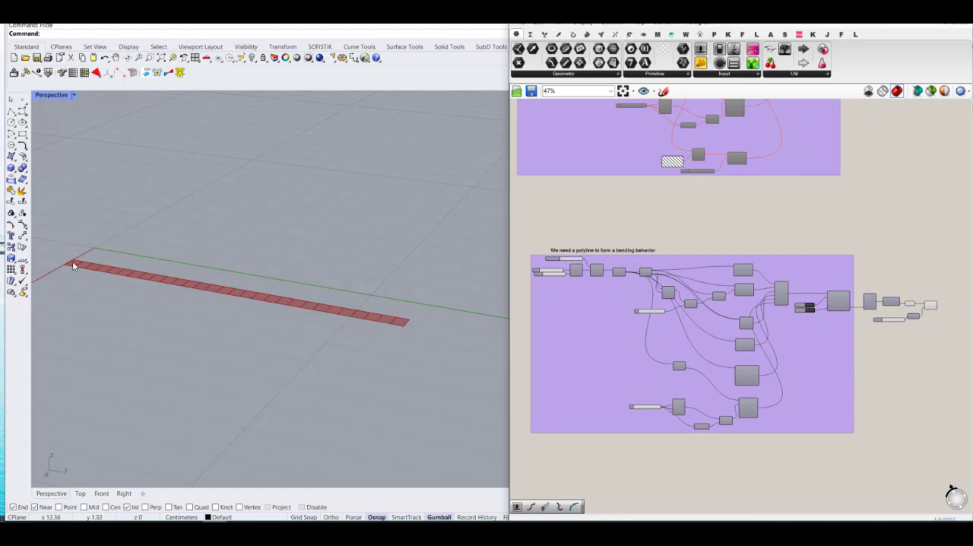
pyautogui.scroll(-2, 829, 322)
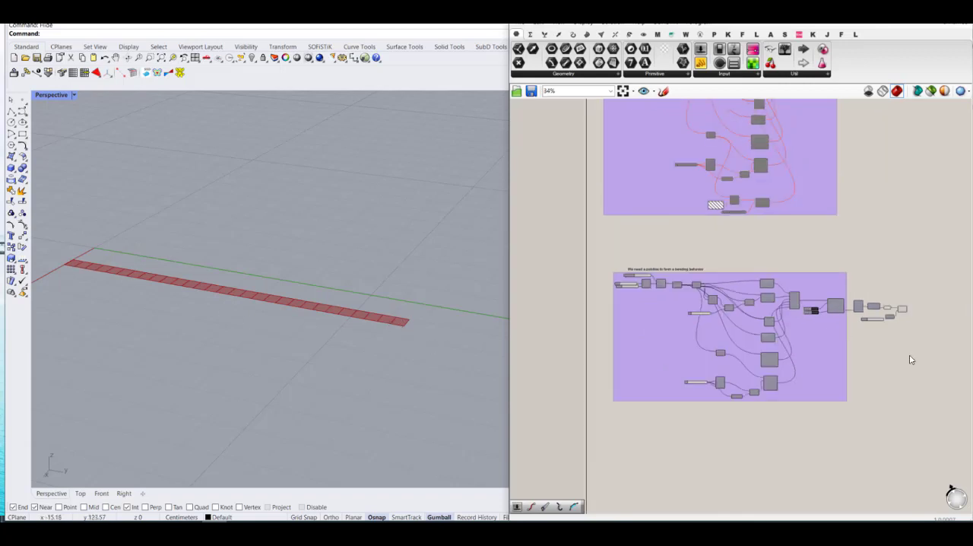
pyautogui.moveTo(911, 359); pyautogui.dragTo(882, 320, button='right')
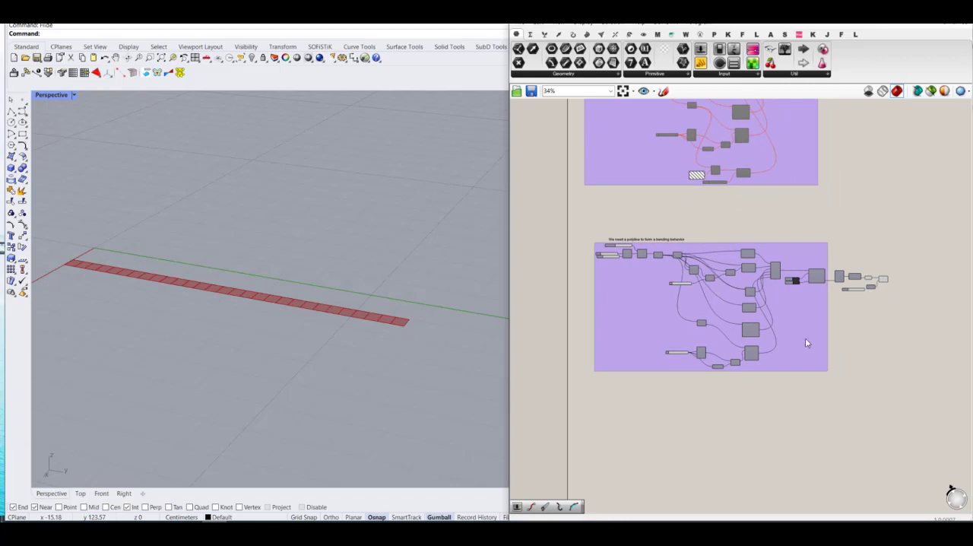
pyautogui.scroll(3, 645, 242)
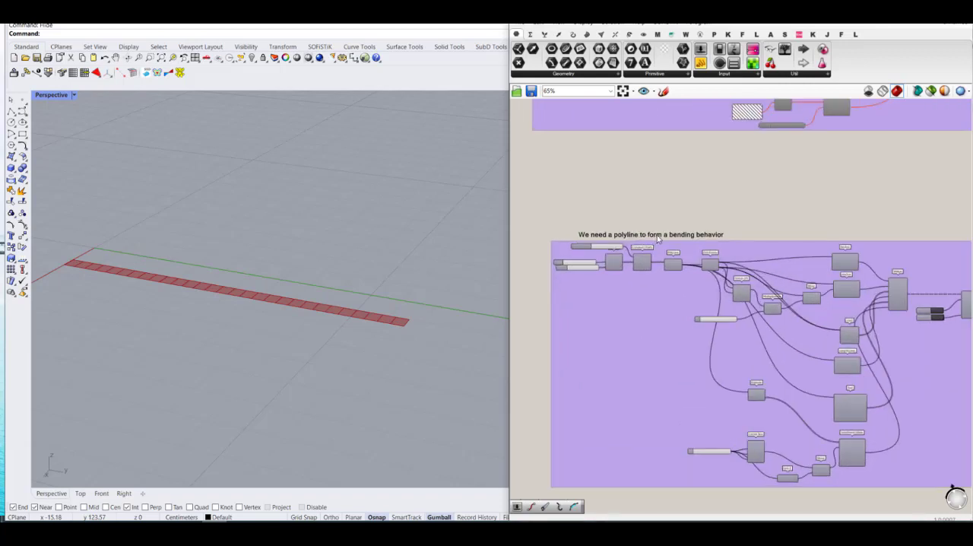
pyautogui.doubleClick(658, 236)
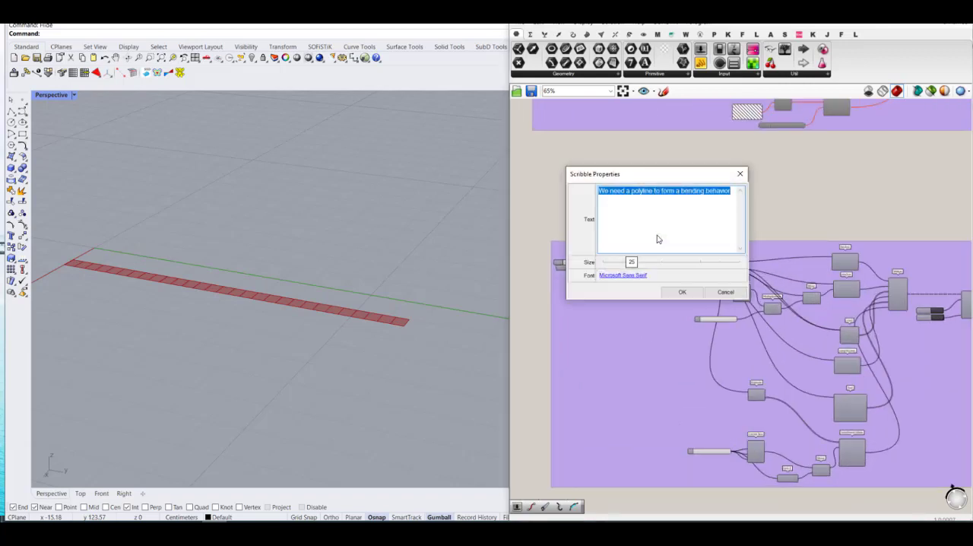
pyautogui.write('We want to use a s')
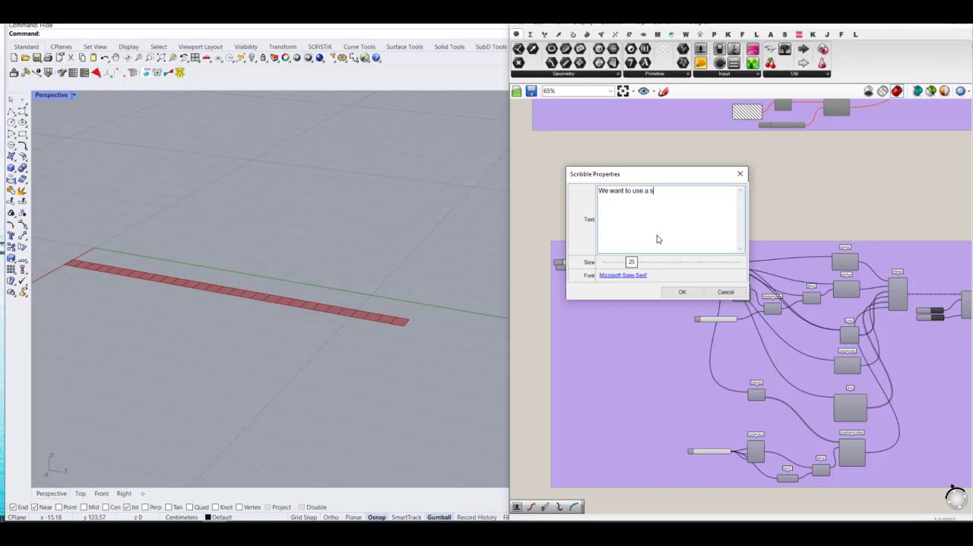
pyautogui.write('tapler at both ends')
pyautogui.click(681, 293)
# Step: Move the End Points component down next to the Vector 2Pt component, clearing the space after PolyLine
pyautogui.scroll(-3, 712, 215)
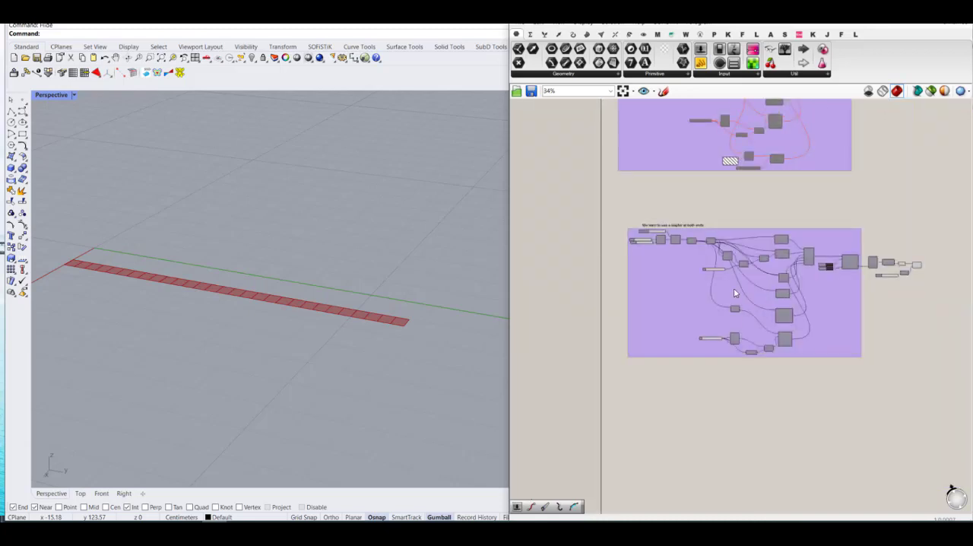
pyautogui.scroll(6, 733, 293)
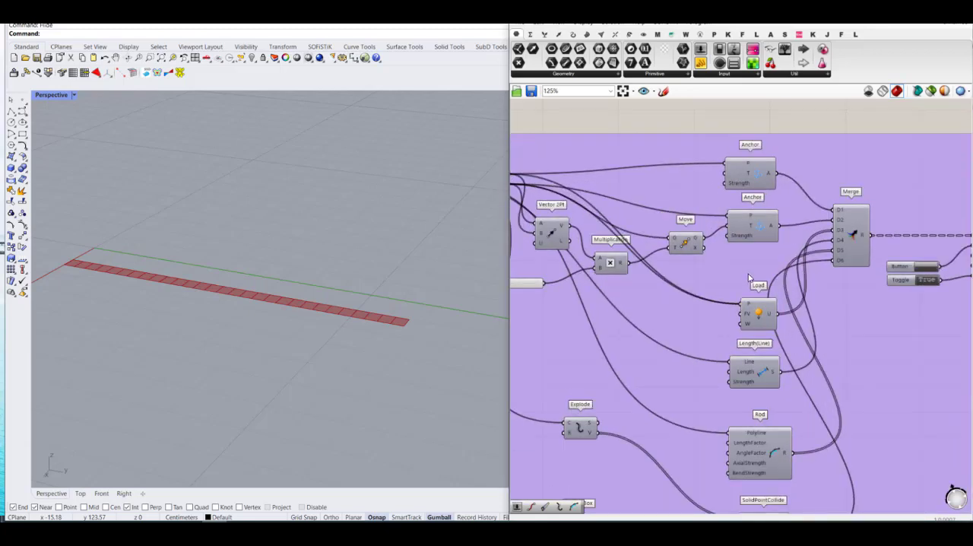
pyautogui.scroll(-1, 748, 278)
pyautogui.moveTo(535, 196); pyautogui.dragTo(620, 228, button='right')
pyautogui.click(620, 228)
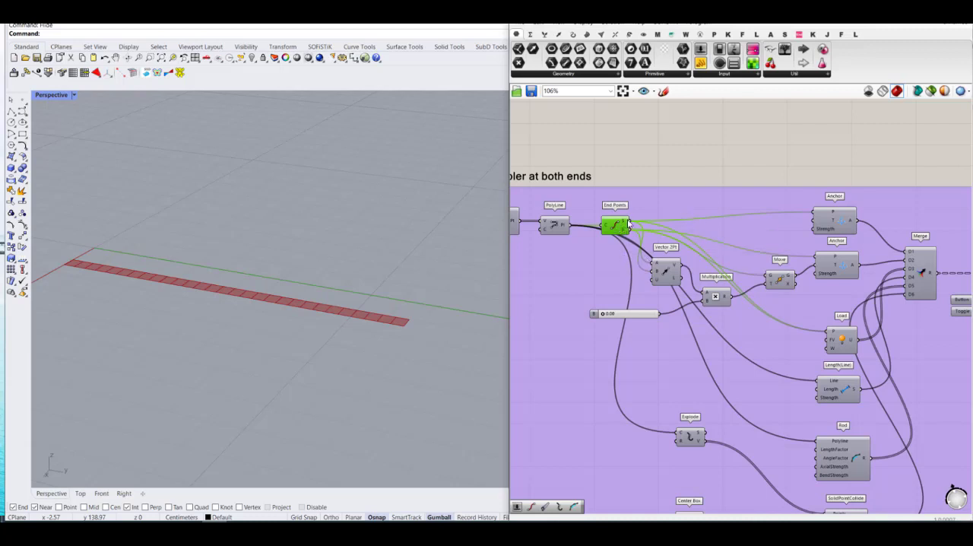
pyautogui.click(690, 436)
pyautogui.scroll(-3, 643, 323)
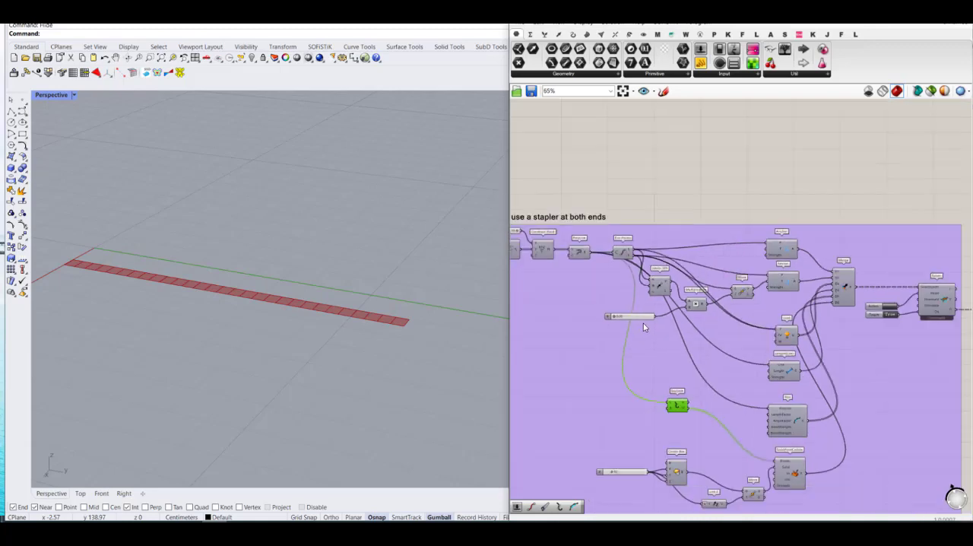
pyautogui.scroll(2, 619, 273)
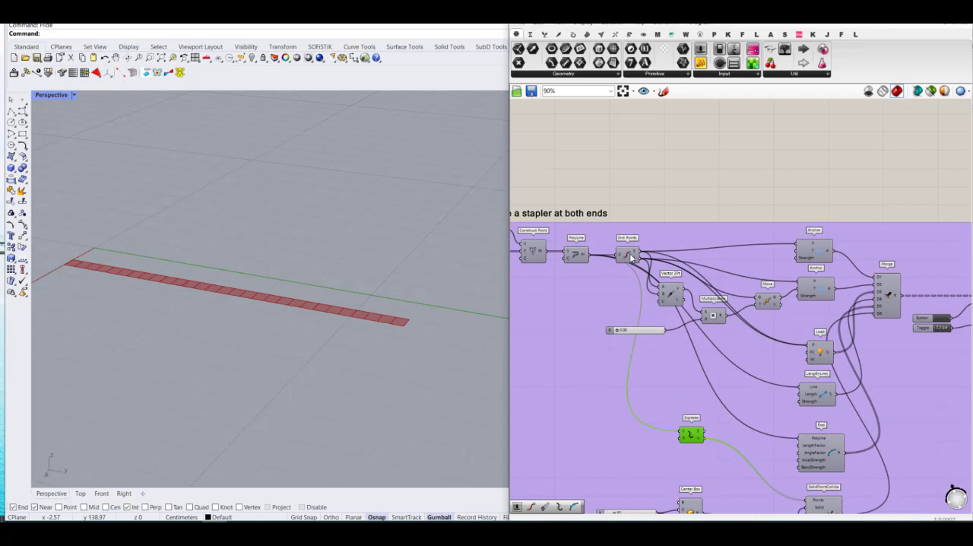
pyautogui.moveTo(630, 257); pyautogui.dragTo(624, 289)
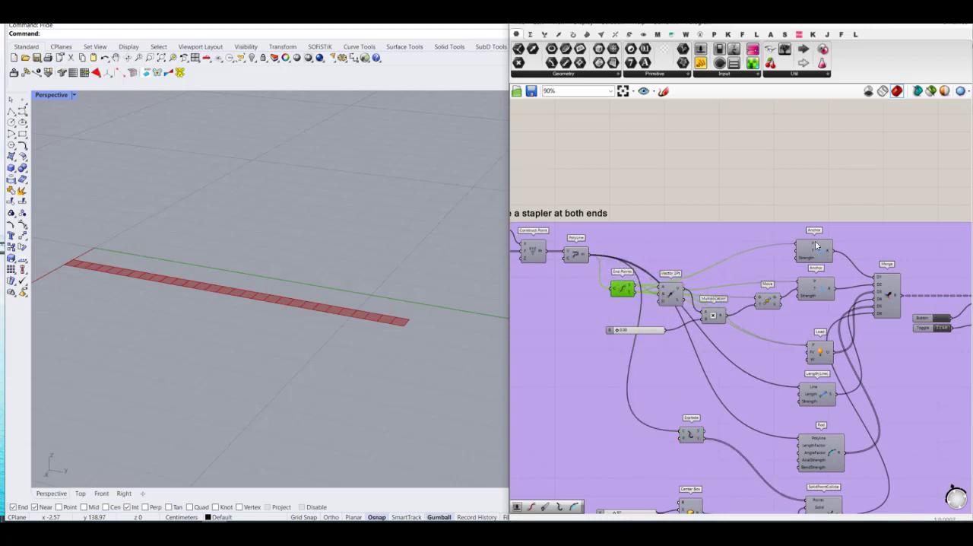
# Step: Disconnect the wires from the upper Anchor's P input and from the lower Anchor's P and T inputs
pyautogui.rightClick(804, 247)
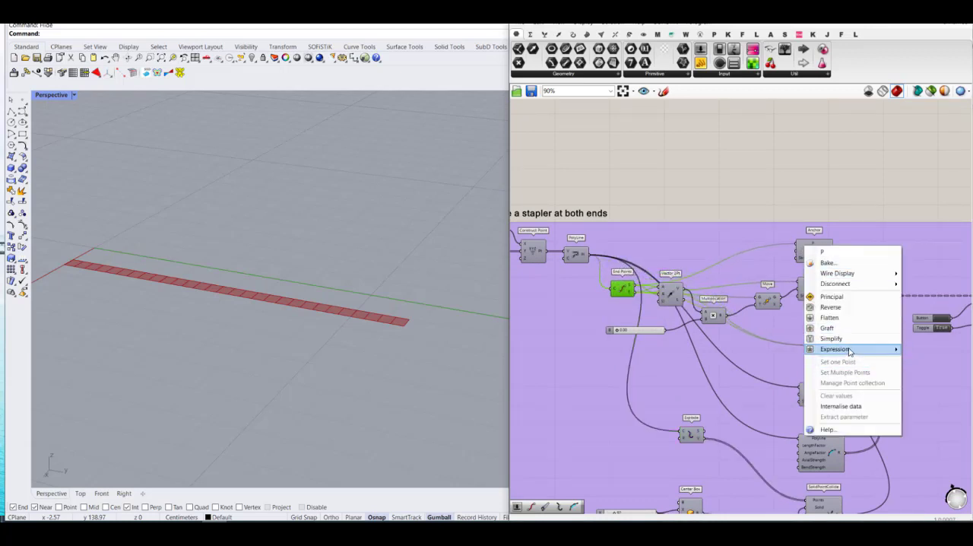
pyautogui.moveTo(849, 285)
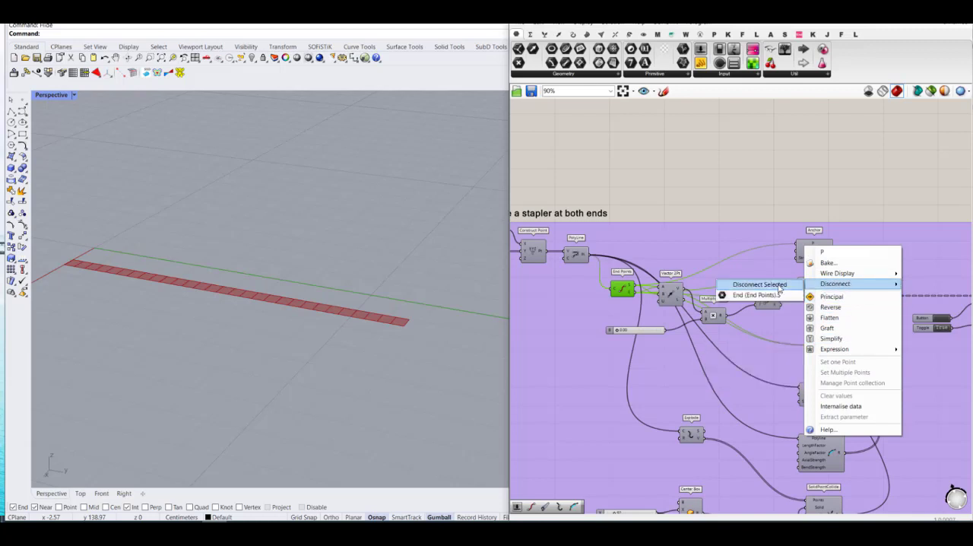
pyautogui.click(778, 286)
pyautogui.rightClick(805, 283)
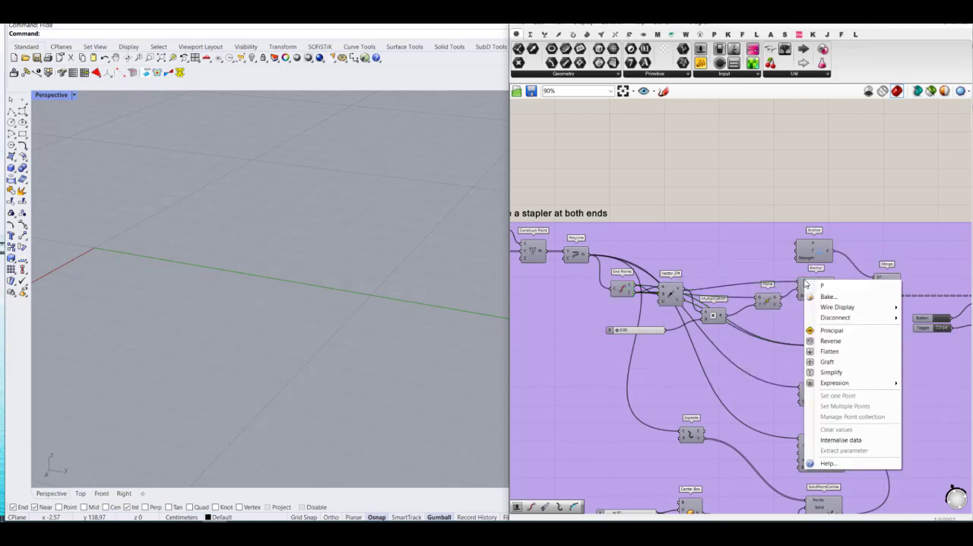
pyautogui.moveTo(834, 317)
pyautogui.click(769, 319)
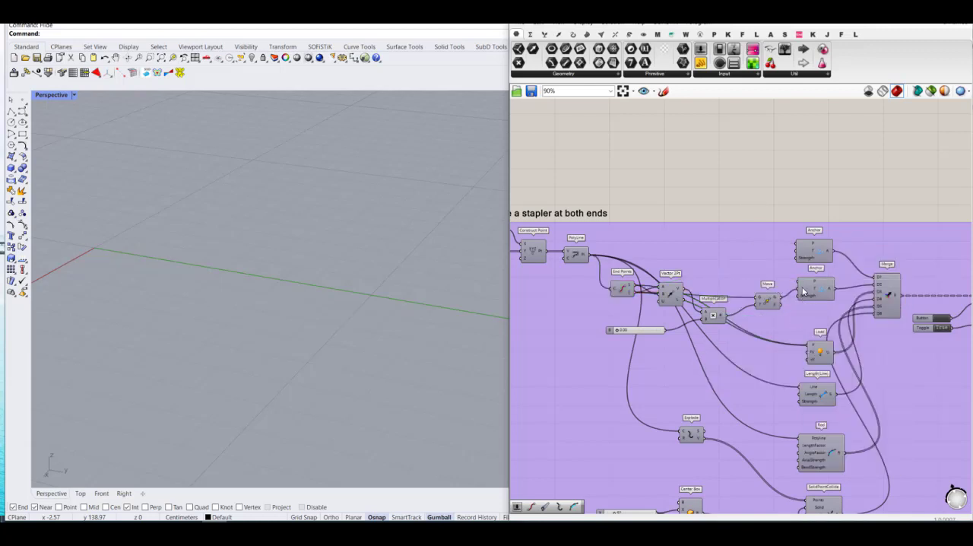
pyautogui.rightClick(803, 289)
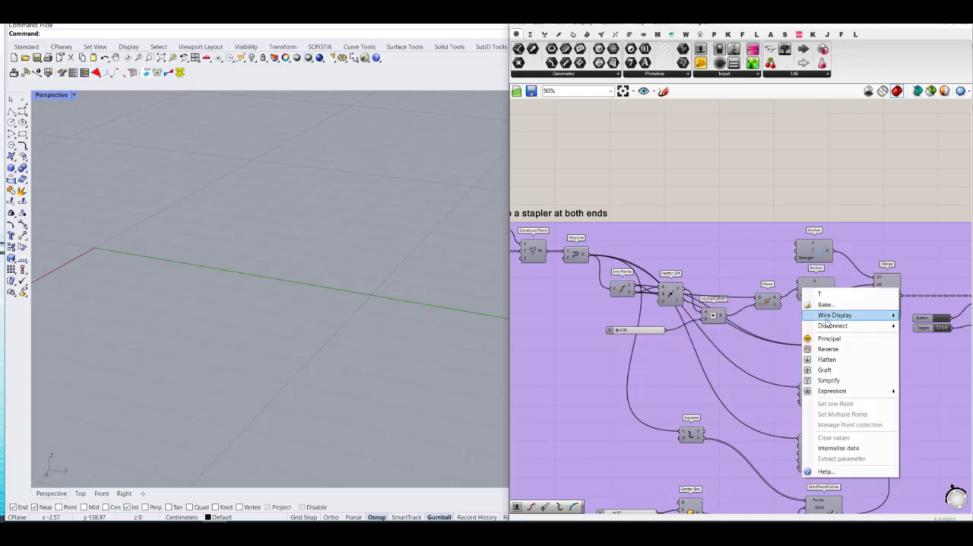
pyautogui.moveTo(831, 325)
pyautogui.click(766, 327)
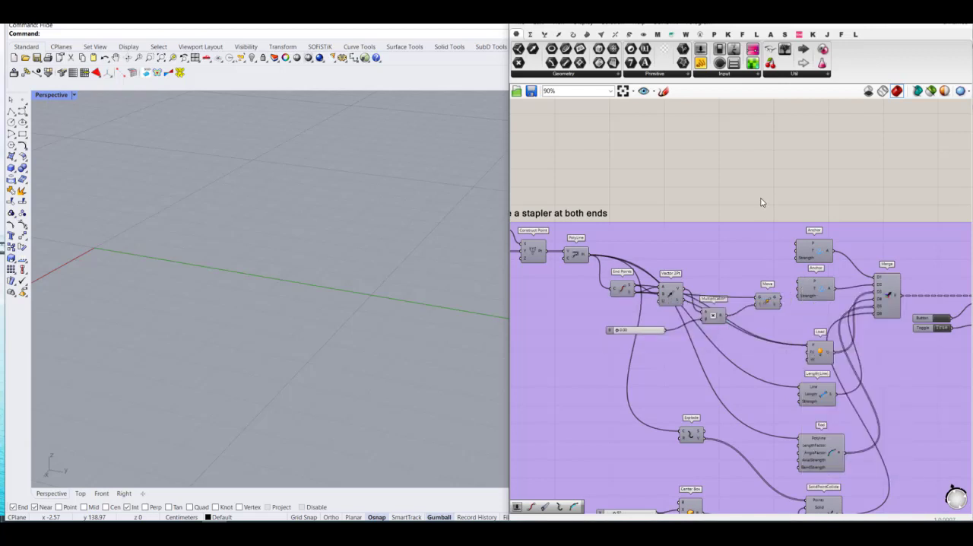
# Step: Move Explode up beside PolyLine and add a List Item whose L input takes Explode's V output
pyautogui.click(690, 435)
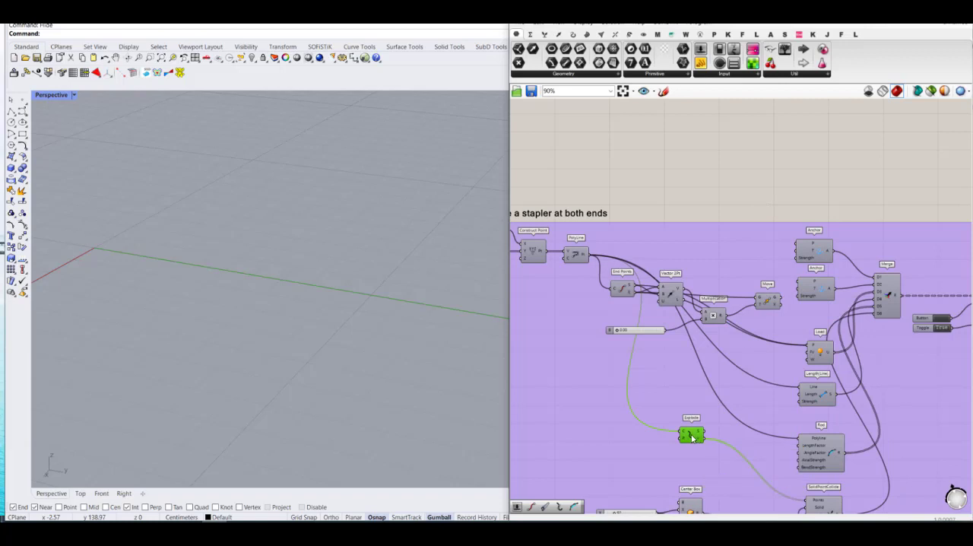
pyautogui.moveTo(691, 437); pyautogui.dragTo(662, 255)
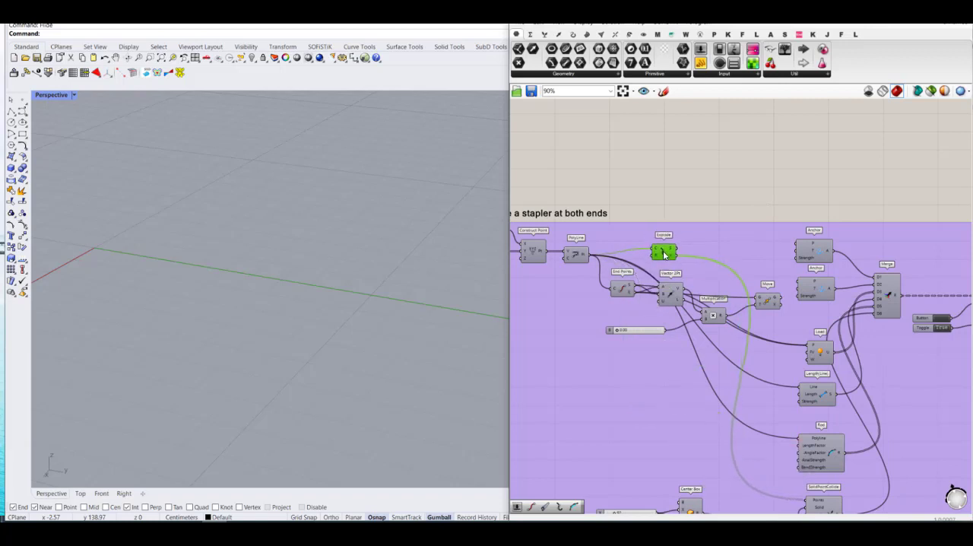
pyautogui.doubleClick(721, 207)
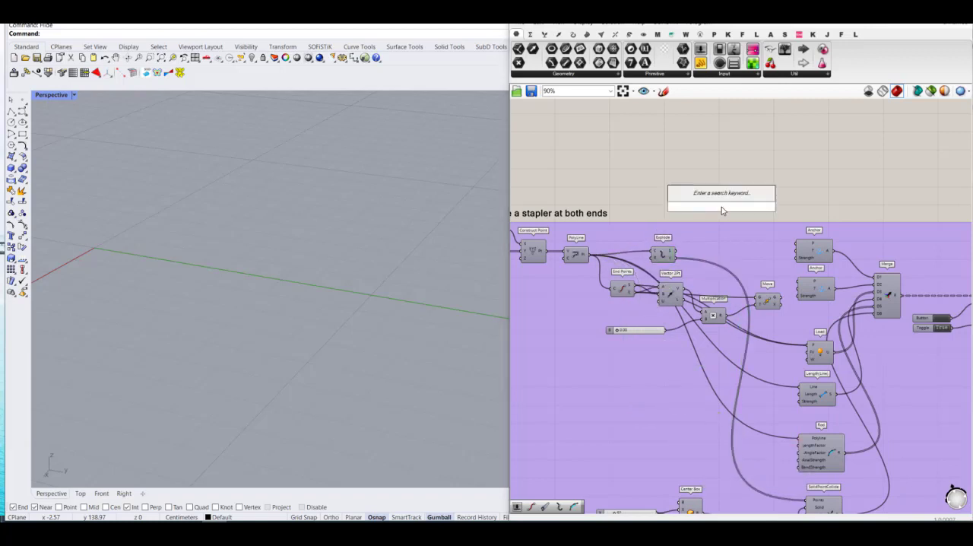
pyautogui.write('lit')
pyautogui.press('BackSpace')
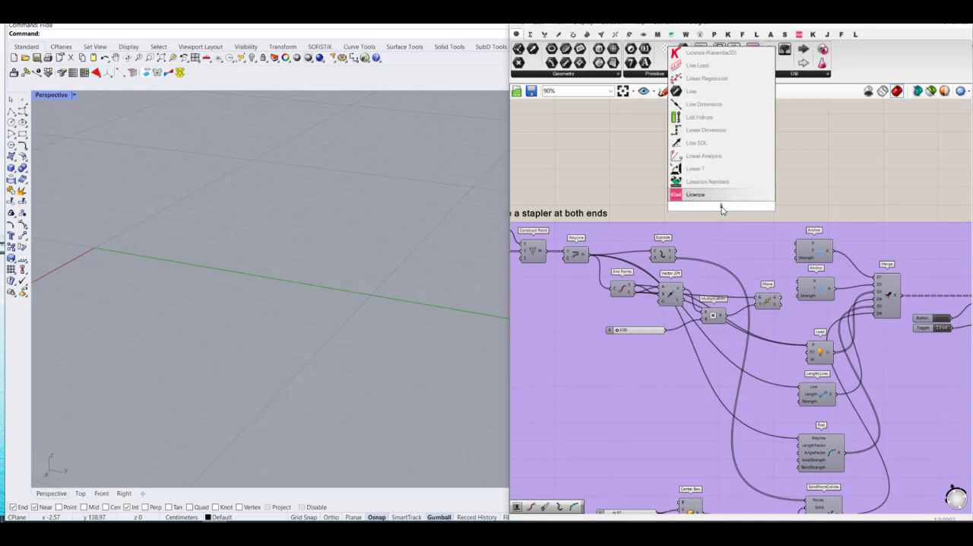
pyautogui.write('st')
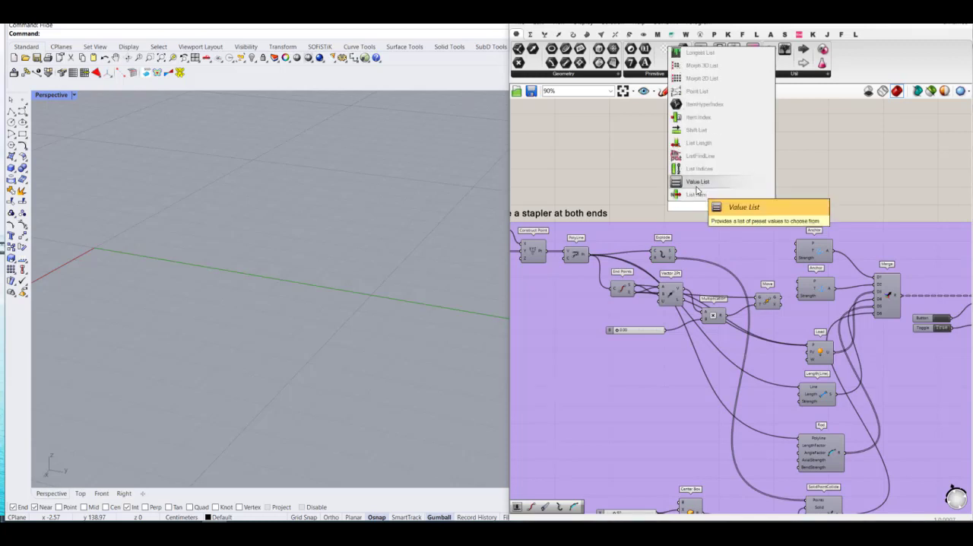
pyautogui.click(696, 194)
pyautogui.scroll(3, 711, 228)
pyautogui.moveTo(721, 195); pyautogui.dragTo(759, 270)
pyautogui.scroll(1, 661, 281)
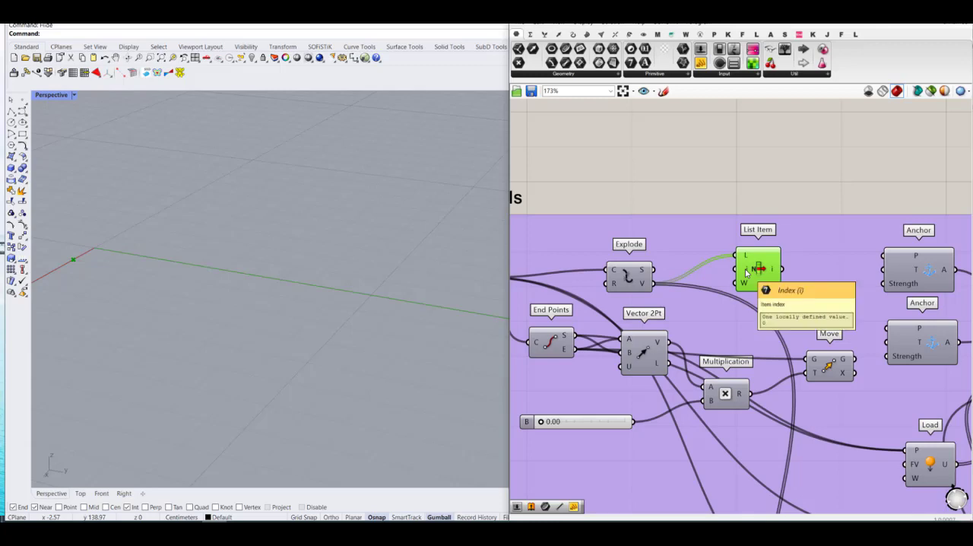
# Step: Shift the List Item and all components downstream of it to the right, opening a gap after Explode
pyautogui.scroll(-8, 719, 234)
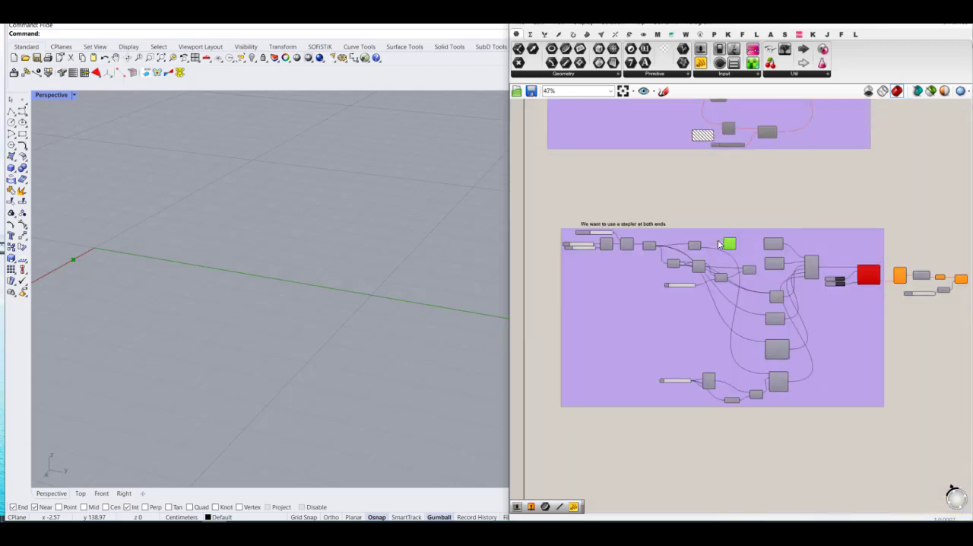
pyautogui.moveTo(926, 223); pyautogui.dragTo(719, 387)
pyautogui.scroll(3, 728, 239)
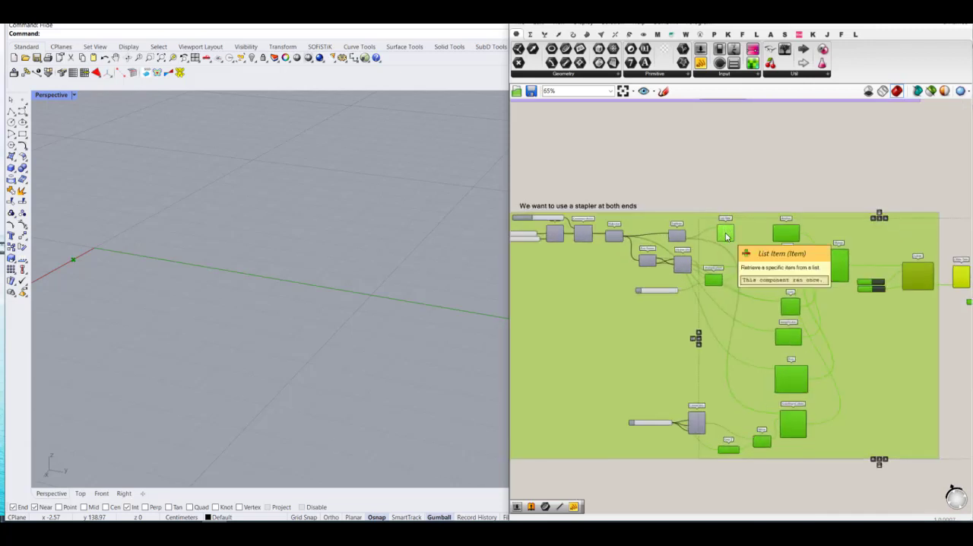
pyautogui.moveTo(725, 232); pyautogui.dragTo(801, 239)
pyautogui.keyDown('ctrl'); pyautogui.click(629, 316); pyautogui.keyUp('ctrl')
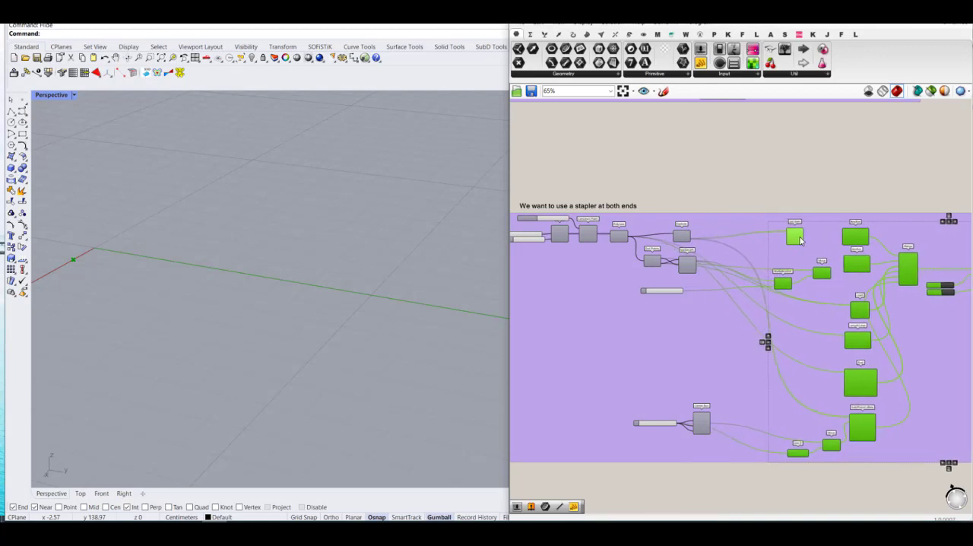
# Step: Remove the purple group around the stapler definition while keeping its components
pyautogui.click(735, 203)
pyautogui.scroll(4, 708, 230)
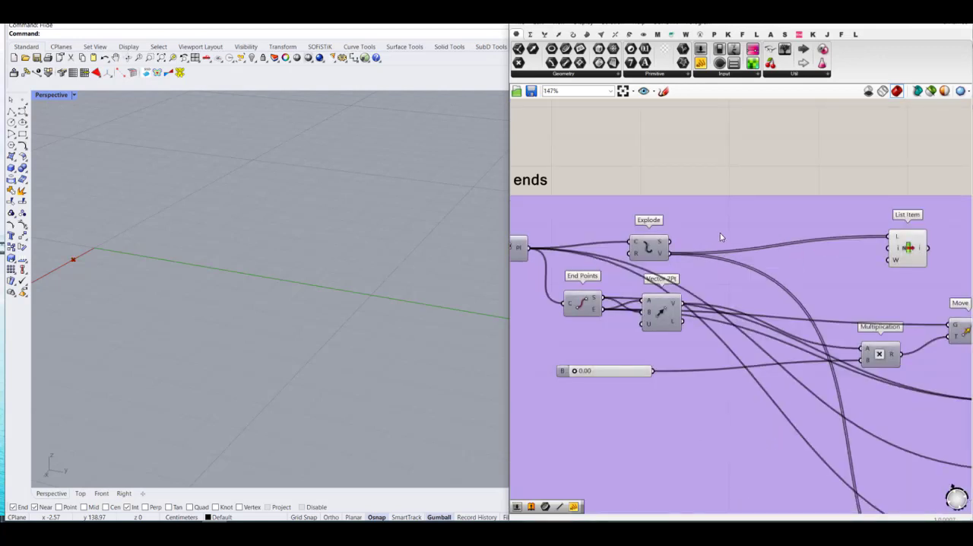
pyautogui.doubleClick(786, 183)
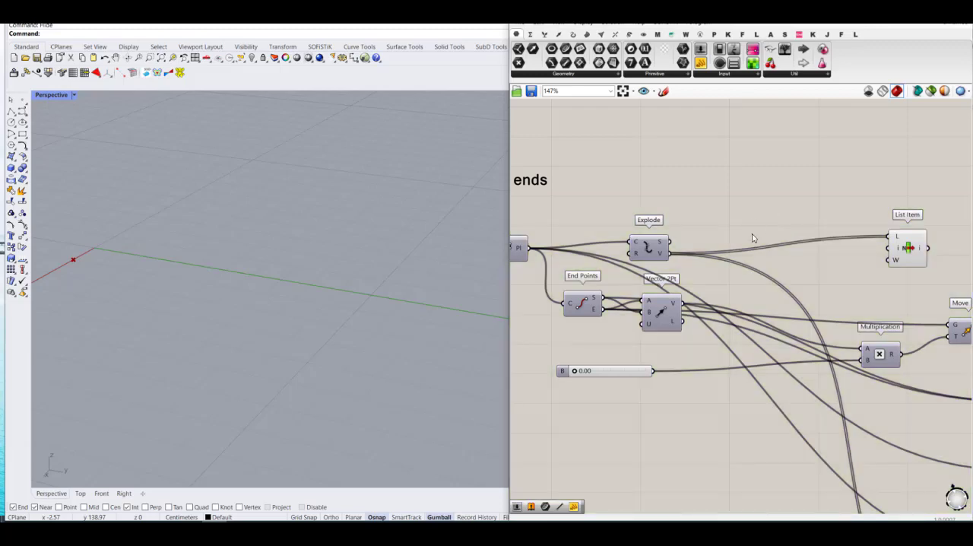
# Step: Add a Series component between Explode and List Item and set its count C to 3
pyautogui.doubleClick(754, 217)
pyautogui.write('ser')
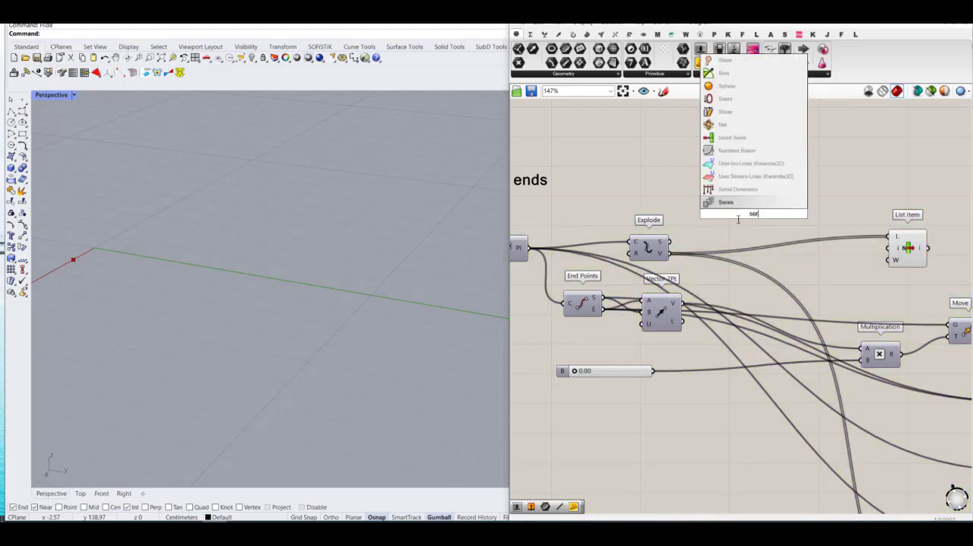
pyautogui.press('Return')
pyautogui.moveTo(739, 219); pyautogui.dragTo(755, 269)
pyautogui.scroll(3, 755, 269)
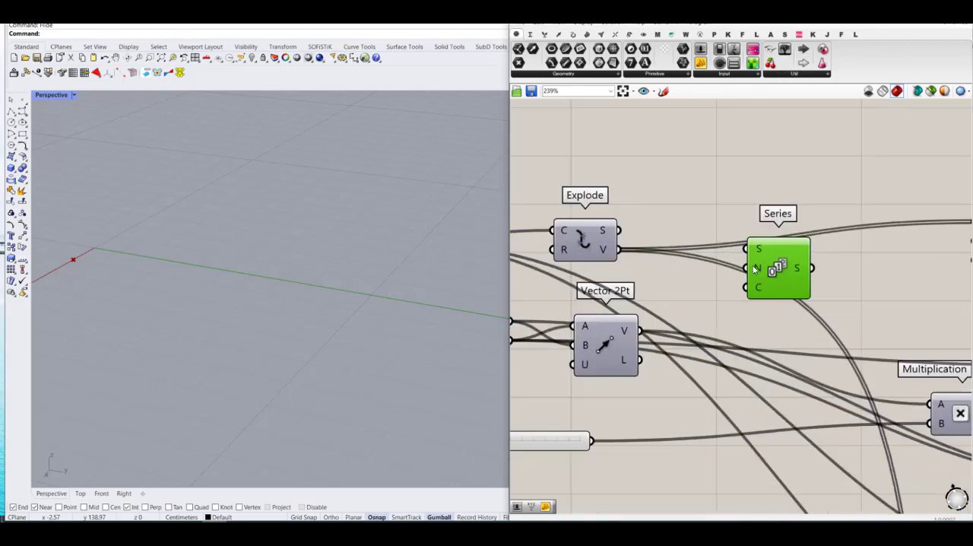
pyautogui.rightClick(758, 294)
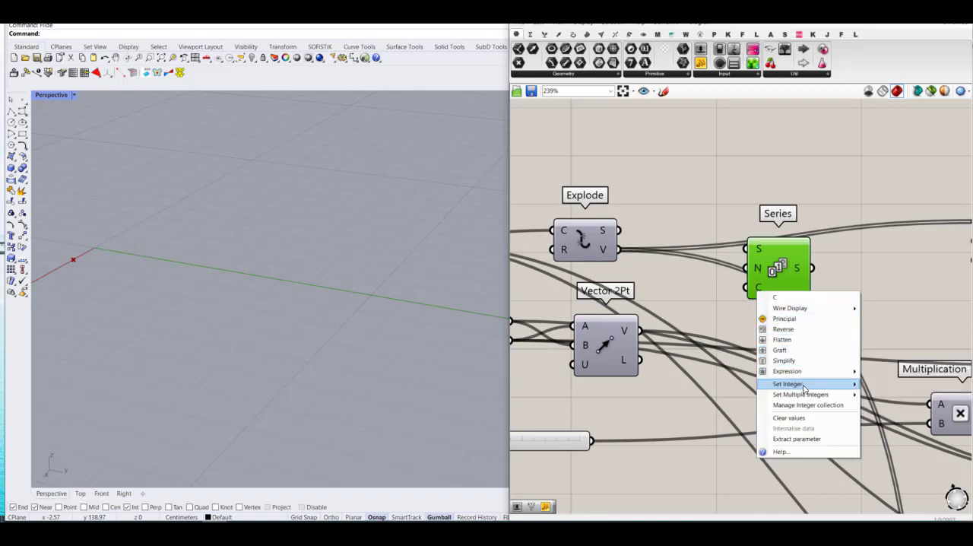
pyautogui.moveTo(803, 386)
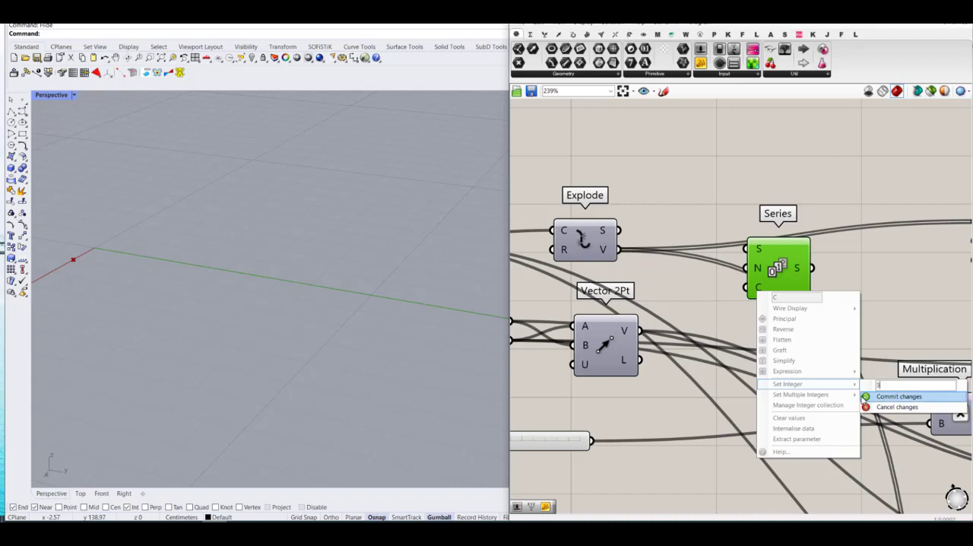
pyautogui.click(885, 396)
pyautogui.scroll(-3, 585, 304)
pyautogui.scroll(1, 665, 272)
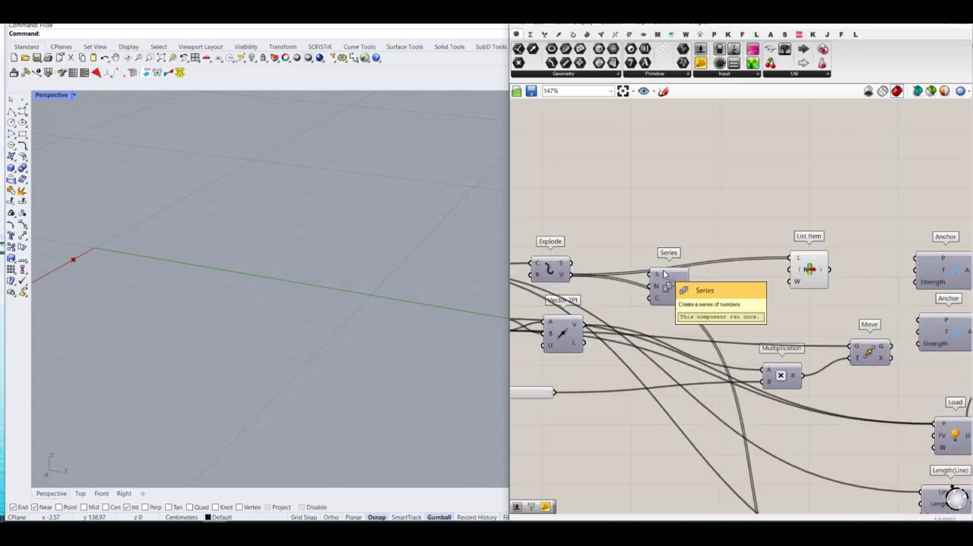
# Step: Move the List Item closer to Series and connect the Series output to its i input
pyautogui.moveTo(815, 274); pyautogui.dragTo(762, 270)
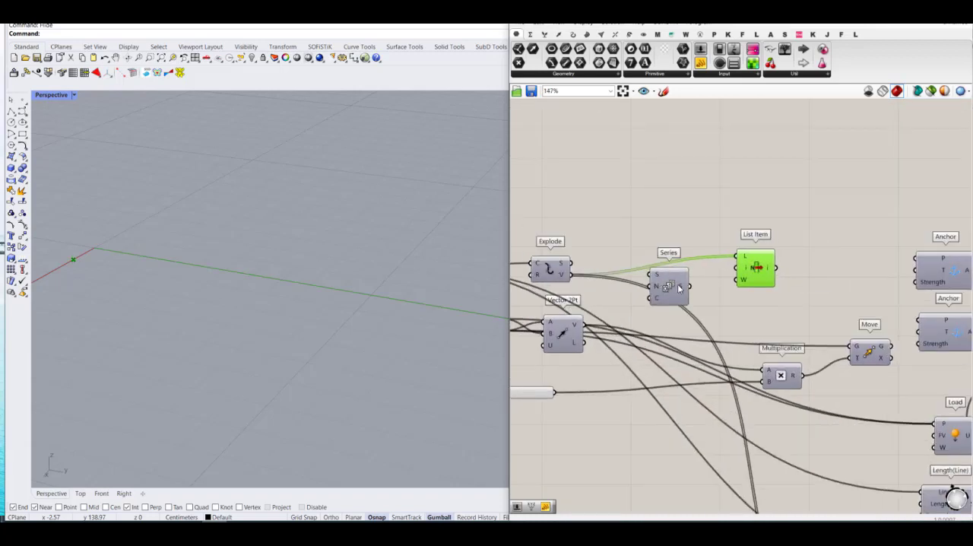
pyautogui.moveTo(688, 290); pyautogui.dragTo(690, 296)
pyautogui.moveTo(737, 270); pyautogui.dragTo(694, 293)
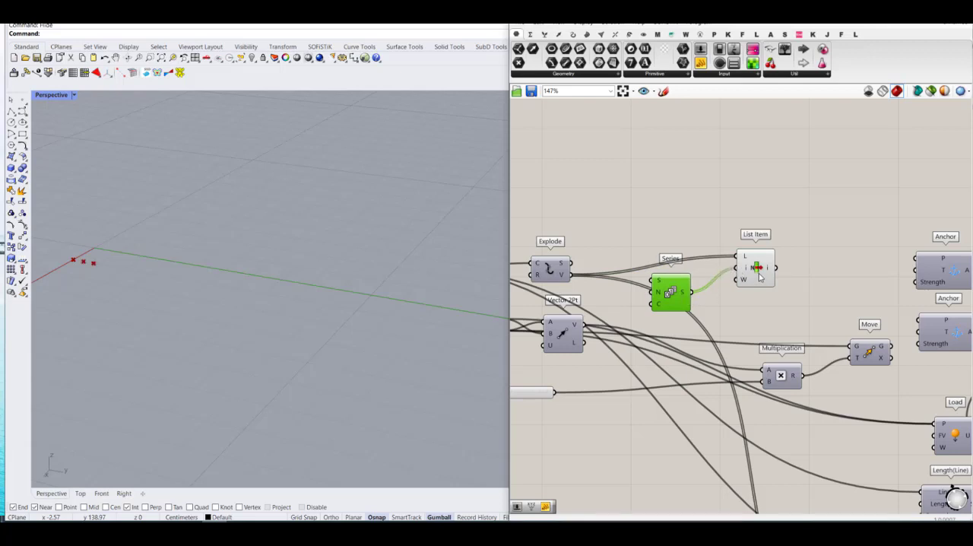
# Step: Duplicate the List Item below the original, reverse the copy's L input, and move Multiplication down to make room
pyautogui.click(757, 273)
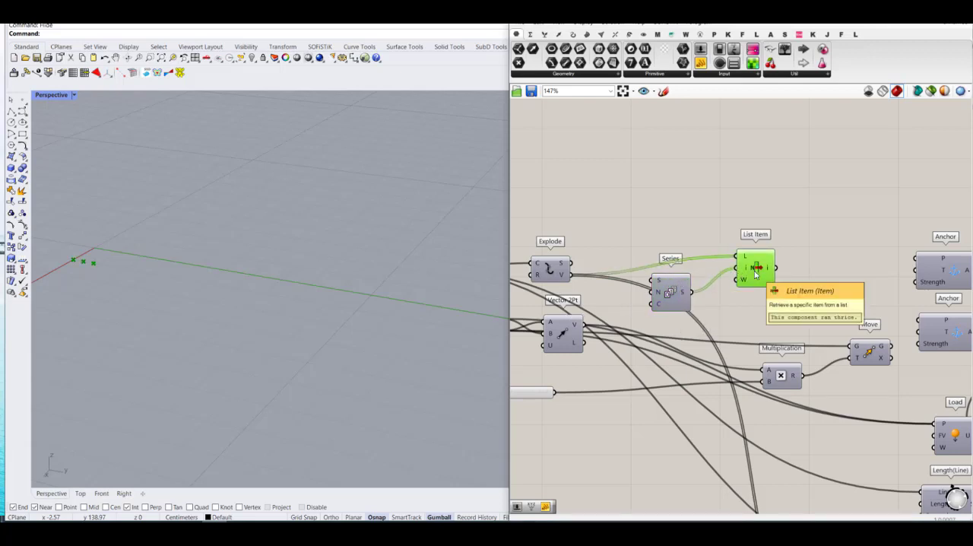
pyautogui.keyDown('alt'); pyautogui.moveTo(754, 274); pyautogui.dragTo(758, 338); pyautogui.keyUp('alt')
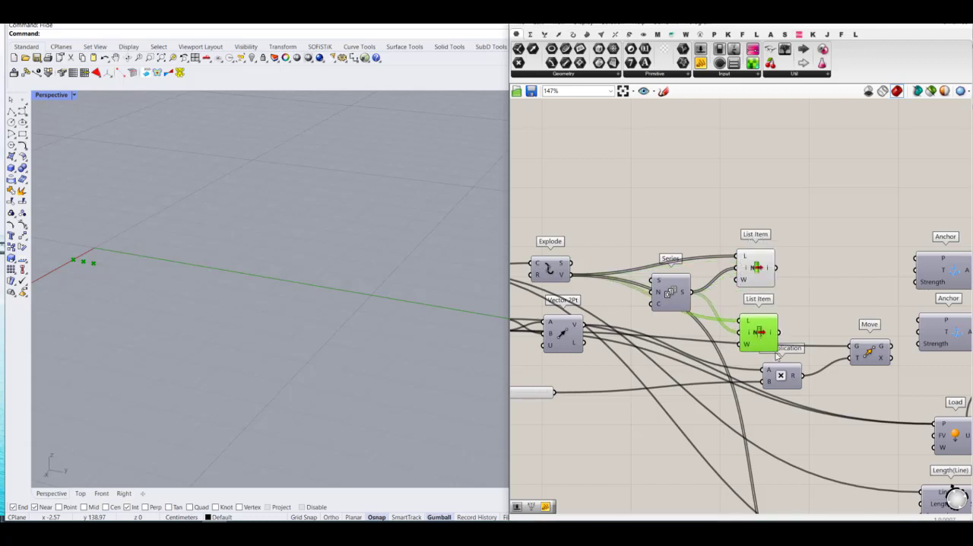
pyautogui.moveTo(778, 371); pyautogui.dragTo(777, 396)
pyautogui.moveTo(765, 331); pyautogui.dragTo(767, 334)
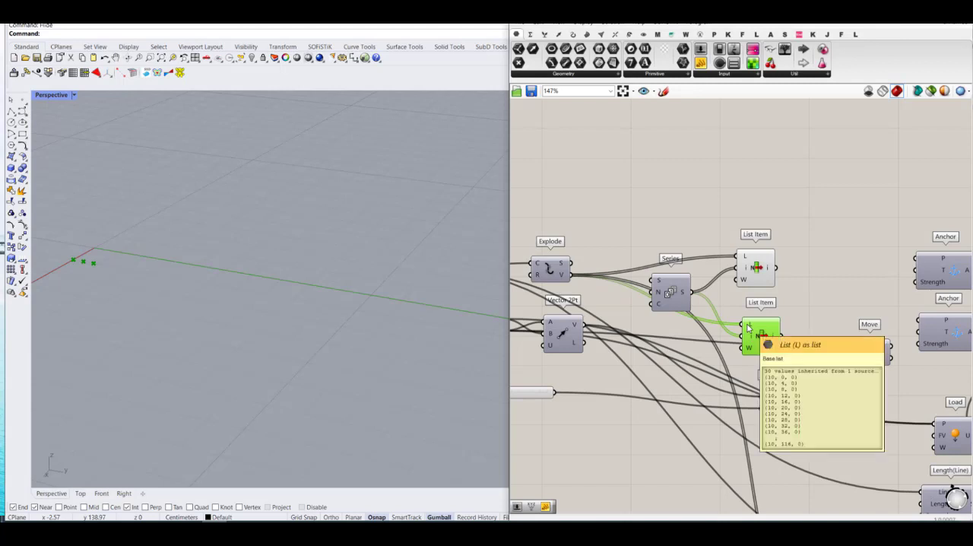
pyautogui.rightClick(748, 327)
pyautogui.click(774, 385)
pyautogui.click(785, 321)
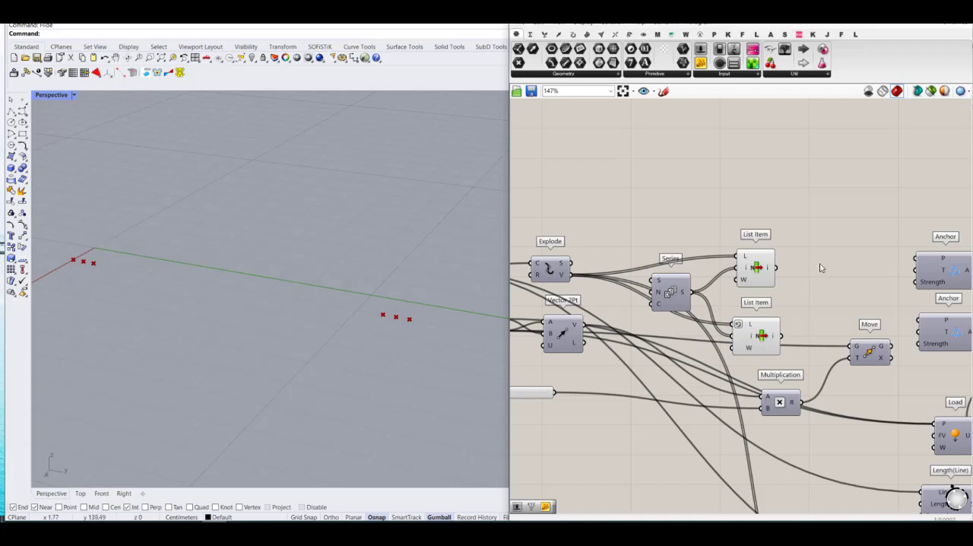
# Step: Connect the upper List Item to the upper Anchor's P and the lower List Item to the lower Anchor's P, repositioning the Move component
pyautogui.moveTo(774, 266)
pyautogui.mouseDown()
pyautogui.moveTo(817, 191)
pyautogui.moveTo(912, 241)
pyautogui.moveTo(915, 258)
pyautogui.mouseUp()
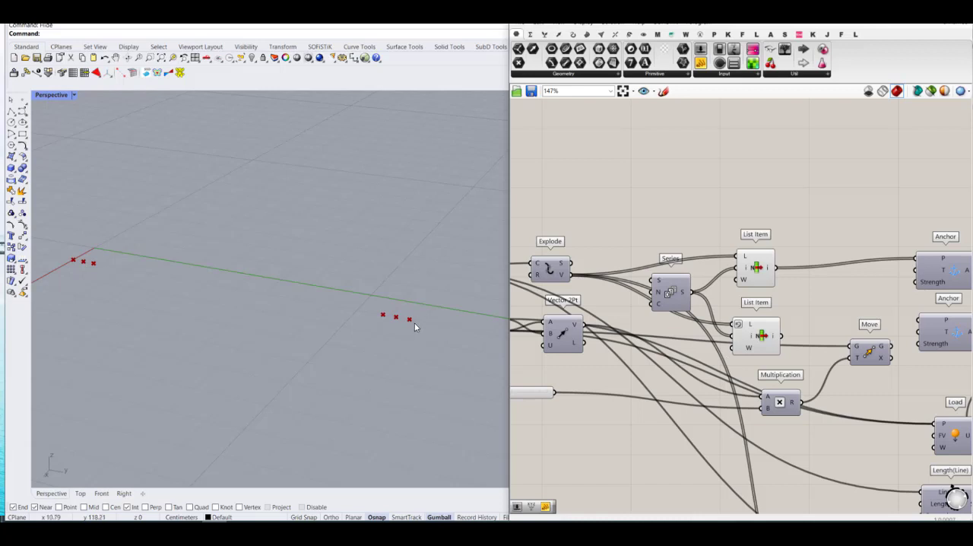
pyautogui.moveTo(761, 294); pyautogui.dragTo(721, 274, button='right')
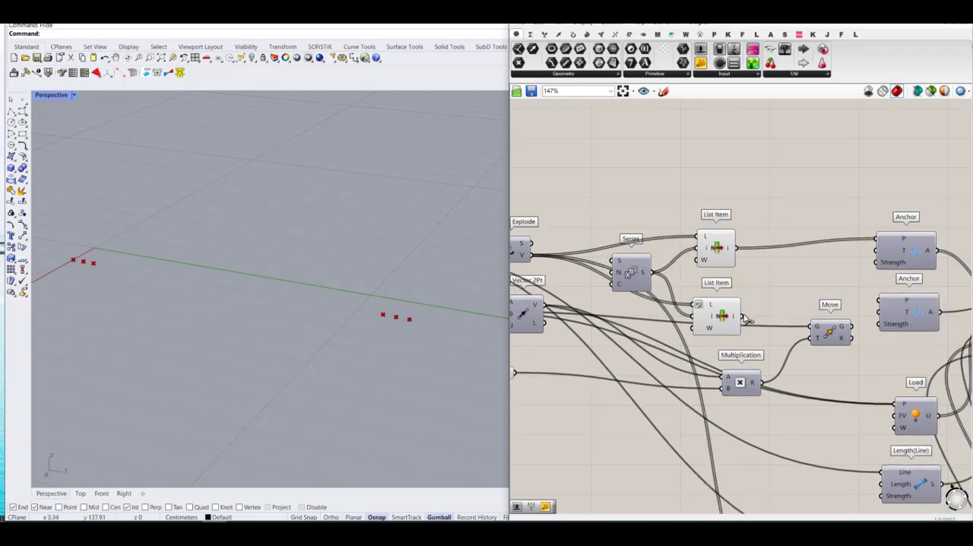
pyautogui.moveTo(742, 315); pyautogui.dragTo(822, 360)
pyautogui.click(788, 299)
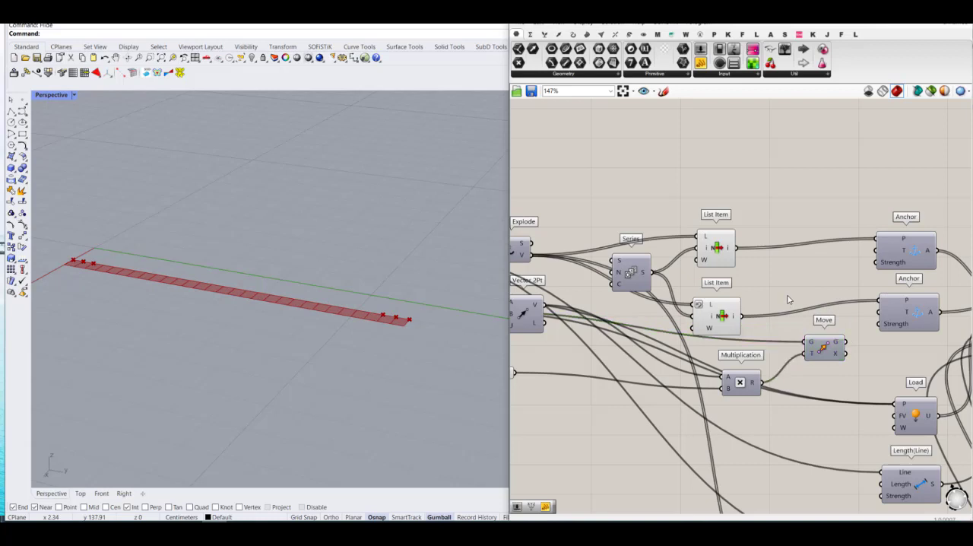
# Step: Replace the Move component's G input with the lower List Item's output
pyautogui.moveTo(769, 299); pyautogui.dragTo(772, 282, button='right')
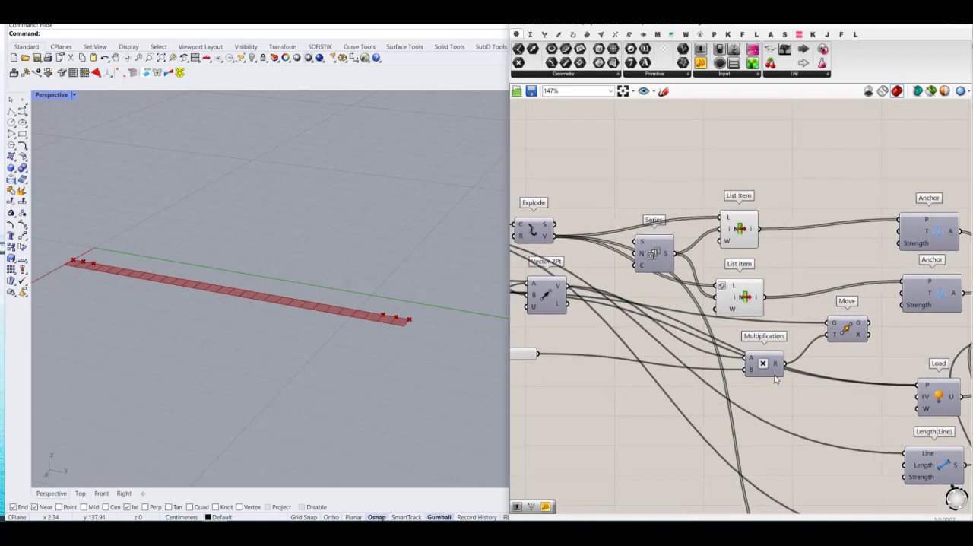
pyautogui.moveTo(706, 323); pyautogui.dragTo(734, 307, button='right')
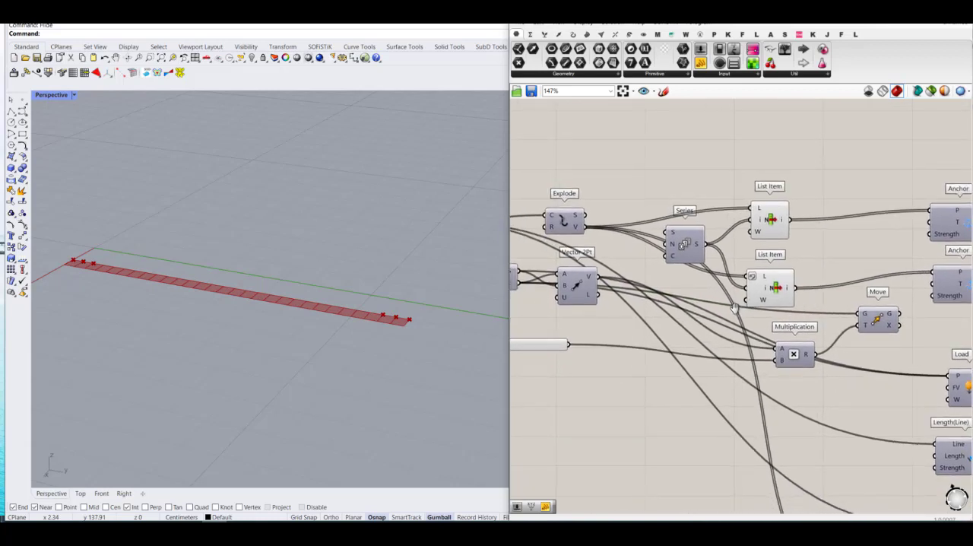
pyautogui.moveTo(794, 284); pyautogui.dragTo(860, 313)
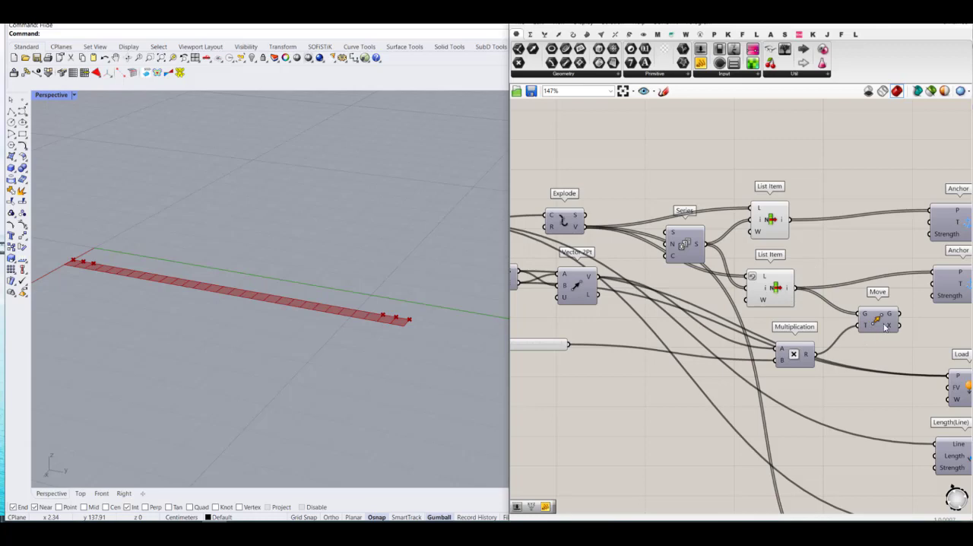
# Step: Set the Multiplication component's B slider to 0.13 and turn on the Move component's preview
pyautogui.click(884, 320)
pyautogui.scroll(-2, 831, 360)
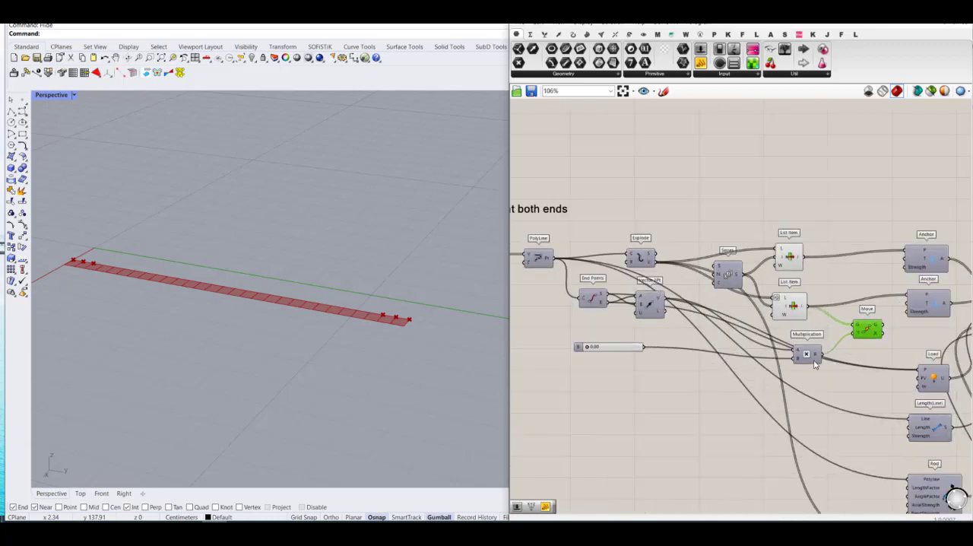
pyautogui.scroll(1, 596, 349)
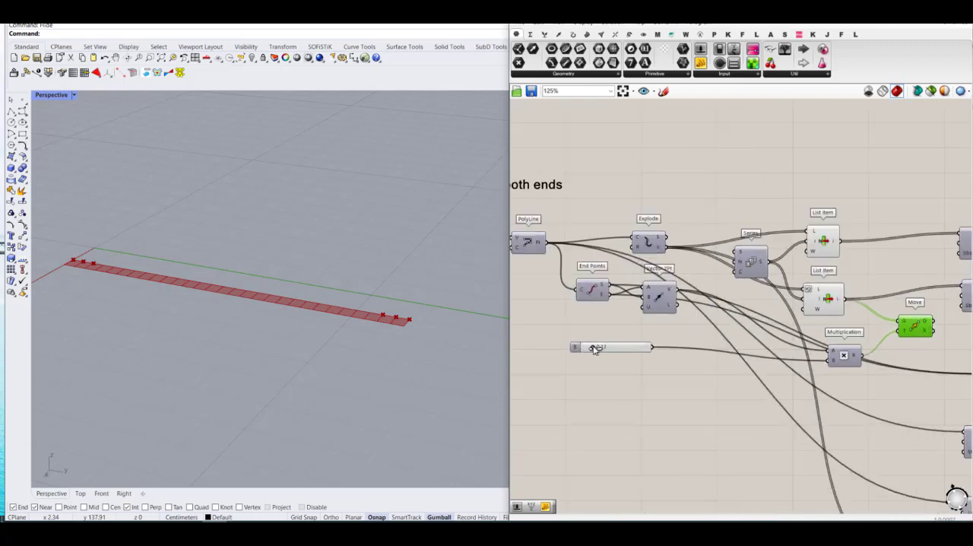
pyautogui.middleClick(919, 327)
pyautogui.click(937, 304)
pyautogui.click(933, 339)
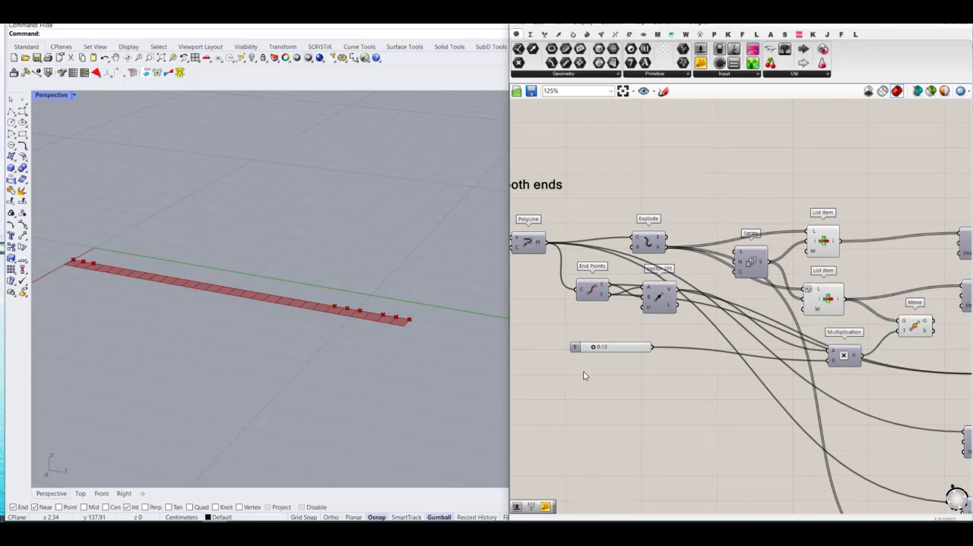
# Step: Return the B slider to 0.00 and connect the Move component's G output to the lower Anchor's T input
pyautogui.moveTo(597, 348); pyautogui.dragTo(577, 356)
pyautogui.moveTo(849, 314); pyautogui.dragTo(701, 322, button='right')
pyautogui.scroll(3, 791, 335)
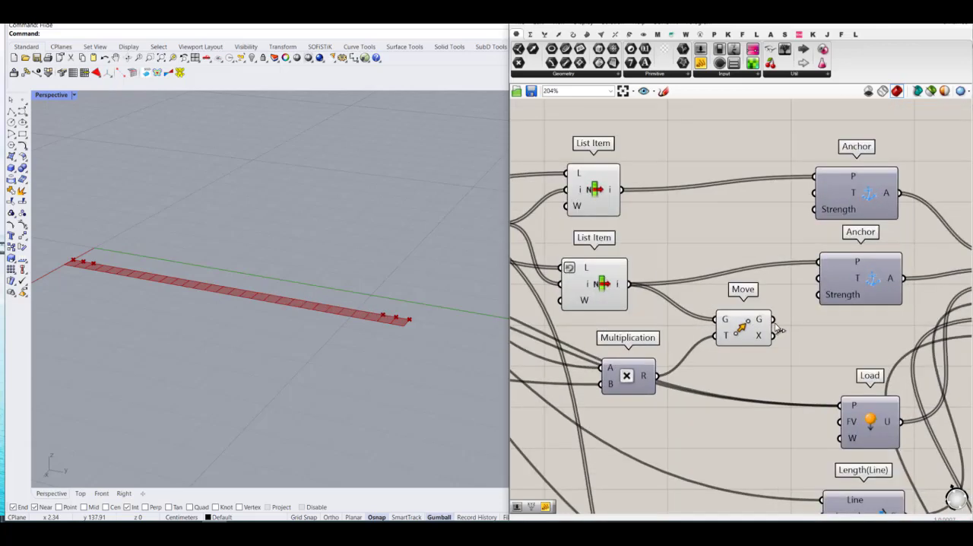
pyautogui.moveTo(772, 318); pyautogui.dragTo(818, 278)
pyautogui.scroll(-5, 779, 299)
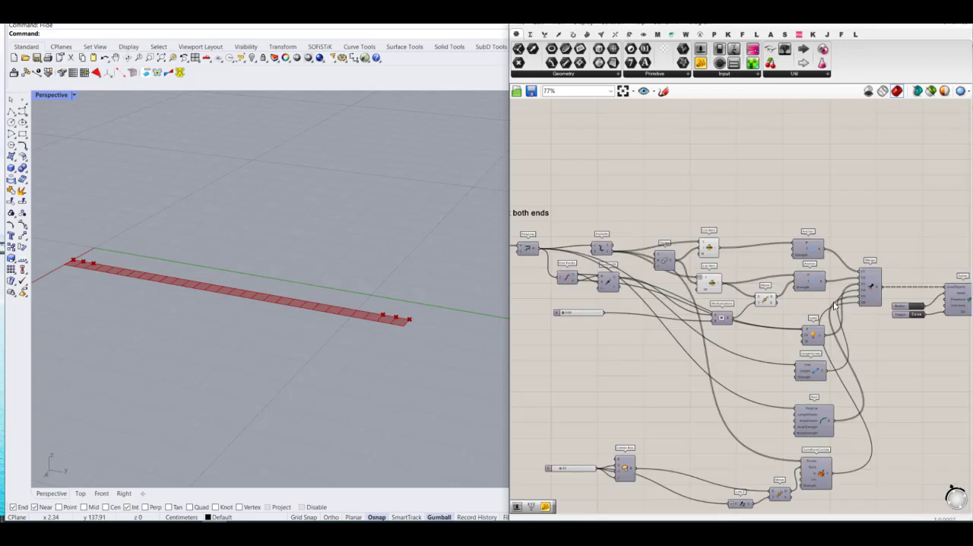
pyautogui.moveTo(855, 296); pyautogui.dragTo(803, 256, button='right')
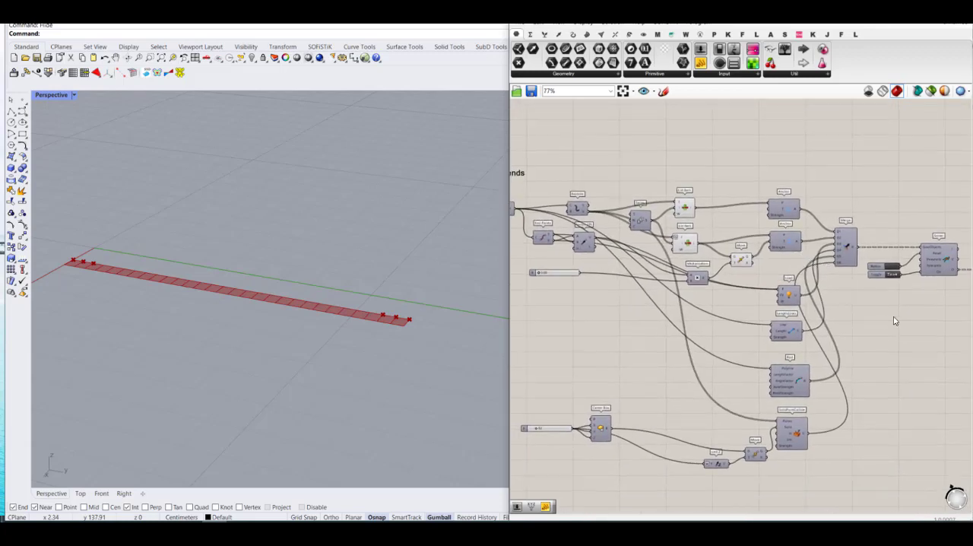
pyautogui.scroll(-2, 853, 307)
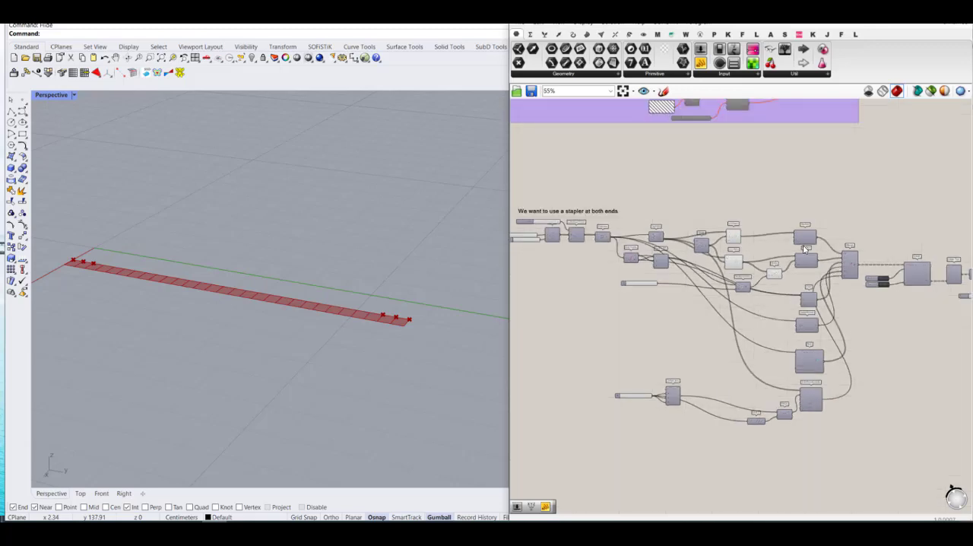
# Step: Reset the Kangaroo Solver and set the Multiplication component's B slider to 0.10
pyautogui.moveTo(827, 280); pyautogui.dragTo(777, 282, button='right')
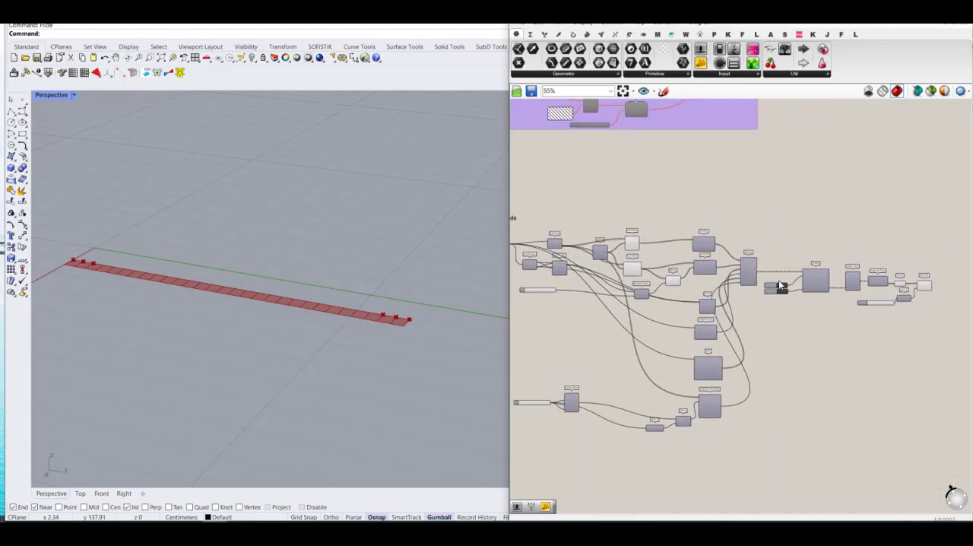
pyautogui.scroll(6, 777, 283)
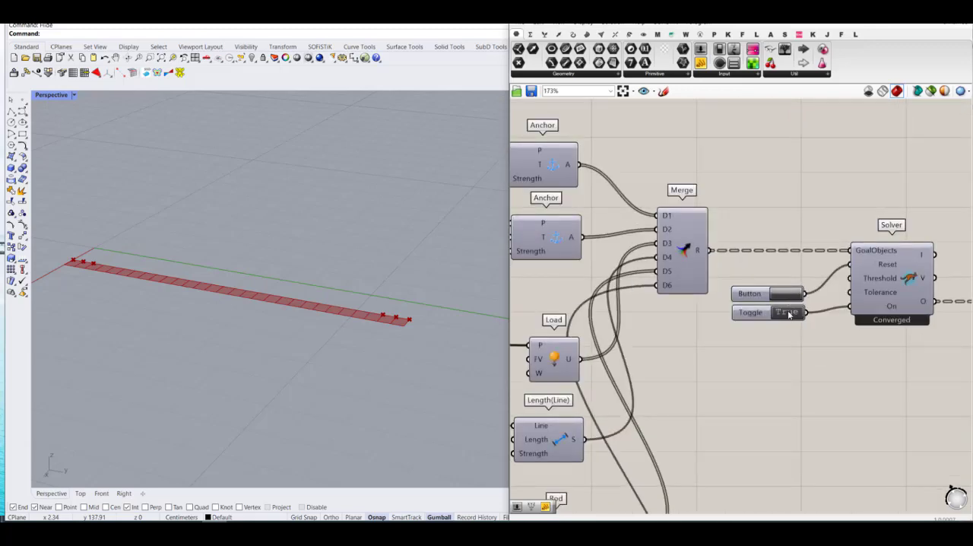
pyautogui.click(788, 295)
pyautogui.scroll(-4, 879, 317)
pyautogui.moveTo(652, 327); pyautogui.dragTo(804, 351, button='right')
pyautogui.scroll(4, 594, 321)
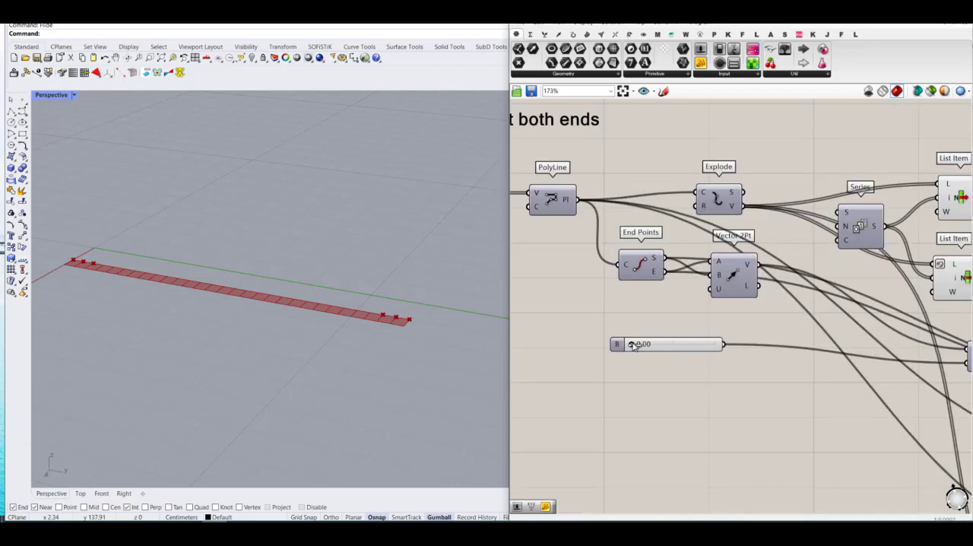
pyautogui.moveTo(635, 346); pyautogui.dragTo(648, 346)
pyautogui.scroll(-5, 638, 342)
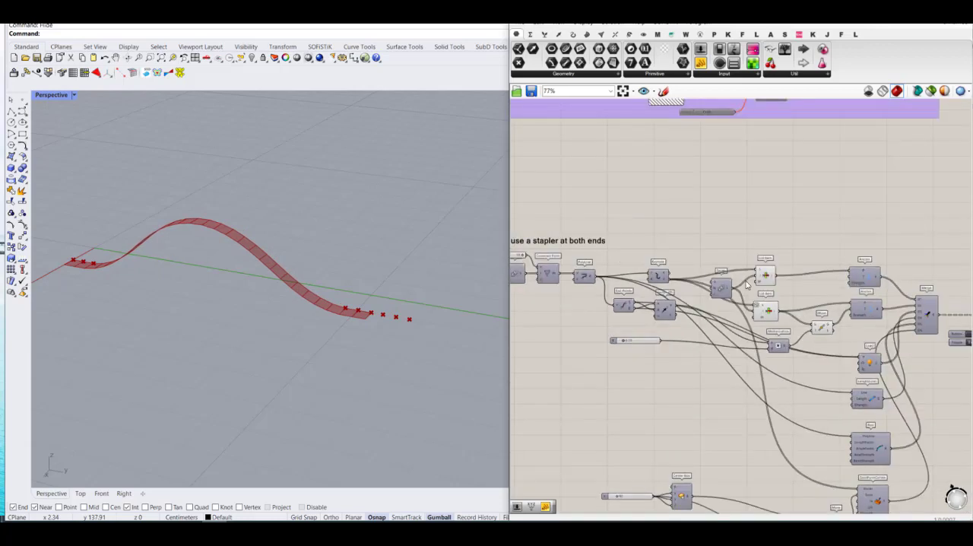
# Step: Turn off the preview of both List Item components and the Move component
pyautogui.moveTo(798, 240); pyautogui.dragTo(755, 396)
pyautogui.moveTo(846, 210); pyautogui.dragTo(747, 351)
pyautogui.middleClick(767, 335)
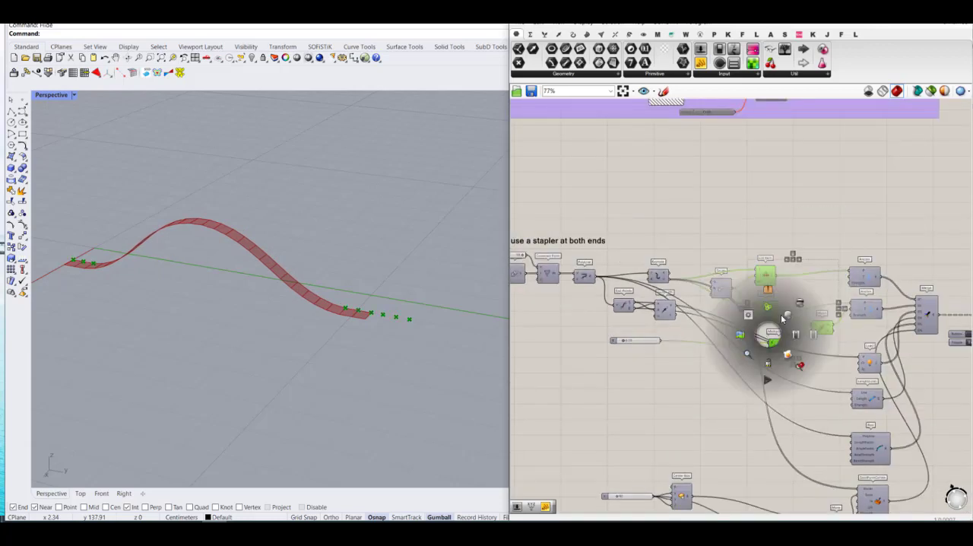
pyautogui.click(800, 304)
# Step: Raise the B slider through 0.27 and 0.44 to 0.70, inspect the bent strip from several angles, and return the slider to 0.00
pyautogui.scroll(3, 605, 322)
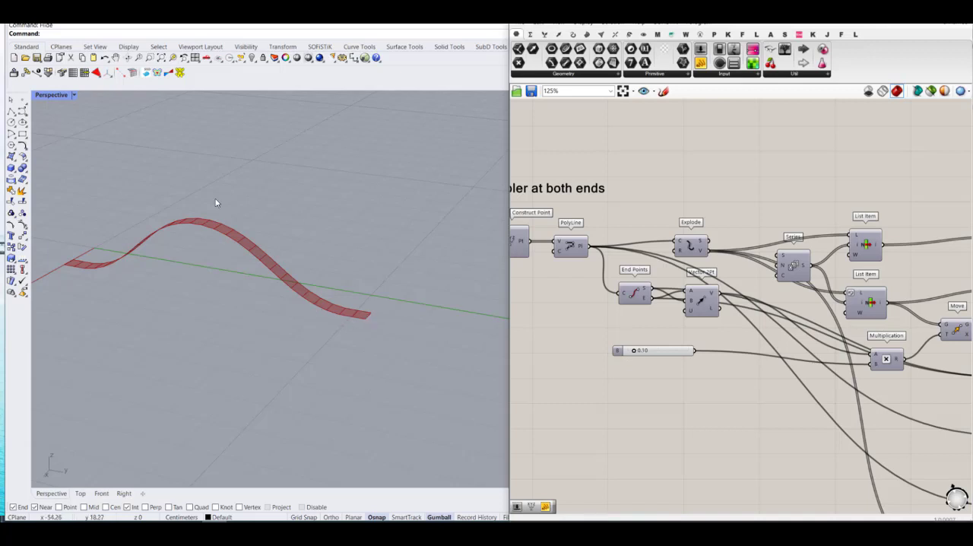
pyautogui.moveTo(633, 352); pyautogui.dragTo(644, 351)
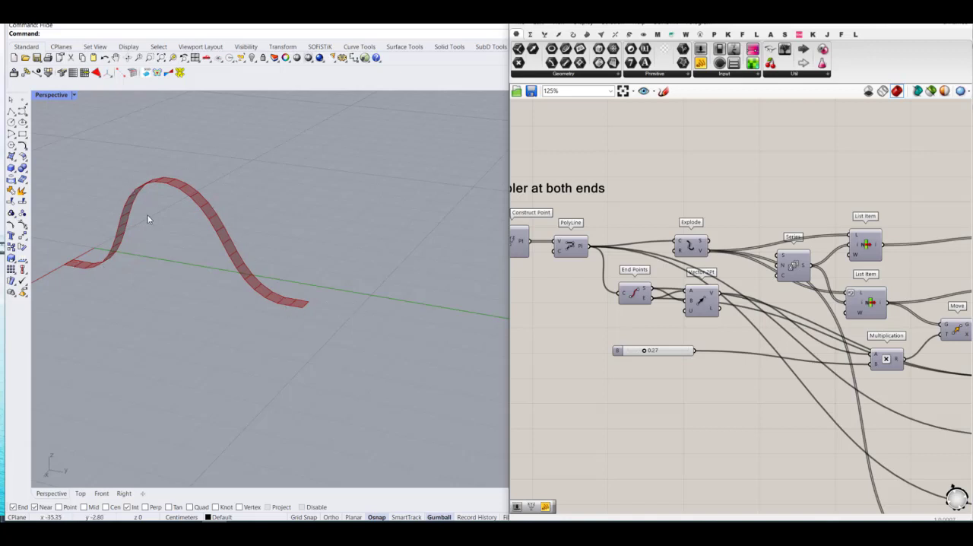
pyautogui.moveTo(645, 353)
pyautogui.mouseDown()
pyautogui.moveTo(671, 353)
pyautogui.moveTo(620, 350)
pyautogui.moveTo(654, 350)
pyautogui.mouseUp()
pyautogui.moveTo(430, 284); pyautogui.dragTo(484, 260, button='right')
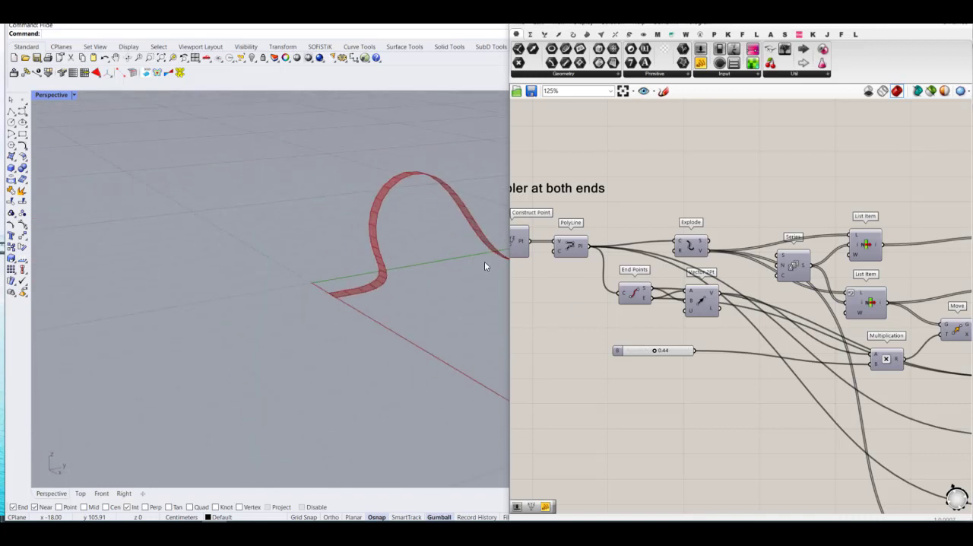
pyautogui.scroll(4, 661, 351)
pyautogui.moveTo(648, 350); pyautogui.dragTo(676, 347)
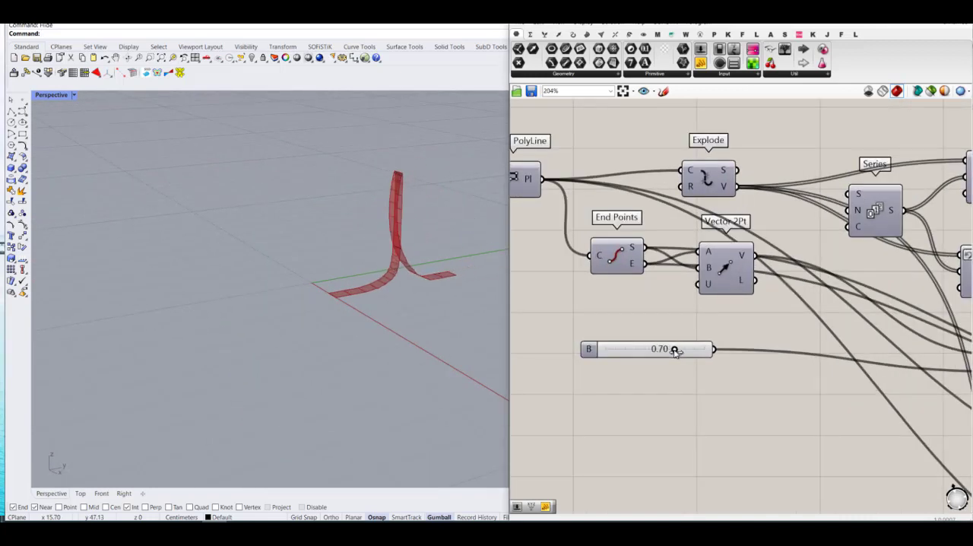
pyautogui.moveTo(415, 321); pyautogui.dragTo(231, 265, button='right')
pyautogui.scroll(5, 178, 163)
pyautogui.scroll(2, 159, 204)
pyautogui.moveTo(159, 203); pyautogui.dragTo(267, 220, button='right')
pyautogui.scroll(-6, 304, 227)
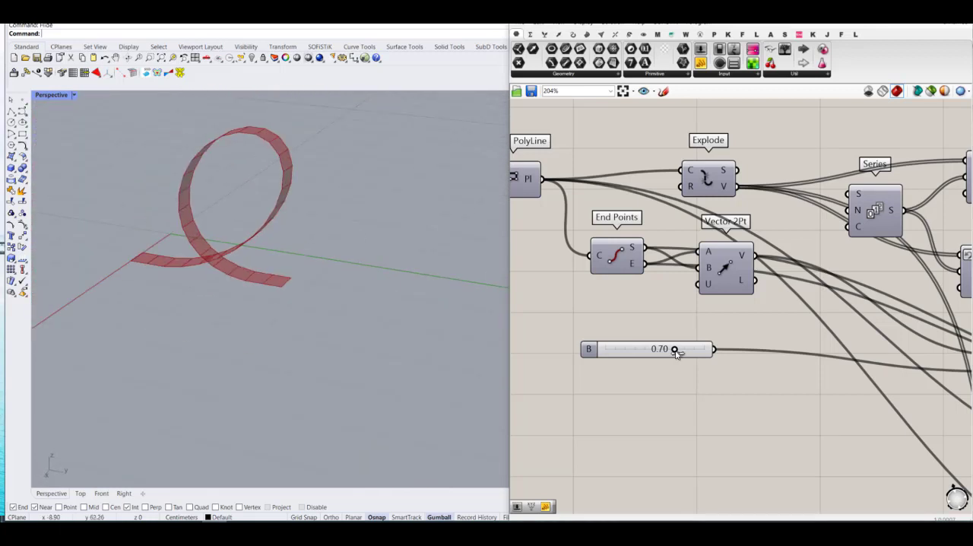
pyautogui.moveTo(674, 351); pyautogui.dragTo(592, 358)
# Step: Turn off the Extrude component's preview at the end of the stapler definition
pyautogui.scroll(-5, 600, 327)
pyautogui.scroll(2, 823, 298)
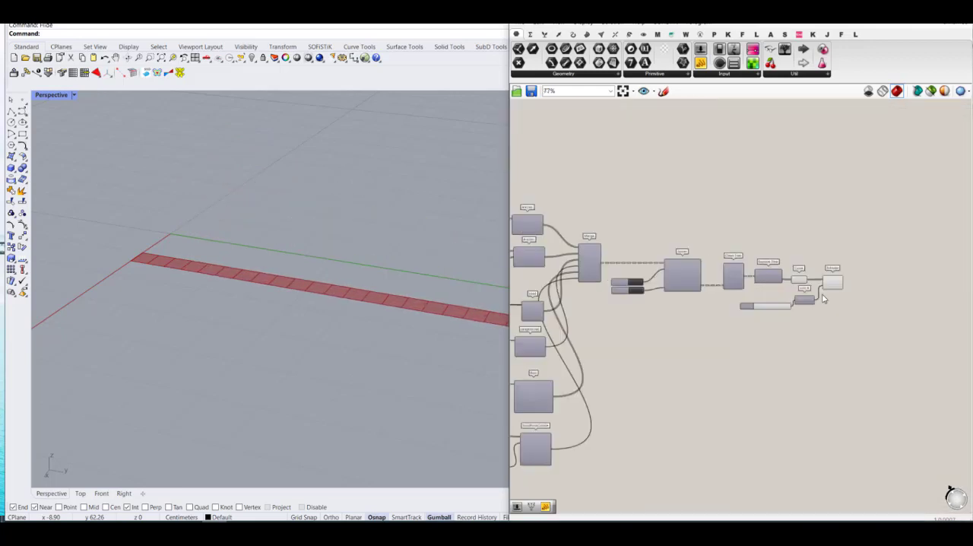
pyautogui.scroll(1, 823, 299)
pyautogui.moveTo(881, 245); pyautogui.dragTo(812, 337)
pyautogui.middleClick(834, 323)
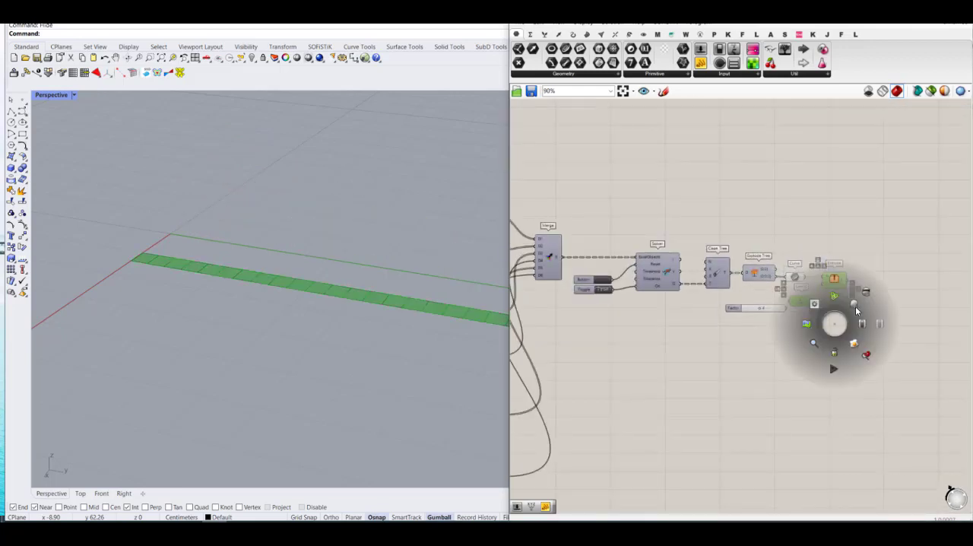
pyautogui.click(854, 306)
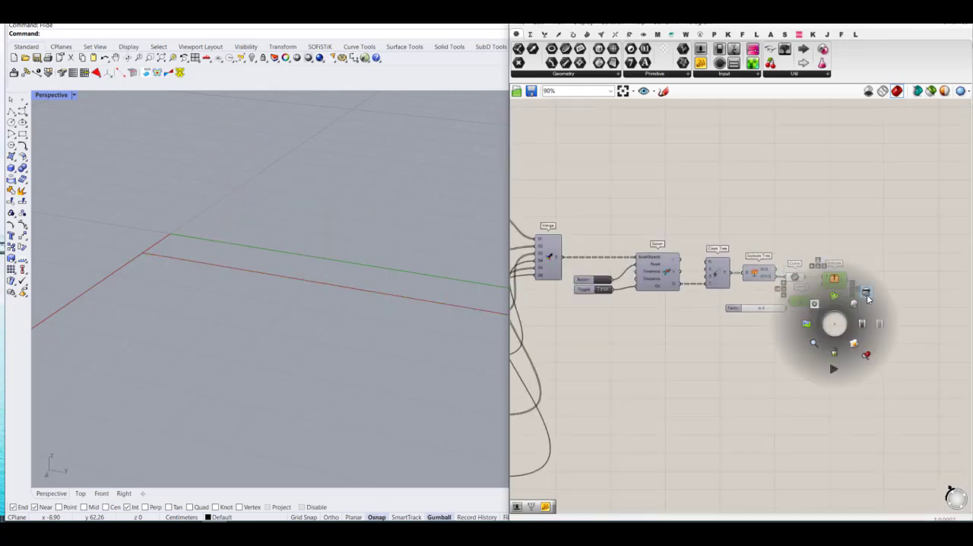
# Step: Turn on the Solver's preview and turn off the preview of the Explode Tree, Curve, Unit X and Extrude components
pyautogui.middleClick(670, 280)
pyautogui.click(688, 259)
pyautogui.moveTo(904, 196); pyautogui.dragTo(738, 400)
pyautogui.middleClick(779, 372)
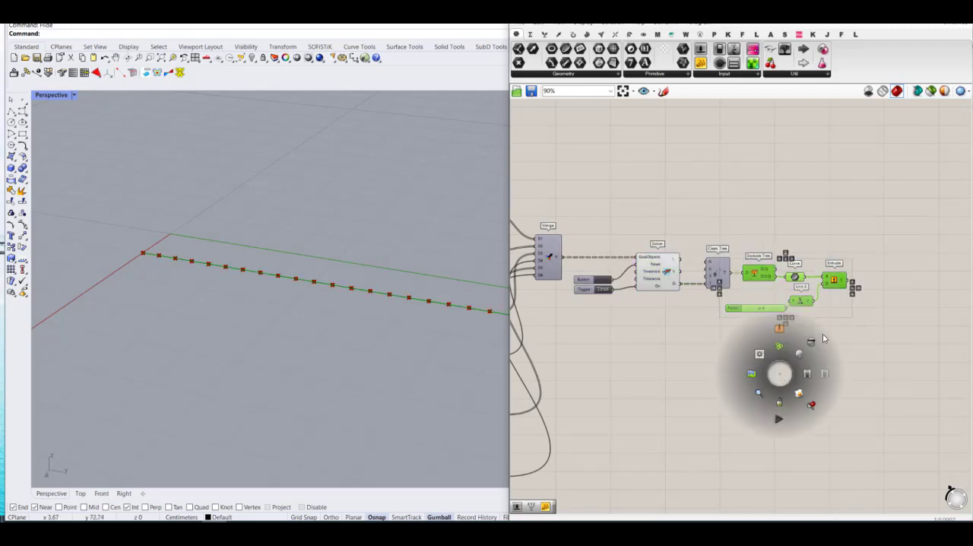
pyautogui.click(815, 340)
pyautogui.click(846, 349)
# Step: Set the Multiplication component's B slider to 0.28 with the Solver's points displayed
pyautogui.scroll(-5, 855, 351)
pyautogui.moveTo(659, 355); pyautogui.dragTo(793, 358, button='right')
pyautogui.scroll(6, 713, 339)
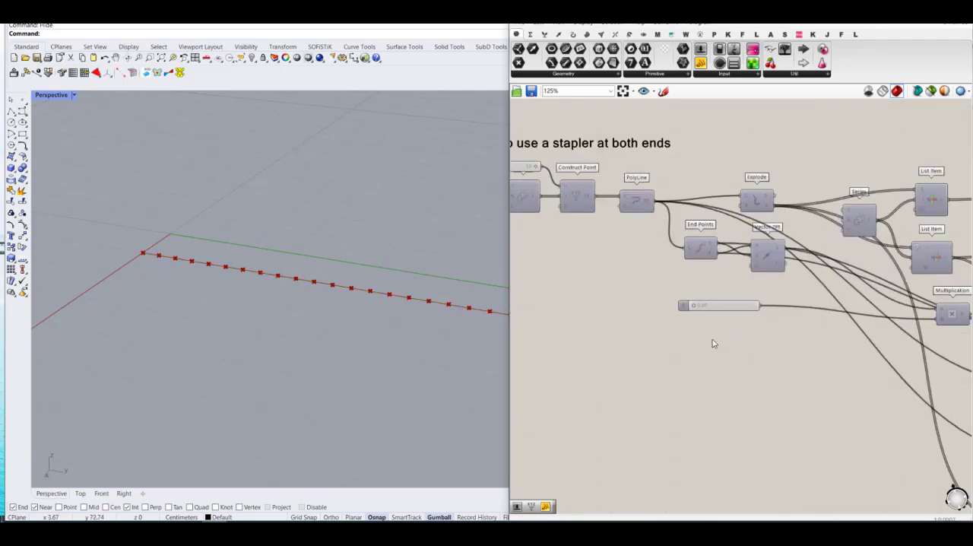
pyautogui.scroll(3, 707, 327)
pyautogui.moveTo(669, 297); pyautogui.dragTo(702, 298)
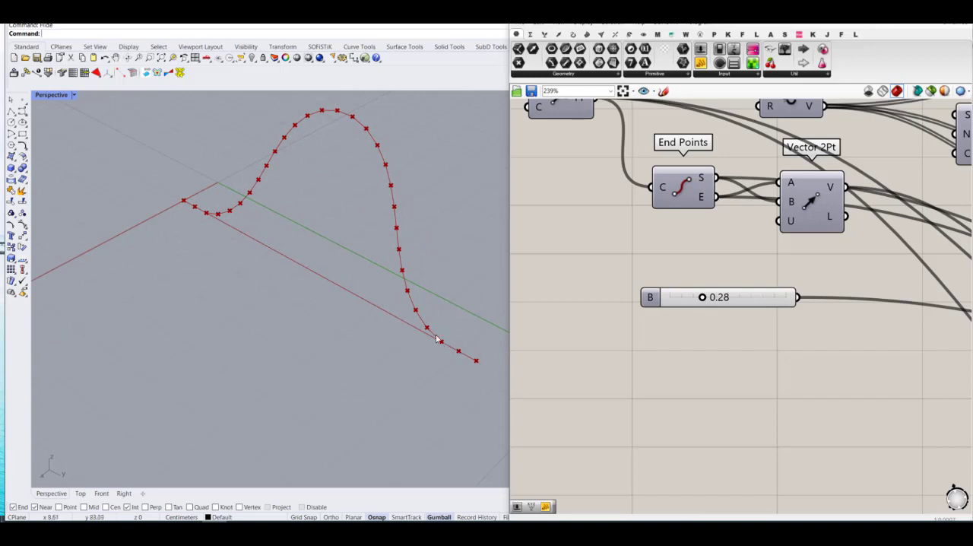
# Step: Raise the B slider further, view the curve from another angle, and return the slider to 0.00
pyautogui.click(709, 302)
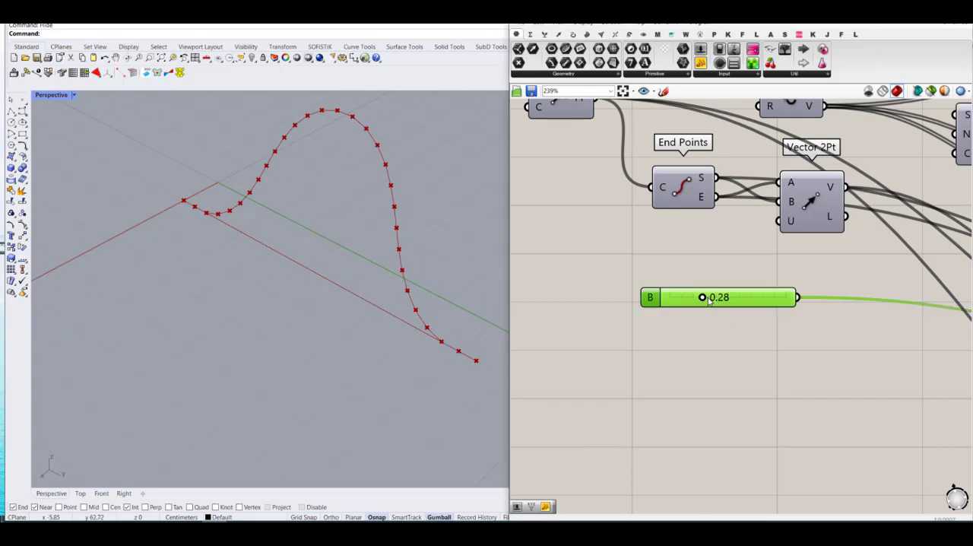
pyautogui.moveTo(702, 297); pyautogui.dragTo(754, 297)
pyautogui.moveTo(341, 275); pyautogui.dragTo(407, 265, button='right')
pyautogui.moveTo(755, 297); pyautogui.dragTo(640, 330)
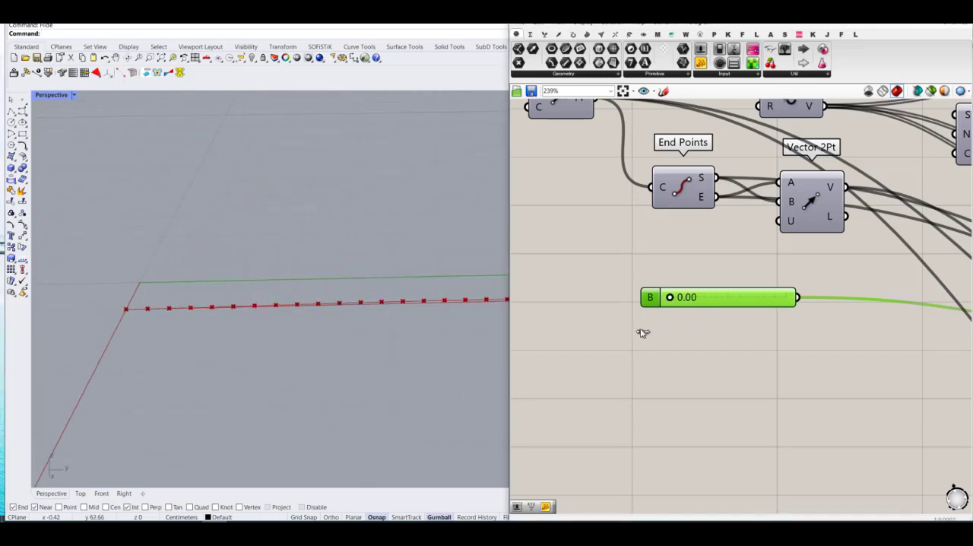
pyautogui.moveTo(380, 339); pyautogui.dragTo(269, 307, button='right')
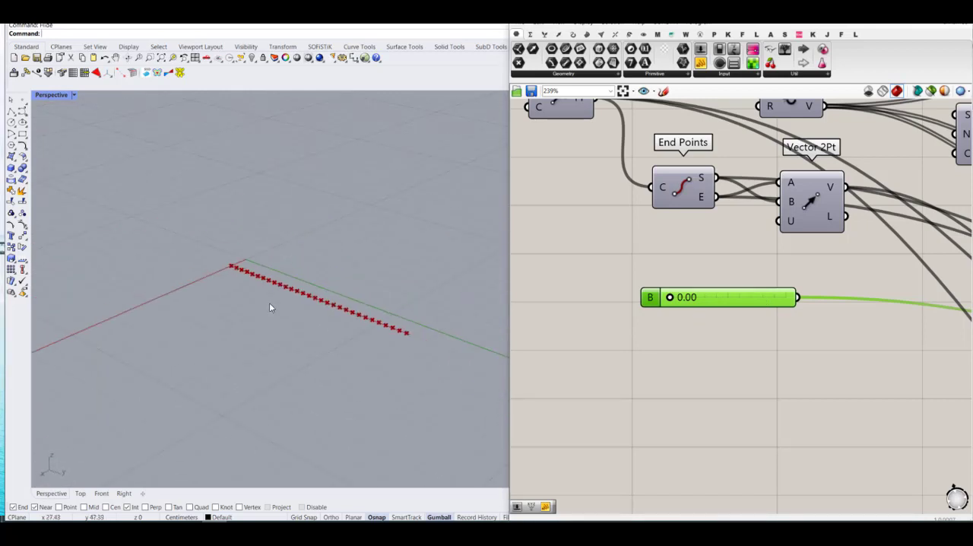
pyautogui.click(772, 389)
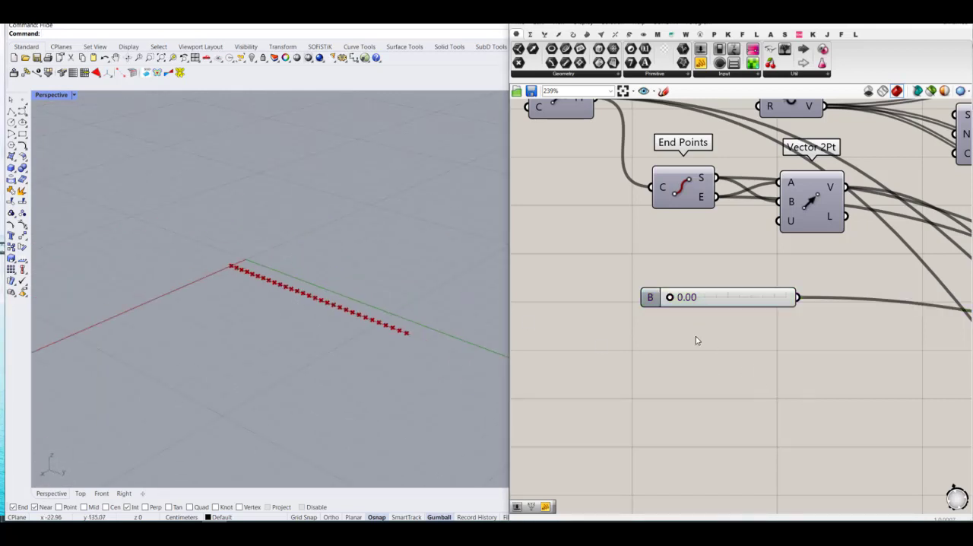
# Step: Set the B slider to 0.59 and on to 0.74, inspecting the looped curve from several angles
pyautogui.scroll(1, 669, 300)
pyautogui.moveTo(668, 296); pyautogui.dragTo(748, 296)
pyautogui.moveTo(273, 301); pyautogui.dragTo(306, 280, button='right')
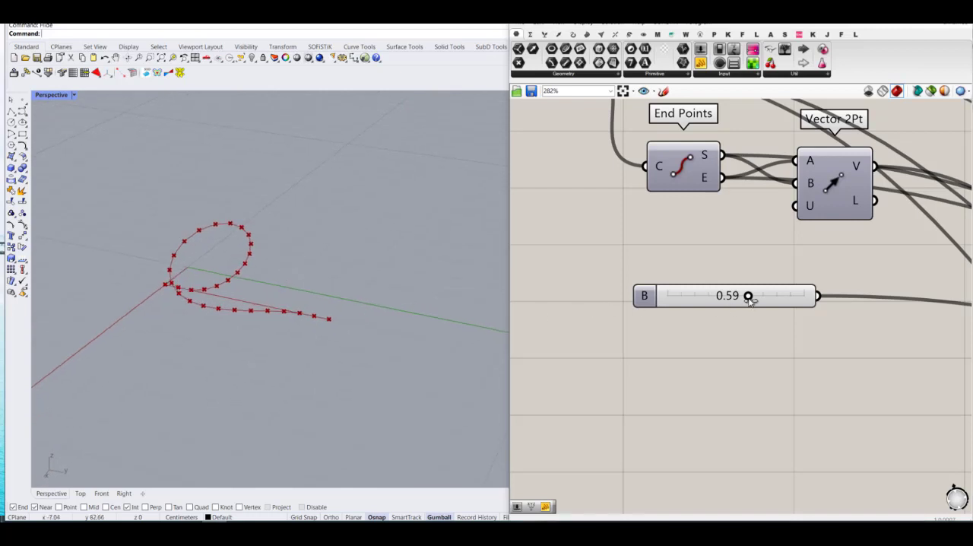
pyautogui.moveTo(747, 296); pyautogui.dragTo(769, 315)
pyautogui.scroll(5, 270, 307)
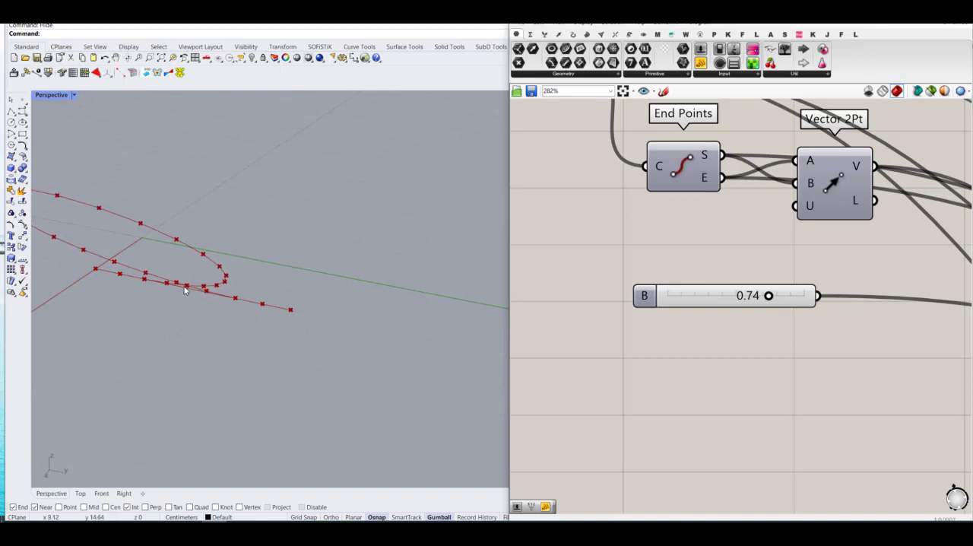
pyautogui.moveTo(184, 290); pyautogui.dragTo(235, 274, button='right')
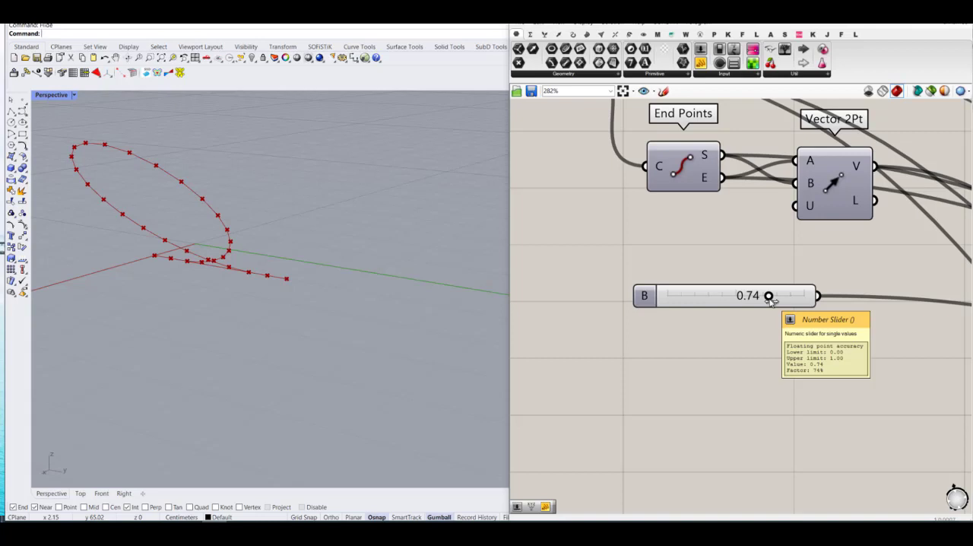
pyautogui.moveTo(231, 260); pyautogui.dragTo(222, 272, button='right')
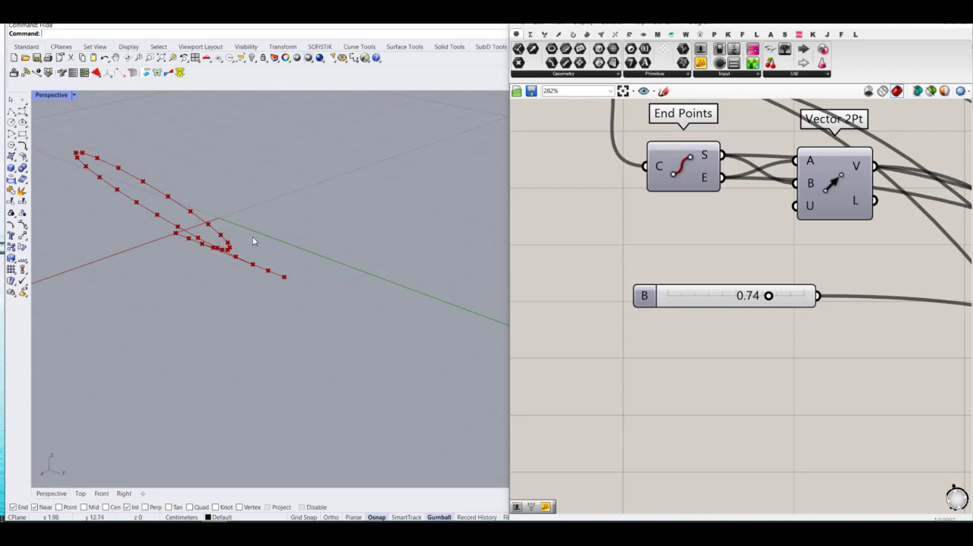
# Step: Set the B slider to 0.43 and look over the bent curve and the stapler definition
pyautogui.moveTo(770, 296); pyautogui.dragTo(726, 297)
pyautogui.moveTo(243, 327); pyautogui.dragTo(296, 340, button='right')
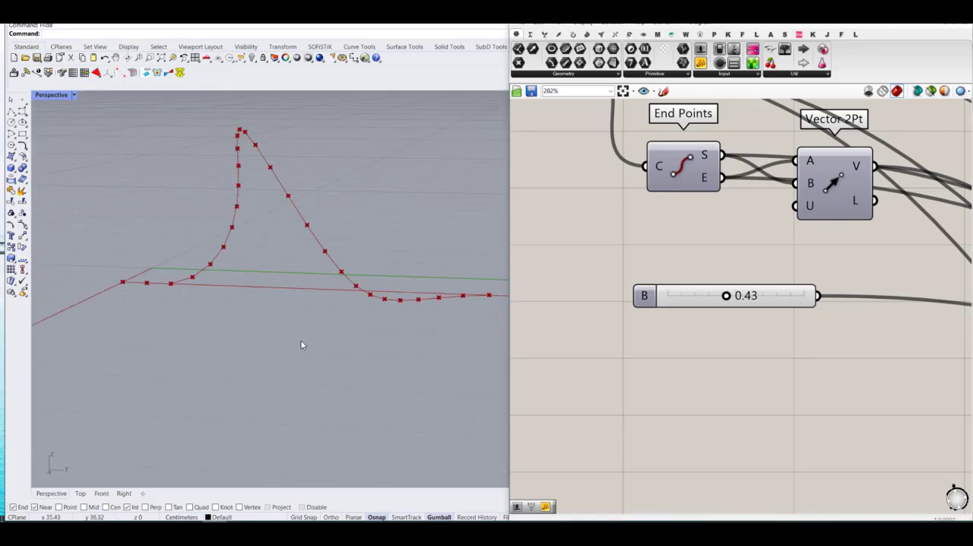
pyautogui.scroll(-8, 651, 308)
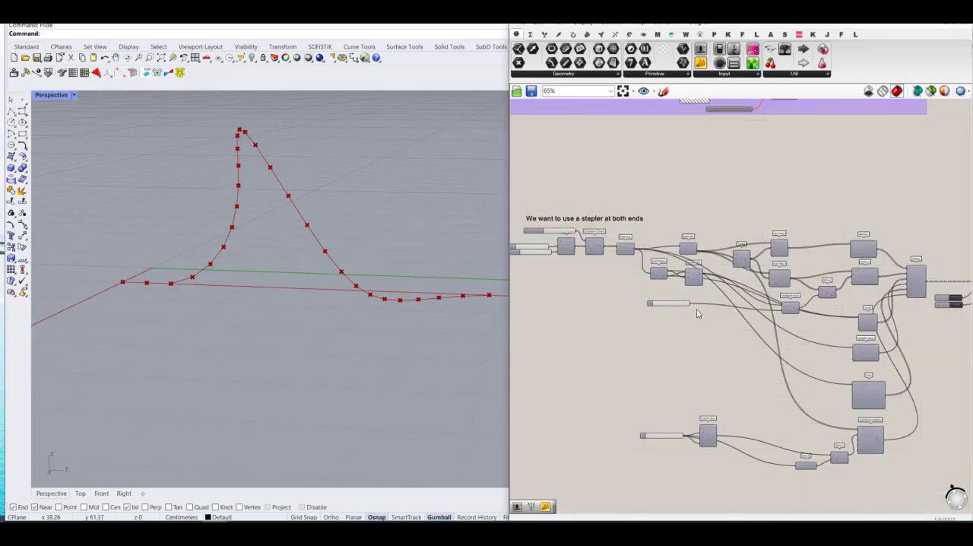
pyautogui.scroll(3, 653, 239)
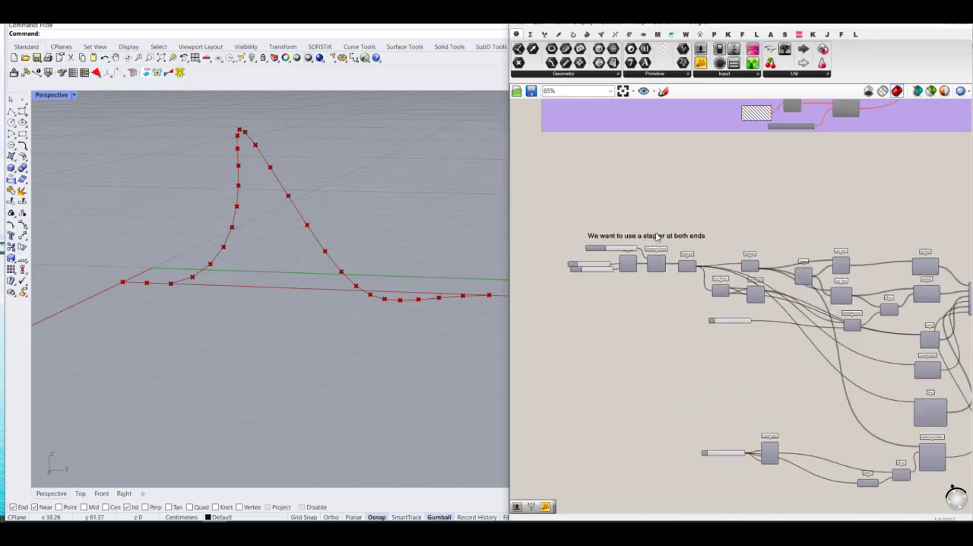
pyautogui.scroll(-4, 656, 237)
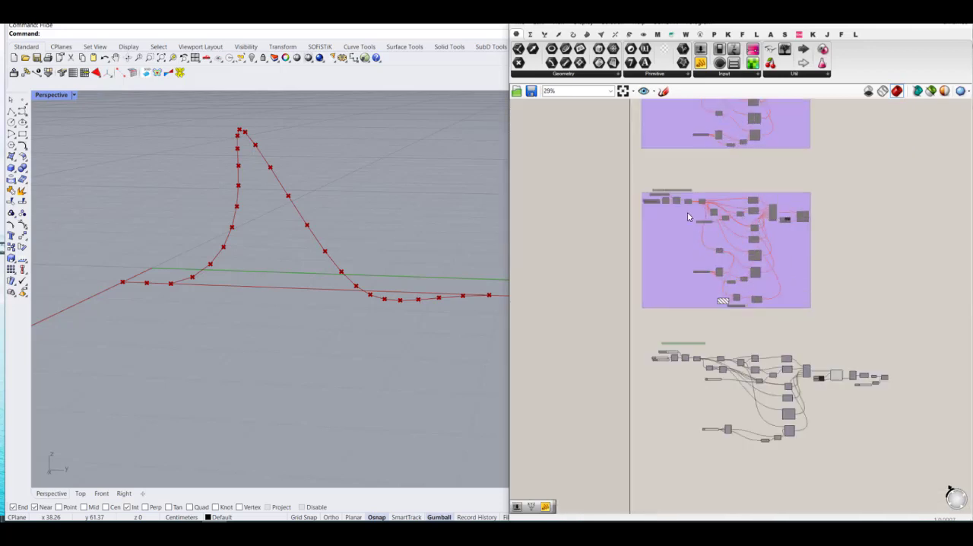
pyautogui.scroll(3, 688, 216)
pyautogui.scroll(-5, 669, 200)
# Step: Group all components of the stapler definition and shift the group slightly to line up with the groups above
pyautogui.moveTo(811, 367); pyautogui.dragTo(775, 296, button='right')
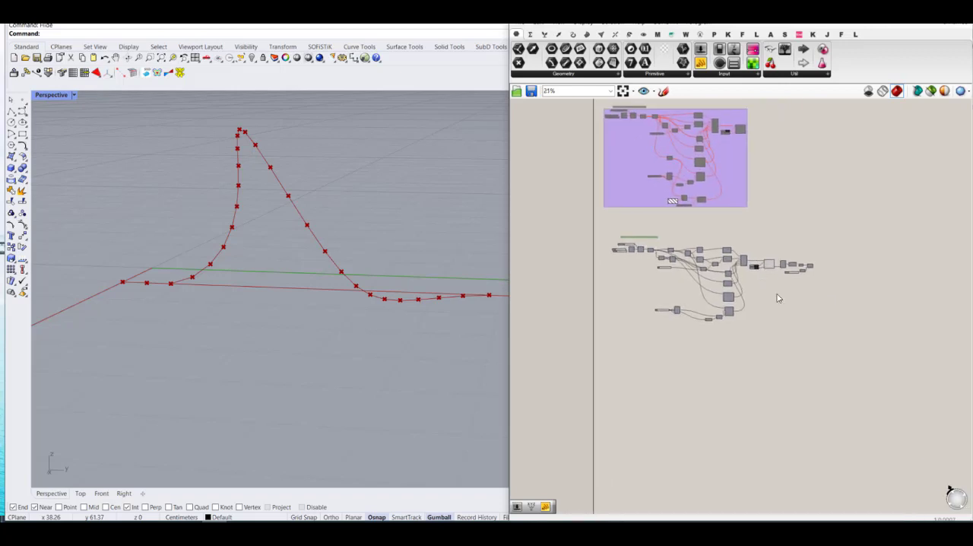
pyautogui.scroll(-1, 775, 295)
pyautogui.moveTo(845, 358); pyautogui.dragTo(625, 232)
pyautogui.middleClick(723, 266)
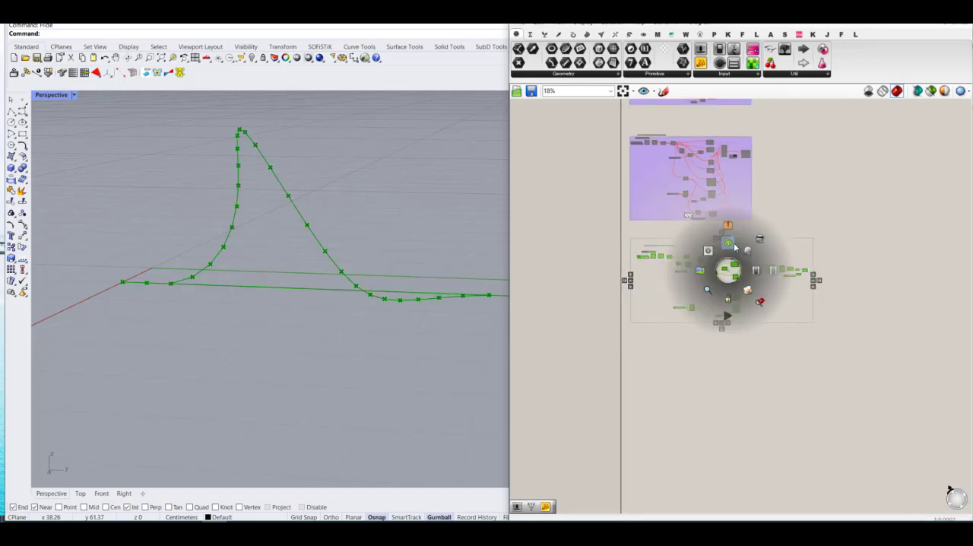
pyautogui.click(732, 246)
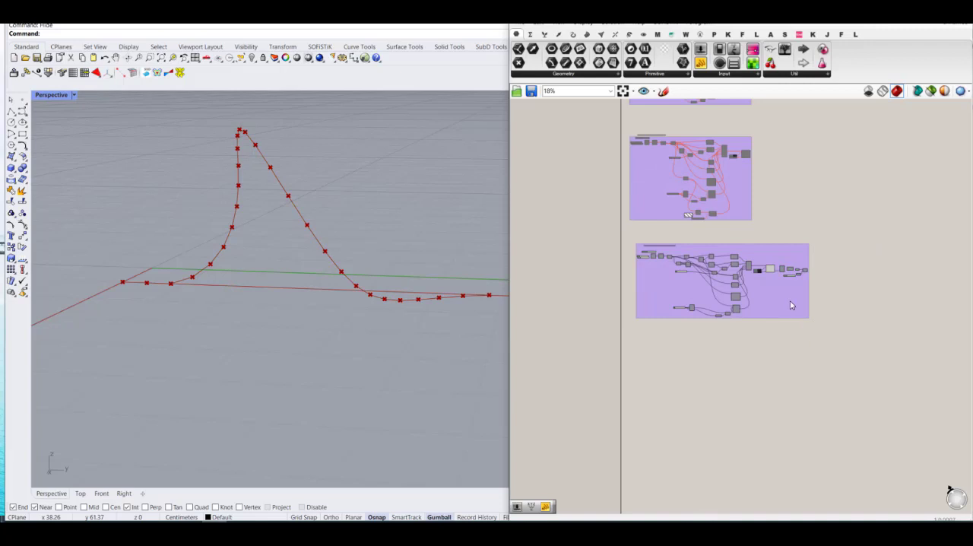
pyautogui.moveTo(790, 306); pyautogui.dragTo(787, 307)
pyautogui.click(891, 344)
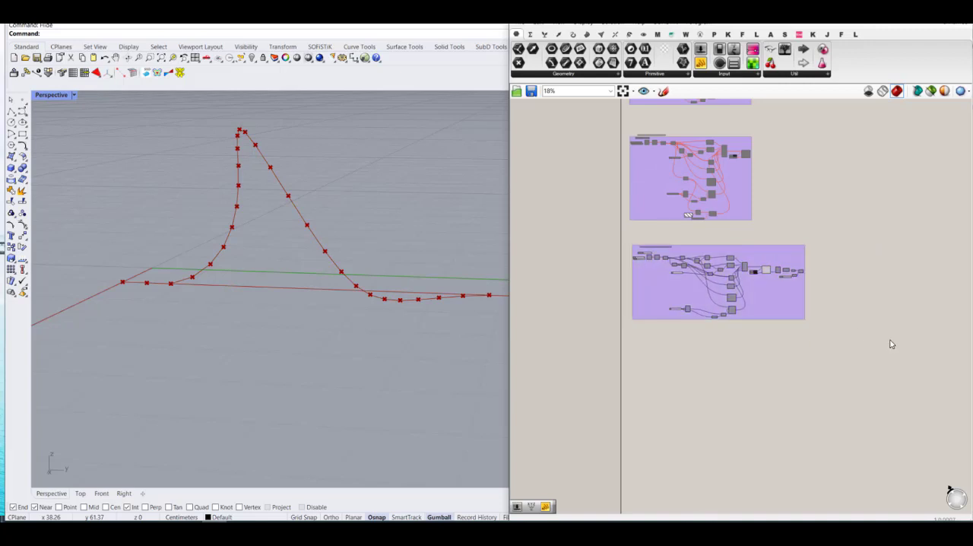
# Step: Duplicate the stapler definition group and place the copy directly below the original
pyautogui.scroll(1, 864, 346)
pyautogui.moveTo(829, 364); pyautogui.dragTo(581, 221)
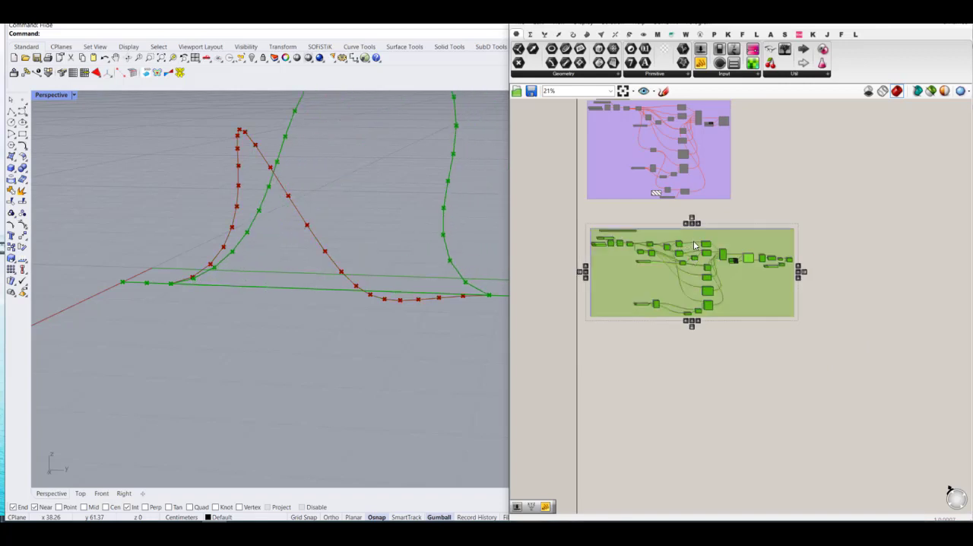
pyautogui.moveTo(679, 241); pyautogui.dragTo(683, 385)
pyautogui.click(733, 348)
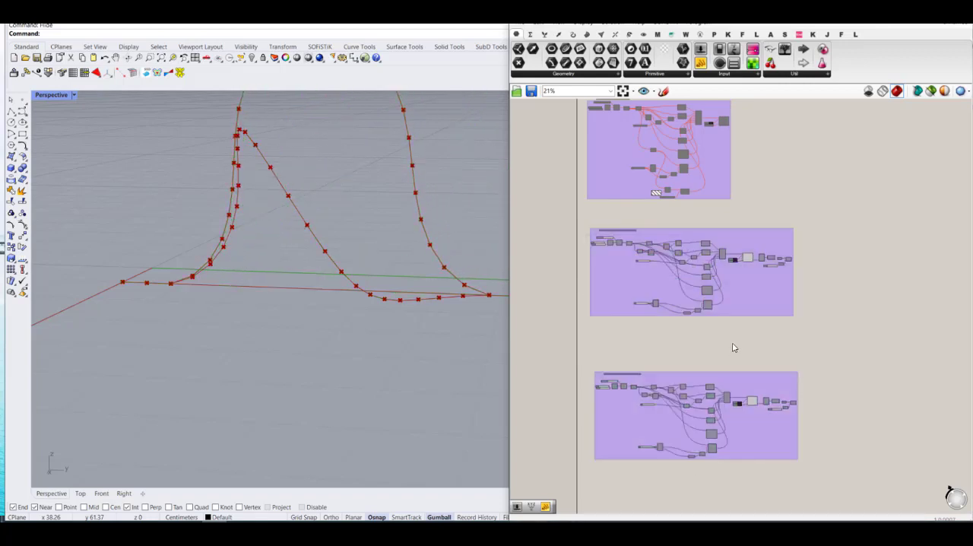
# Step: Disable the original stapler definition group above the new copy and look over the stacked groups
pyautogui.moveTo(833, 339); pyautogui.dragTo(577, 221)
pyautogui.middleClick(748, 260)
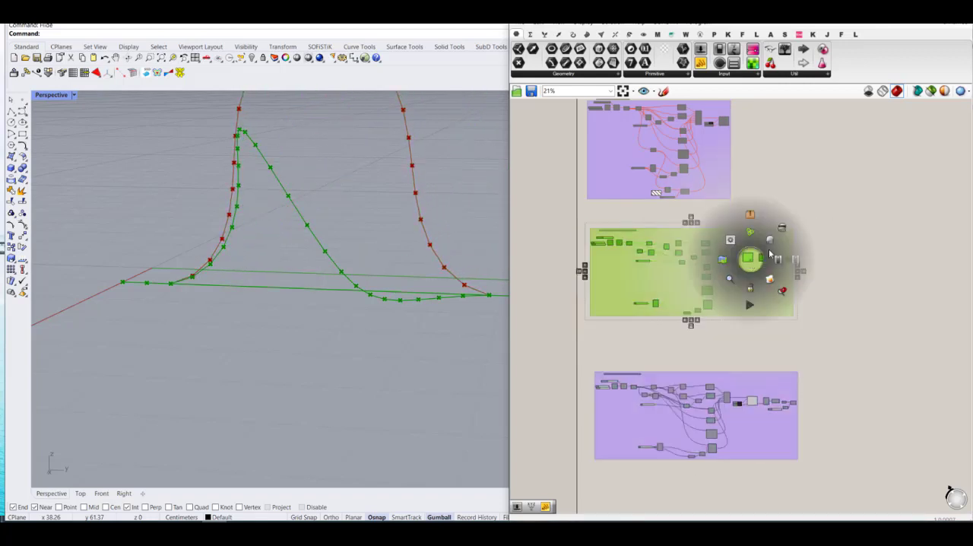
pyautogui.click(792, 259)
pyautogui.click(886, 247)
pyautogui.scroll(5, 795, 252)
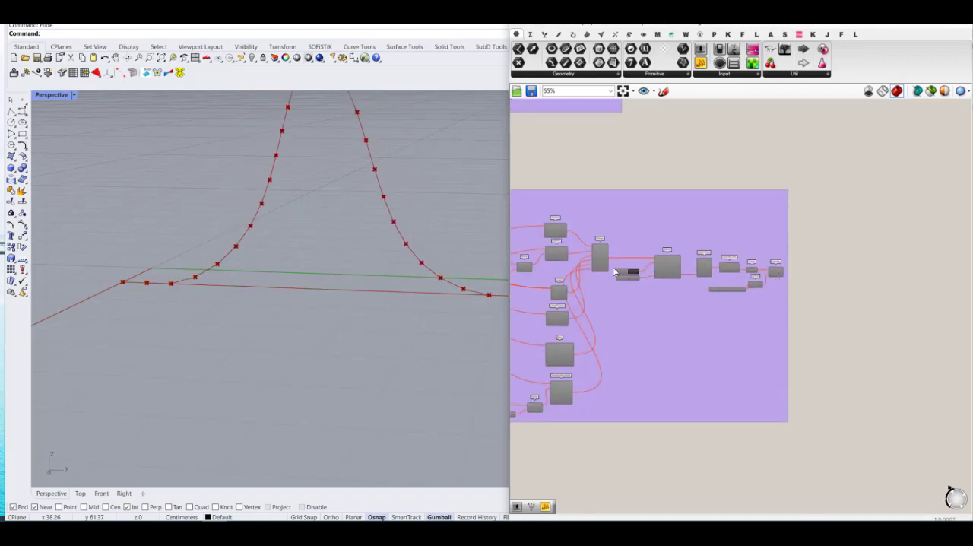
pyautogui.scroll(4, 615, 262)
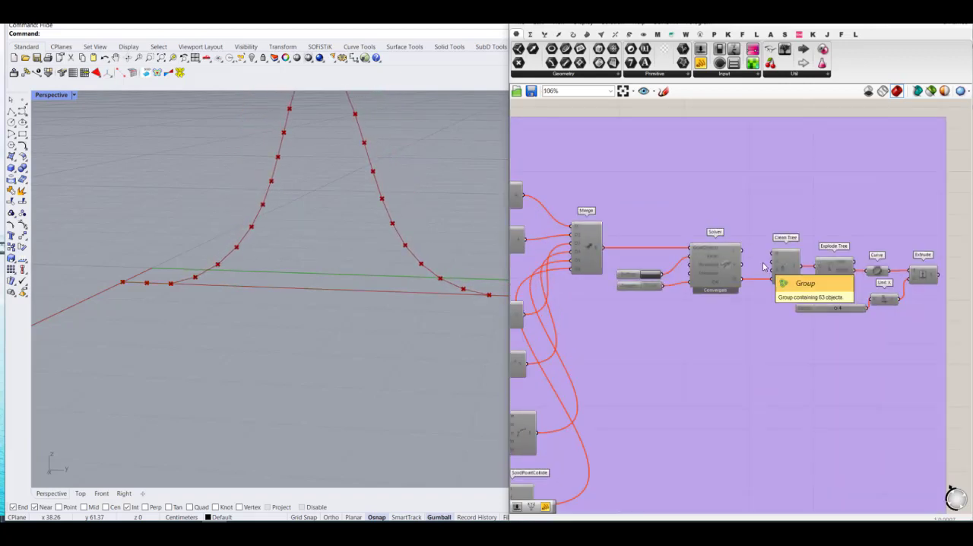
pyautogui.scroll(-7, 748, 354)
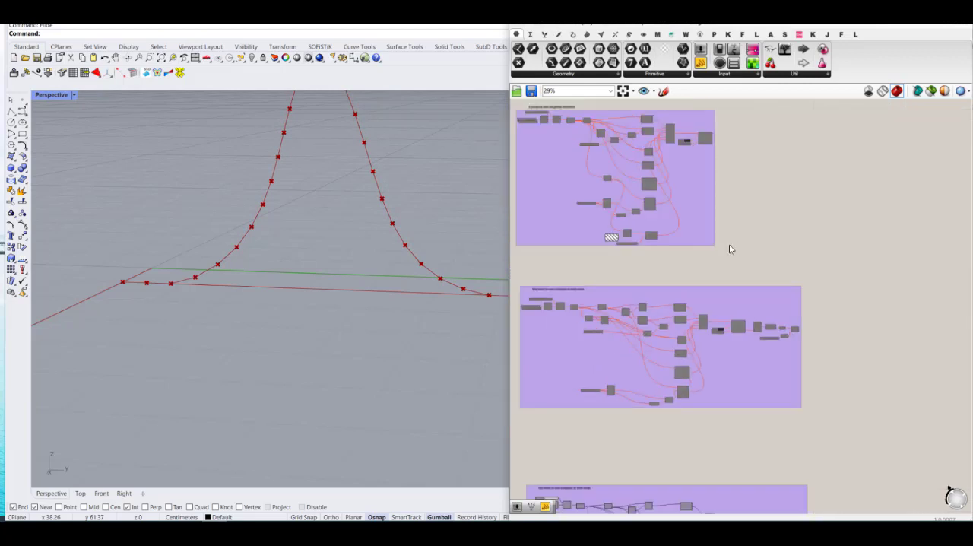
pyautogui.scroll(-2, 733, 228)
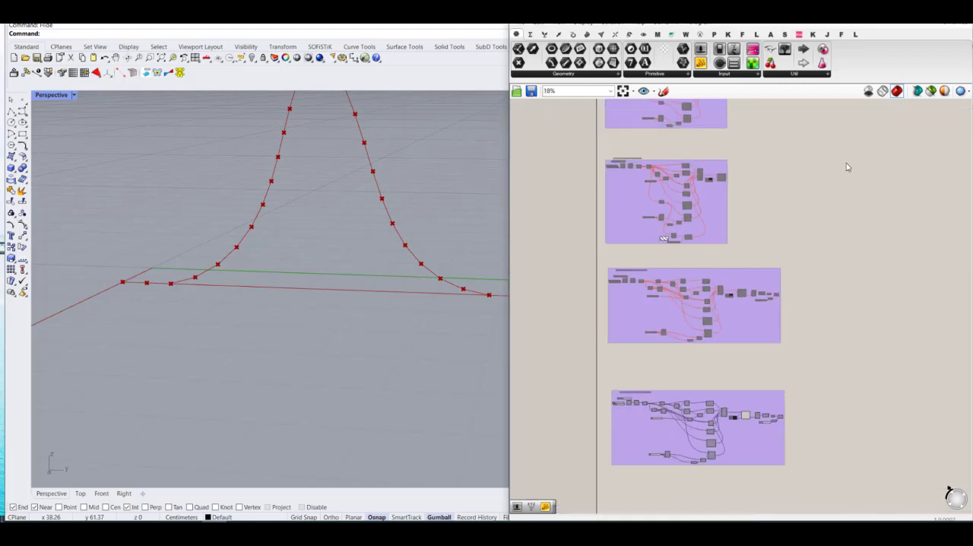
# Step: Change the copied group's heading text to "We want to eliminate the coincidence"
pyautogui.scroll(4, 696, 449)
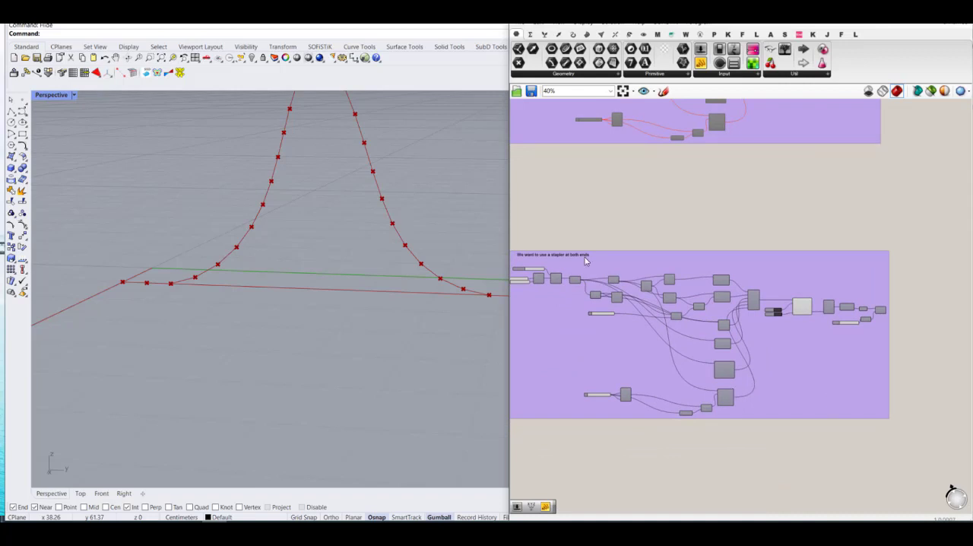
pyautogui.scroll(5, 623, 296)
pyautogui.doubleClick(642, 301)
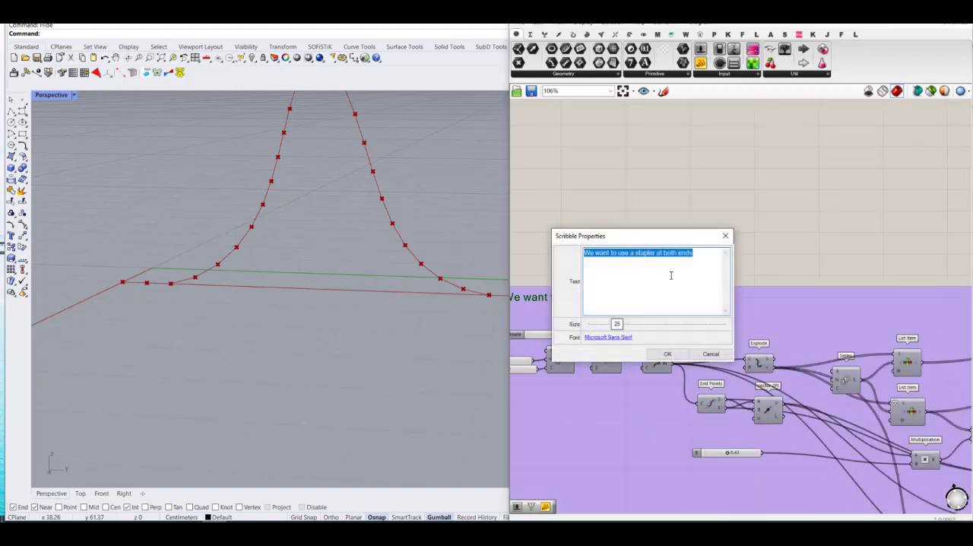
pyautogui.moveTo(697, 255); pyautogui.dragTo(640, 255)
pyautogui.write('fil')
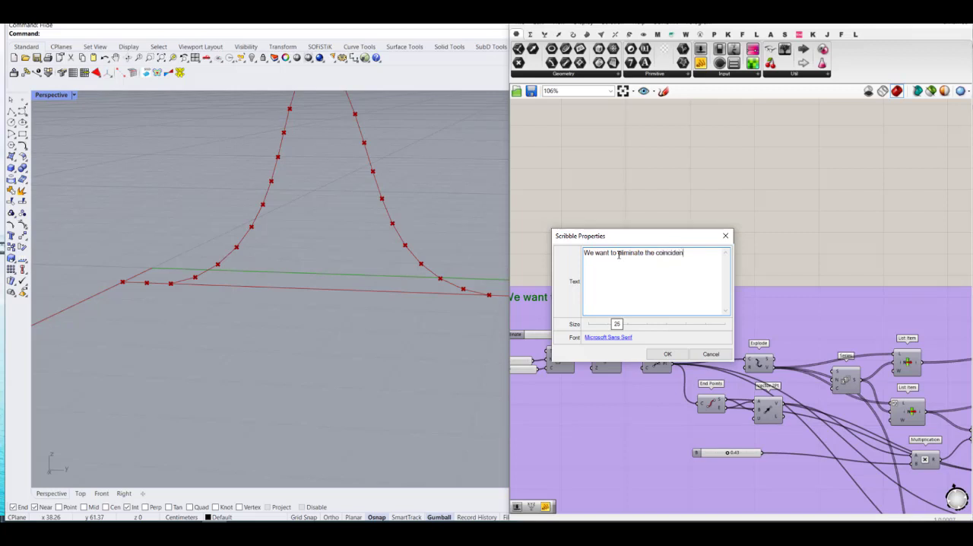
pyautogui.click(675, 353)
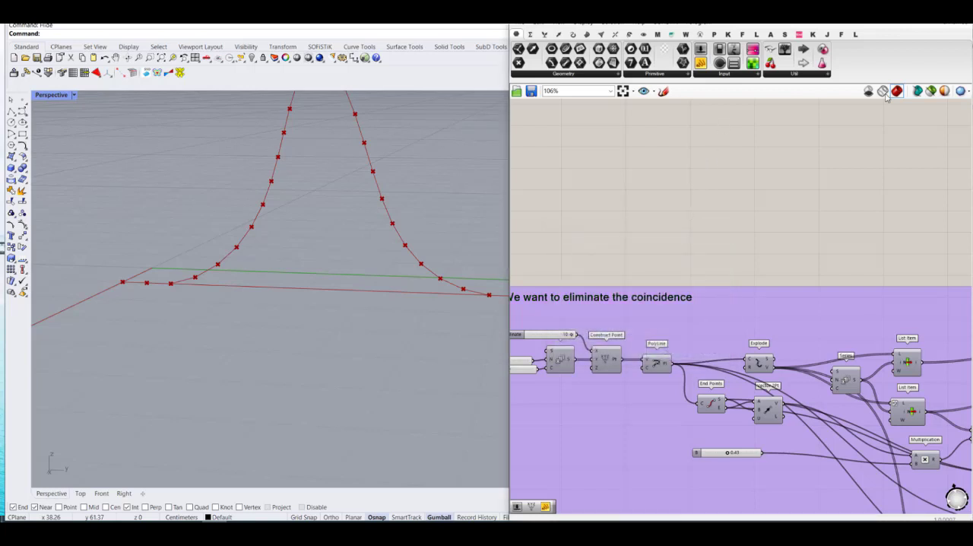
# Step: Add a Kangaroo SphereCollide goal and place it below the copied group, under the SolidPointCollide component
pyautogui.click(741, 34)
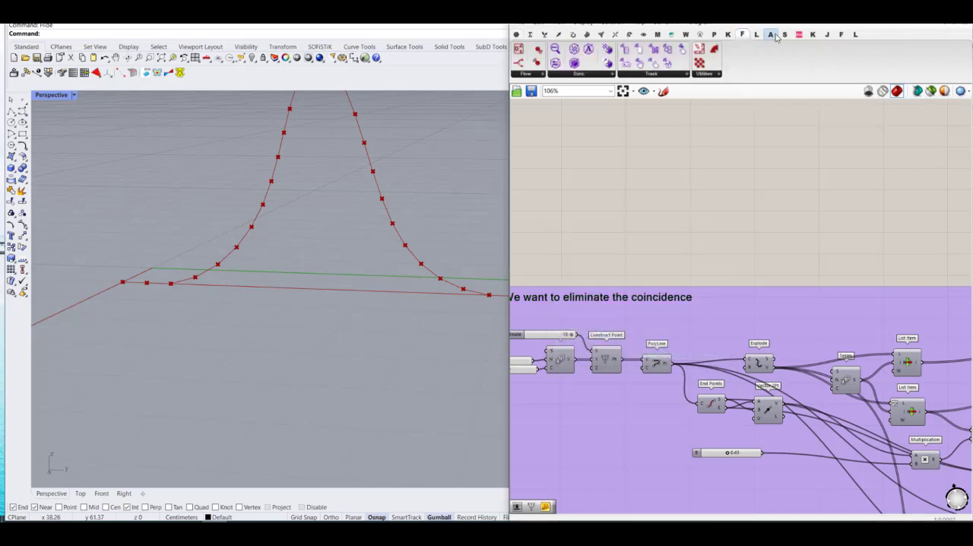
pyautogui.click(727, 34)
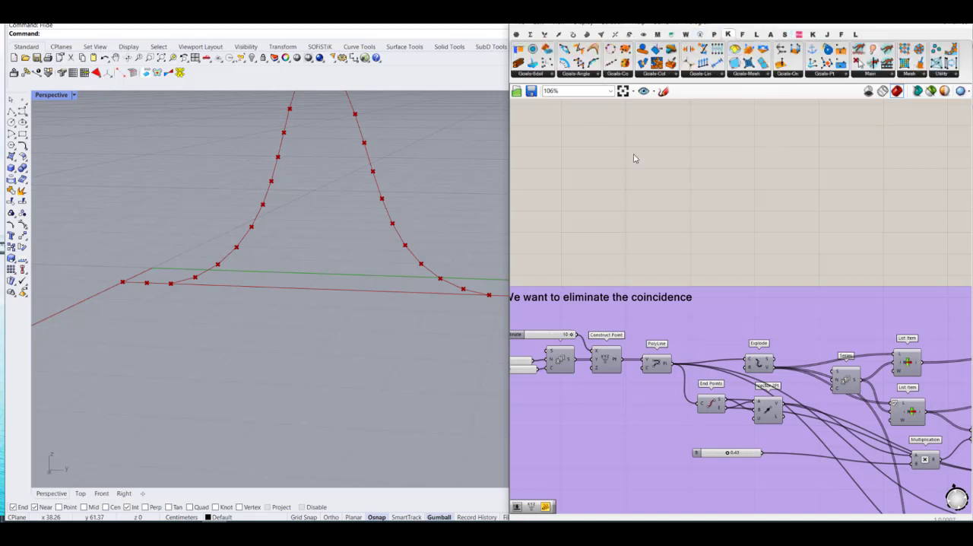
pyautogui.moveTo(635, 158)
pyautogui.mouseDown(button='right')
pyautogui.moveTo(686, 165)
pyautogui.moveTo(722, 151)
pyautogui.mouseUp(button='right')
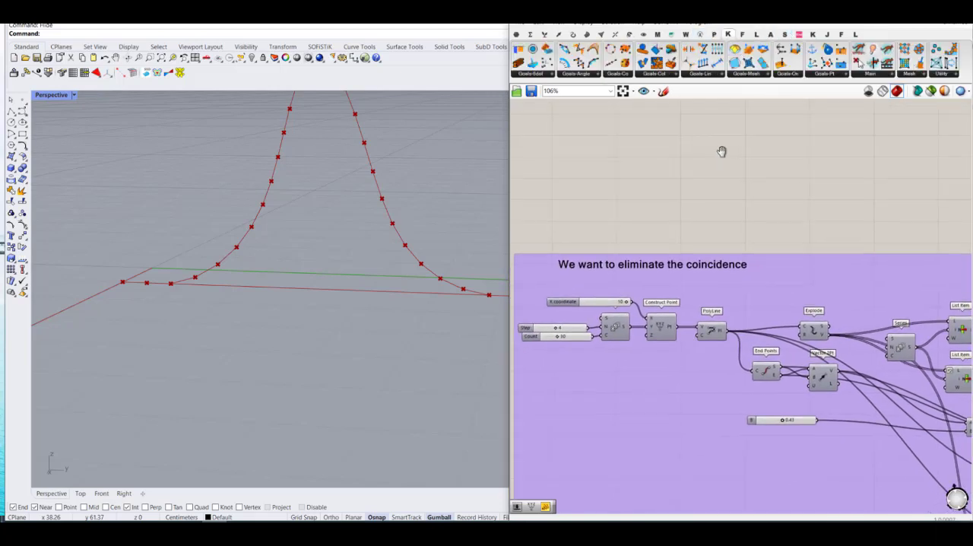
pyautogui.click(620, 76)
pyautogui.click(650, 75)
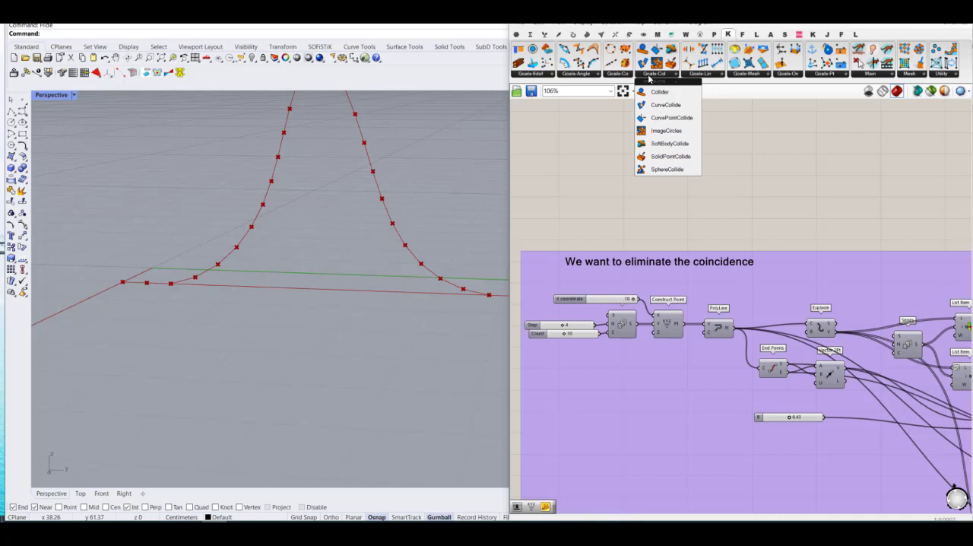
pyautogui.click(662, 170)
pyautogui.scroll(-6, 613, 165)
pyautogui.scroll(2, 741, 333)
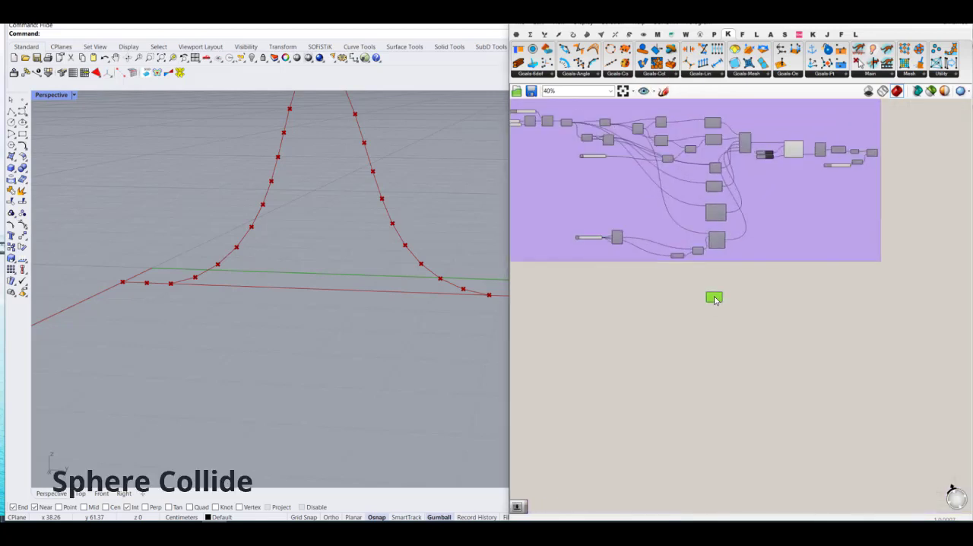
pyautogui.scroll(5, 712, 278)
pyautogui.moveTo(665, 293); pyautogui.dragTo(763, 381, button='right')
pyautogui.scroll(-3, 767, 386)
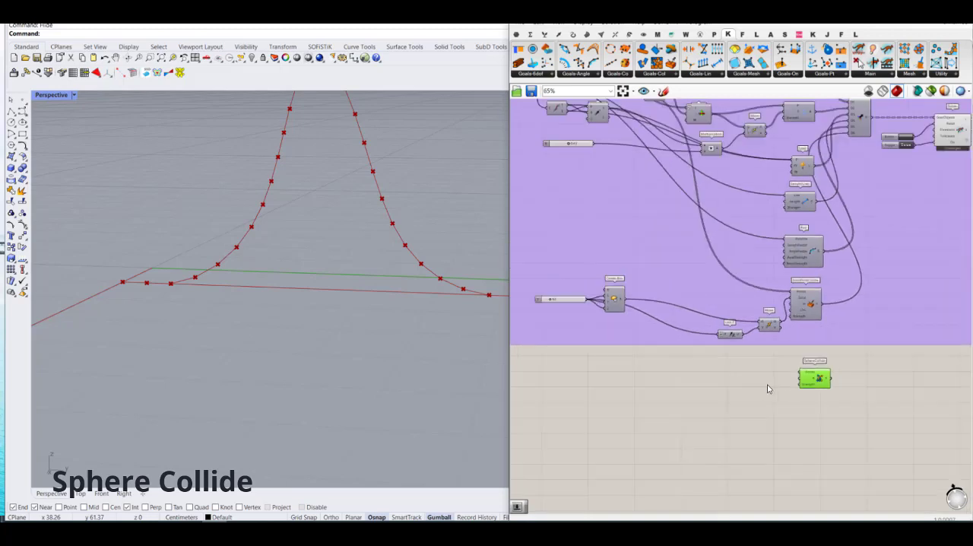
# Step: Connect the Explode component's vertices output to the Points input of SphereCollide
pyautogui.scroll(3, 670, 180)
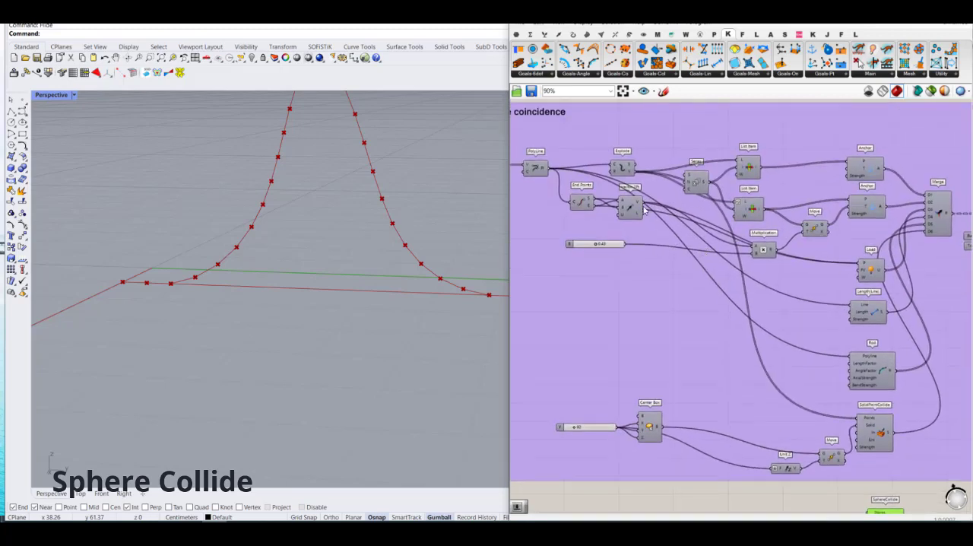
pyautogui.scroll(-4, 638, 156)
pyautogui.moveTo(635, 172); pyautogui.dragTo(812, 370)
pyautogui.scroll(5, 722, 307)
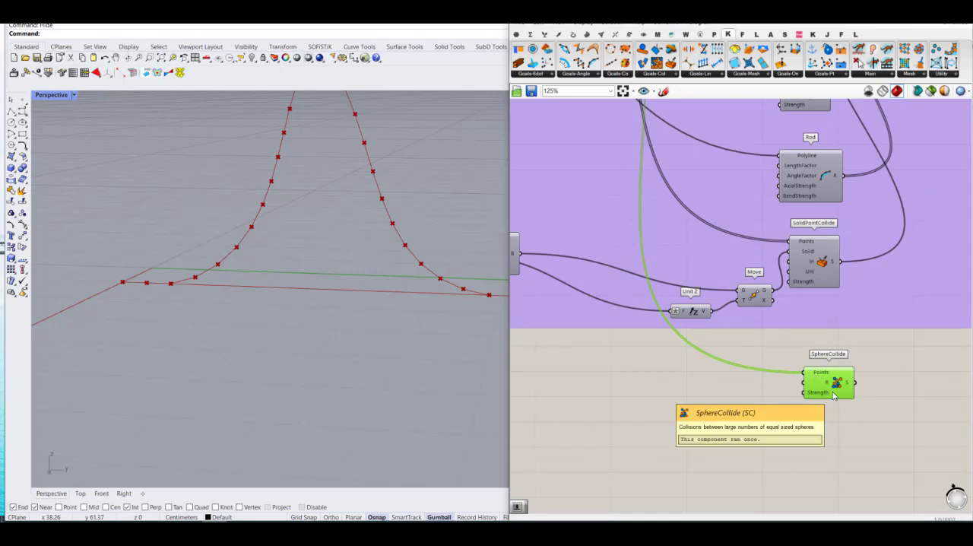
pyautogui.scroll(-3, 701, 347)
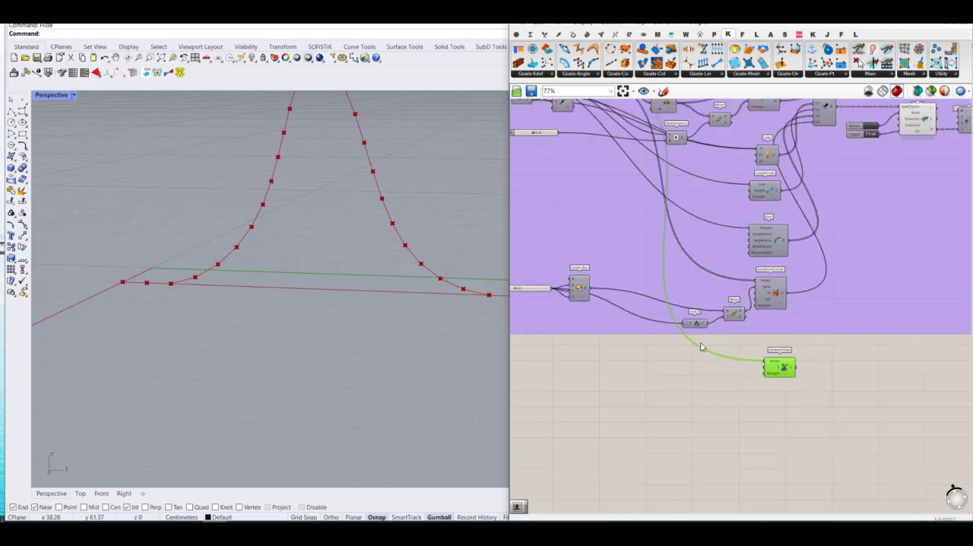
# Step: Add a D7 input to the goals Merge component and feed the SphereCollide output into it
pyautogui.scroll(6, 736, 223)
pyautogui.scroll(2, 736, 223)
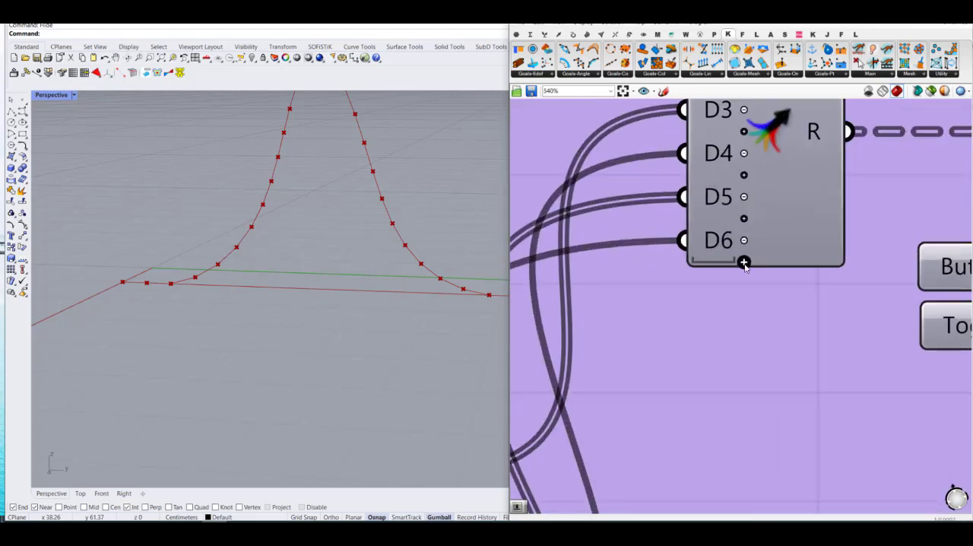
pyautogui.click(742, 261)
pyautogui.scroll(-5, 795, 228)
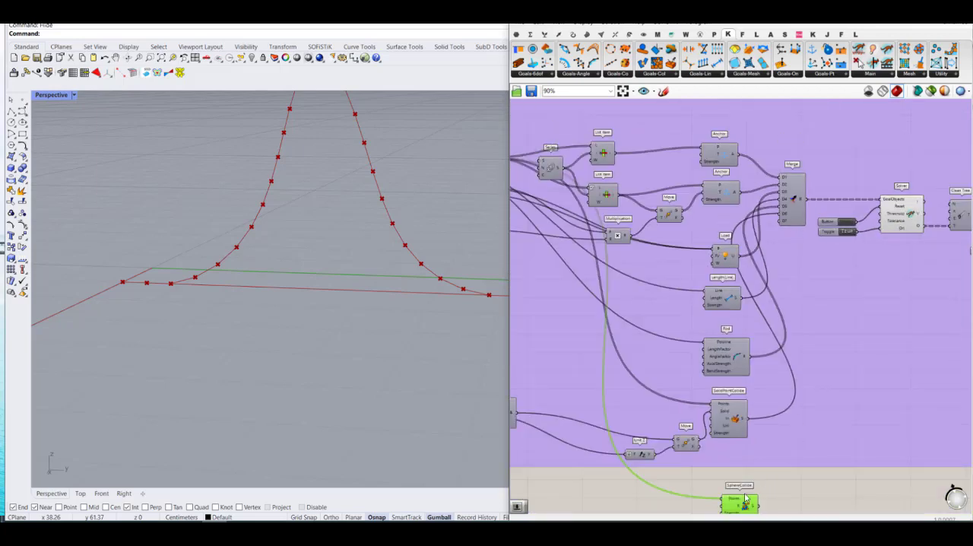
pyautogui.moveTo(757, 503); pyautogui.dragTo(713, 300)
pyautogui.scroll(12, 762, 258)
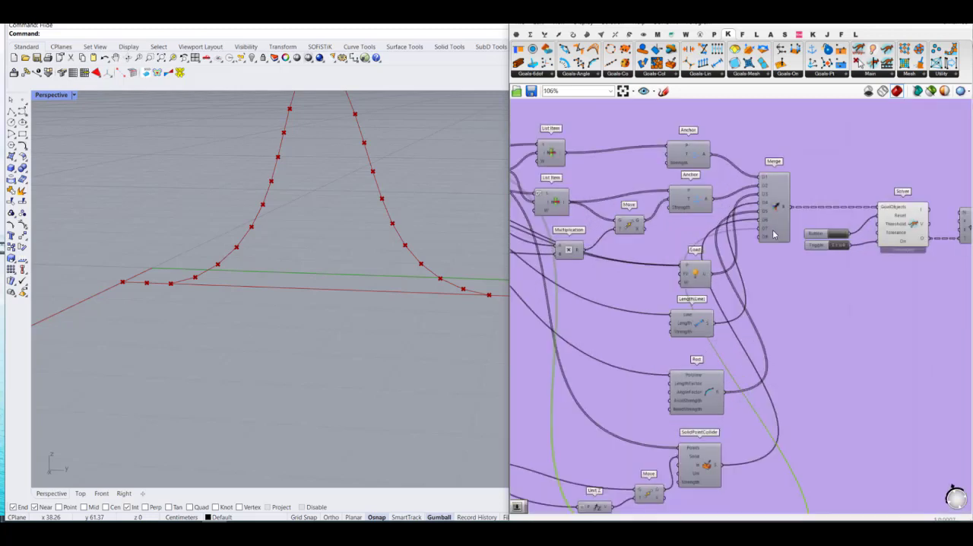
pyautogui.scroll(-10, 764, 259)
pyautogui.click(790, 229)
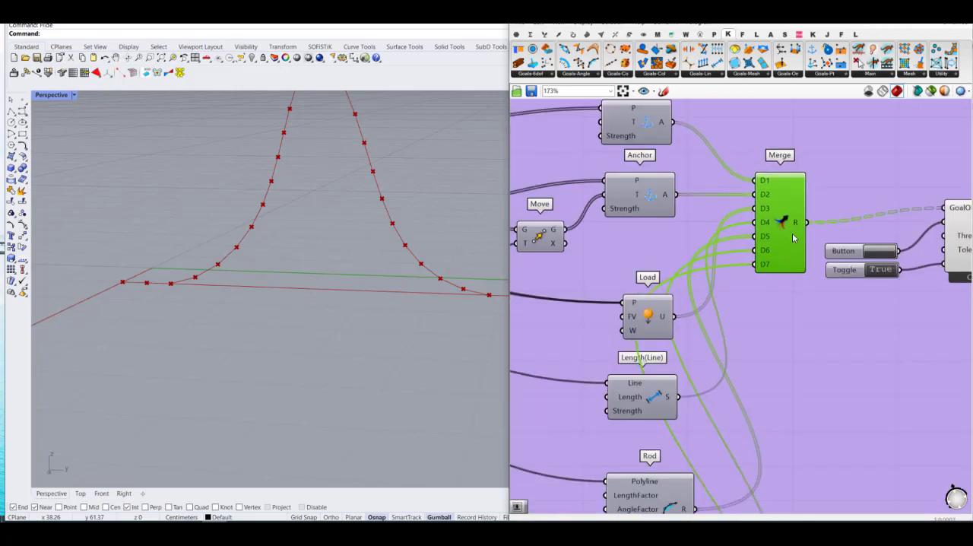
pyautogui.scroll(9, 784, 283)
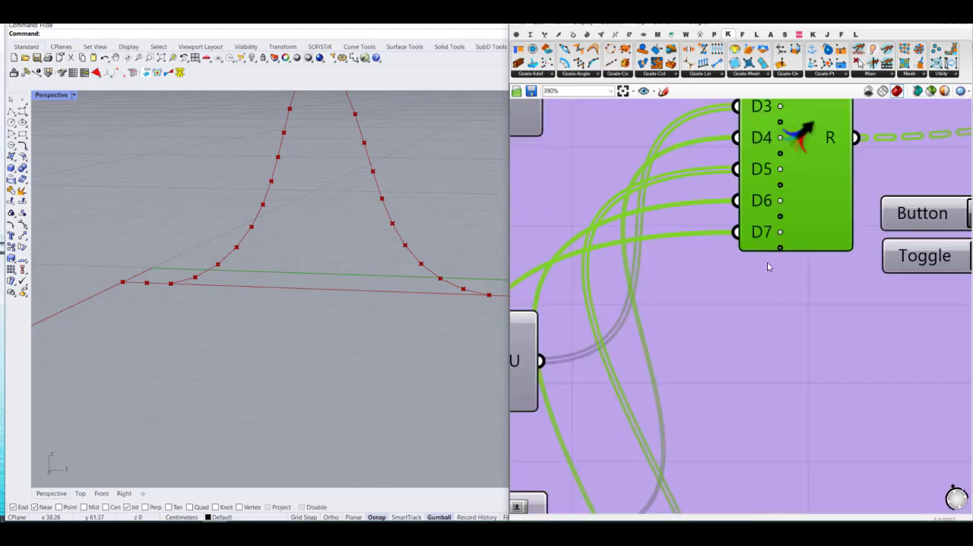
pyautogui.scroll(-2, 770, 254)
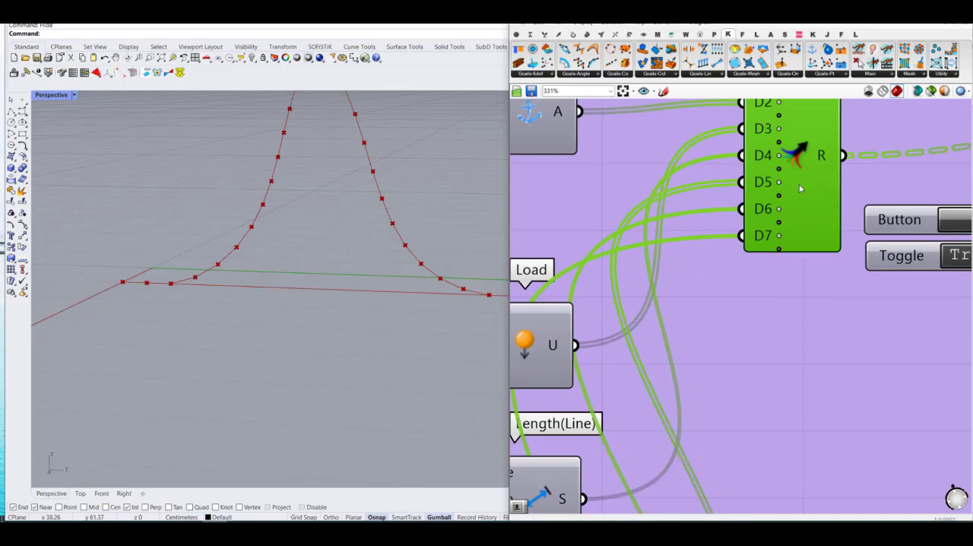
pyautogui.scroll(-5, 800, 200)
pyautogui.scroll(-1, 744, 244)
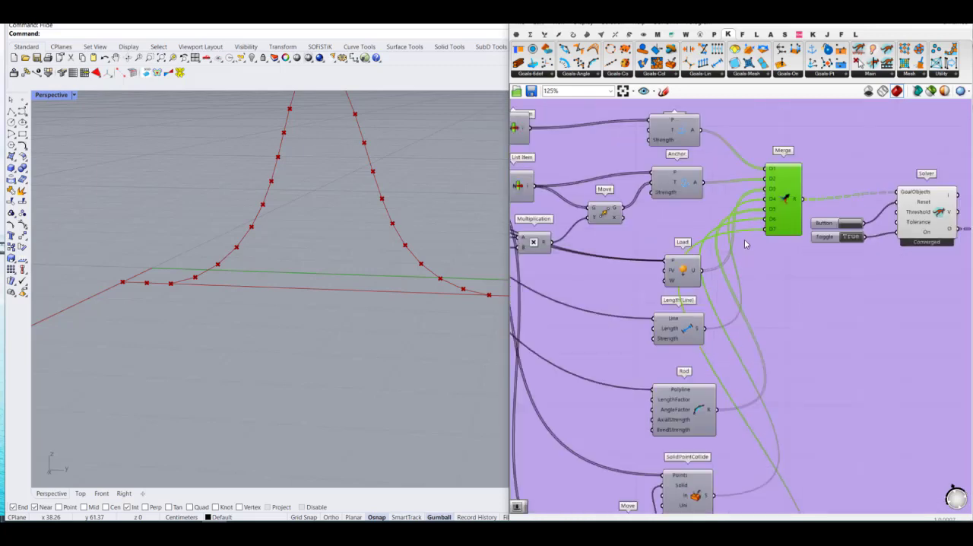
# Step: Set the B slider to 0.00 and check the flat strip and the solver in the copied definition
pyautogui.scroll(-4, 770, 247)
pyautogui.scroll(3, 649, 270)
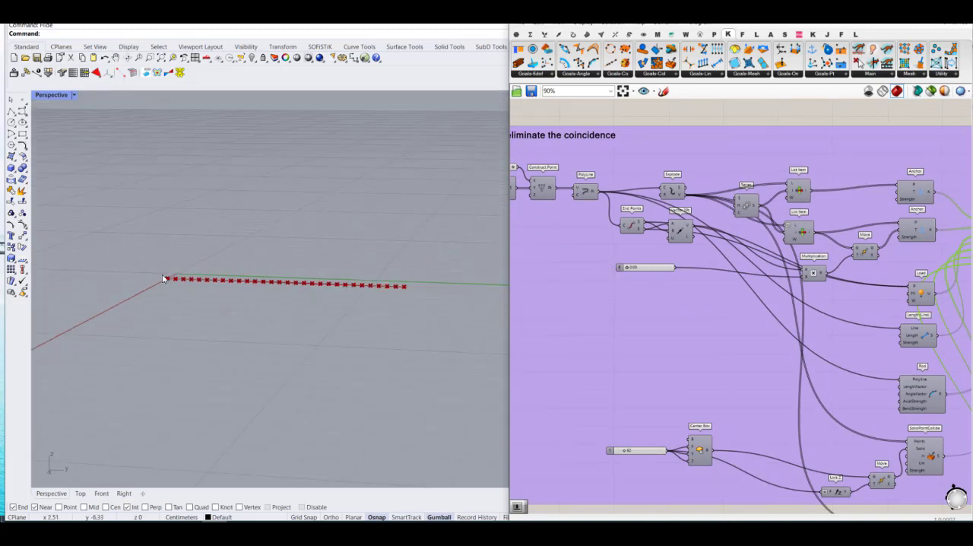
pyautogui.scroll(-3, 661, 328)
pyautogui.scroll(7, 790, 342)
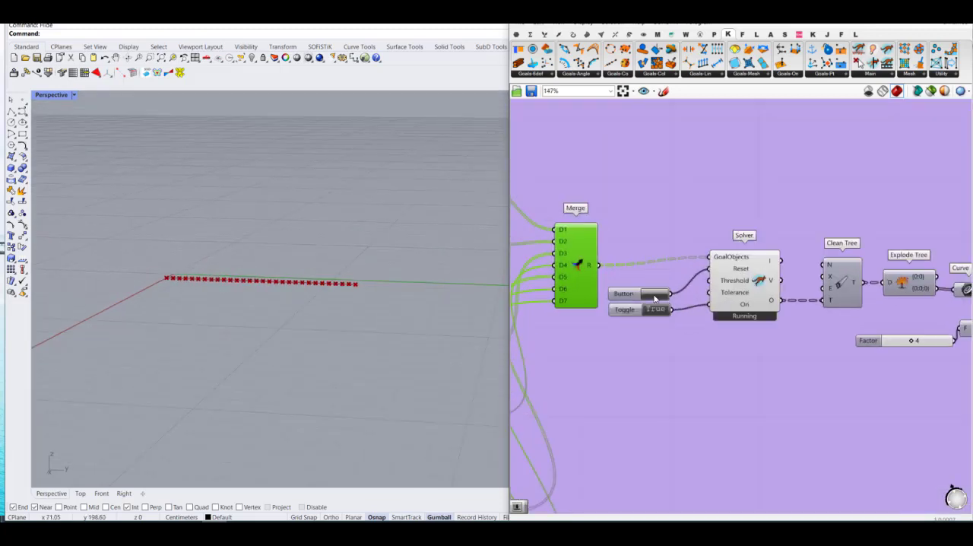
pyautogui.scroll(-5, 837, 316)
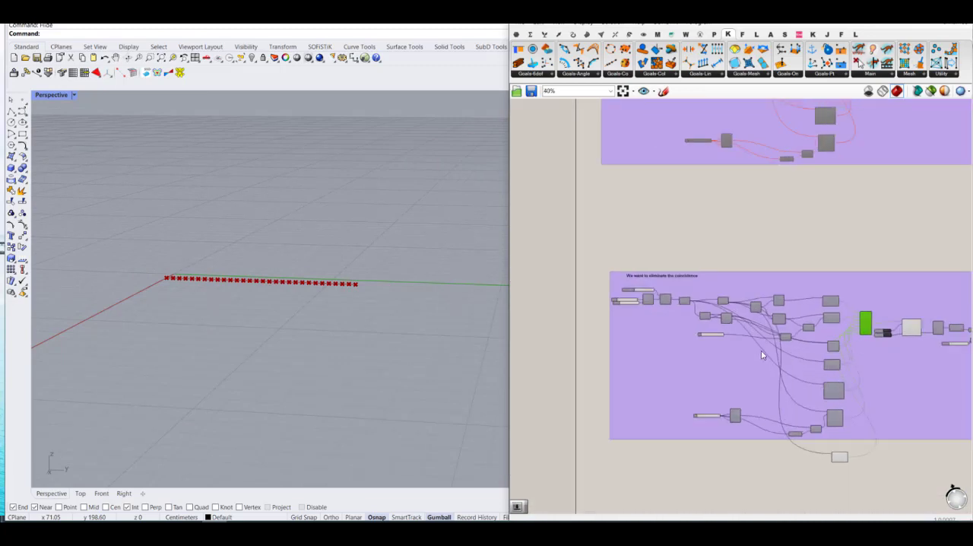
pyautogui.scroll(5, 651, 330)
pyautogui.scroll(3, 648, 326)
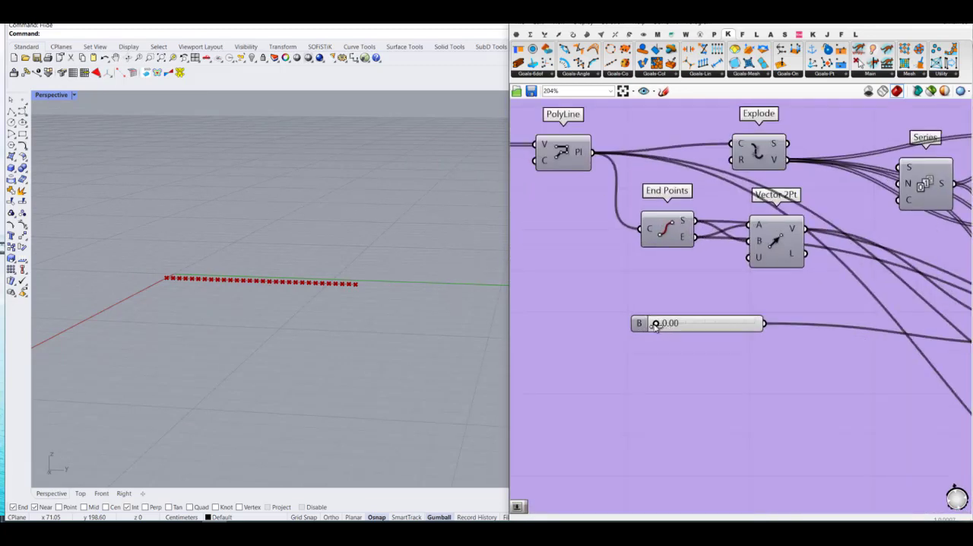
# Step: Set the B slider to 0.59 and inspect the looped curve from several angles
pyautogui.moveTo(659, 323); pyautogui.dragTo(714, 323)
pyautogui.moveTo(360, 291); pyautogui.dragTo(250, 217, button='right')
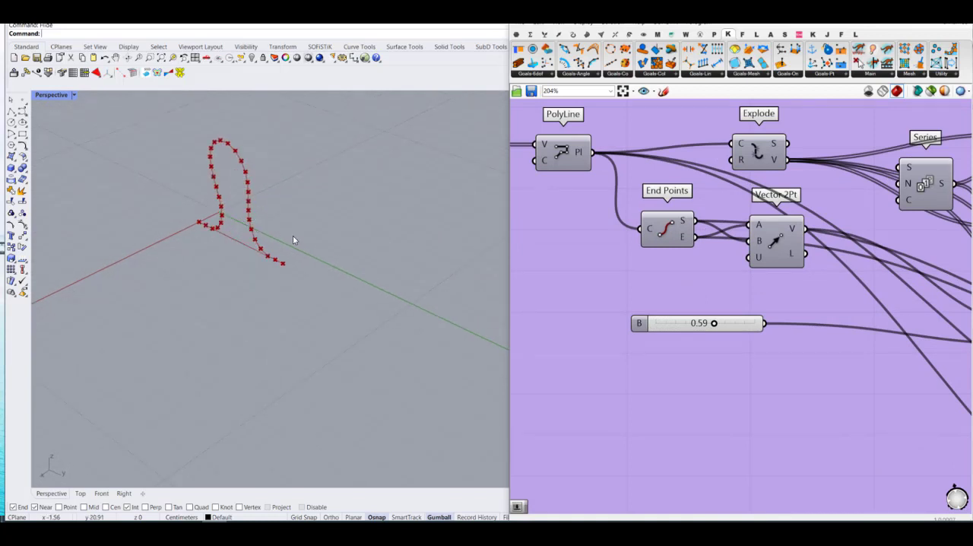
pyautogui.moveTo(306, 271); pyautogui.dragTo(288, 285, button='right')
pyautogui.scroll(8, 294, 155)
pyautogui.moveTo(310, 207); pyautogui.dragTo(399, 192, button='right')
pyautogui.moveTo(332, 213); pyautogui.dragTo(361, 213, button='right')
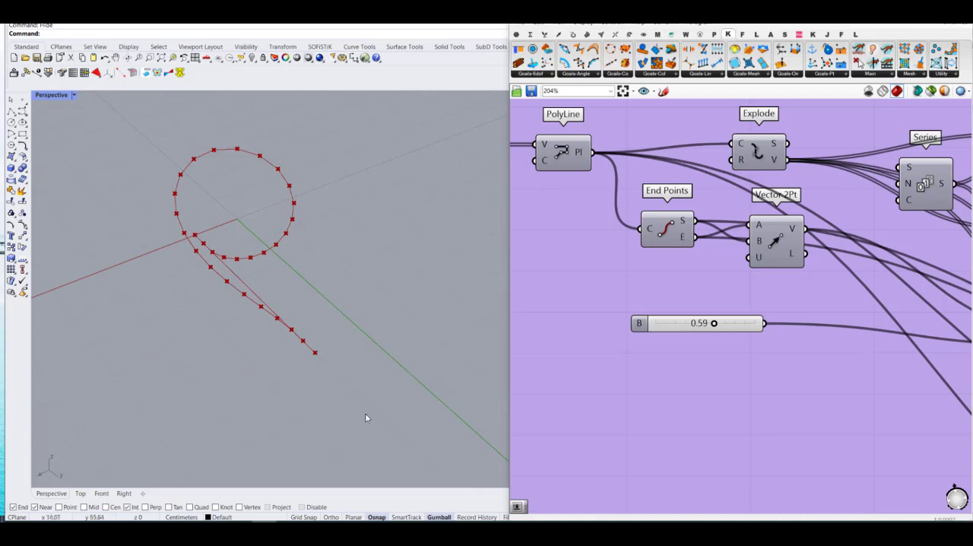
# Step: Turn on the preview of the Extrude component at the definition's end and inspect the looped strip surface
pyautogui.scroll(-10, 600, 305)
pyautogui.scroll(8, 942, 312)
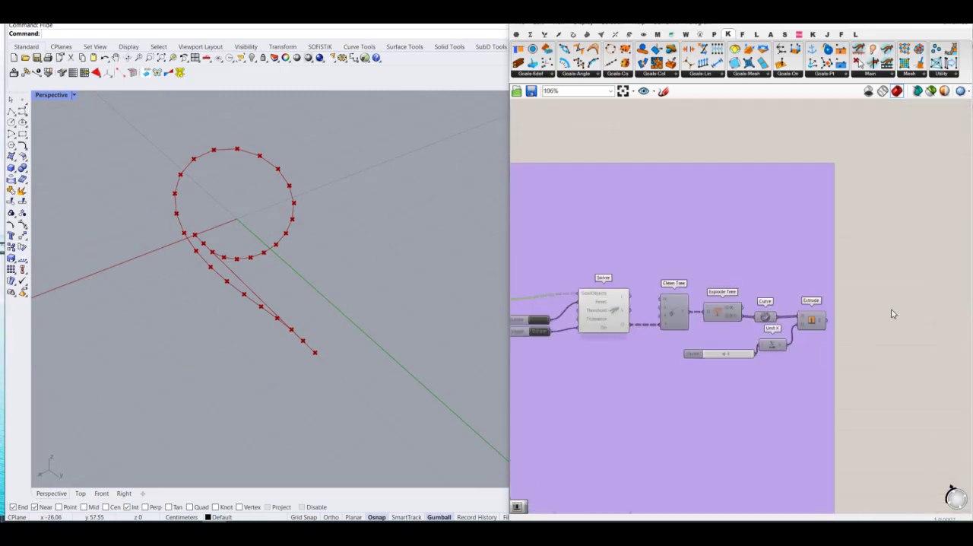
pyautogui.middleClick(809, 325)
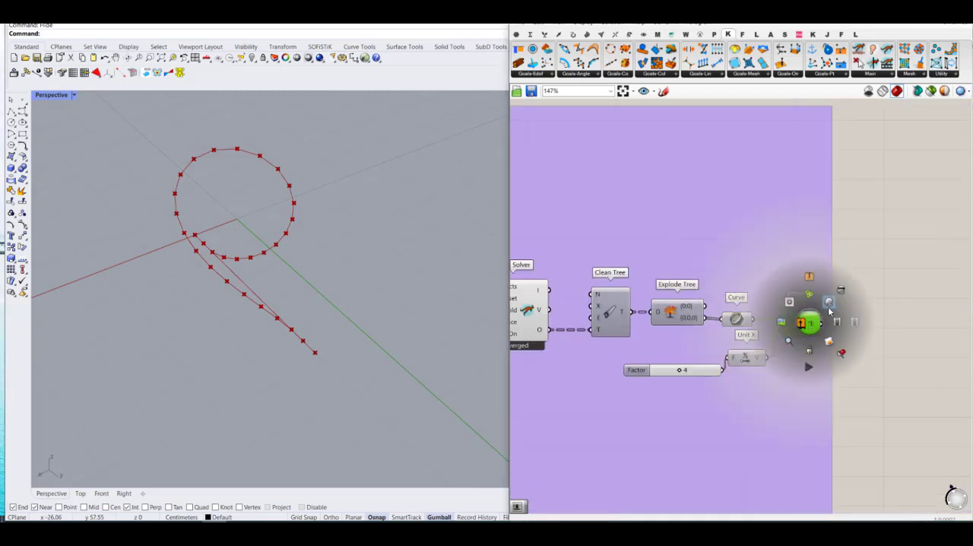
pyautogui.click(832, 309)
pyautogui.click(872, 315)
pyautogui.moveTo(210, 332)
pyautogui.mouseDown(button='right')
pyautogui.moveTo(285, 312)
pyautogui.moveTo(235, 310)
pyautogui.moveTo(200, 334)
pyautogui.moveTo(195, 325)
pyautogui.mouseUp(button='right')
pyautogui.scroll(-7, 825, 367)
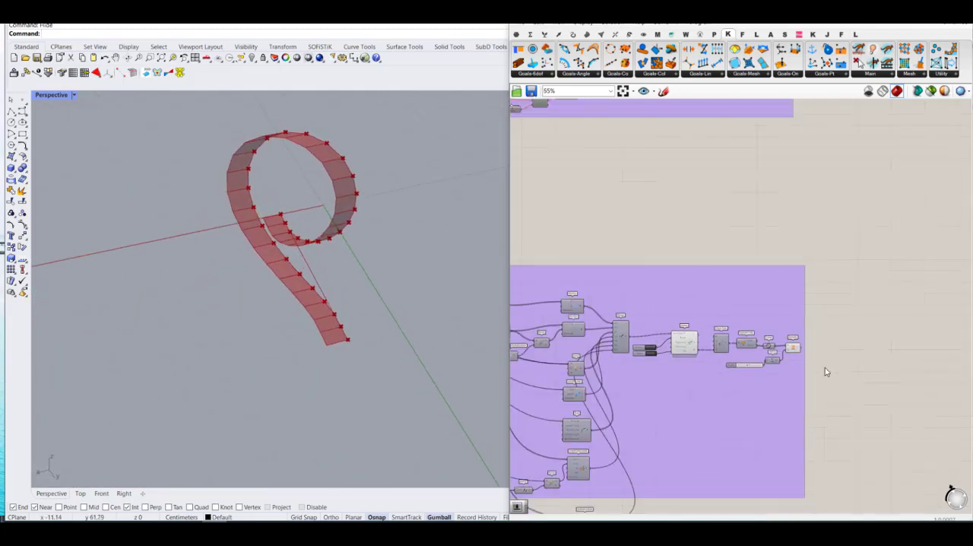
# Step: Set the B slider to 0.53 and on to 0.48, inspecting how the extruded strip bends
pyautogui.scroll(8, 771, 386)
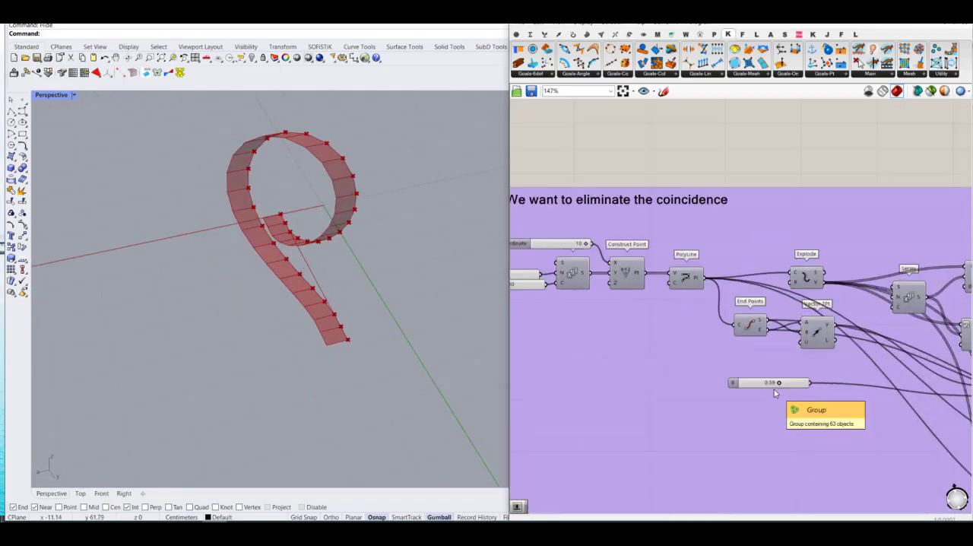
pyautogui.moveTo(770, 382); pyautogui.dragTo(752, 382)
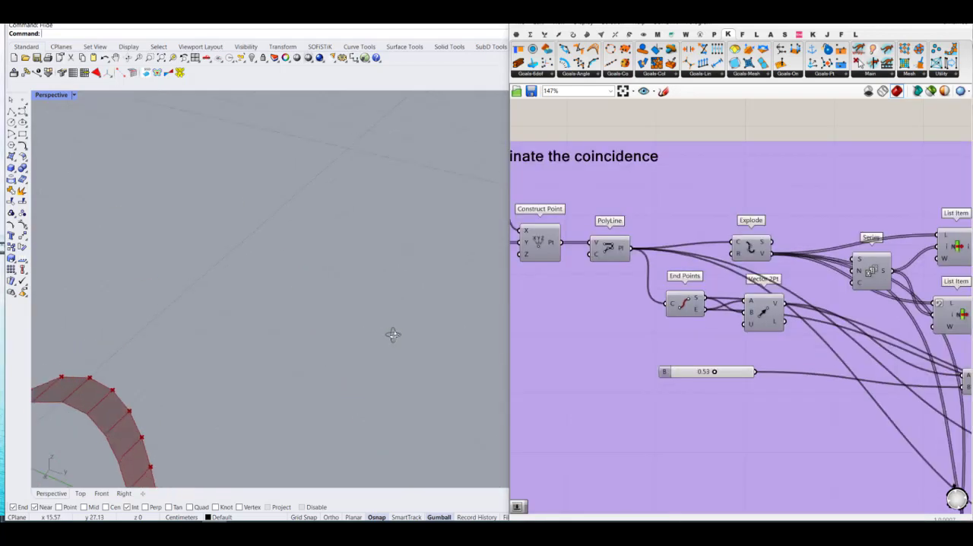
pyautogui.moveTo(391, 333)
pyautogui.mouseDown(button='right')
pyautogui.moveTo(304, 265)
pyautogui.moveTo(380, 338)
pyautogui.mouseUp(button='right')
pyautogui.moveTo(718, 373)
pyautogui.mouseDown()
pyautogui.moveTo(691, 373)
pyautogui.moveTo(734, 372)
pyautogui.moveTo(754, 384)
pyautogui.moveTo(745, 373)
pyautogui.moveTo(699, 373)
pyautogui.moveTo(715, 373)
pyautogui.mouseUp()
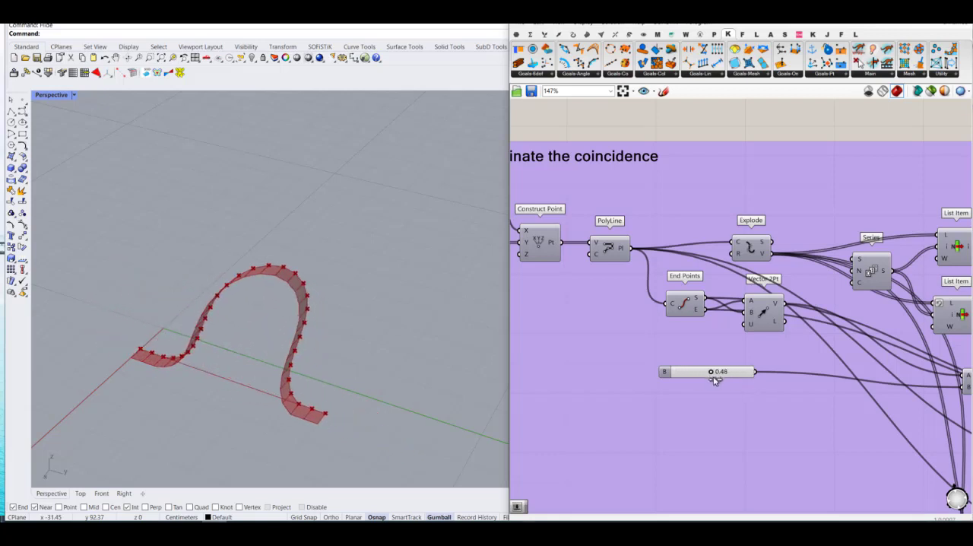
# Step: Set the B slider to 0.55, inspect the curled strip from several angles, and return the slider to 0.00
pyautogui.moveTo(269, 372); pyautogui.dragTo(239, 371, button='right')
pyautogui.scroll(4, 289, 249)
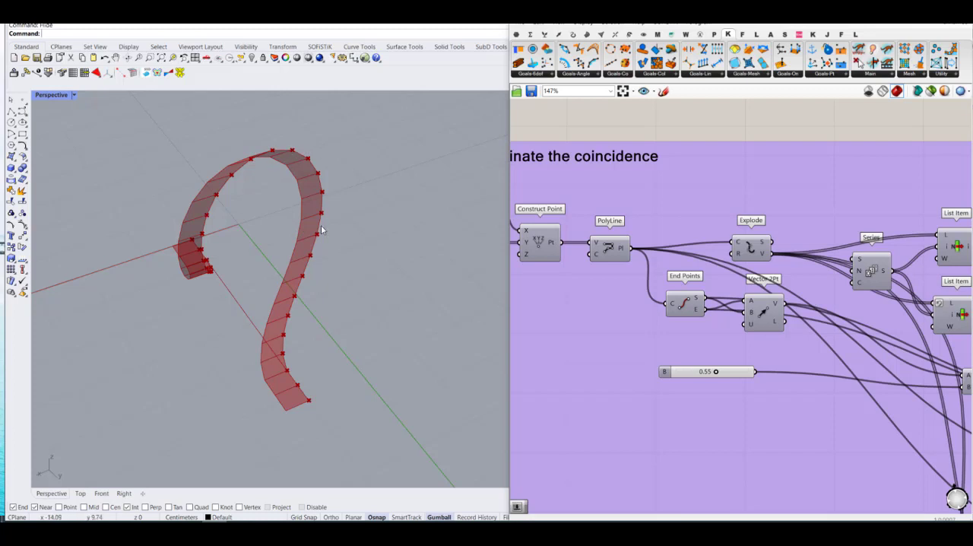
pyautogui.moveTo(321, 229); pyautogui.dragTo(342, 209, button='right')
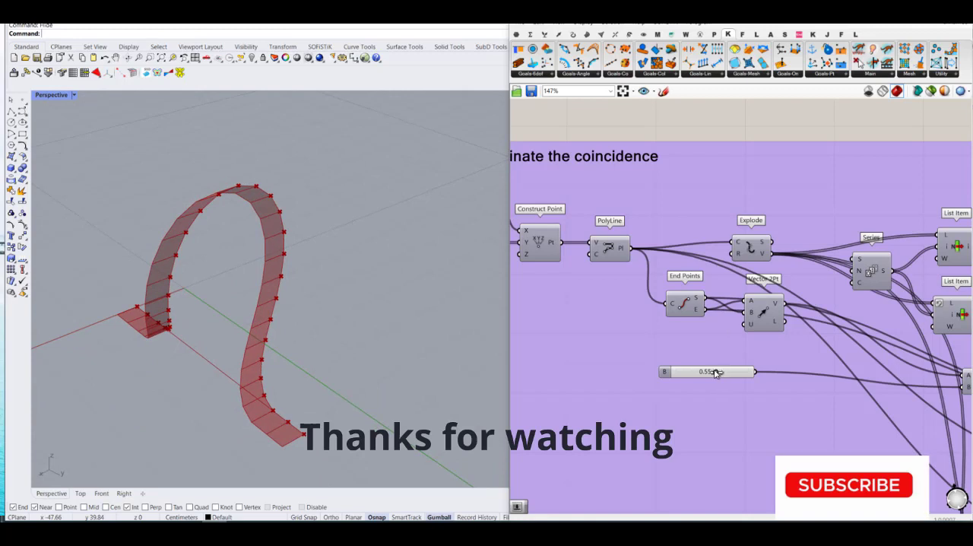
pyautogui.moveTo(714, 371); pyautogui.dragTo(667, 372)
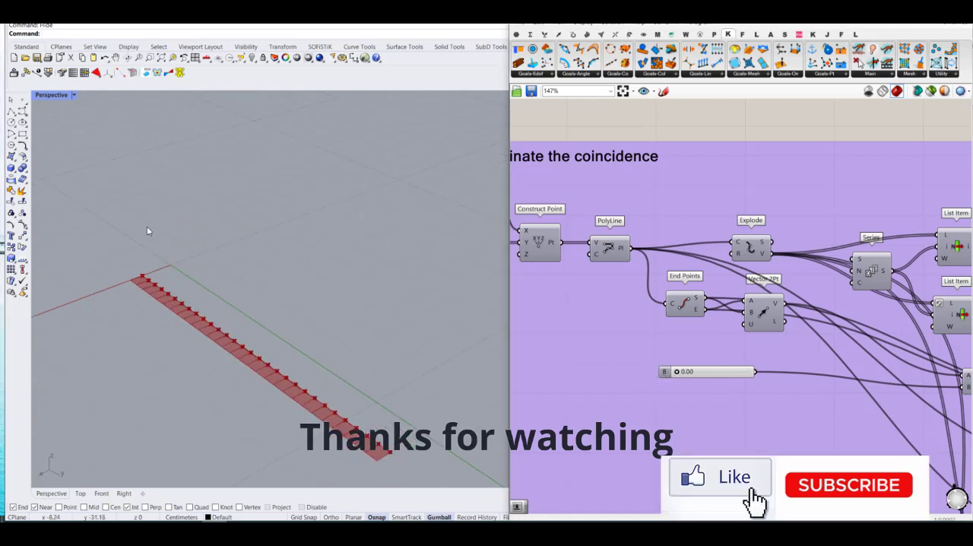